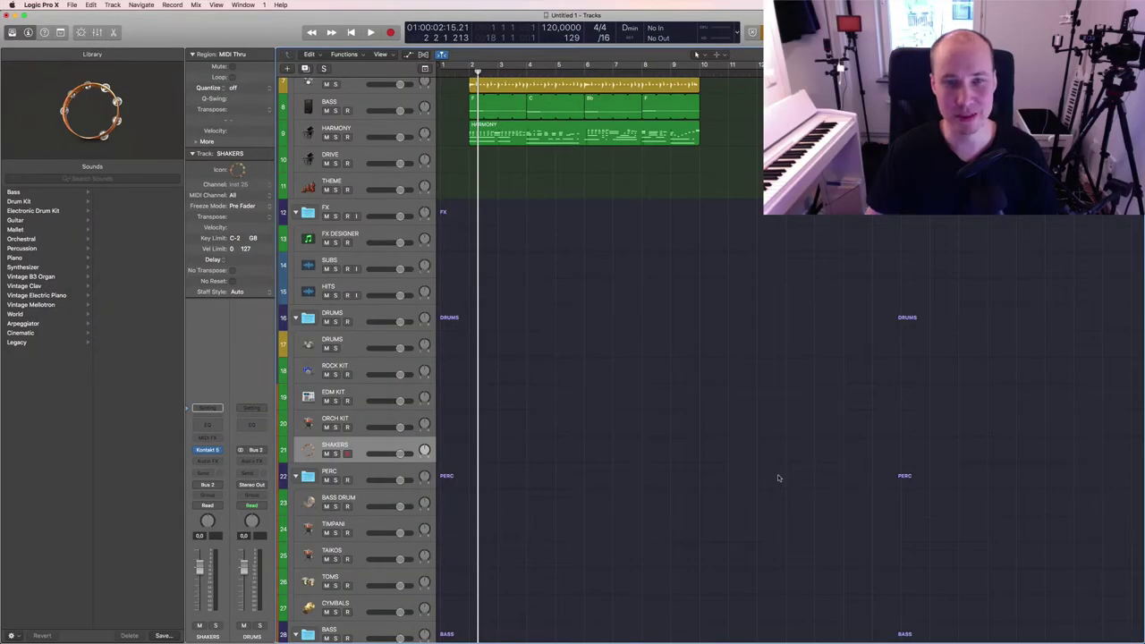
Step: Select and delete all regions in the template, then delete every track
scroll(777, 477, "down", 4)
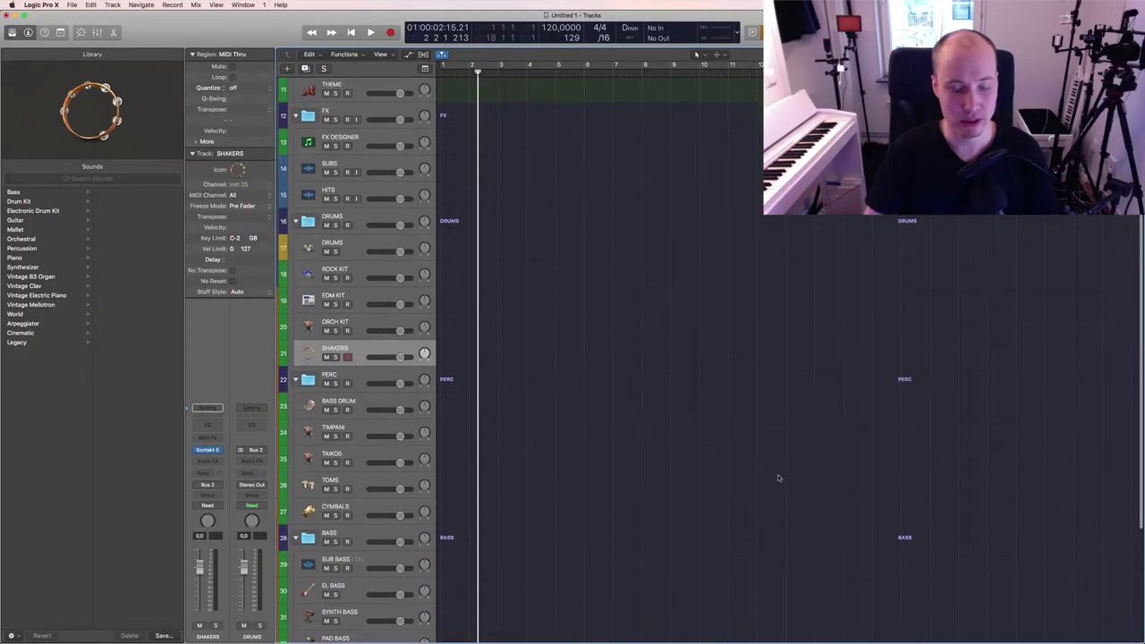
scroll(777, 479, "down", 3)
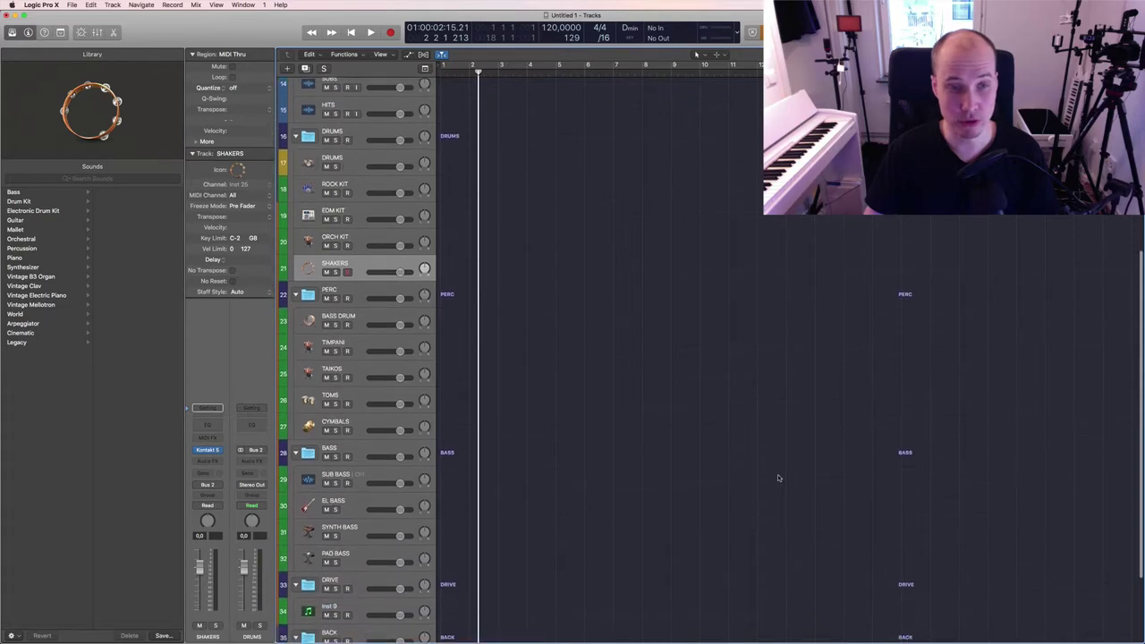
scroll(777, 478, "up", 1)
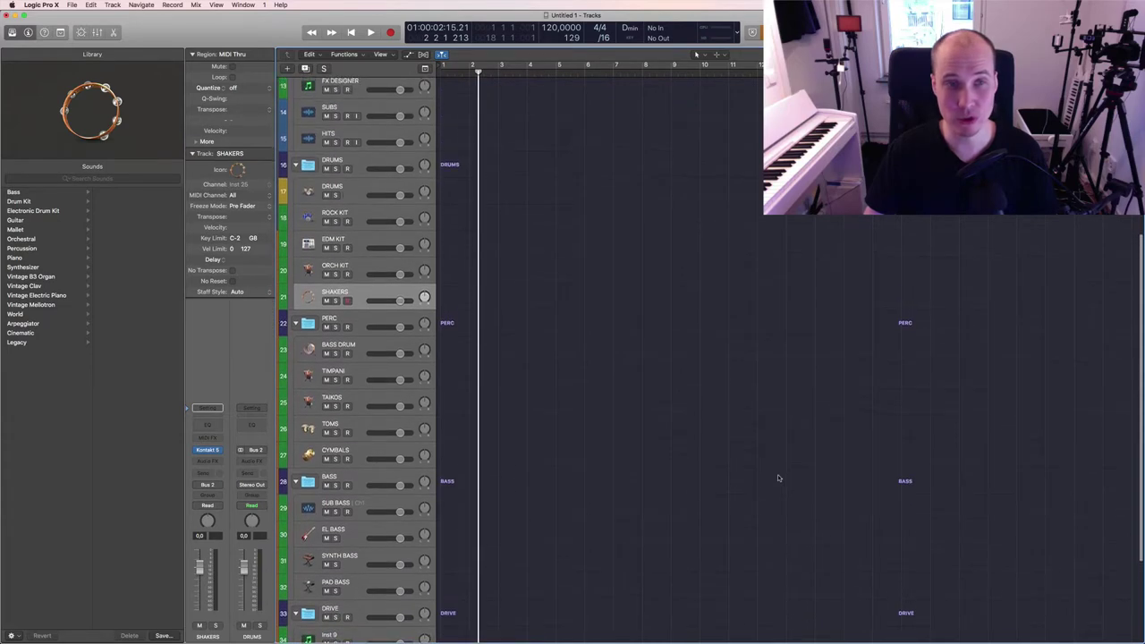
scroll(777, 478, "up", 1)
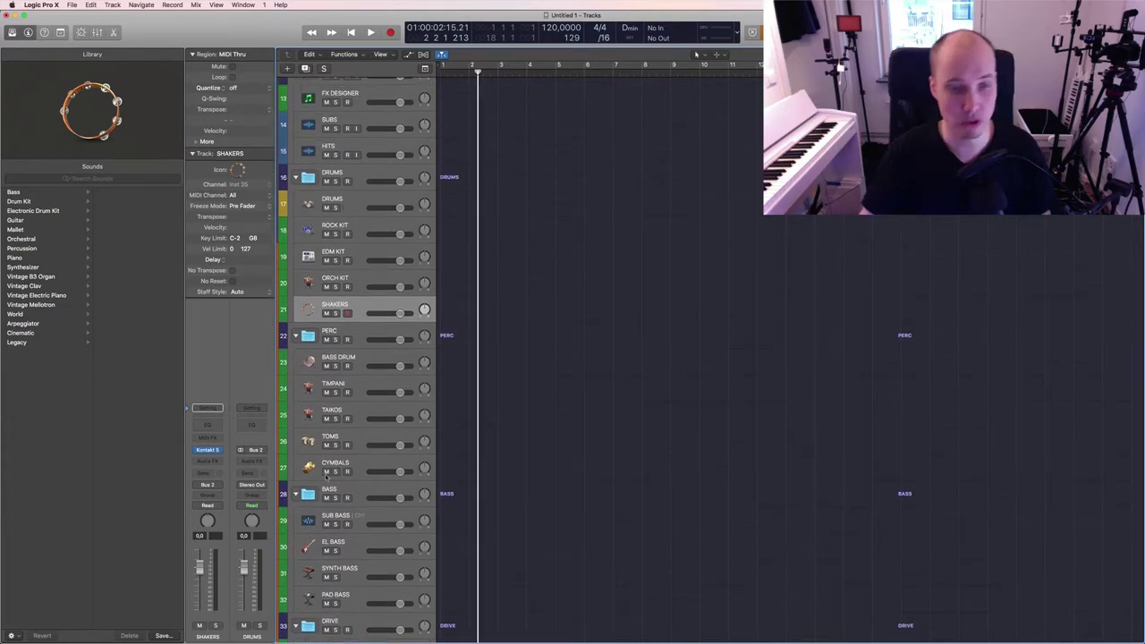
key("Up")
key("Up")
key("Up")
key("Up")
key("Up")
key("Up")
key("Up")
key("Up")
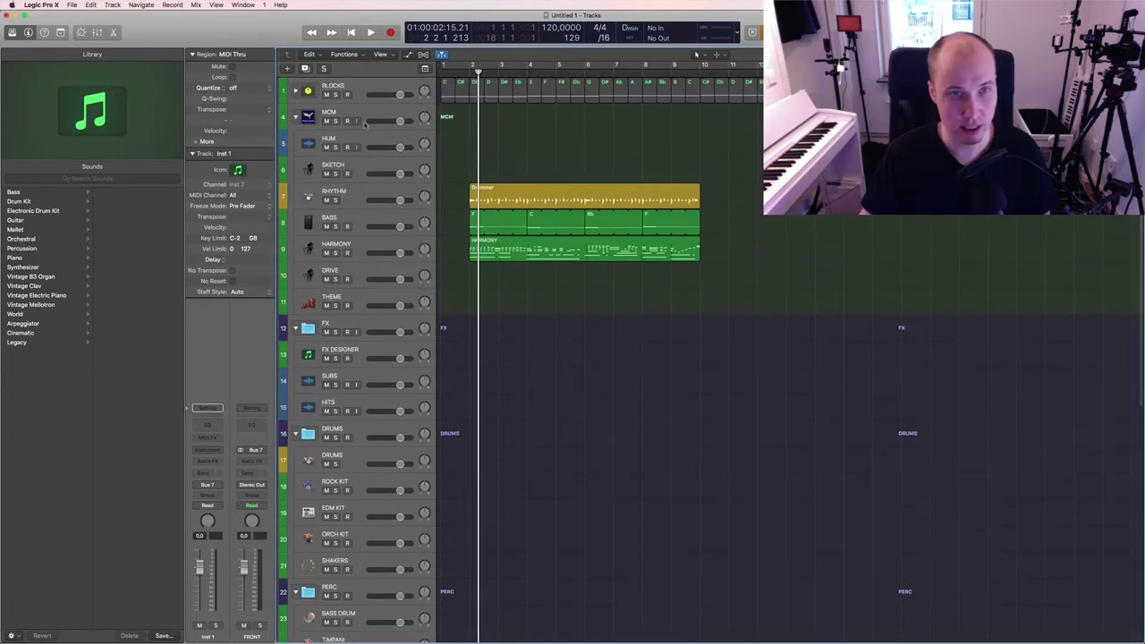
key("super+a")
key("BackSpace")
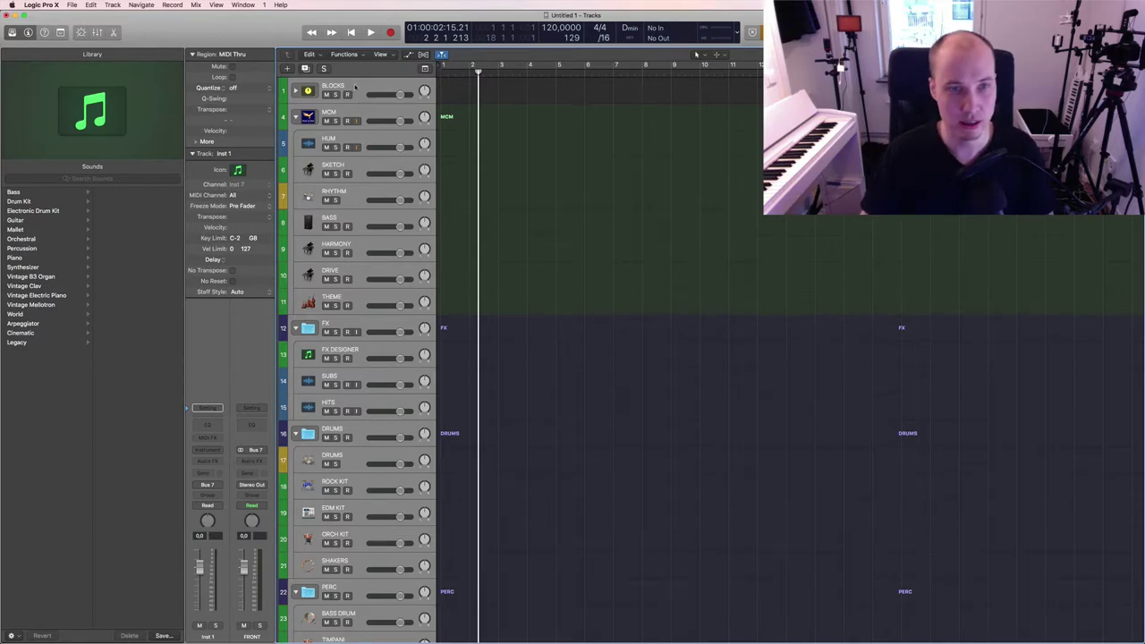
key("super+BackSpace")
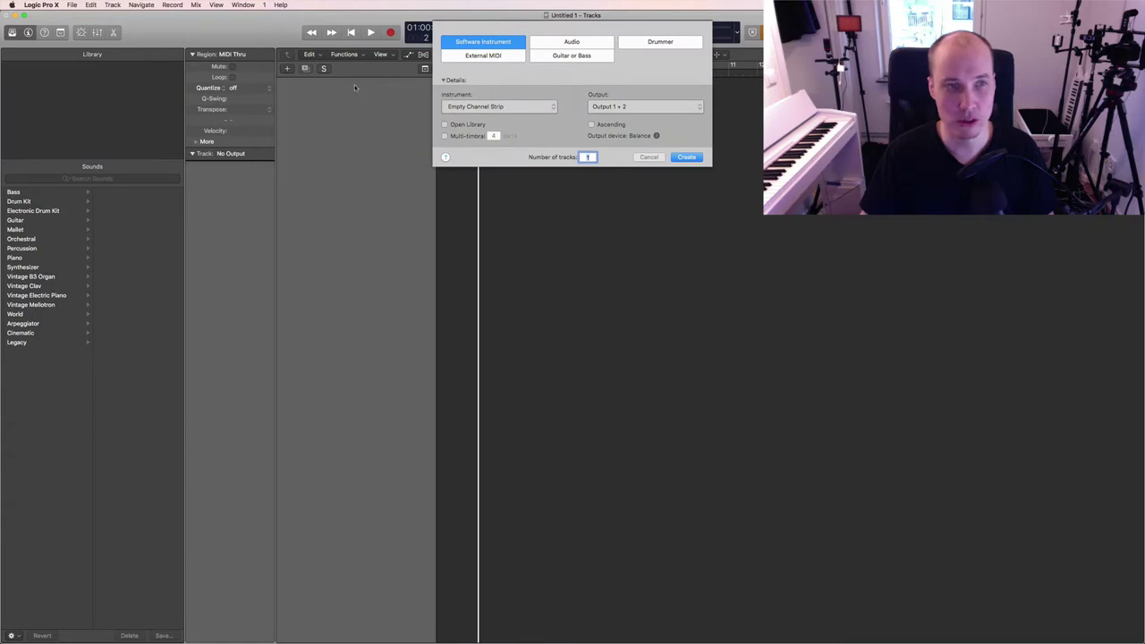
Step: Create one Software Instrument track with an Empty Channel Strip
left_click(686, 158)
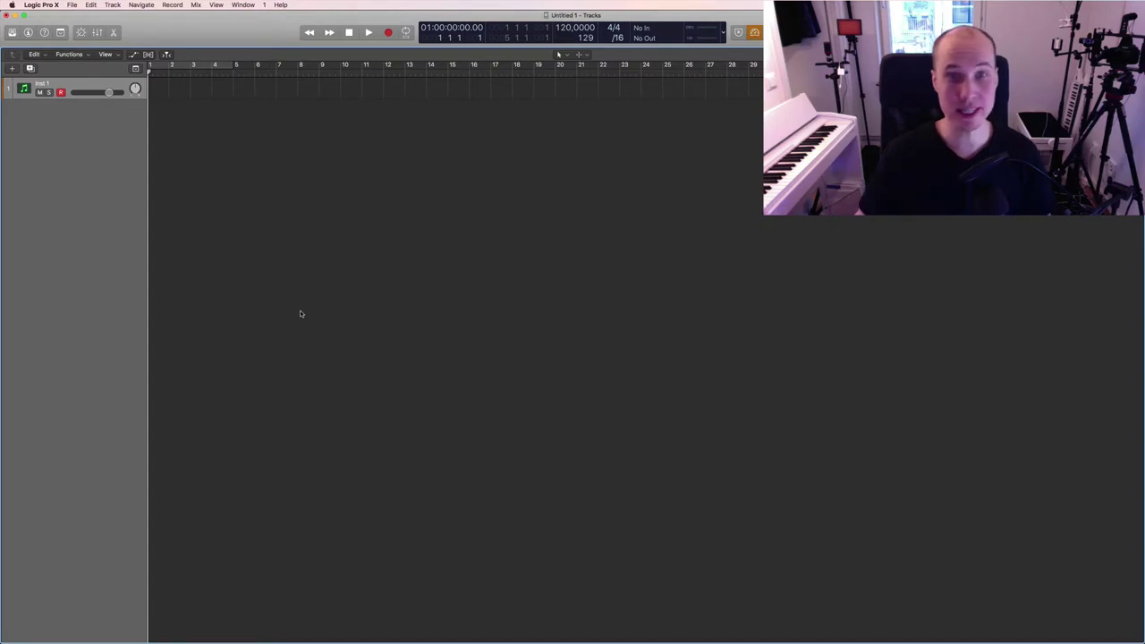
key("x")
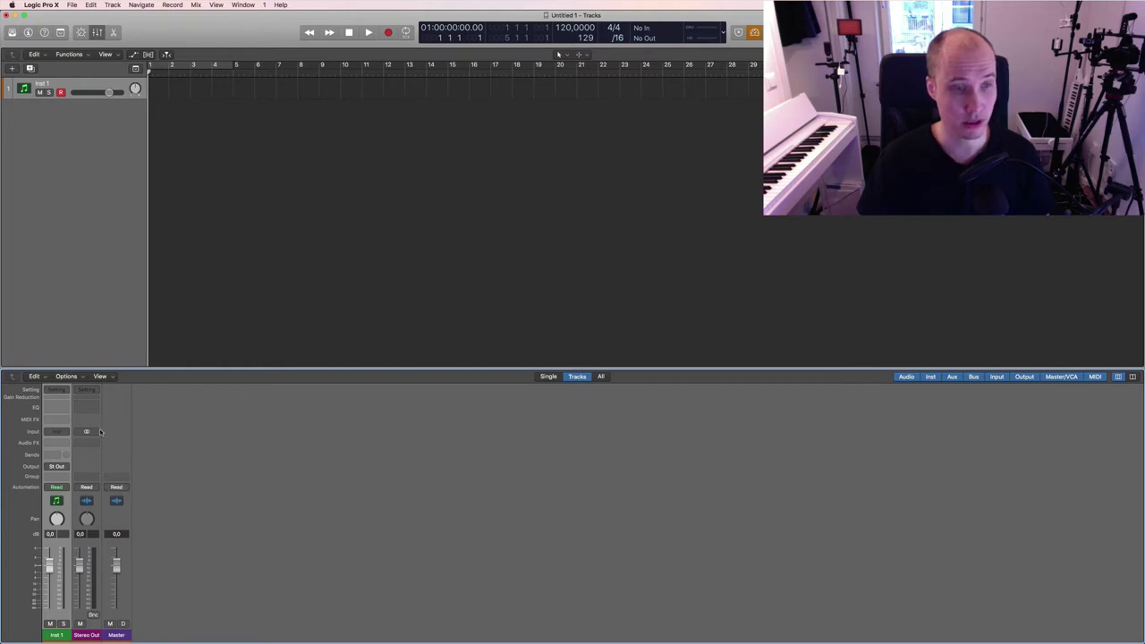
key("x")
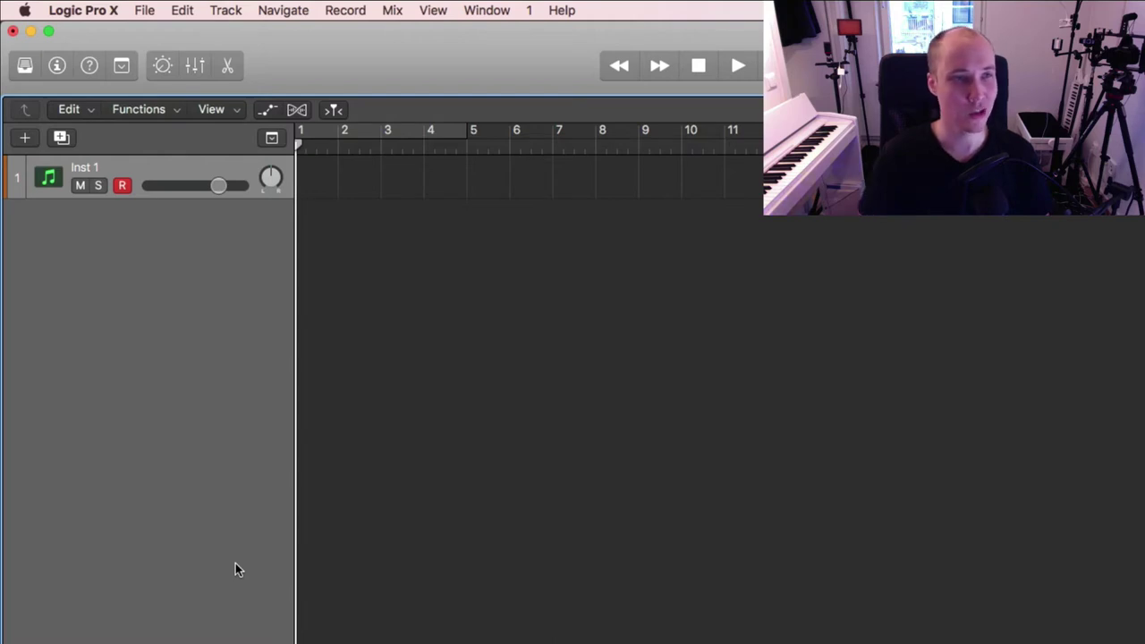
Step: Put Inst 1 into a new track stack and name the stack RHYTHM
right_click(163, 170)
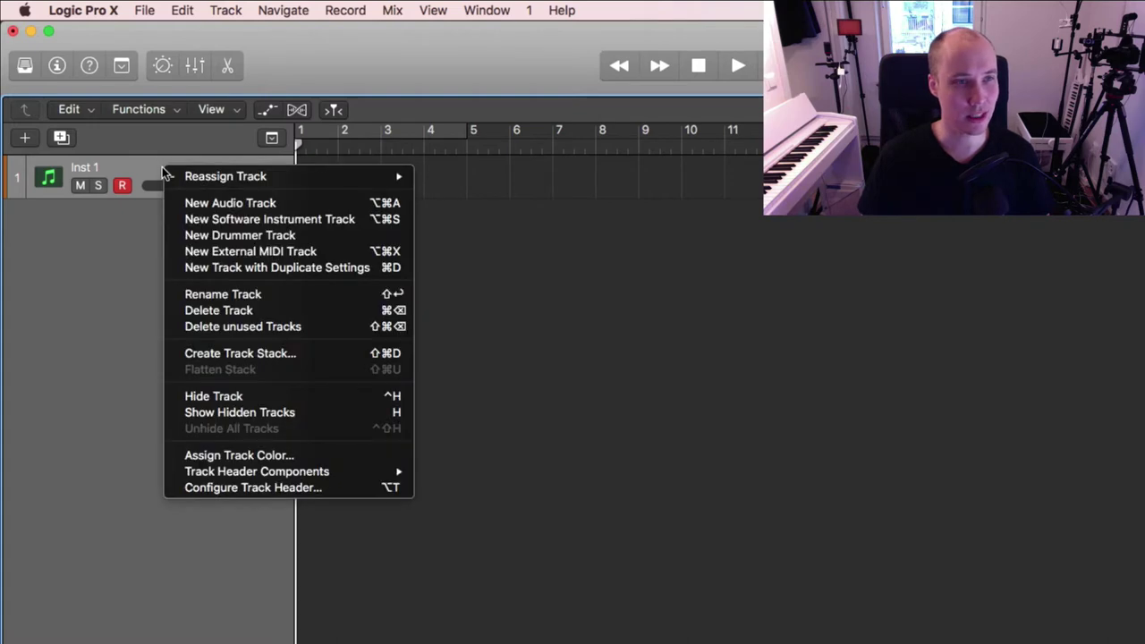
left_click(276, 357)
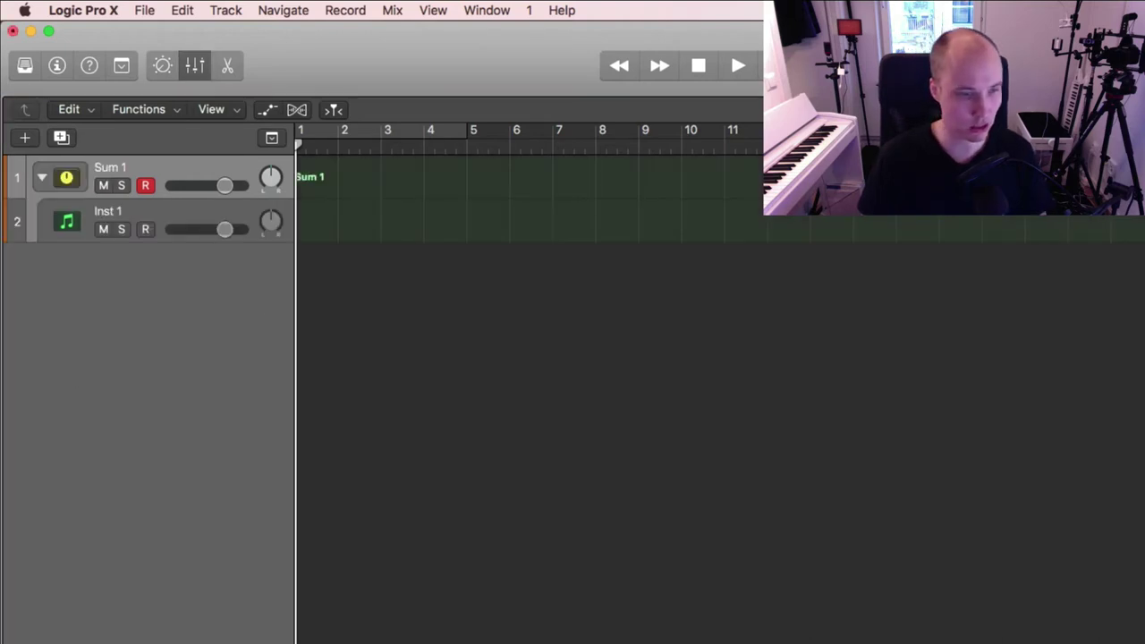
double_click(110, 168)
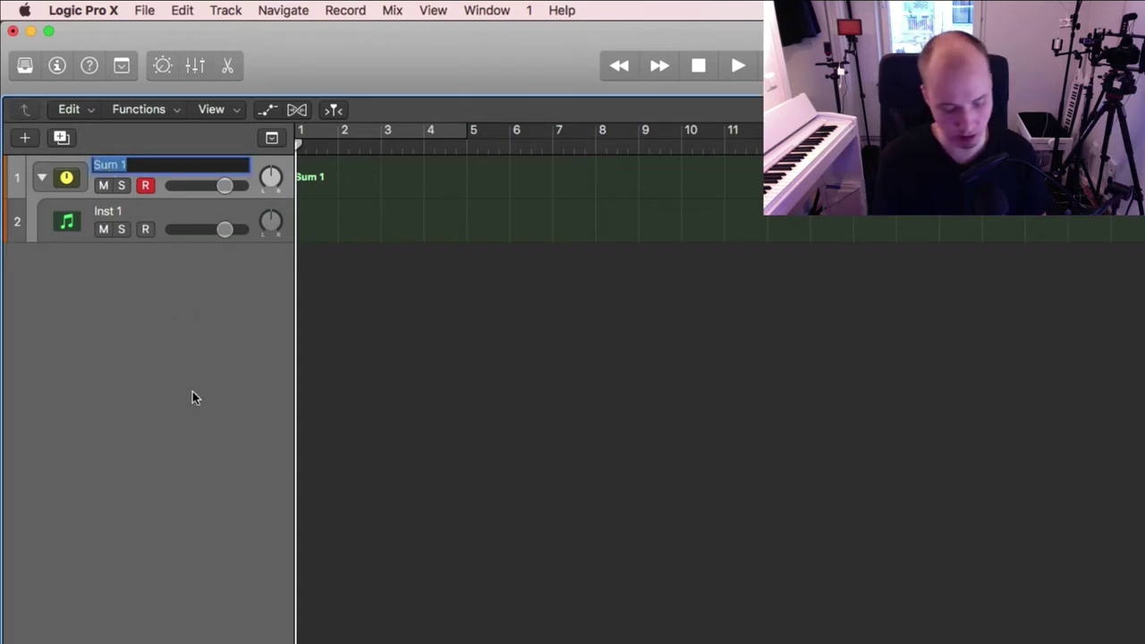
type("RHYTHM")
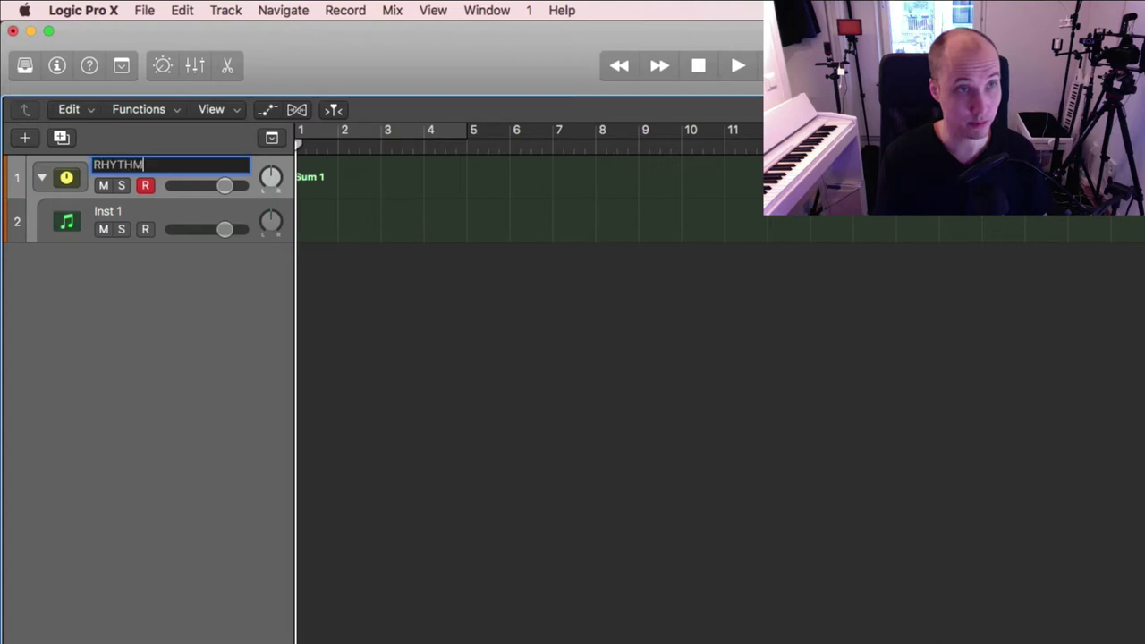
key("Return")
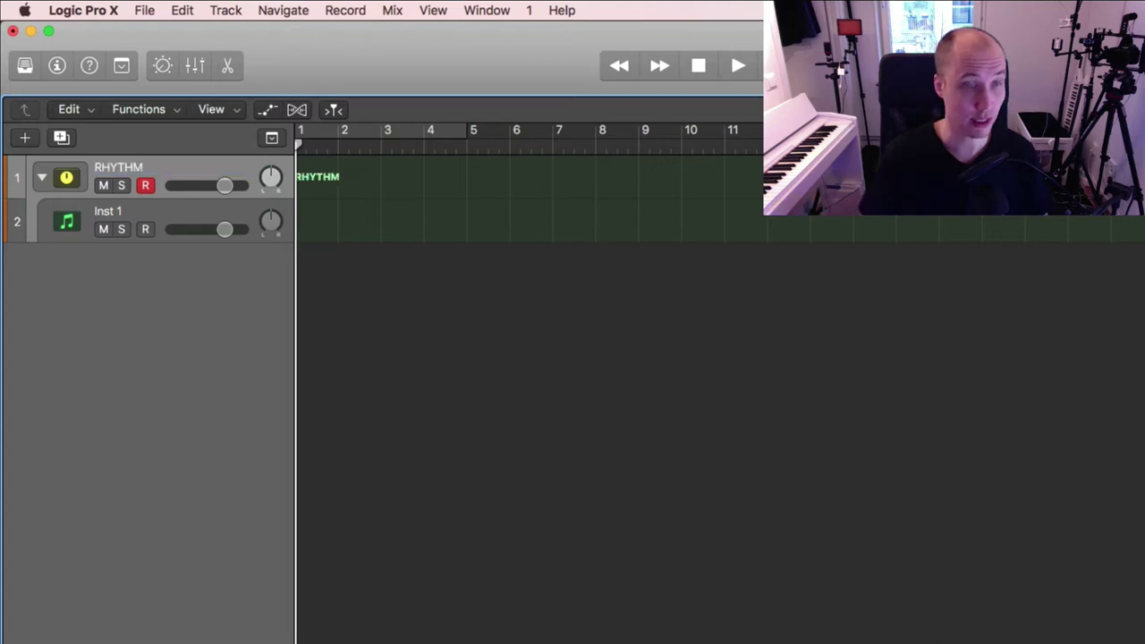
Step: Give the RHYTHM stack a folder icon and collapse the stack
left_click(157, 212)
left_click(41, 177)
left_click(41, 178)
left_click(59, 182)
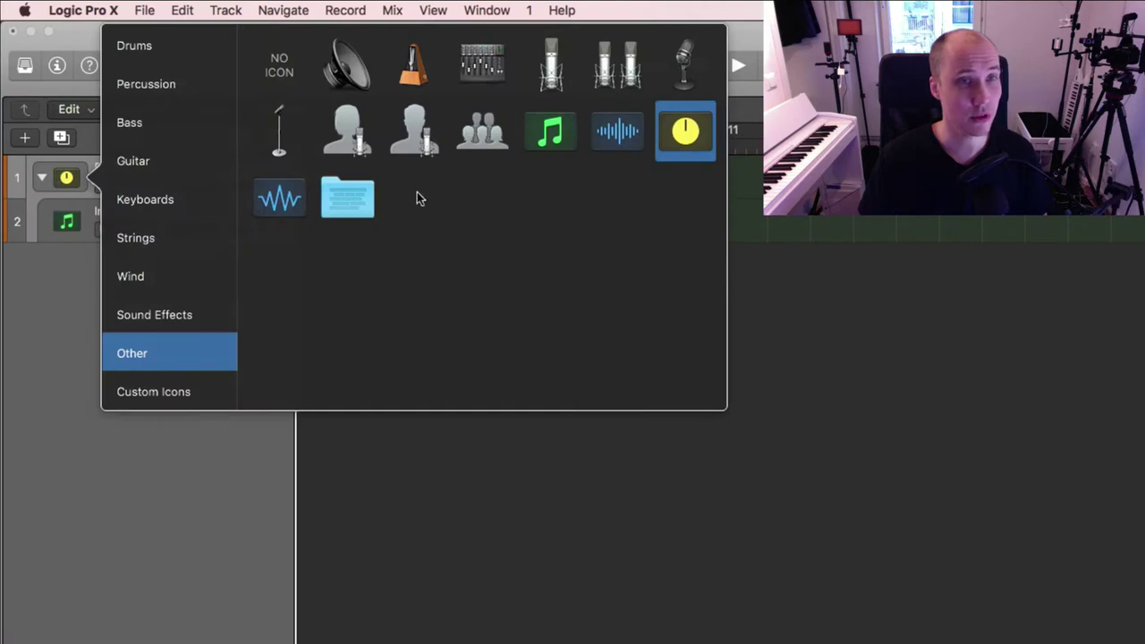
left_click(358, 209)
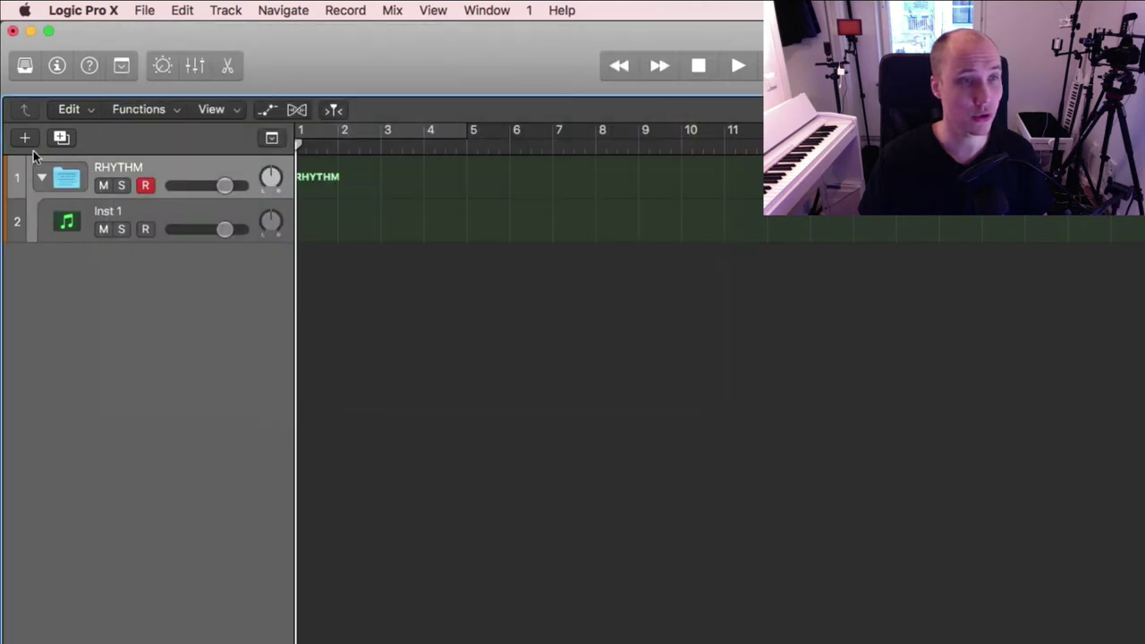
left_click(41, 178)
left_click(42, 178)
left_click(41, 178)
left_click(41, 178)
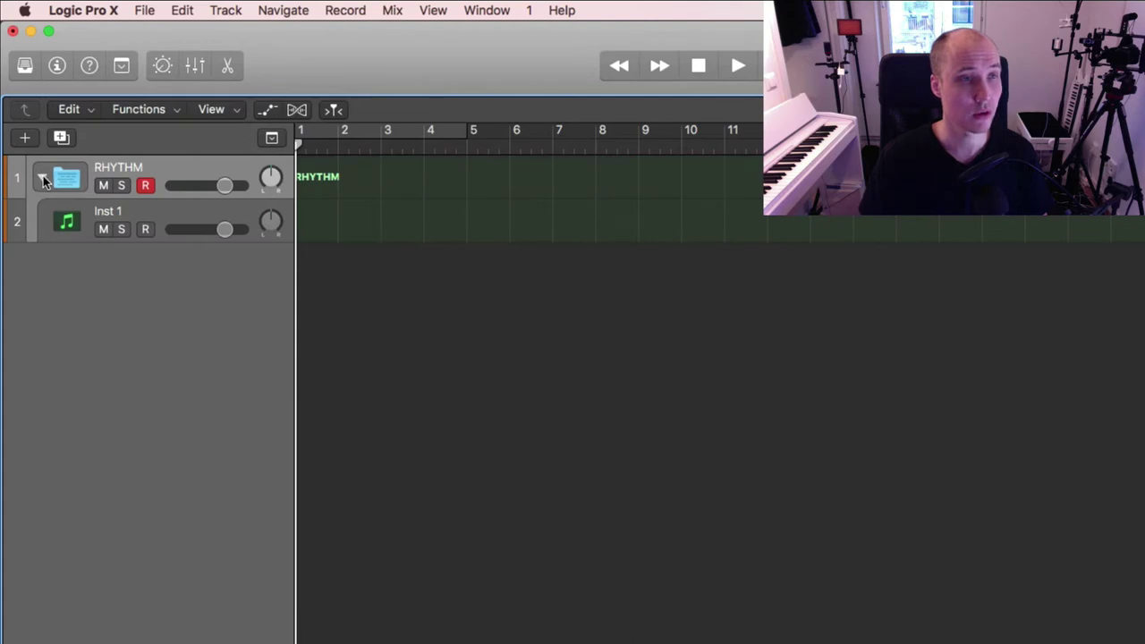
Step: Change the RHYTHM stack's icon to the red drum kit from the Drums category
left_click(74, 181)
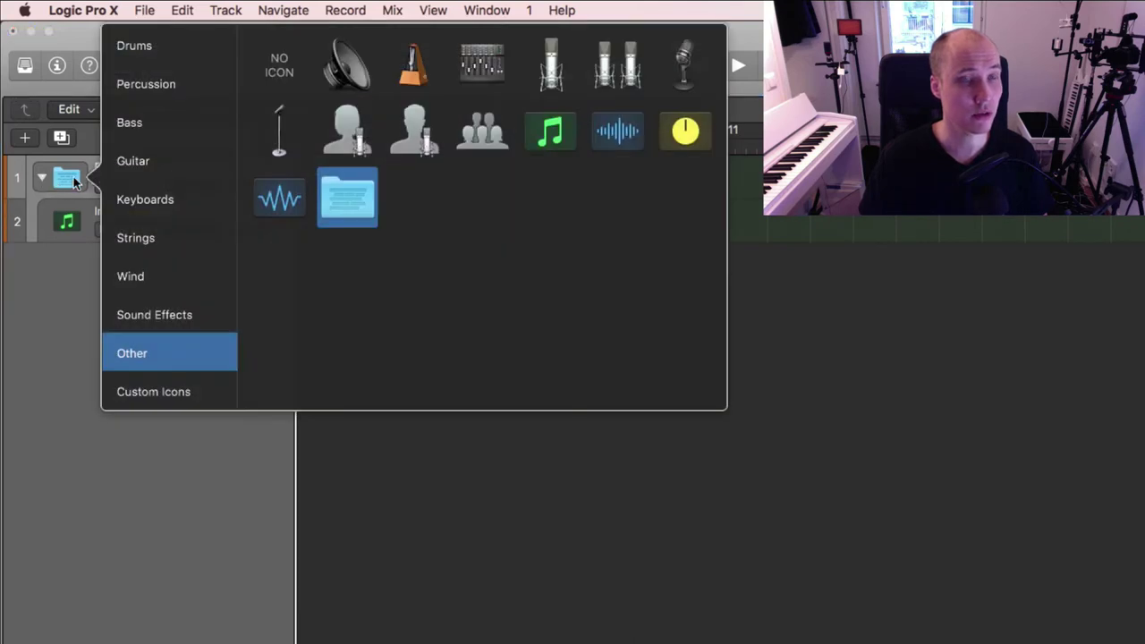
left_click(143, 55)
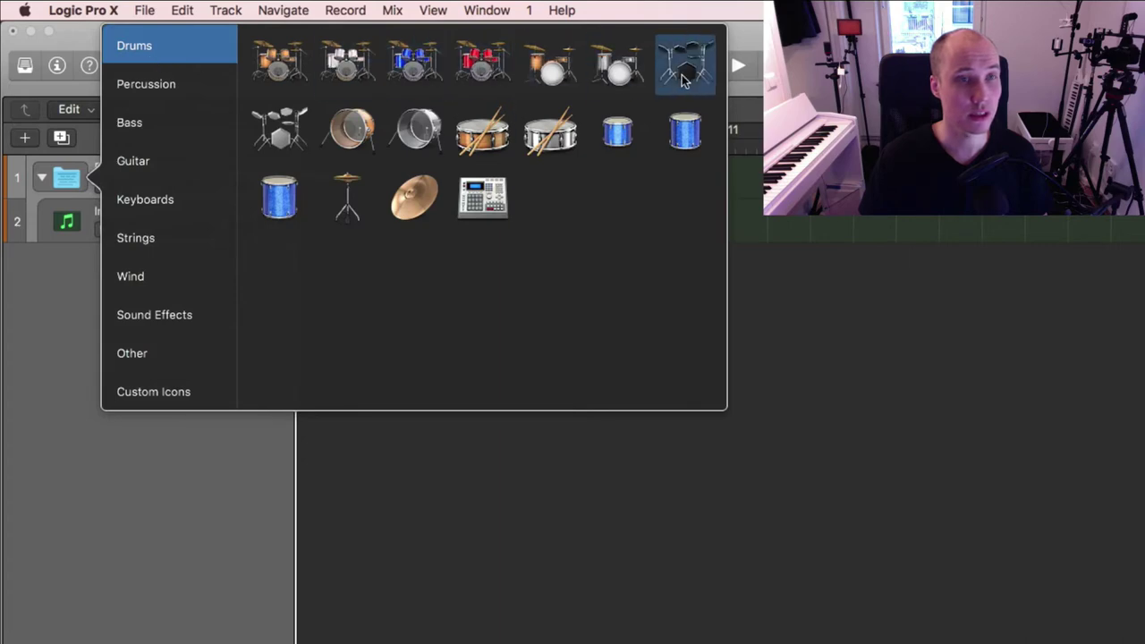
left_click(460, 65)
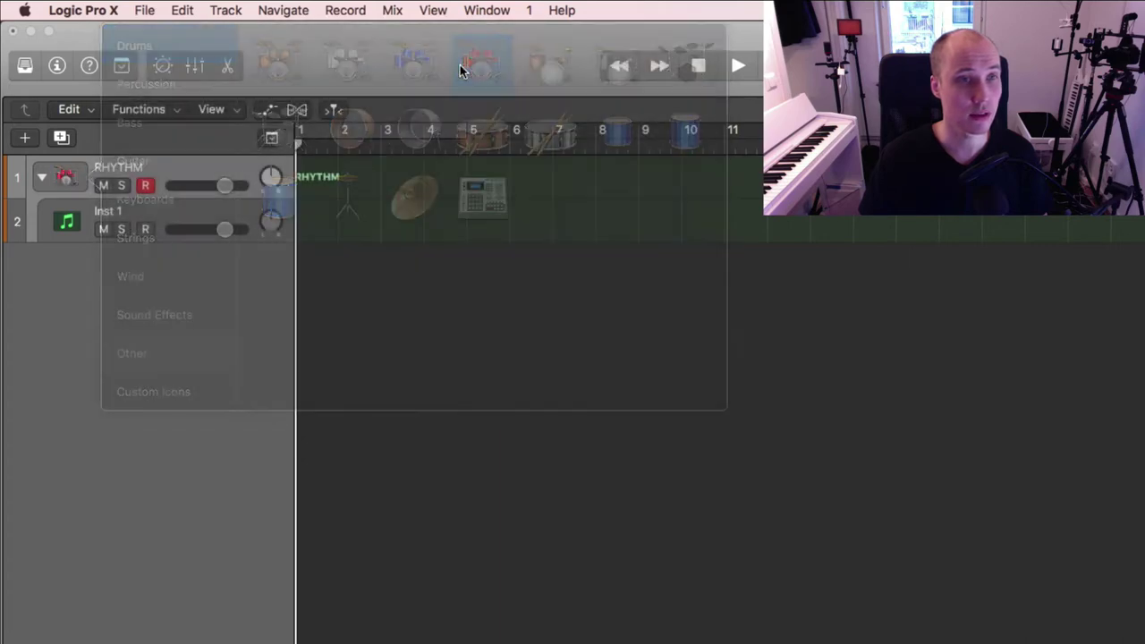
right_click(174, 170)
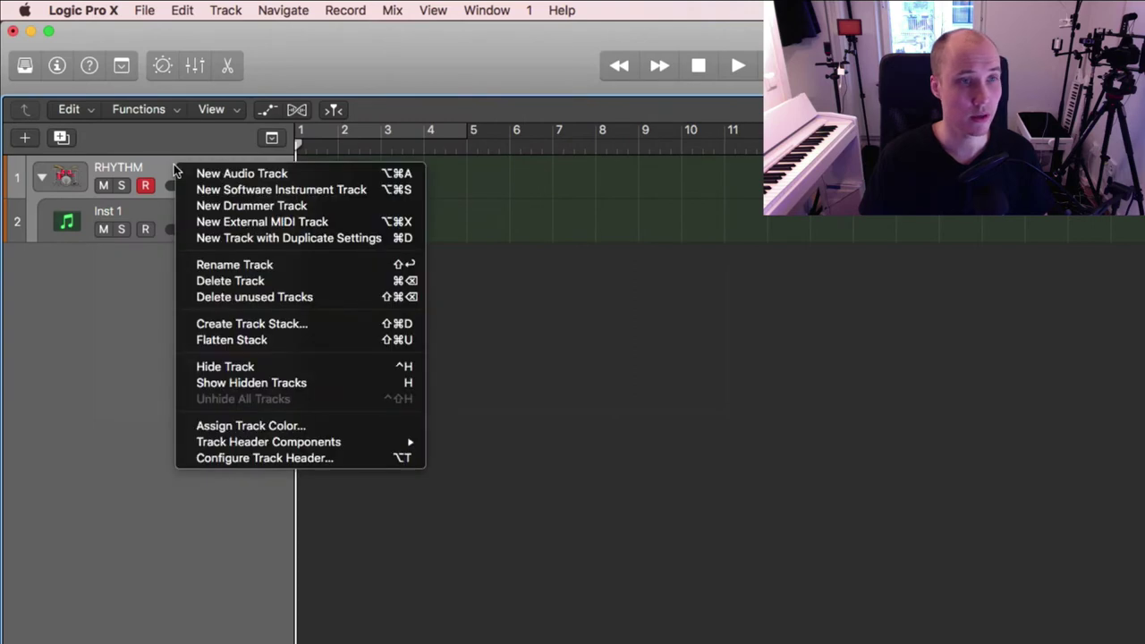
left_click(116, 220)
Step: Make two duplicates of the RHYTHM stack and rename the first copy HARMONY
key("super+BackSpace")
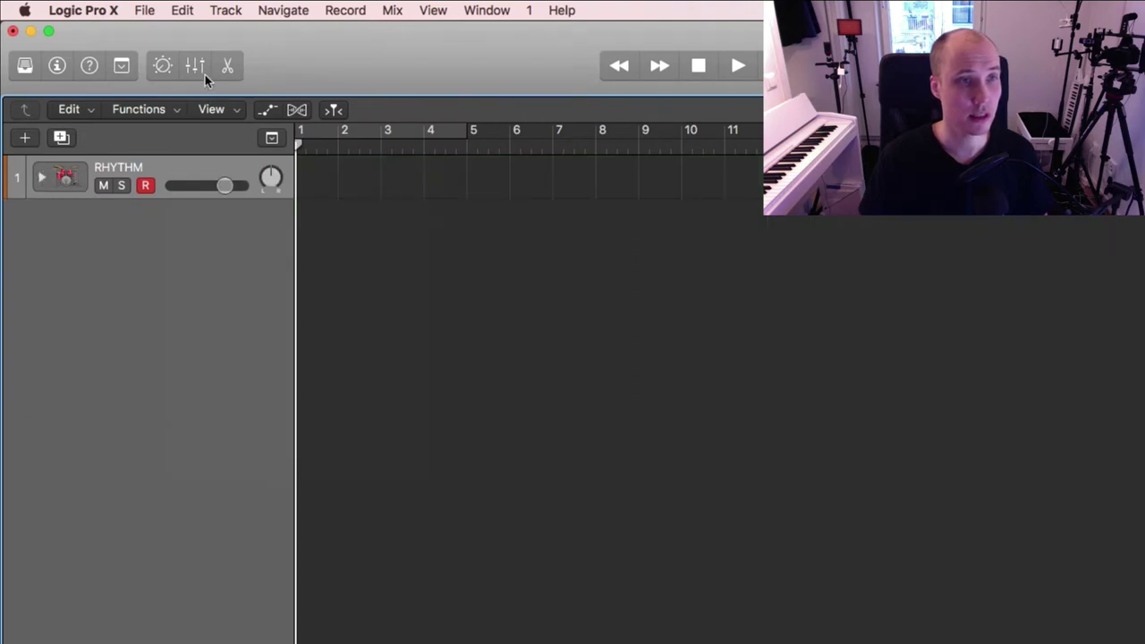
left_click(62, 137)
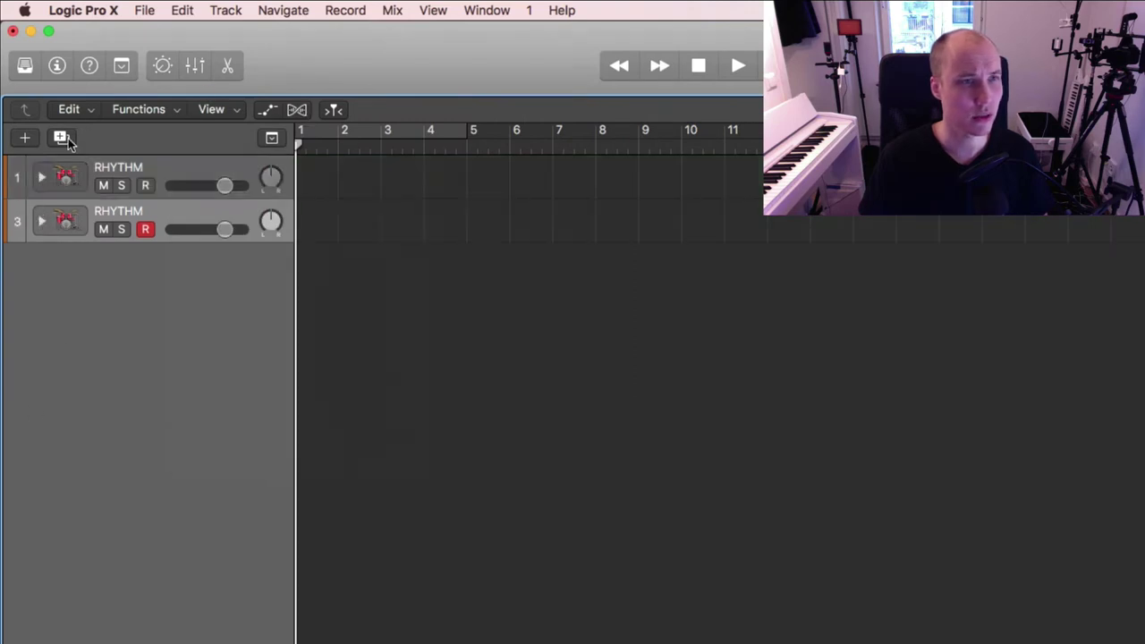
left_click(61, 138)
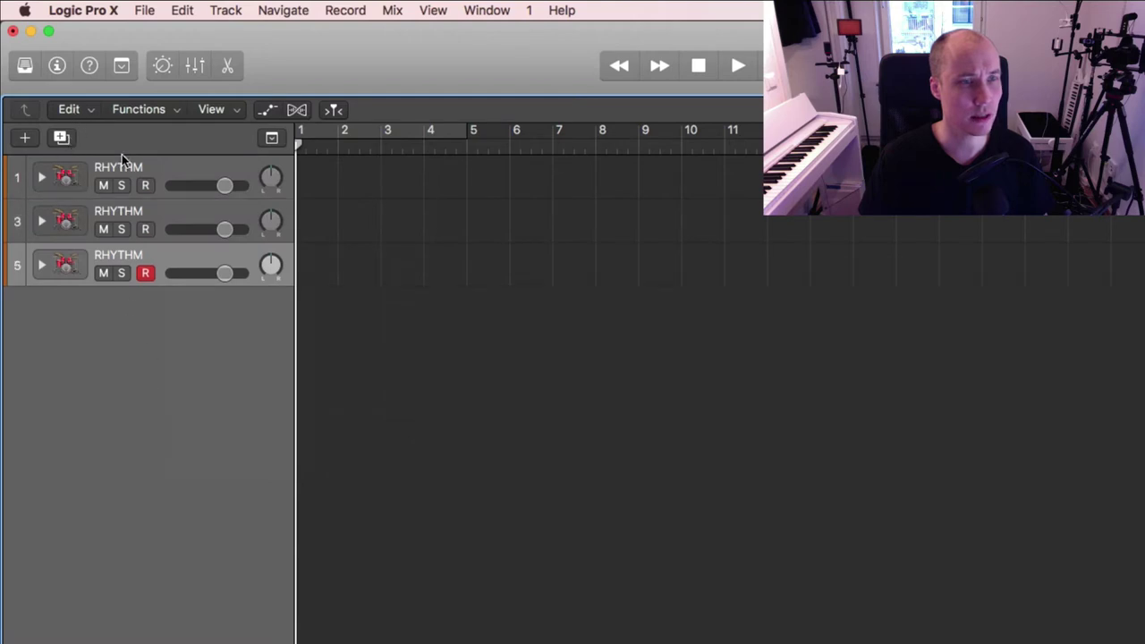
double_click(119, 211)
type("HARMONY")
key("Return")
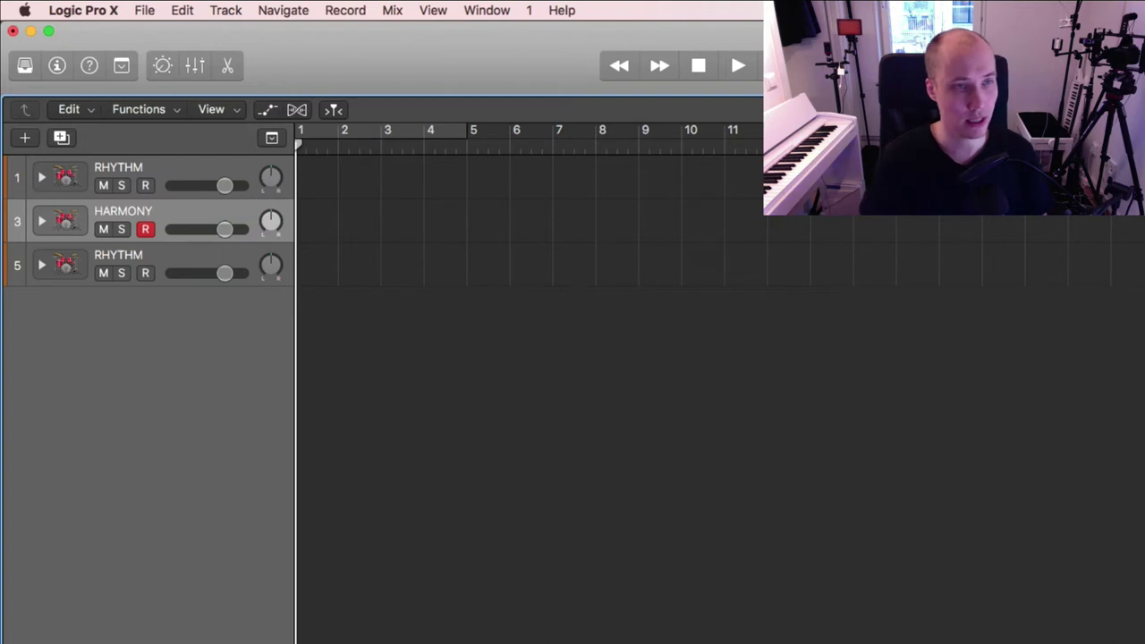
Step: Select the third stack and open its name for editing
left_click(142, 254)
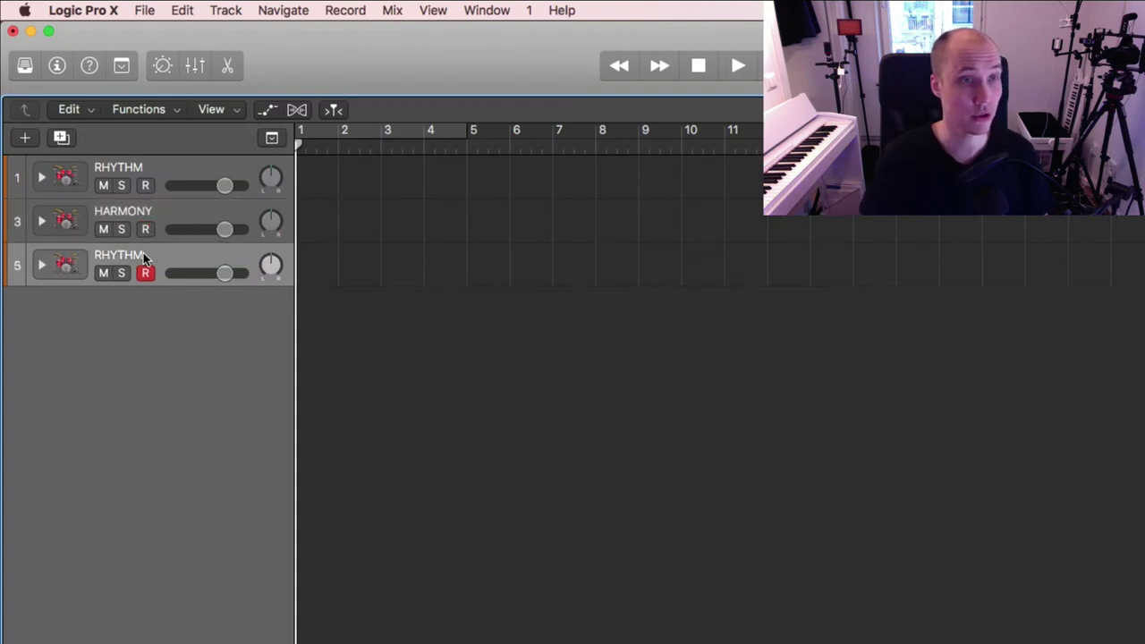
double_click(134, 254)
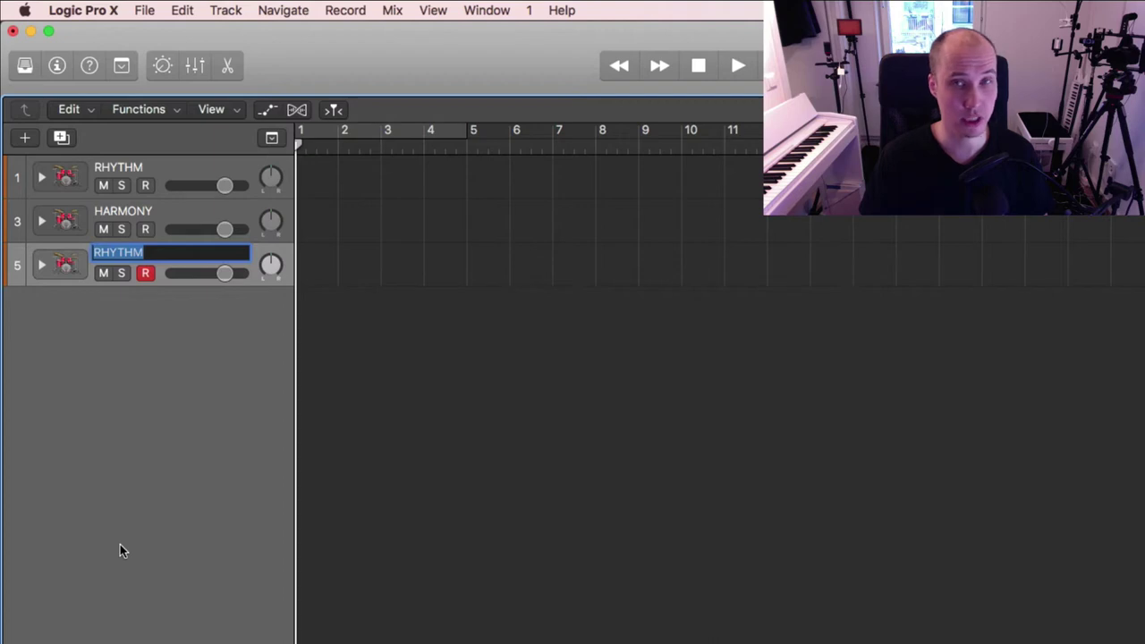
left_click(163, 512)
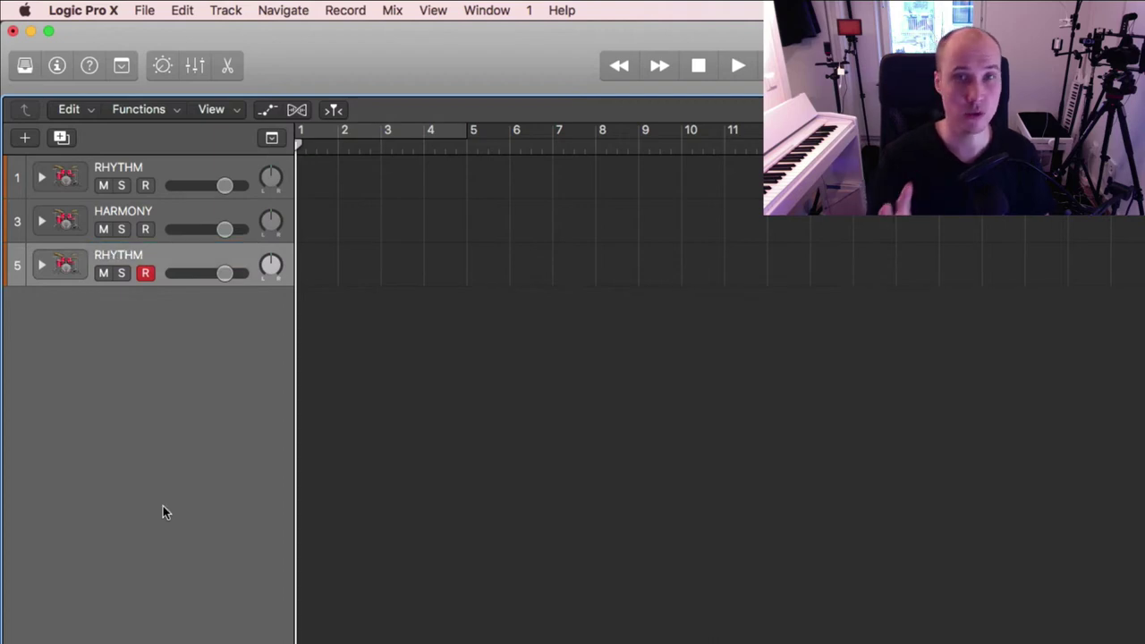
double_click(124, 256)
left_click(188, 410)
double_click(129, 255)
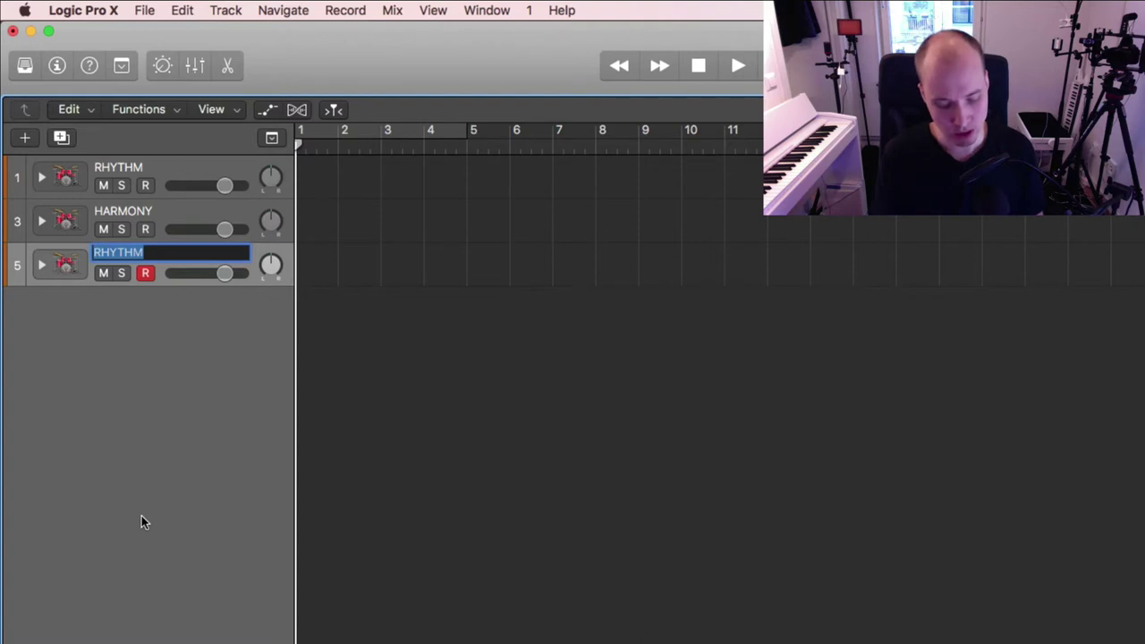
Step: Name the bottom stack THEME, then expand and collapse the stacks to check their instruments
type("T")
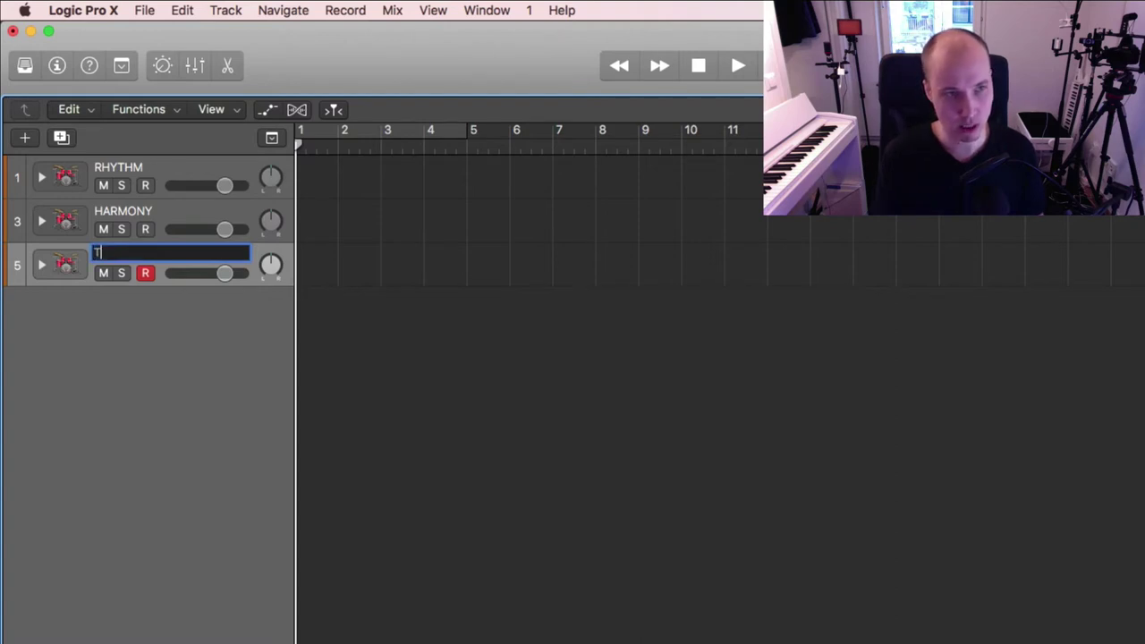
type("HEME")
key("Return")
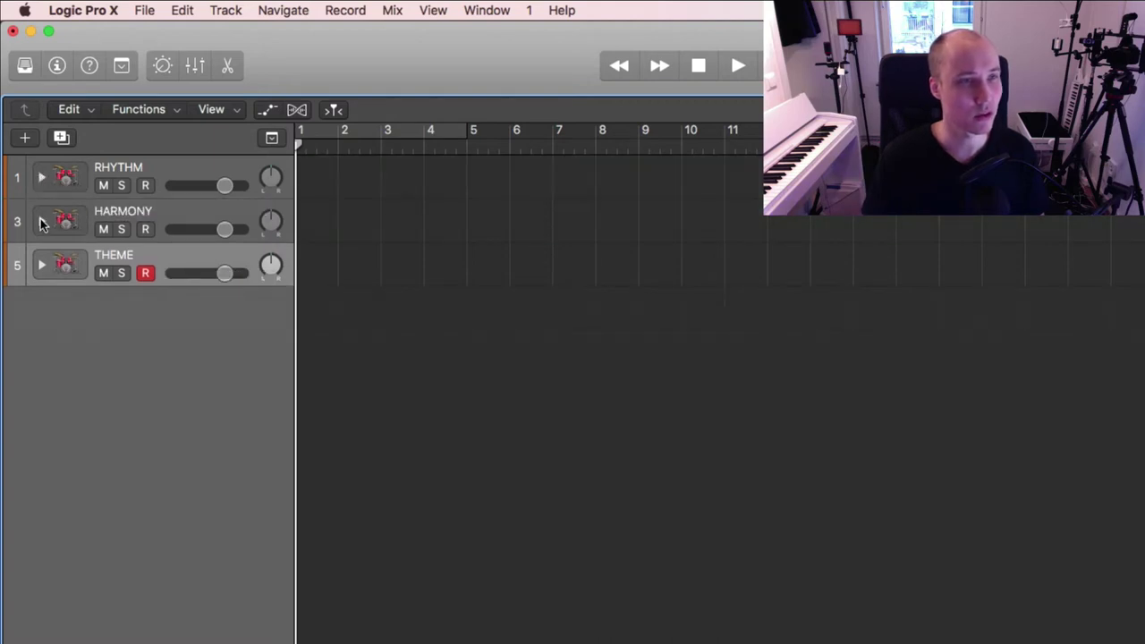
left_click(41, 221)
left_click(42, 308)
left_click(41, 222)
left_click(41, 265)
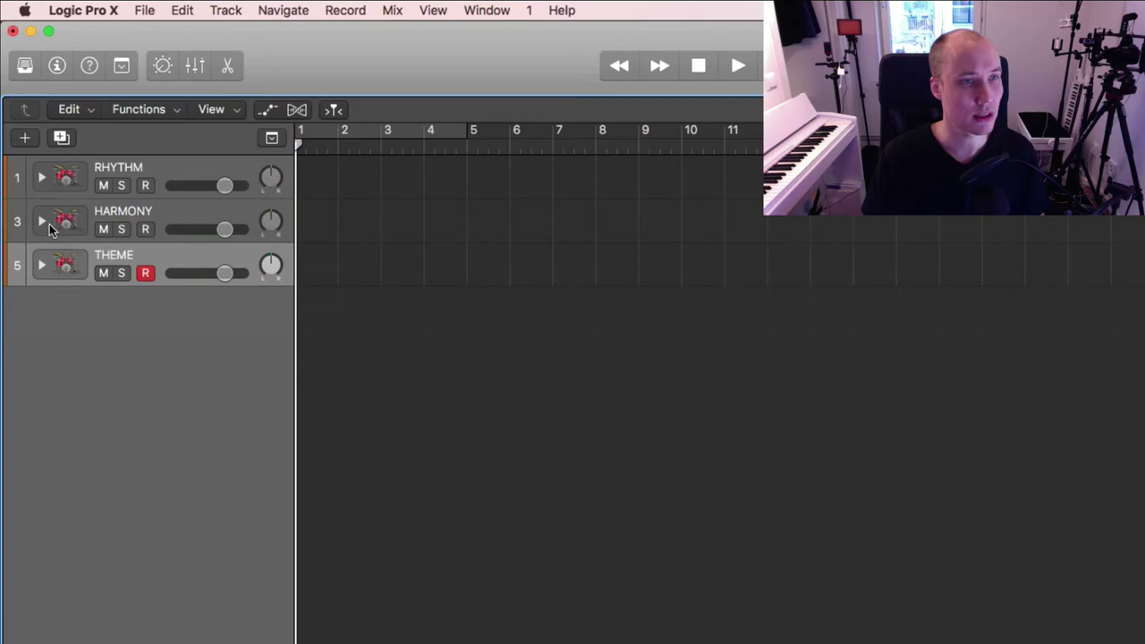
left_click(43, 222)
left_click(43, 223)
Step: Set the HARMONY track's icon to the upright piano
right_click(68, 222)
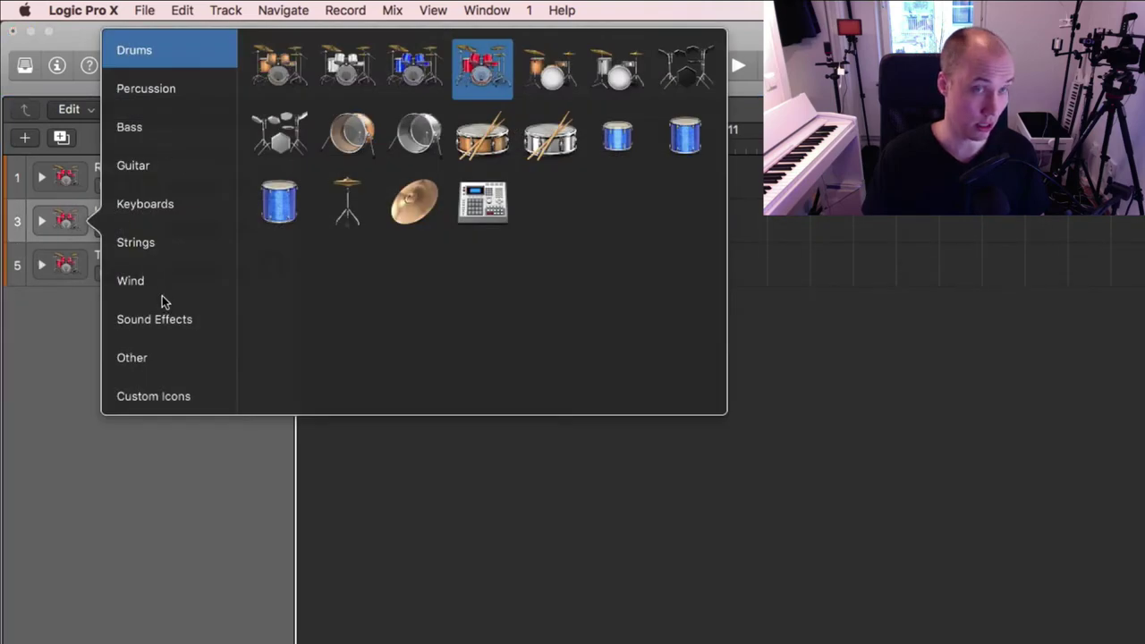
left_click(125, 459)
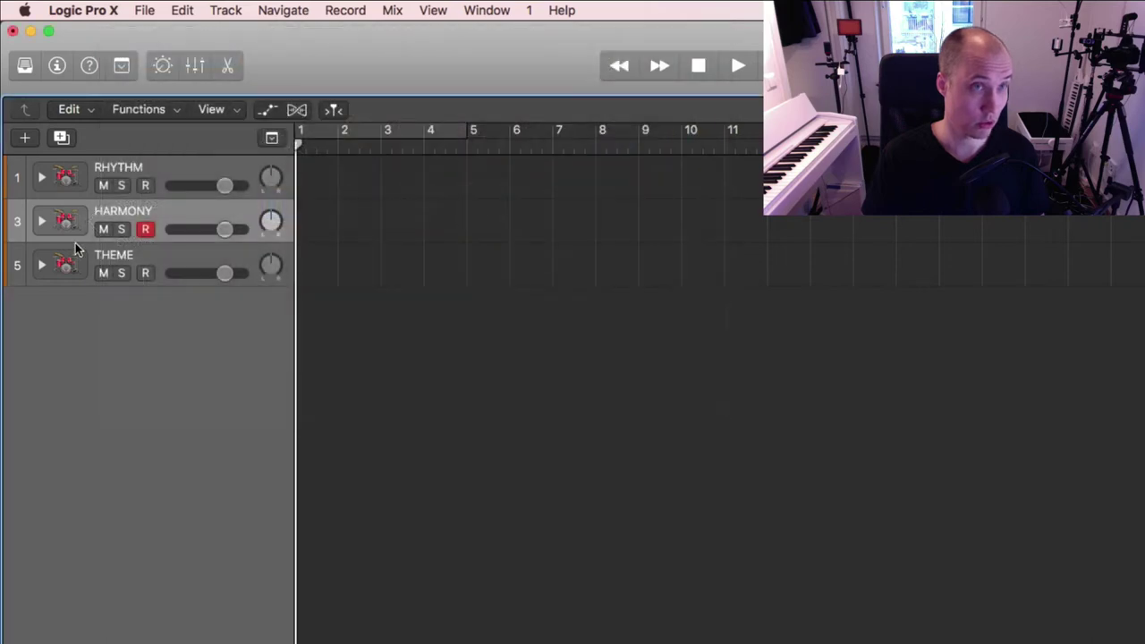
right_click(67, 224)
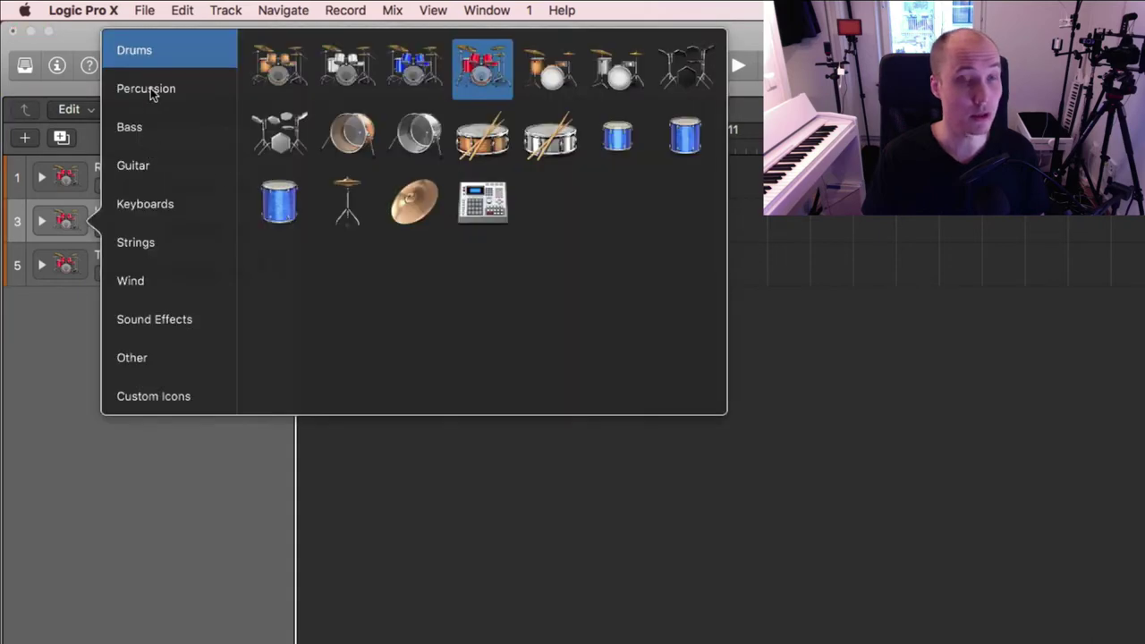
mouse_move(159, 206)
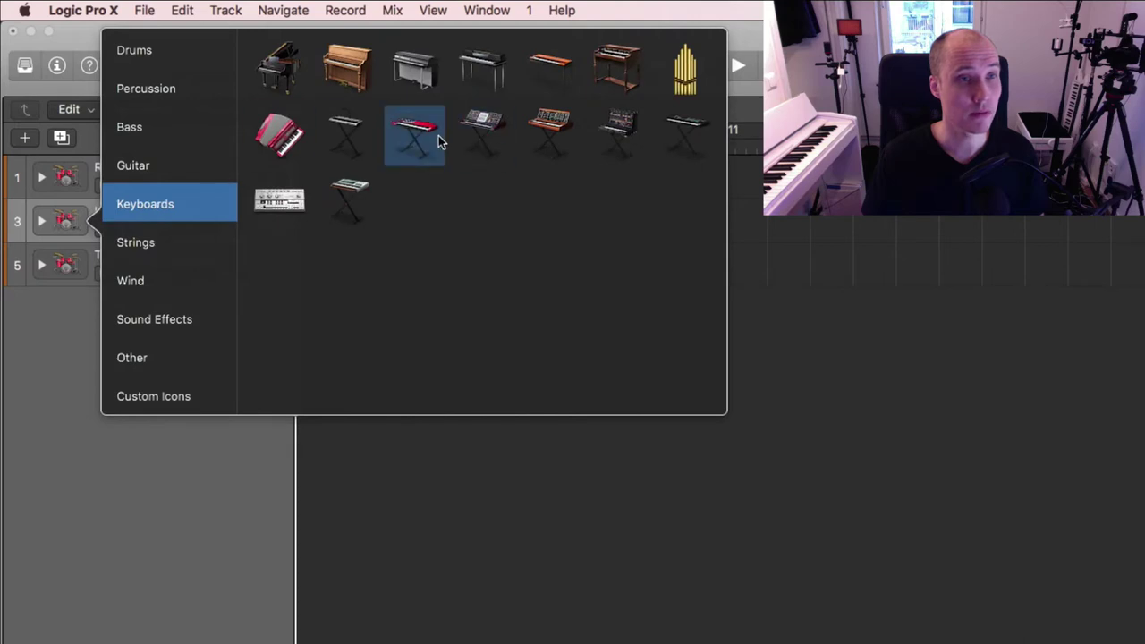
left_click(329, 71)
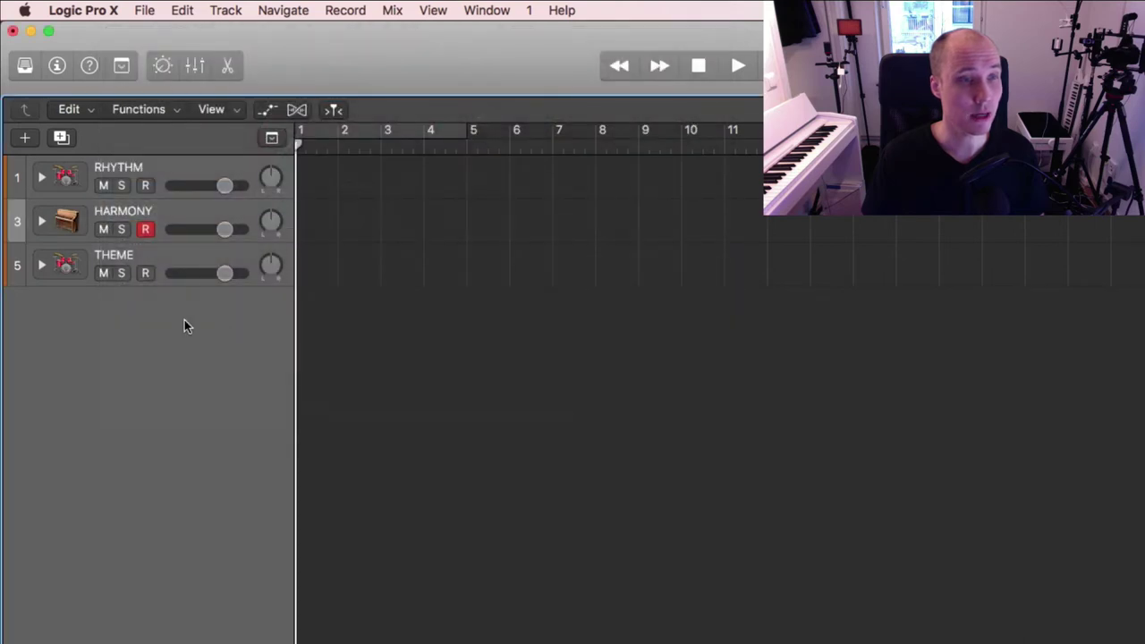
Step: Set the THEME track's icon to the singer from the generic icons
left_click(74, 270)
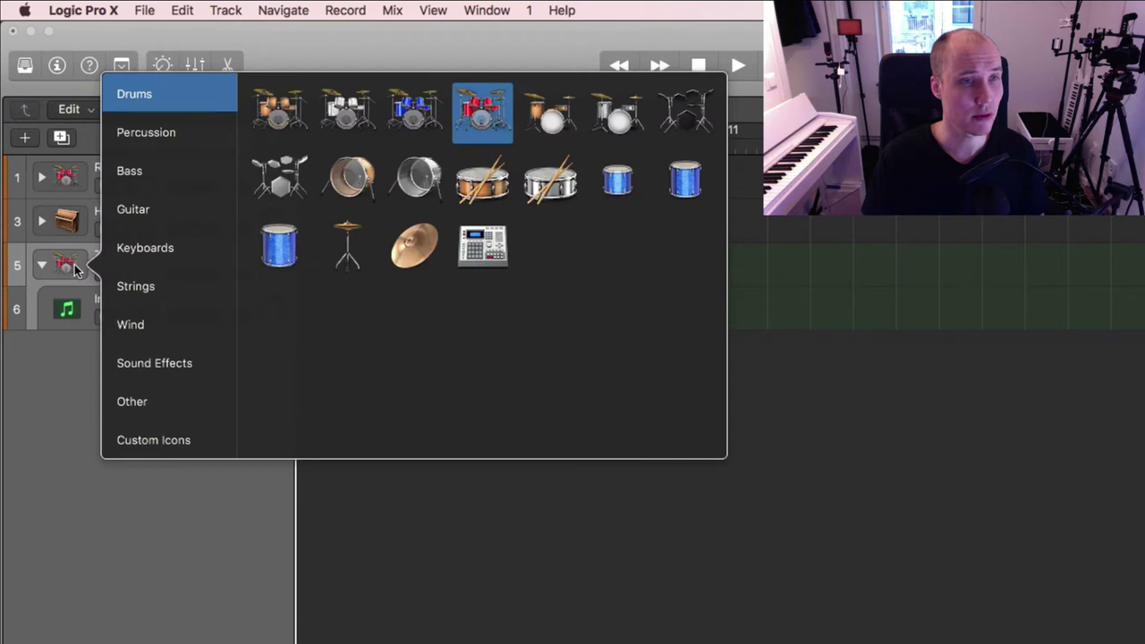
left_click(141, 398)
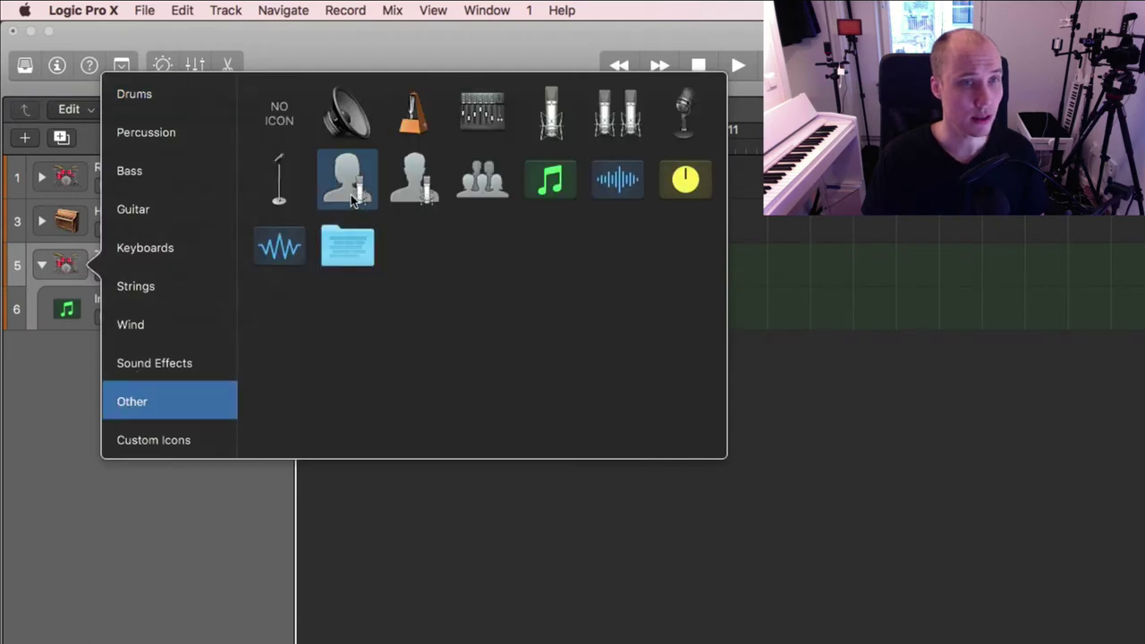
left_click(422, 198)
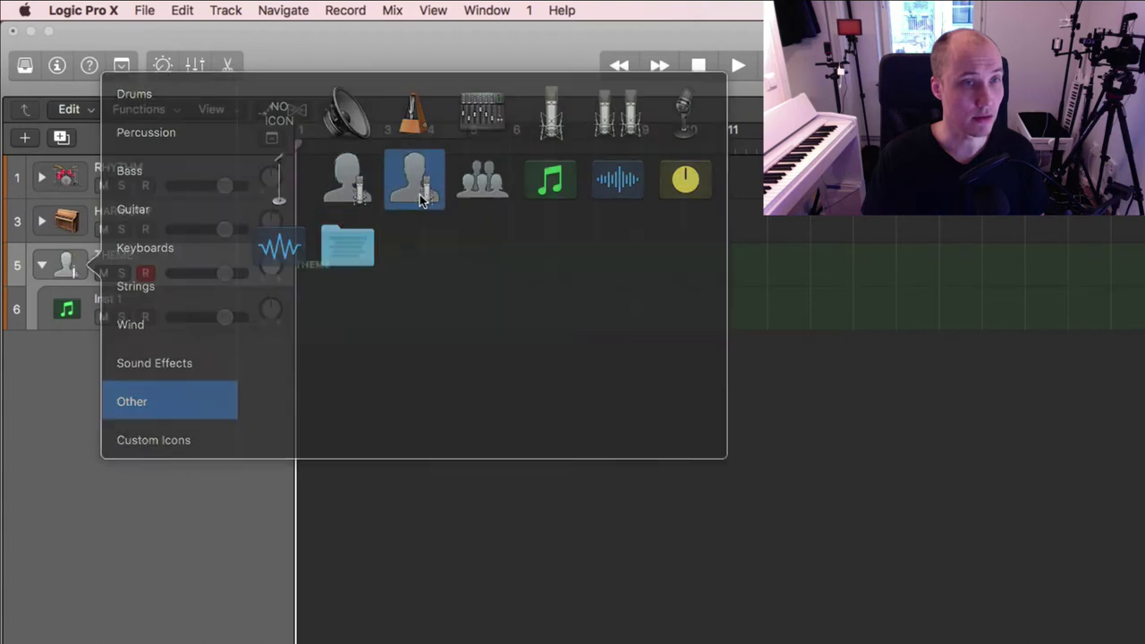
Step: Collapse THEME, select RHYTHM, and delete an accidentally added instrument track
left_click(43, 264)
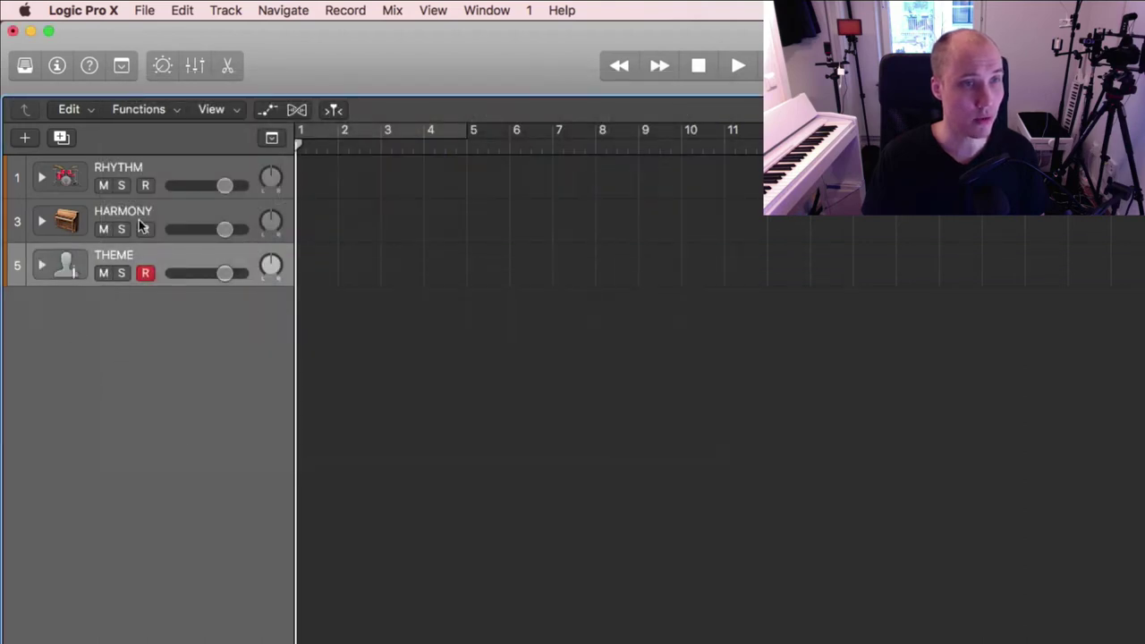
left_click(152, 170)
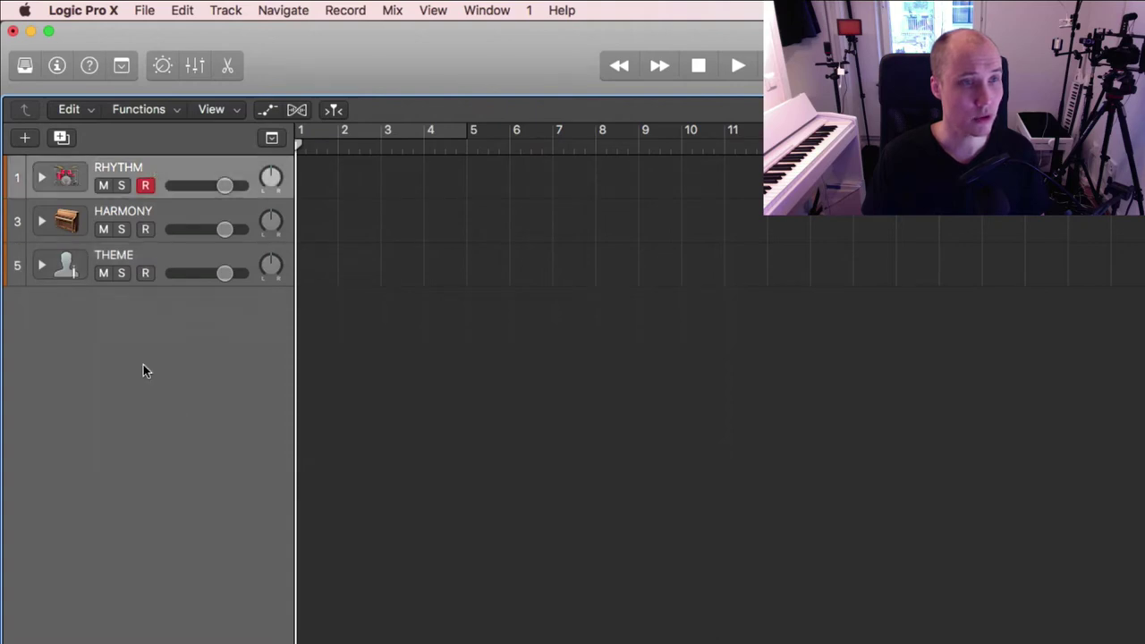
double_click(147, 372)
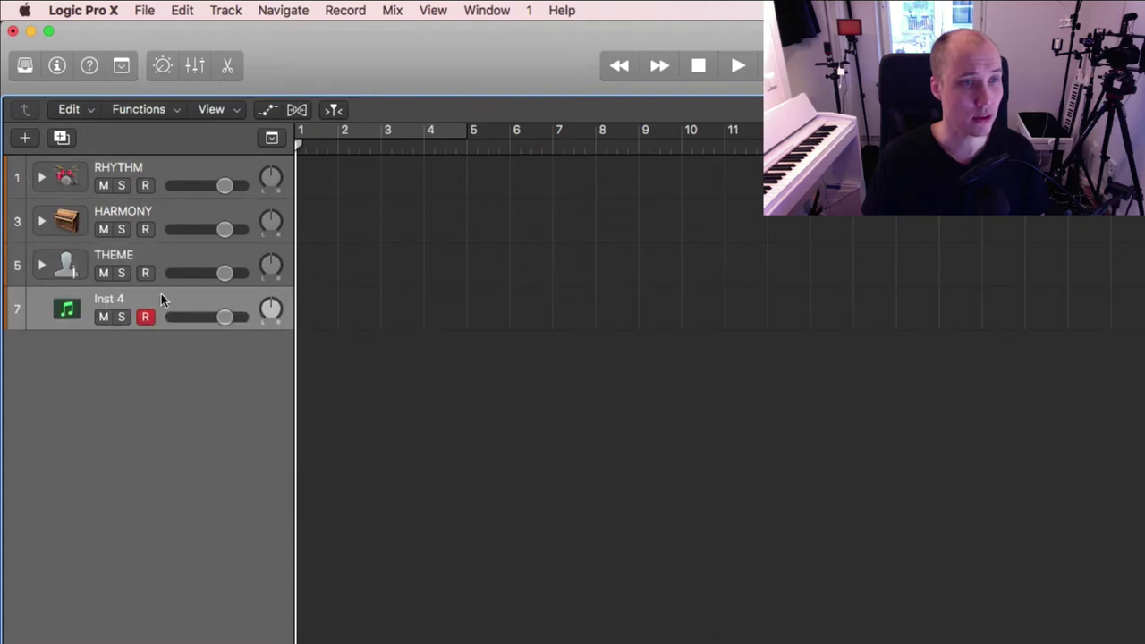
key("super+BackSpace")
left_click(164, 171)
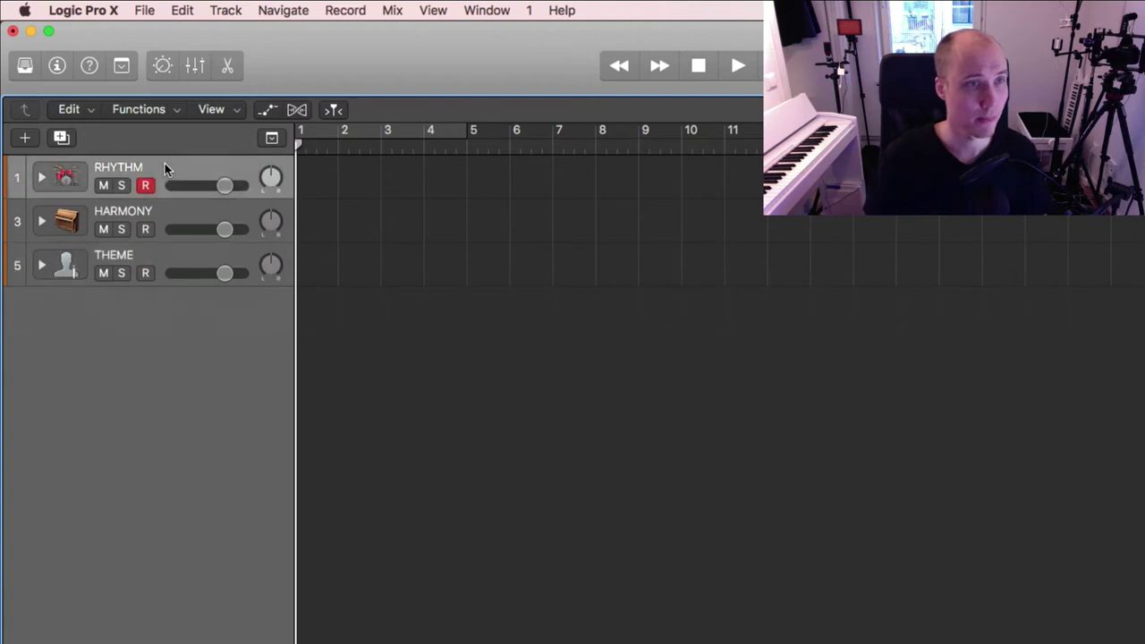
right_click(164, 166)
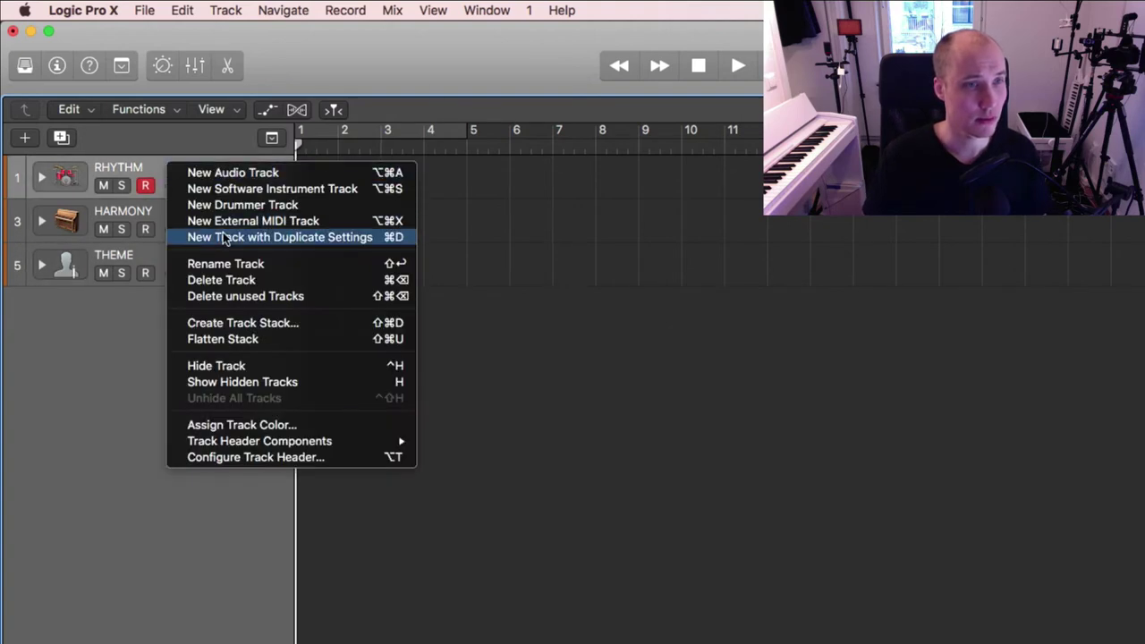
left_click(71, 353)
Step: Duplicate the RHYTHM stack and rename the top copy BLOCKS
left_click(61, 139)
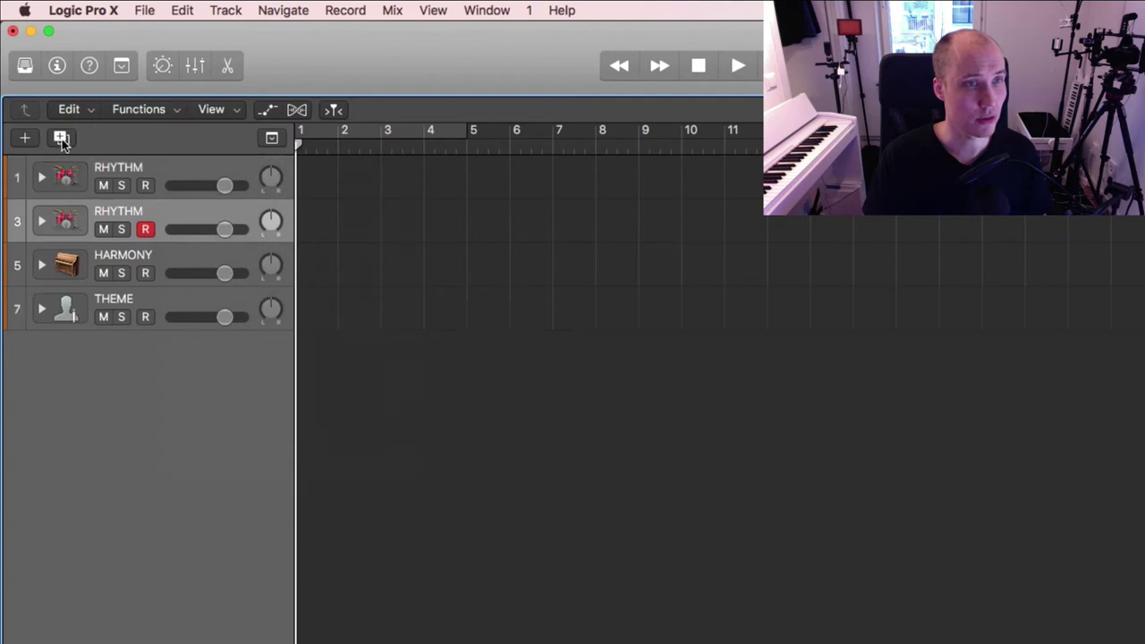
left_click(135, 195)
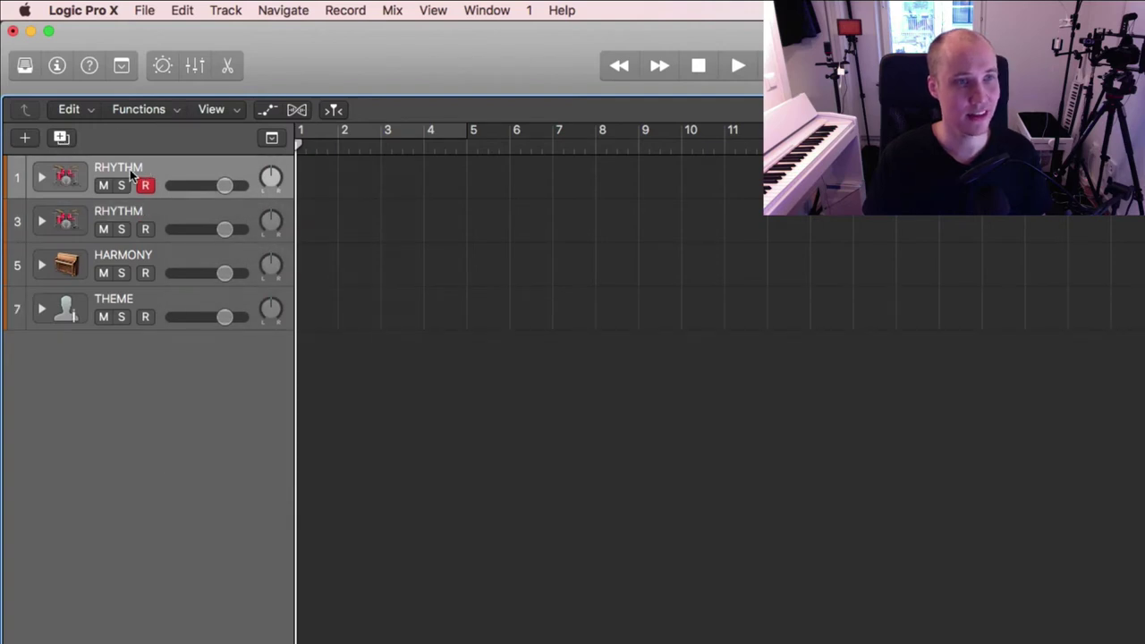
double_click(130, 169)
type("BLOCKS")
key("Return")
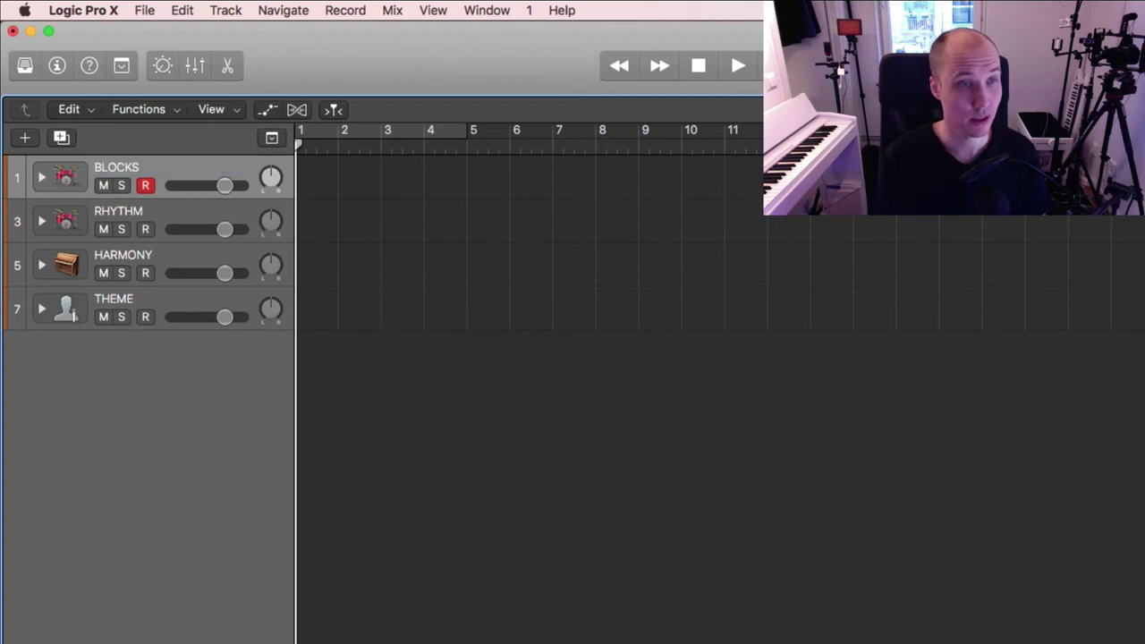
Step: Set the BLOCKS track's icon to the green music note from the generic icons
left_click(79, 177)
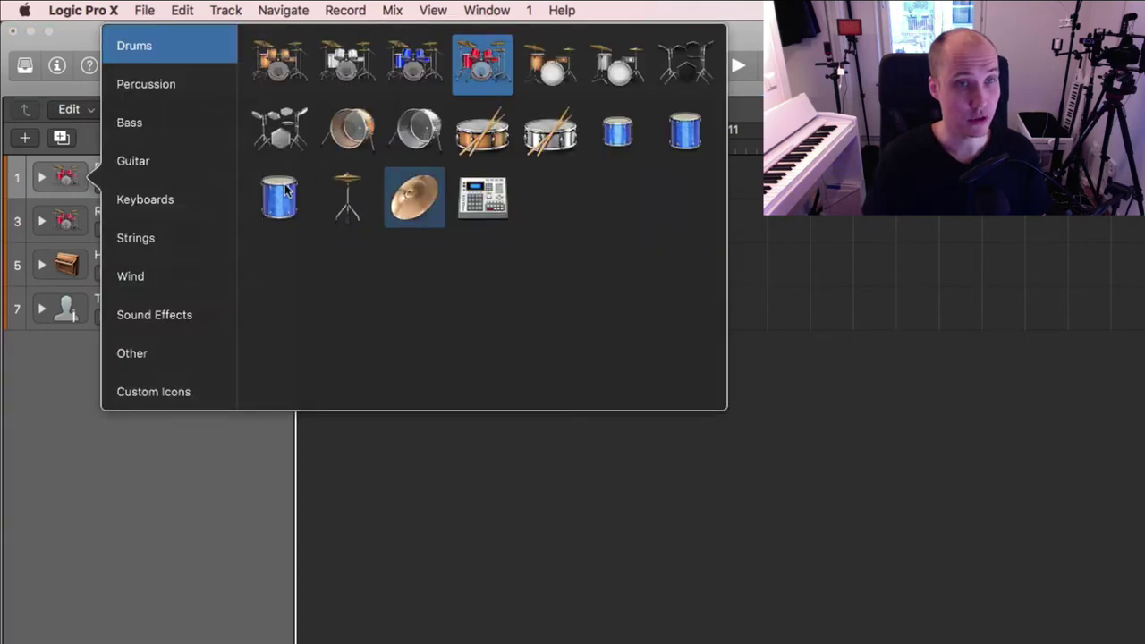
left_click(170, 392)
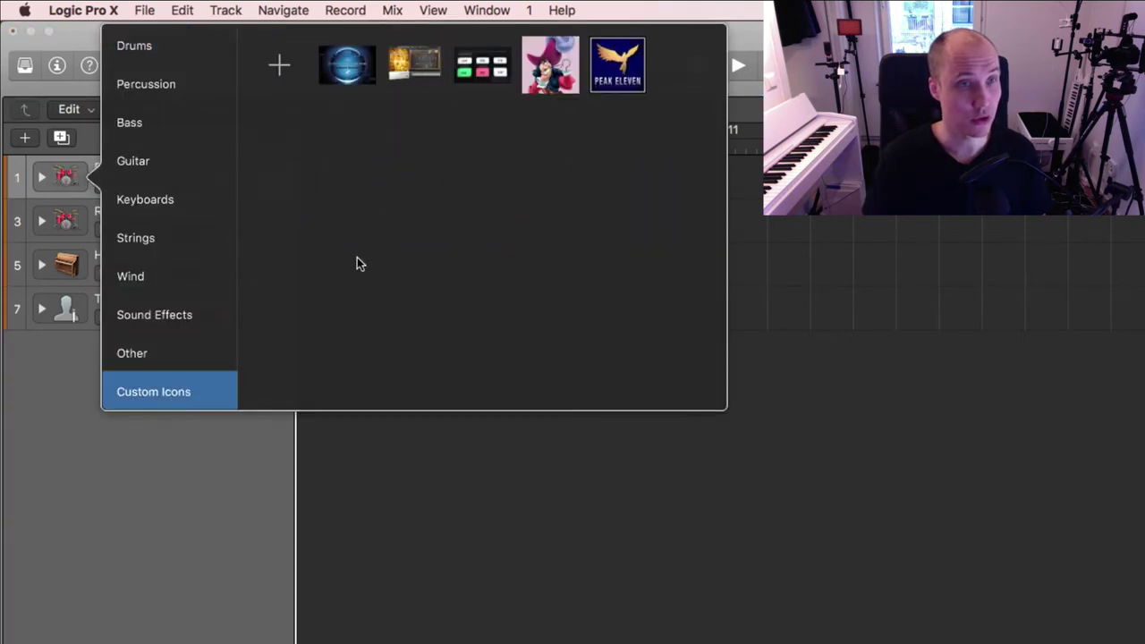
left_click(142, 358)
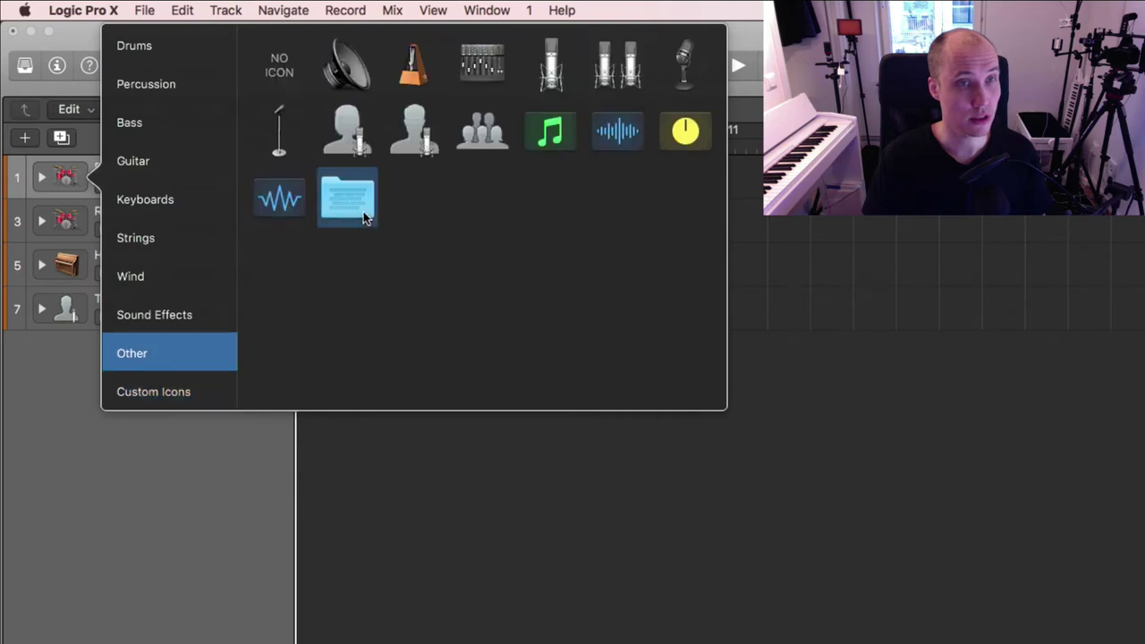
left_click(552, 143)
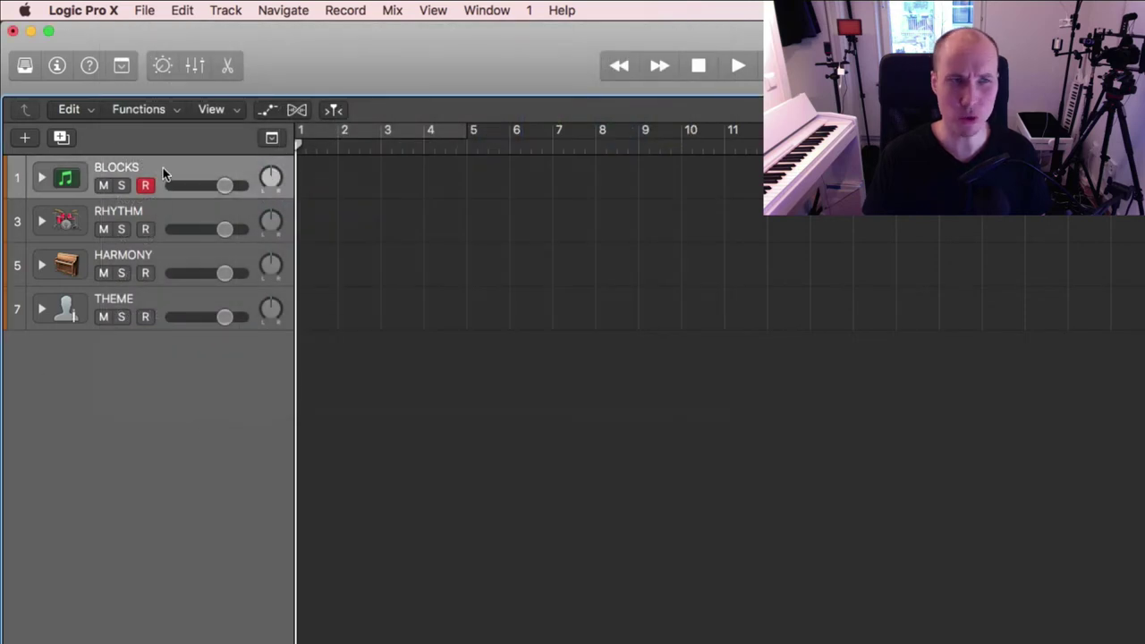
Step: Expand and collapse the BLOCKS, RHYTHM and HARMONY stacks to check their contents
left_click(40, 178)
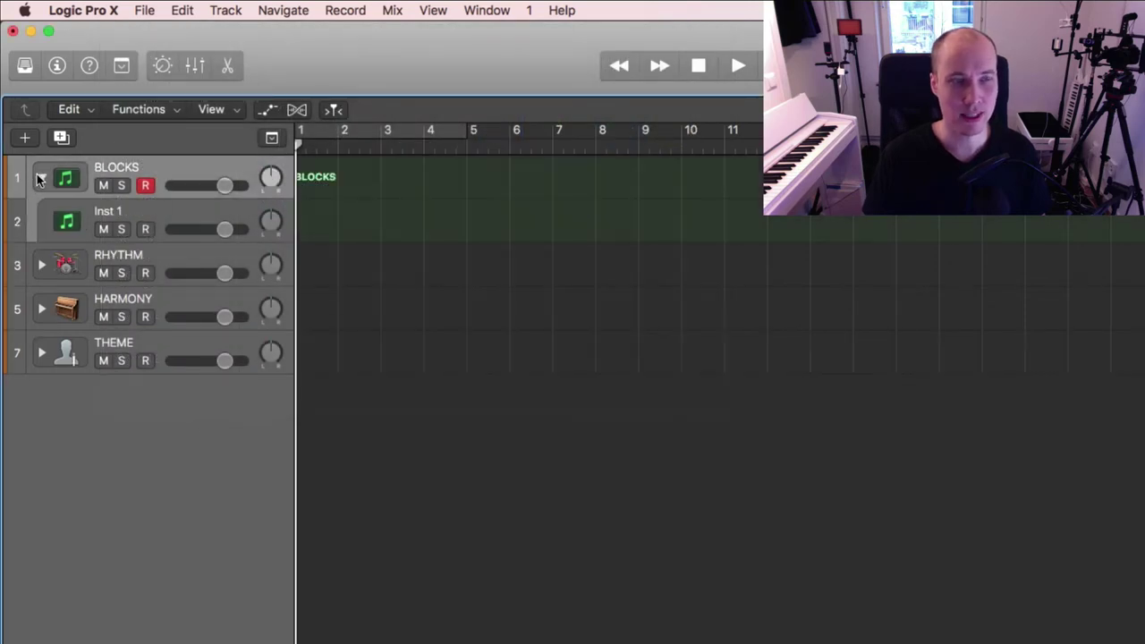
left_click(40, 178)
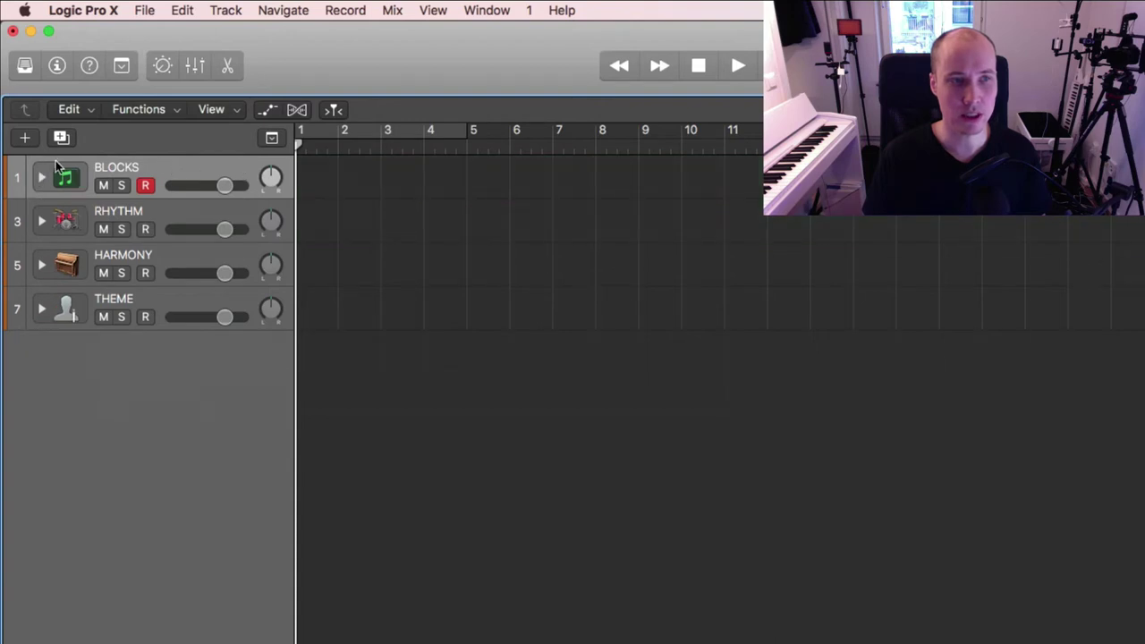
left_click(42, 178)
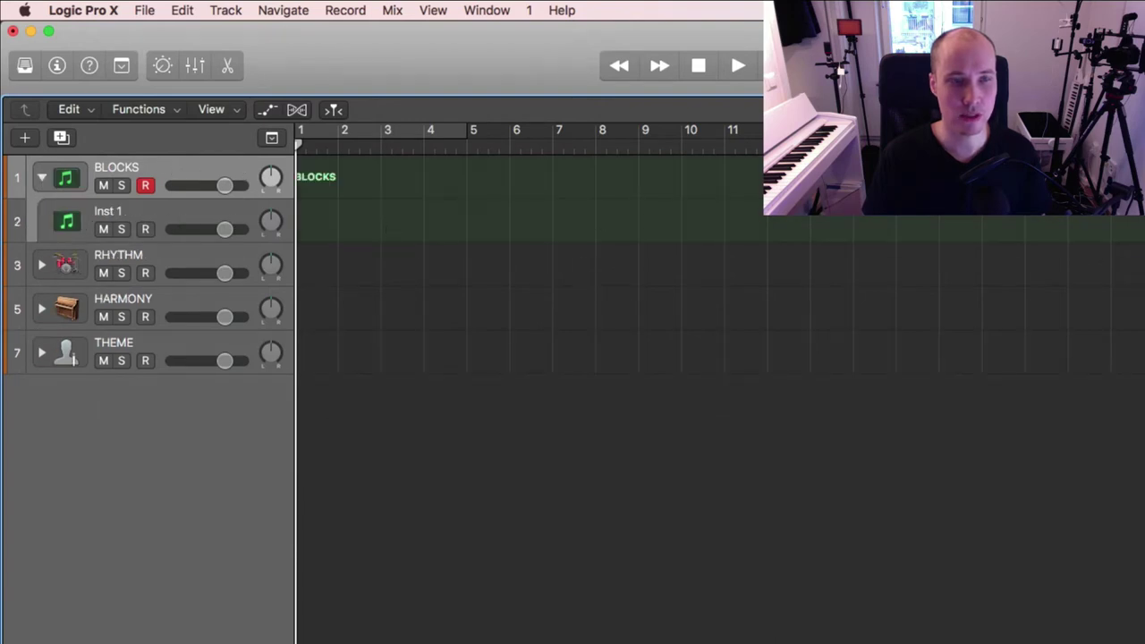
left_click(42, 178)
left_click(41, 221)
left_click(41, 309)
left_click(41, 308)
left_click(41, 221)
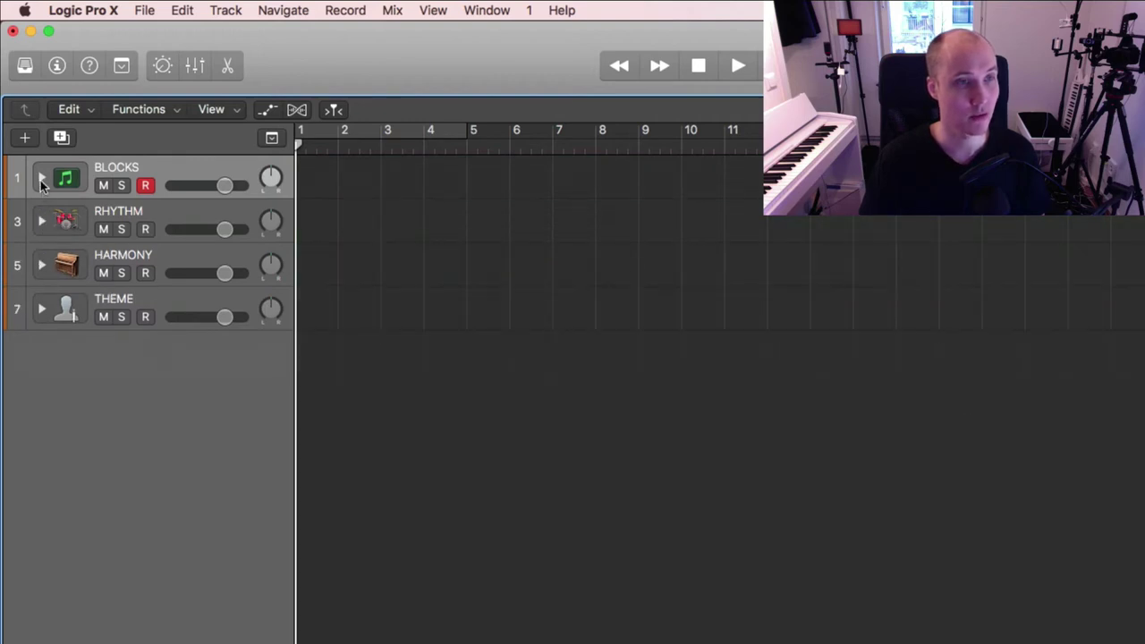
left_click(41, 177)
left_click(41, 178)
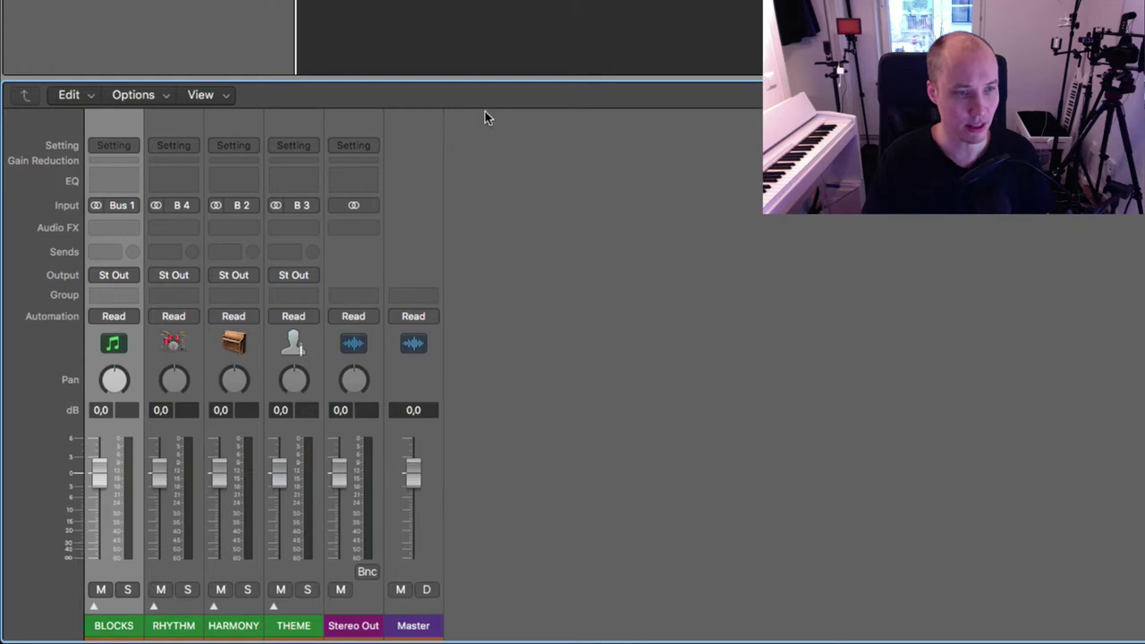
Step: Add a new auxiliary channel strip, Aux 5, in the mixer
left_click(156, 99)
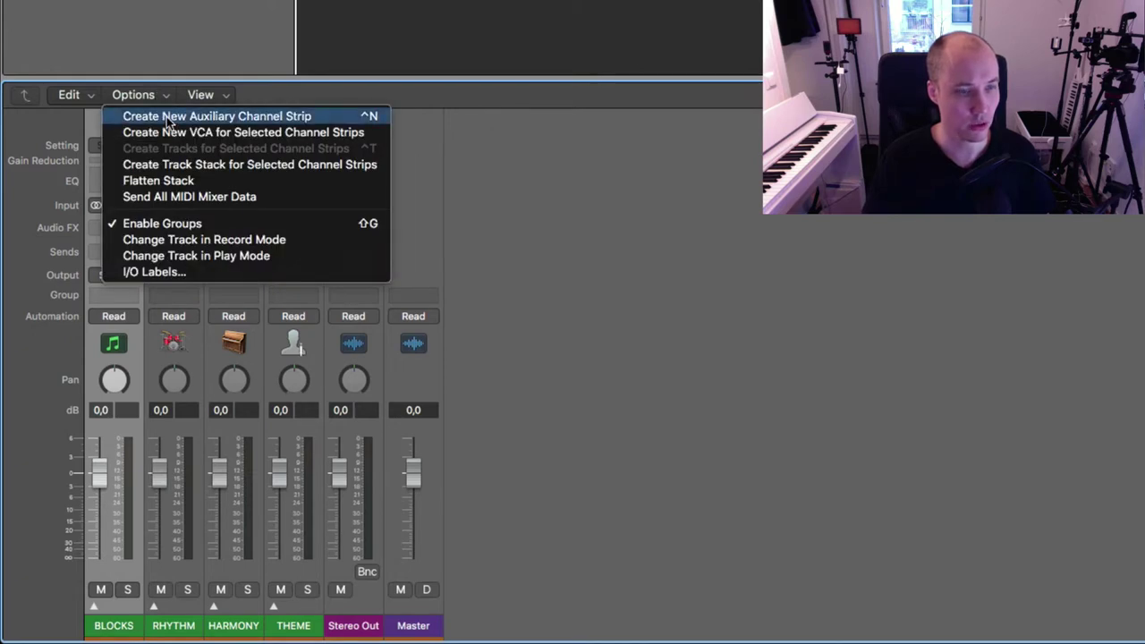
left_click(167, 117)
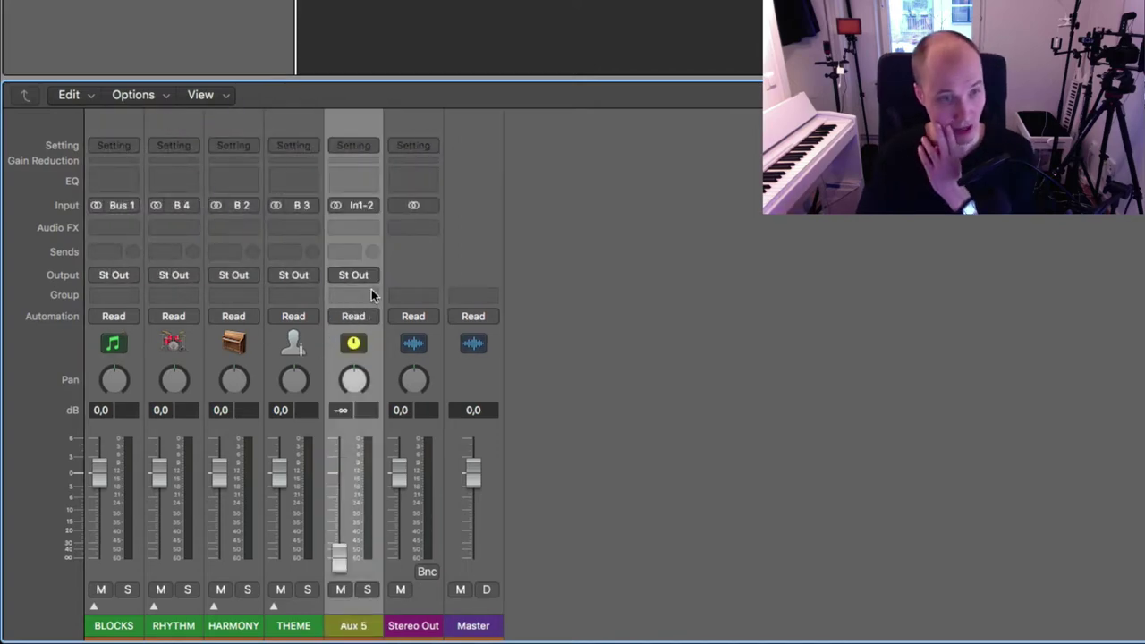
left_click(372, 205)
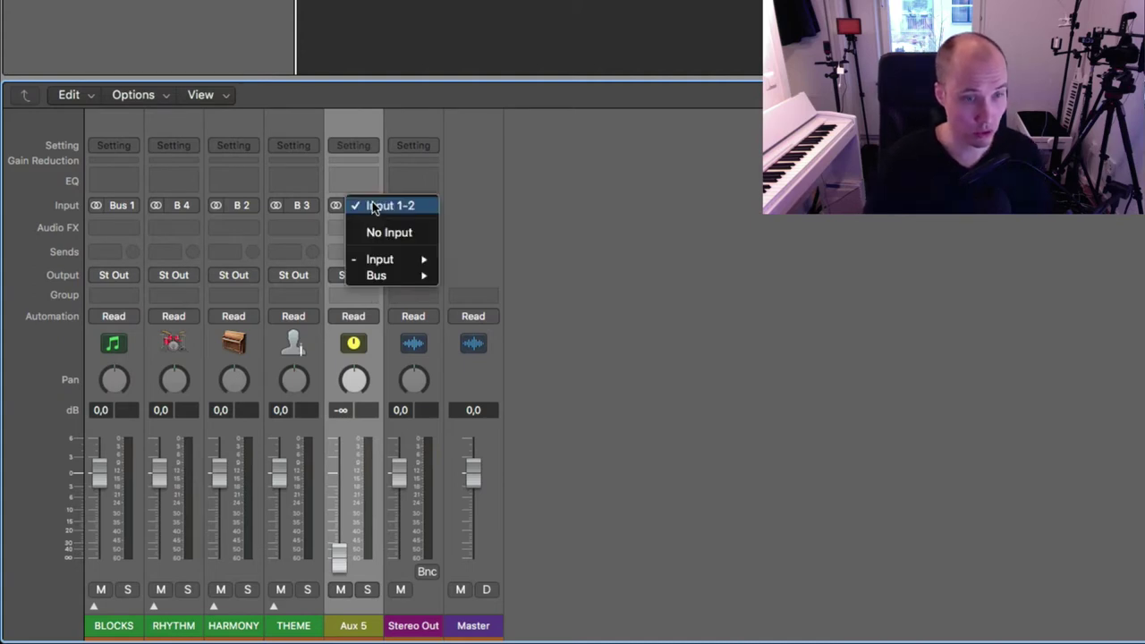
mouse_move(388, 281)
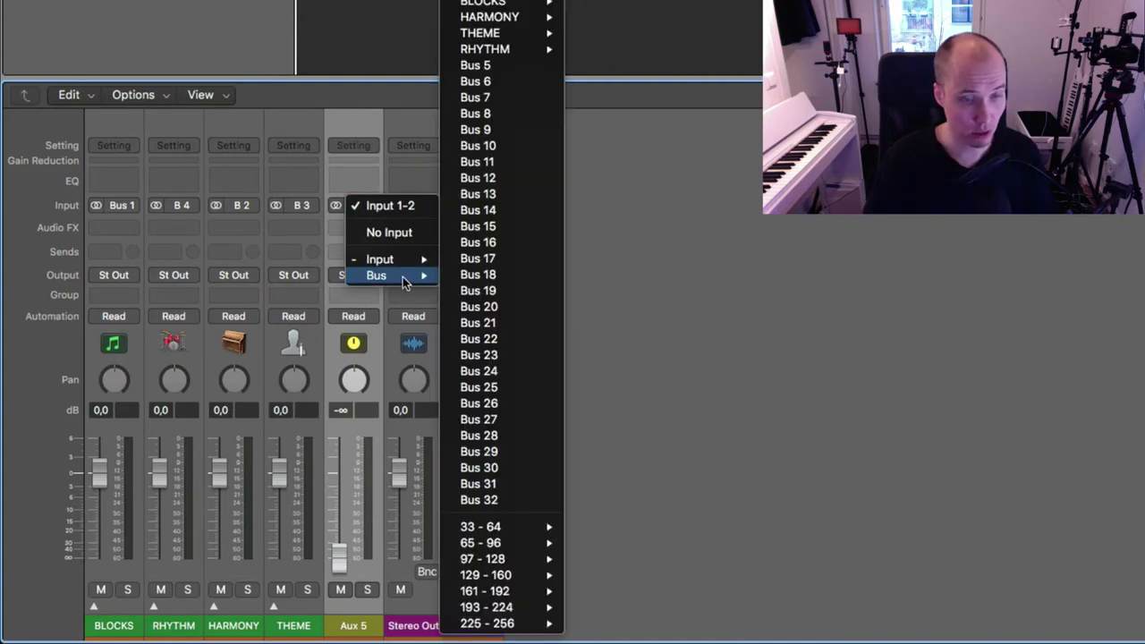
left_click(756, 299)
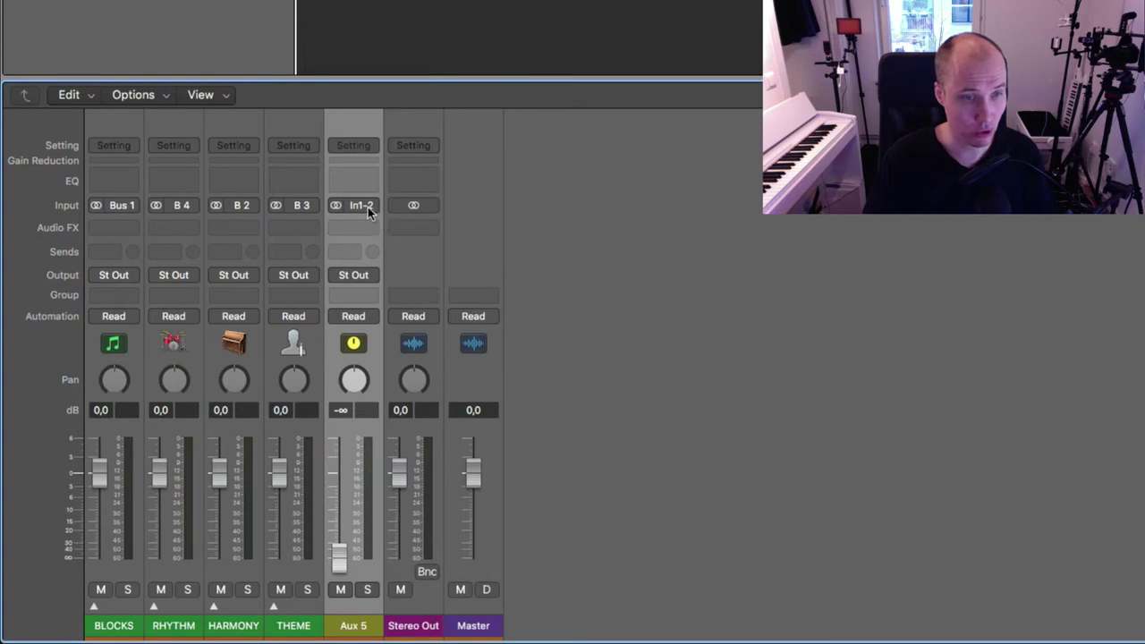
Step: Set Aux 5's input to Bus 225 from the Bus 225–256 list
left_click(367, 208)
mouse_move(394, 276)
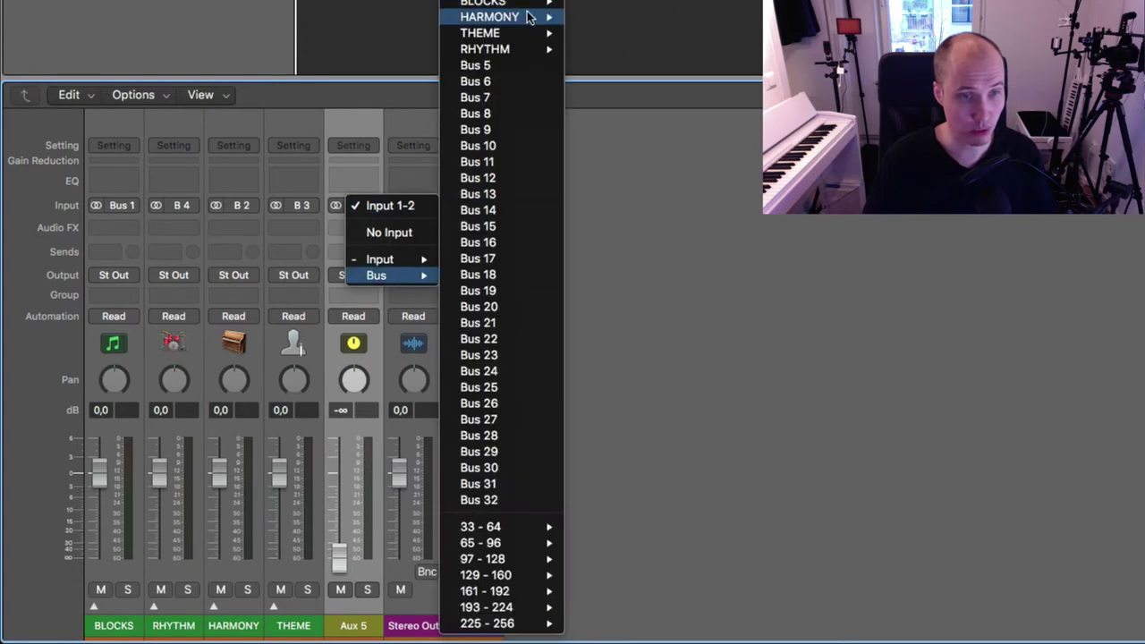
mouse_move(529, 3)
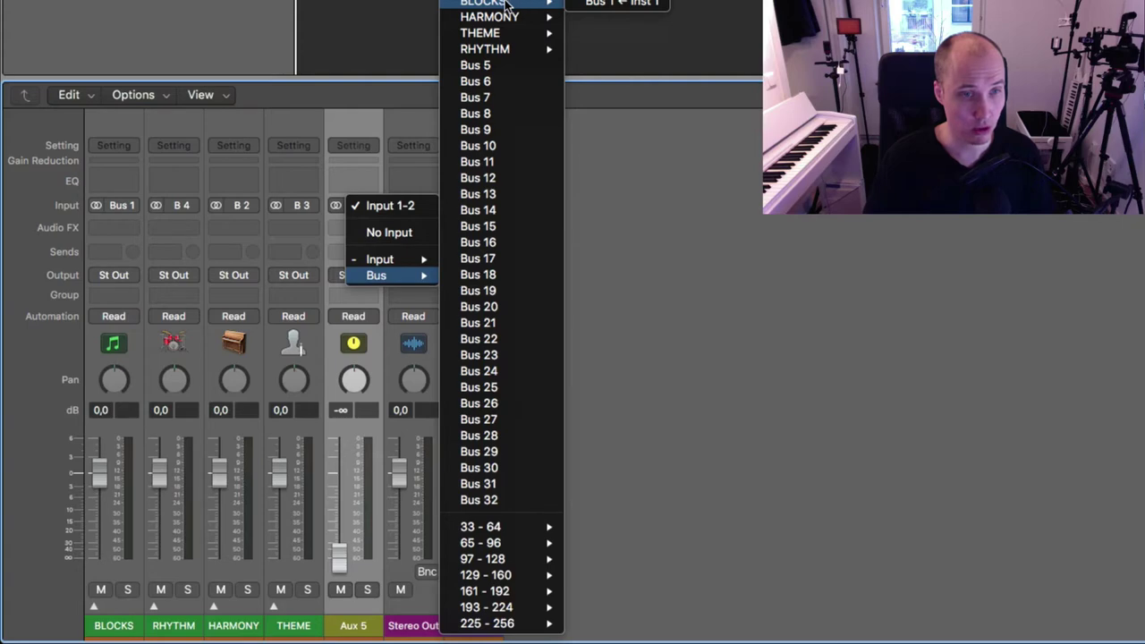
mouse_move(503, 53)
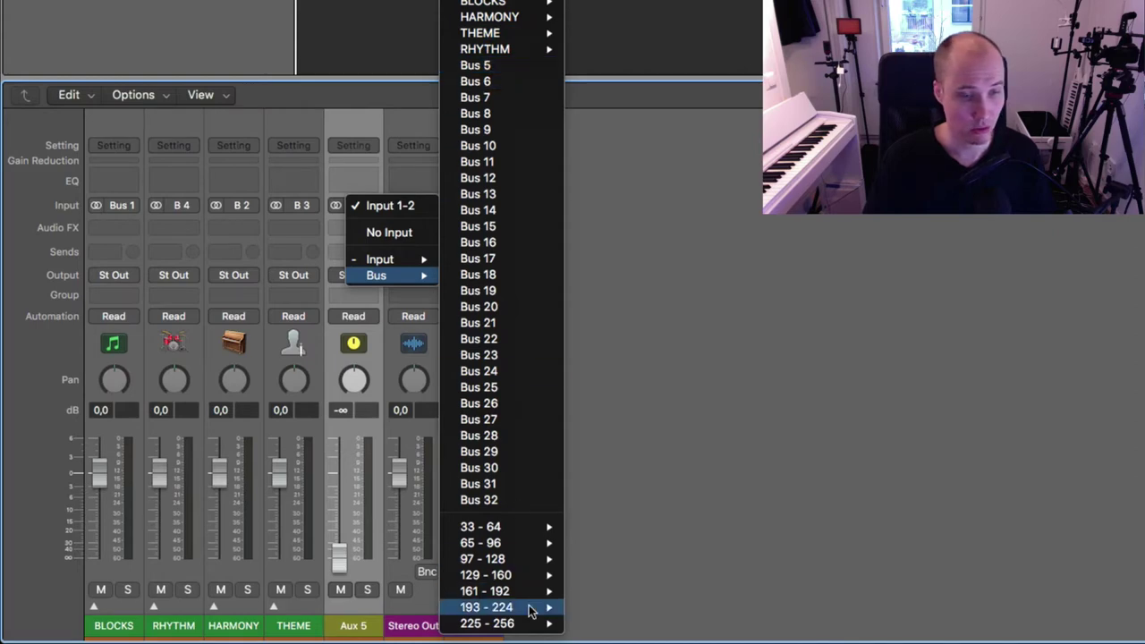
mouse_move(531, 625)
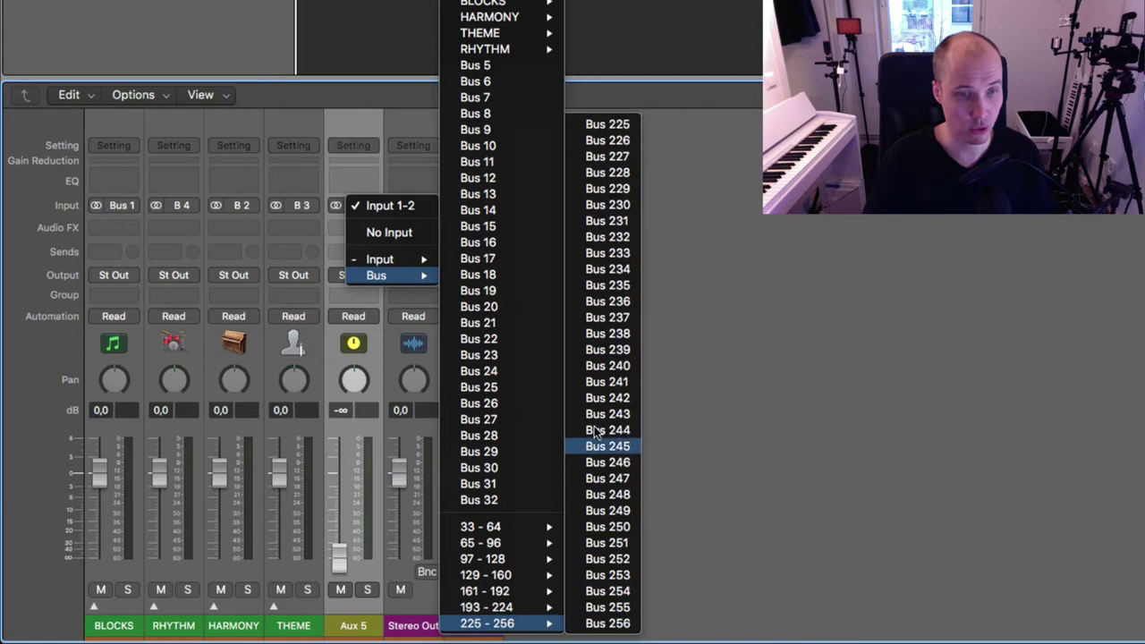
left_click(620, 126)
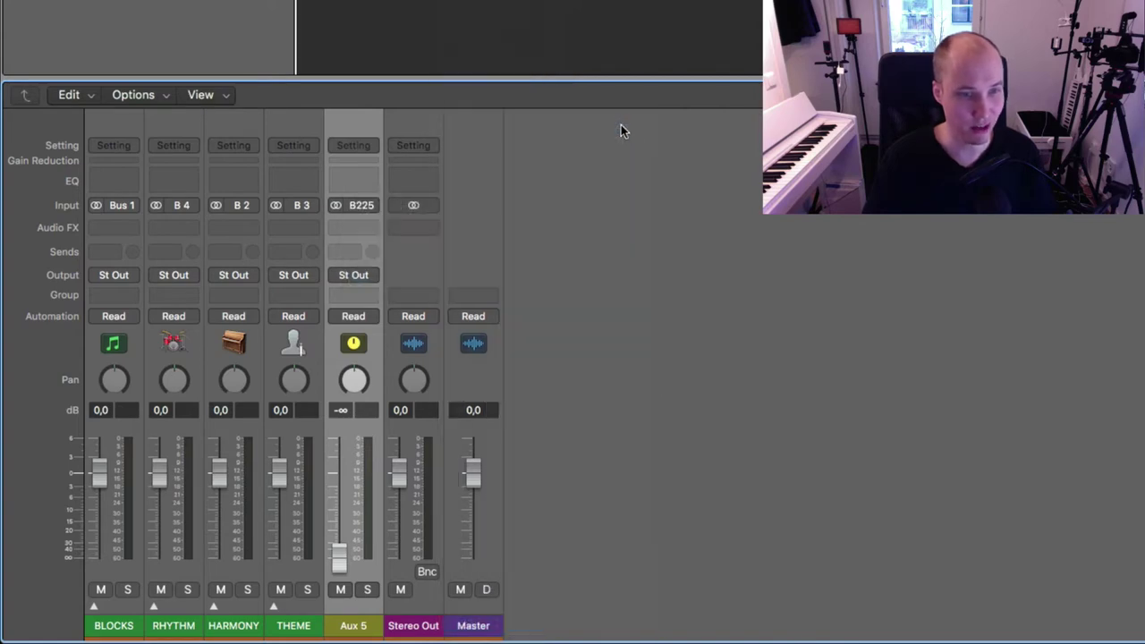
Step: Undo the accidental duplicate channel strip made while inspecting Aux 5
right_click(373, 617)
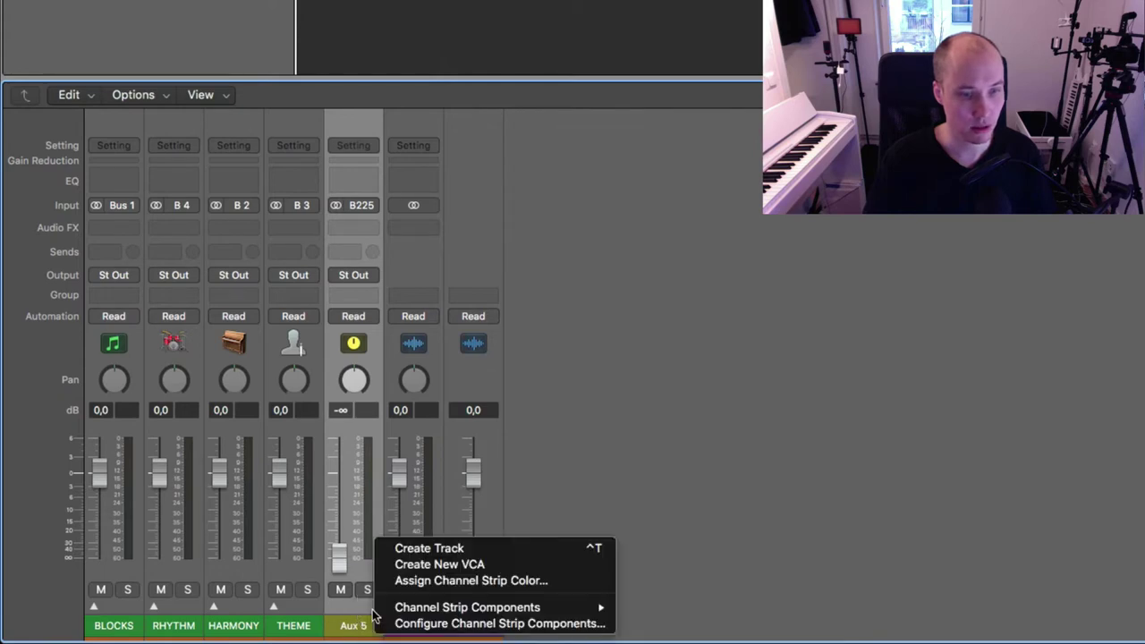
left_click(732, 413)
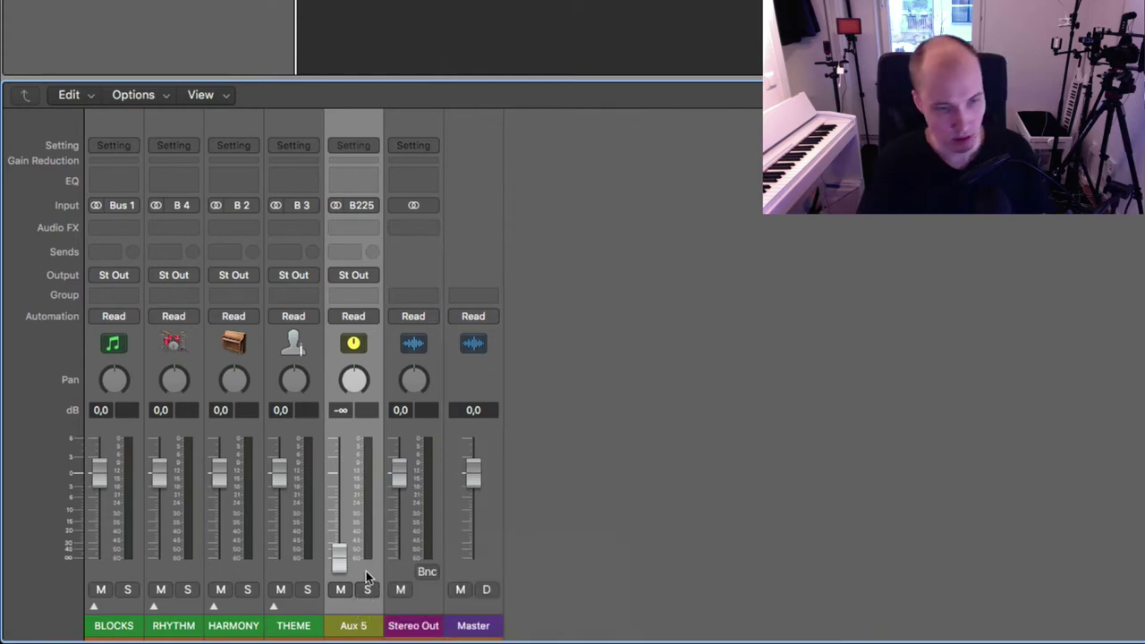
key("super+d")
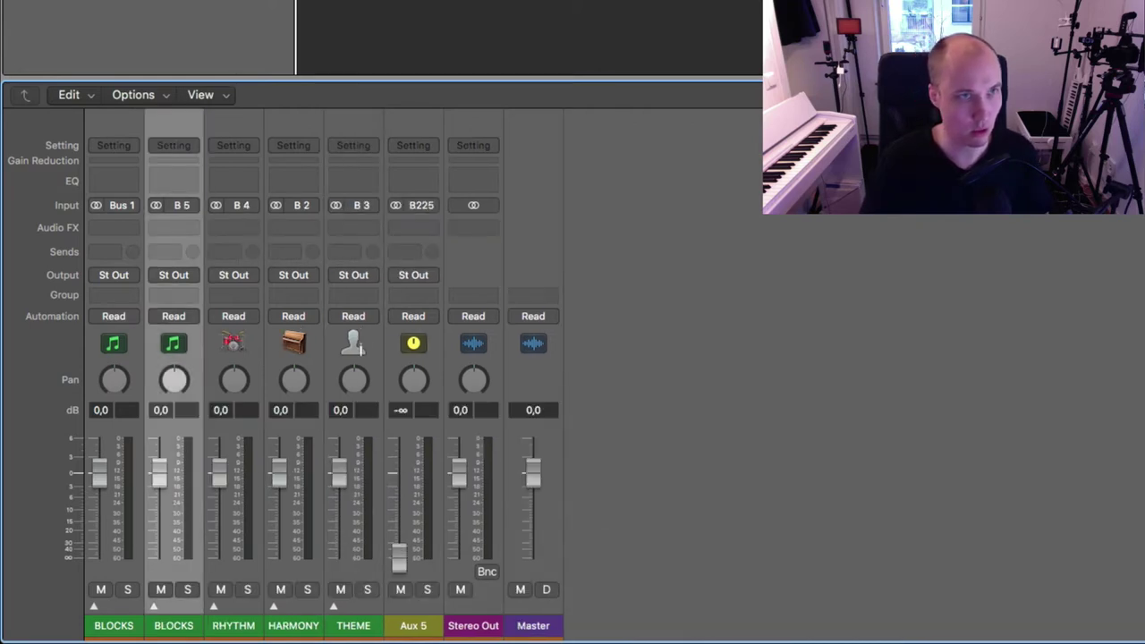
key("super+z")
key("super+z")
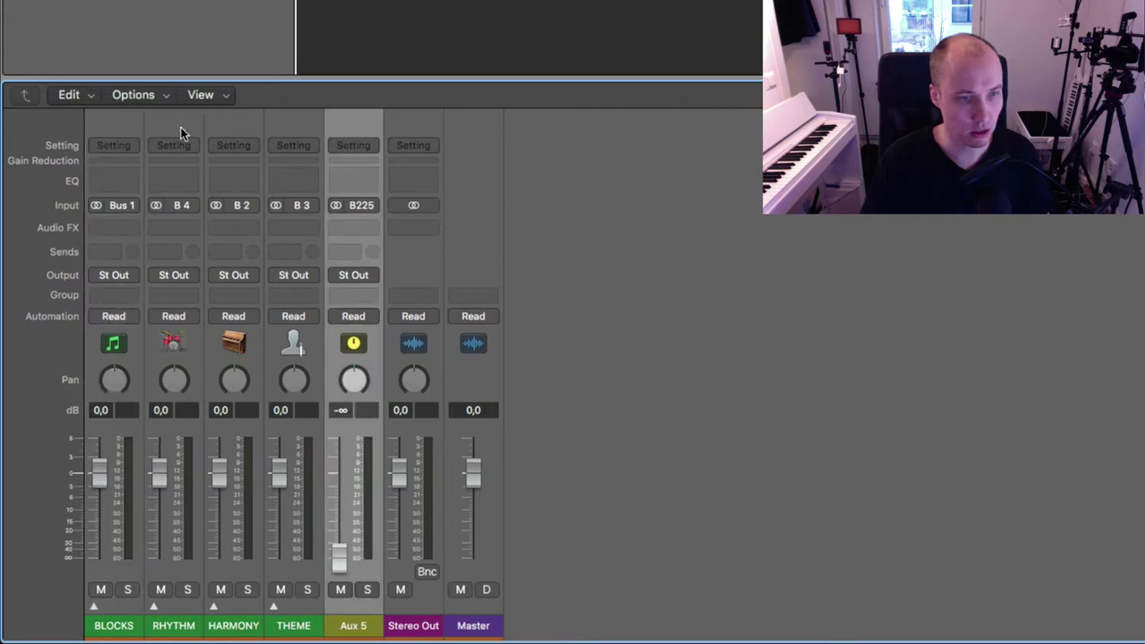
Step: Create auxiliary strips Aux 6 and Aux 7 from the Options menu
left_click(146, 90)
left_click(164, 113)
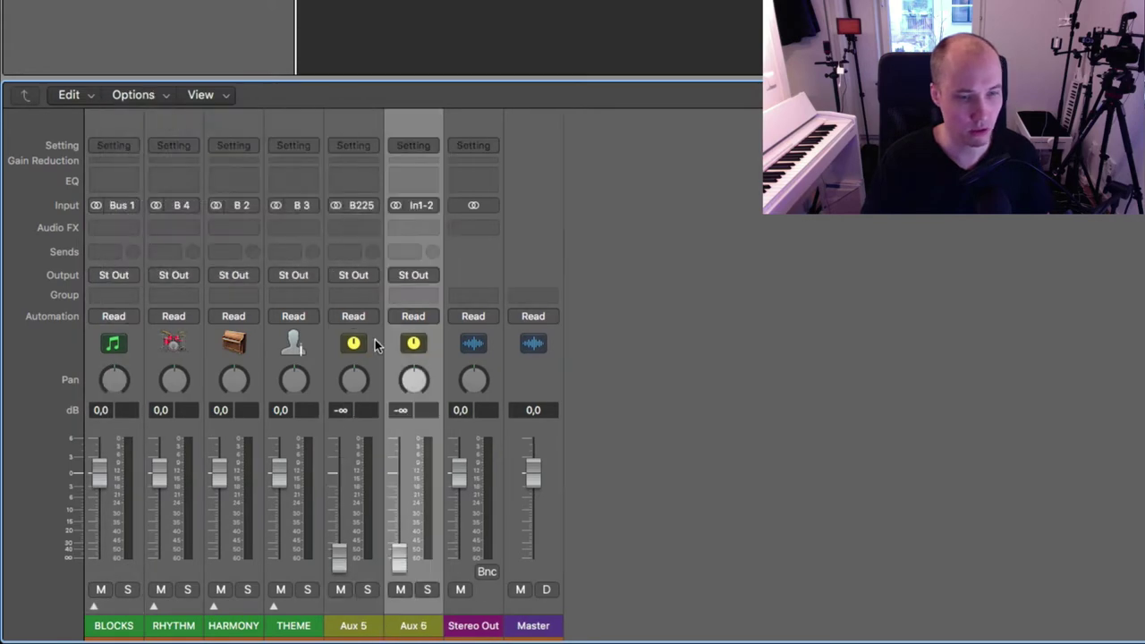
left_click(166, 95)
left_click(172, 115)
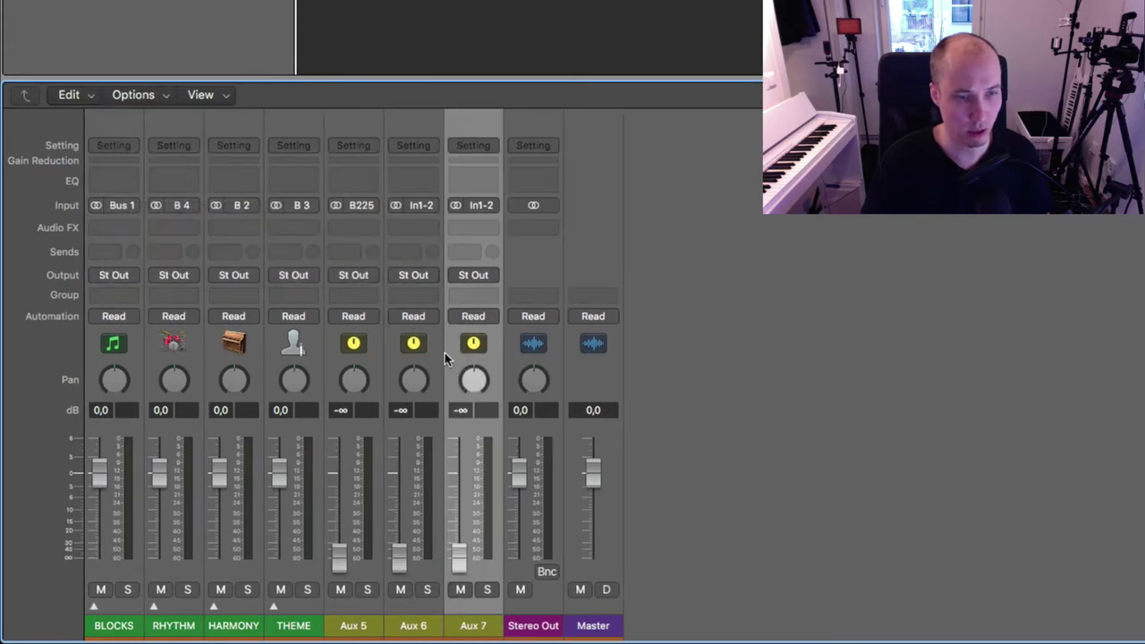
left_click(738, 421)
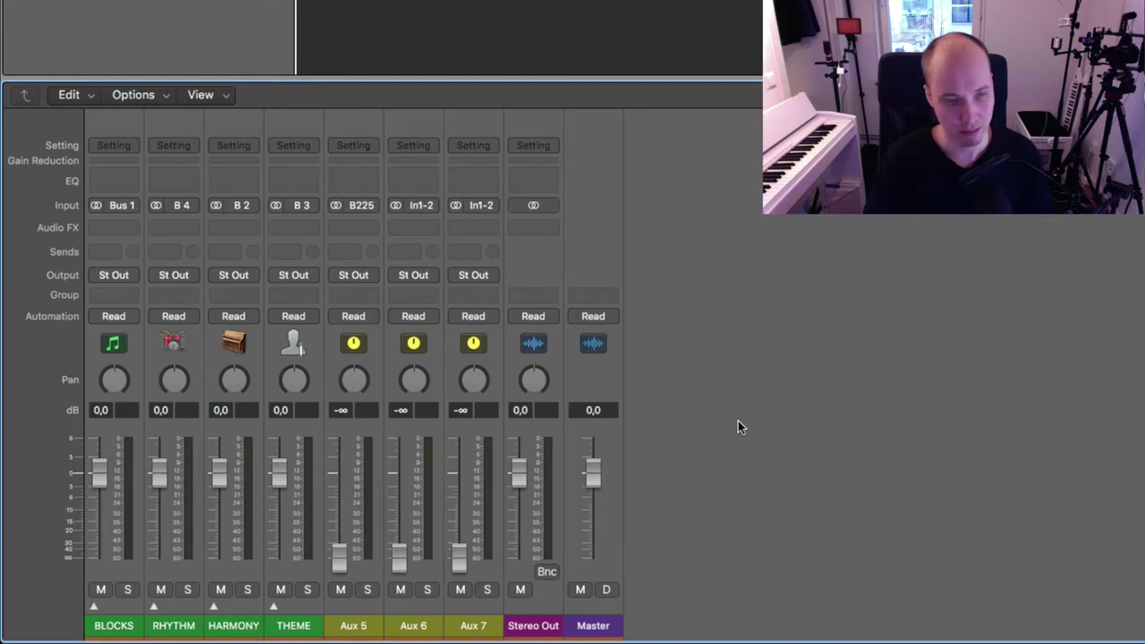
Step: Set Aux 6's input to Bus 226 and Aux 7's input to Bus 227
left_click(425, 208)
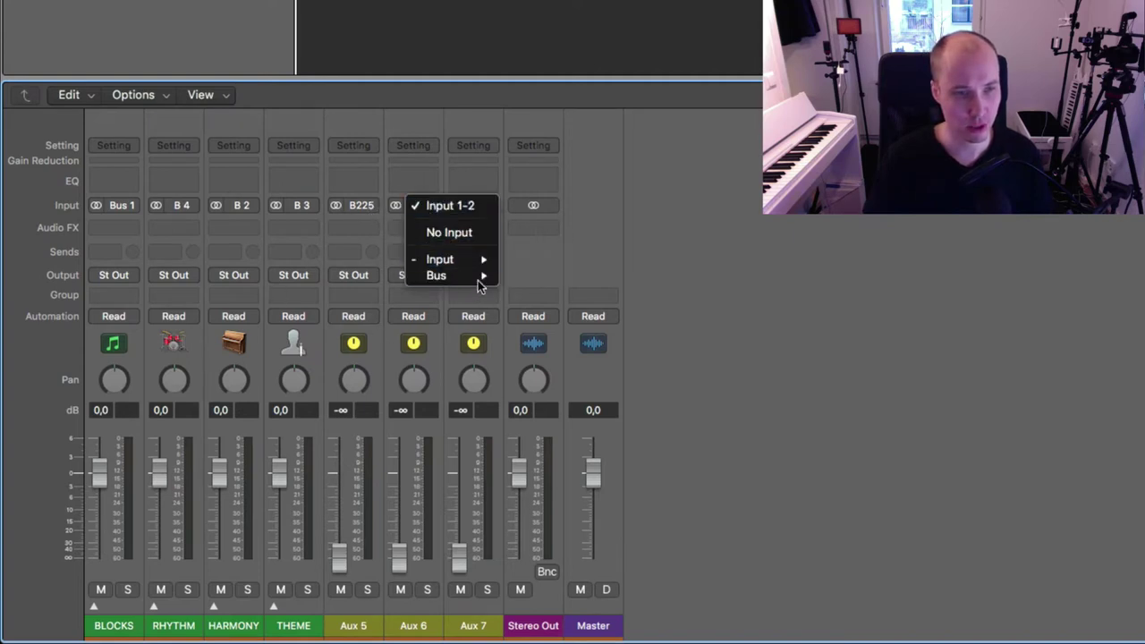
mouse_move(481, 279)
mouse_move(608, 623)
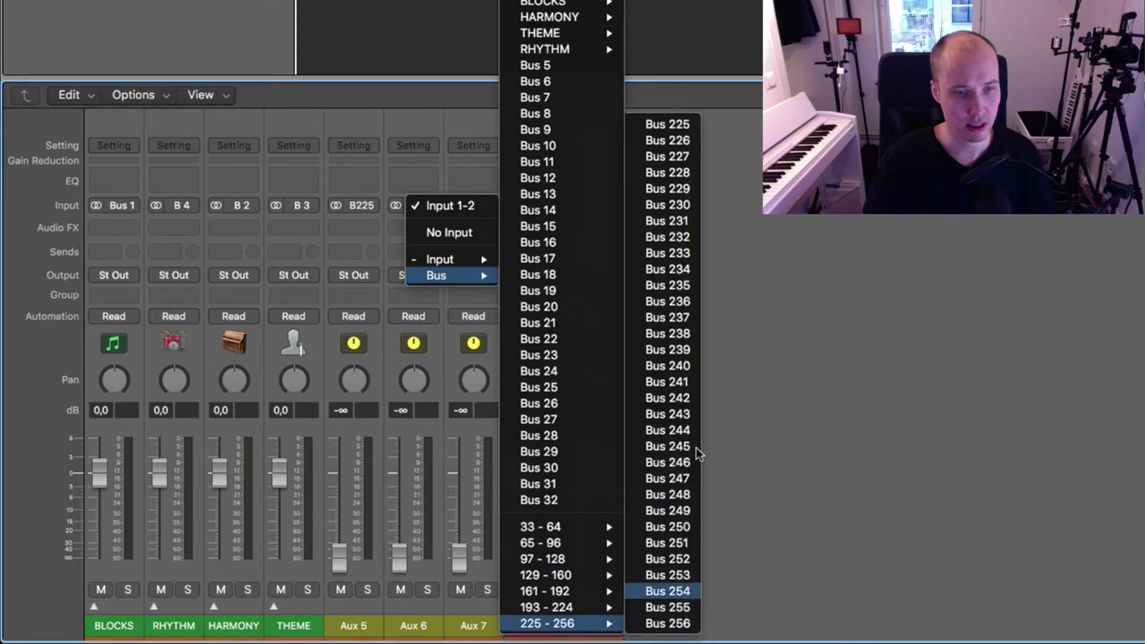
left_click(667, 140)
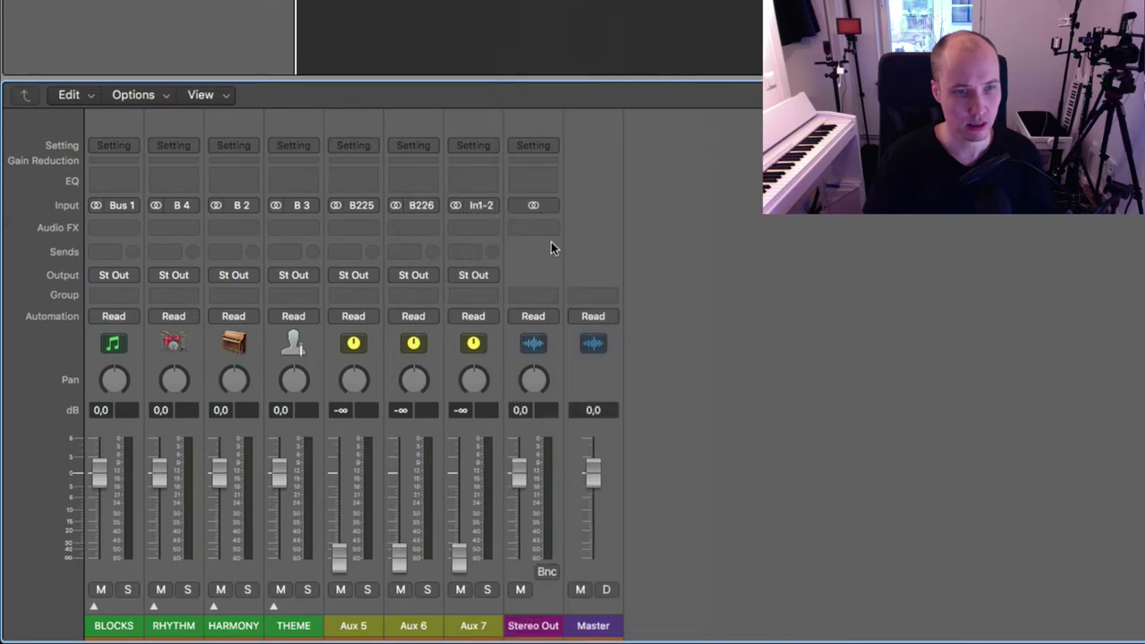
left_click(468, 208)
mouse_move(498, 274)
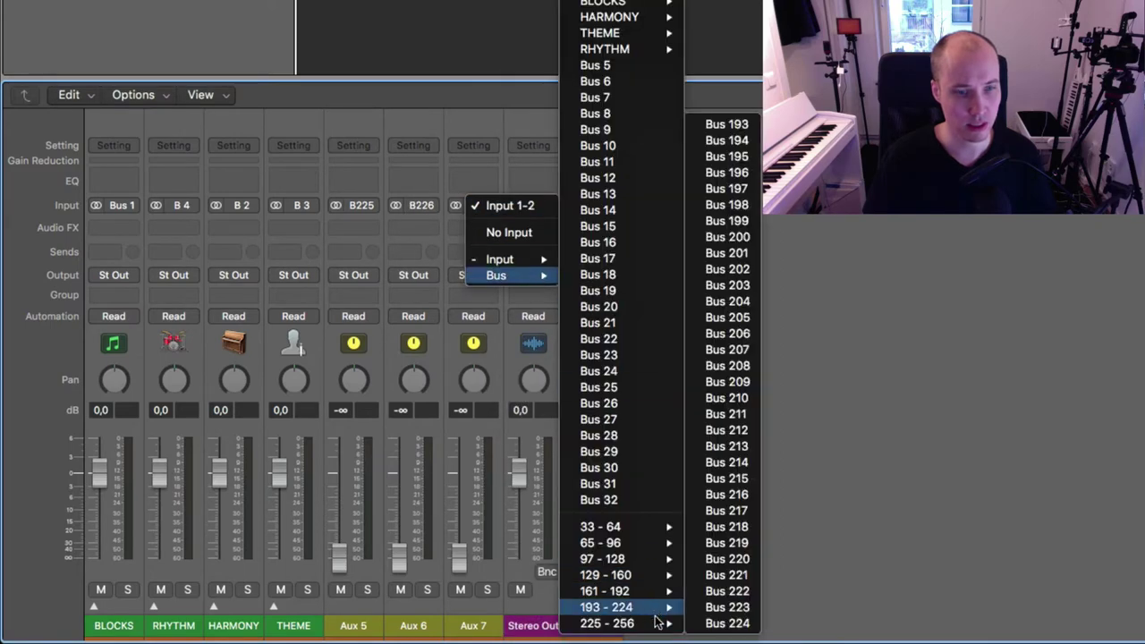
key("Escape")
Step: Add five more auxiliary strips, Aux 8 through Aux 12
left_click(136, 95)
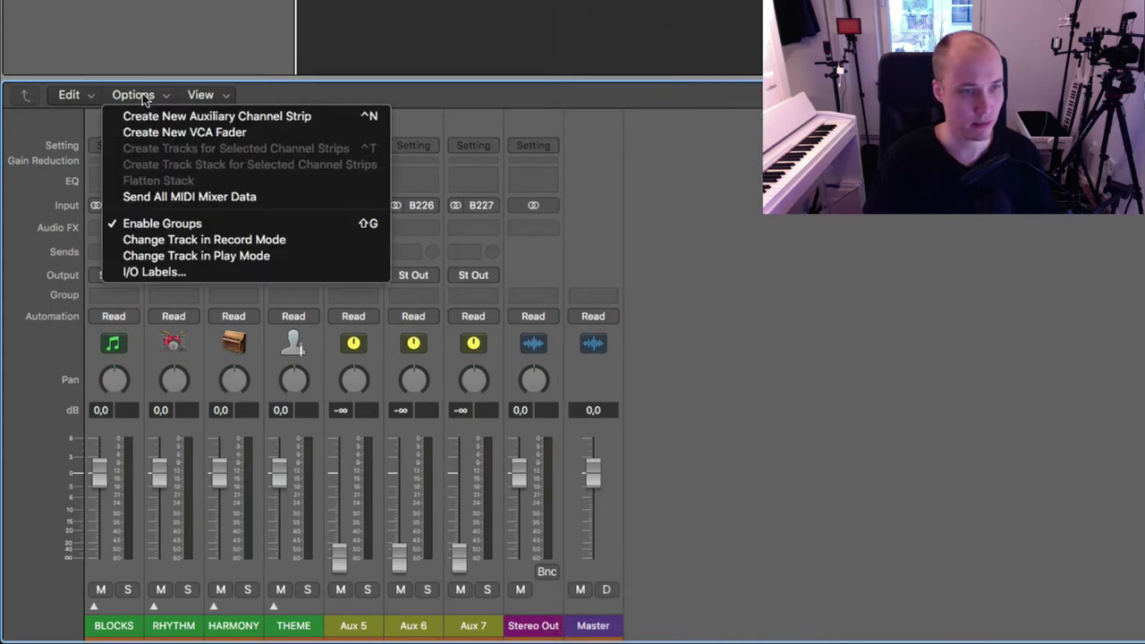
left_click(172, 114)
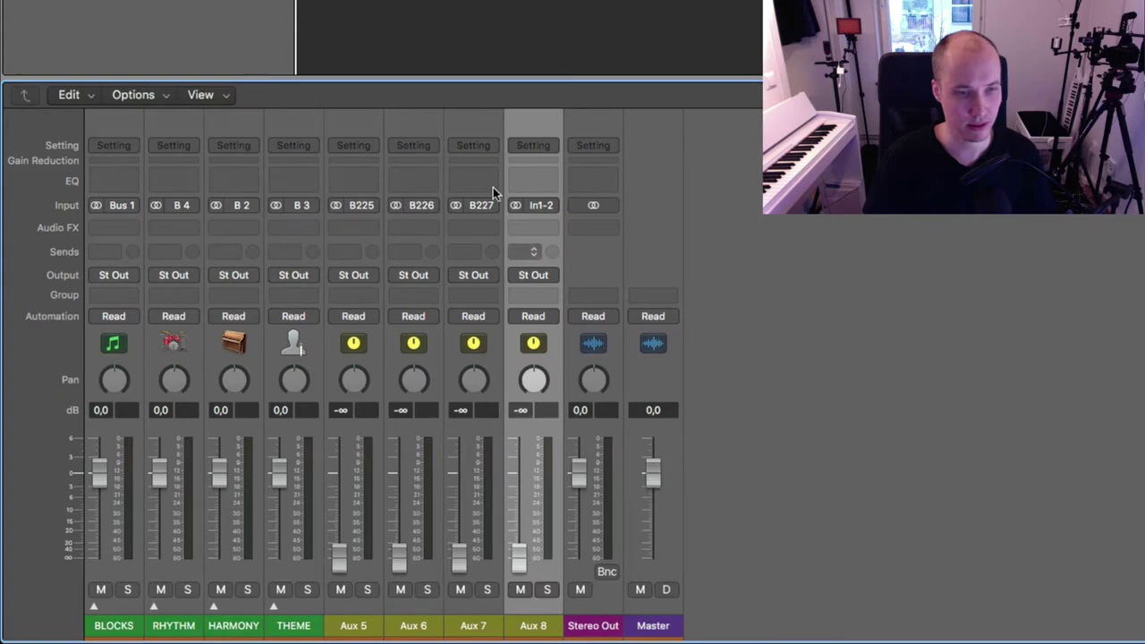
left_click(136, 94)
left_click(171, 115)
left_click(136, 94)
left_click(952, 335)
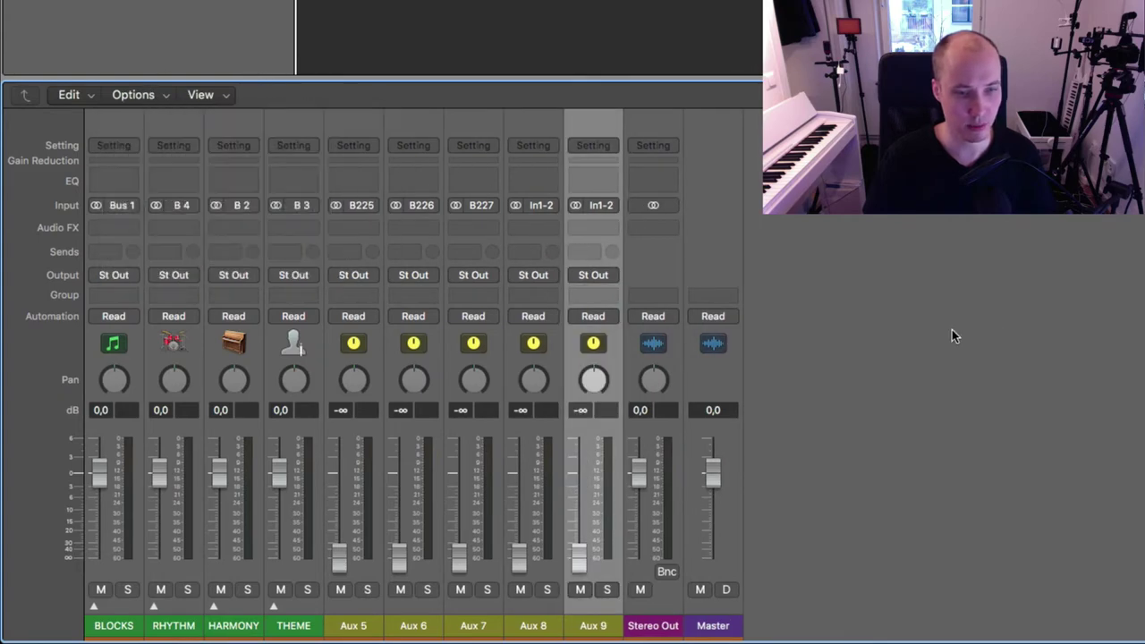
left_click(167, 94)
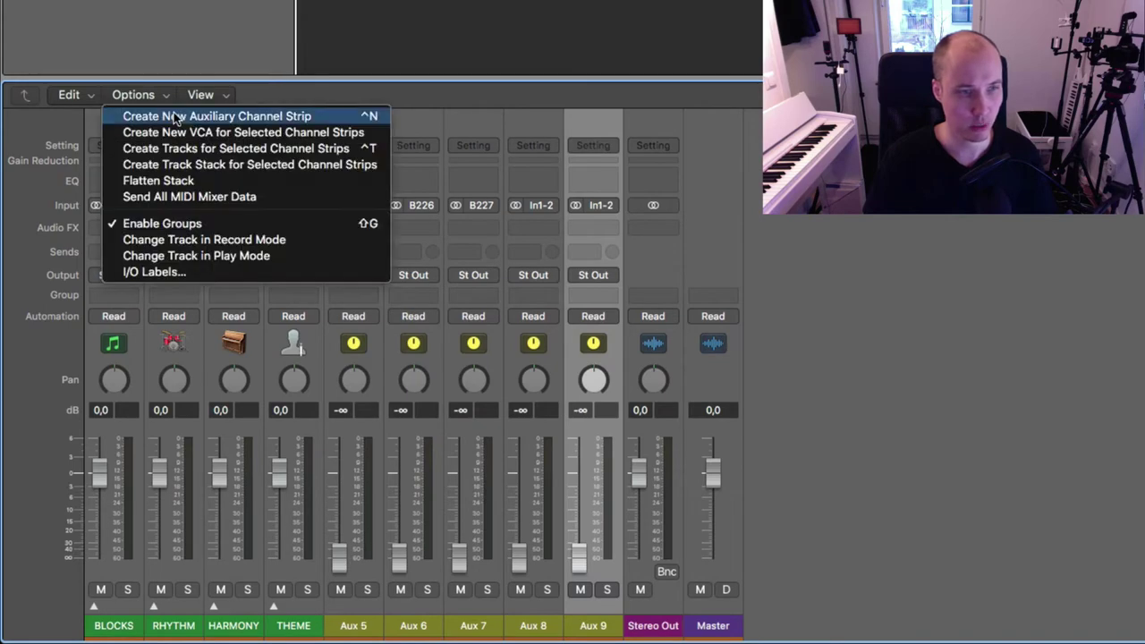
left_click(174, 114)
left_click(157, 95)
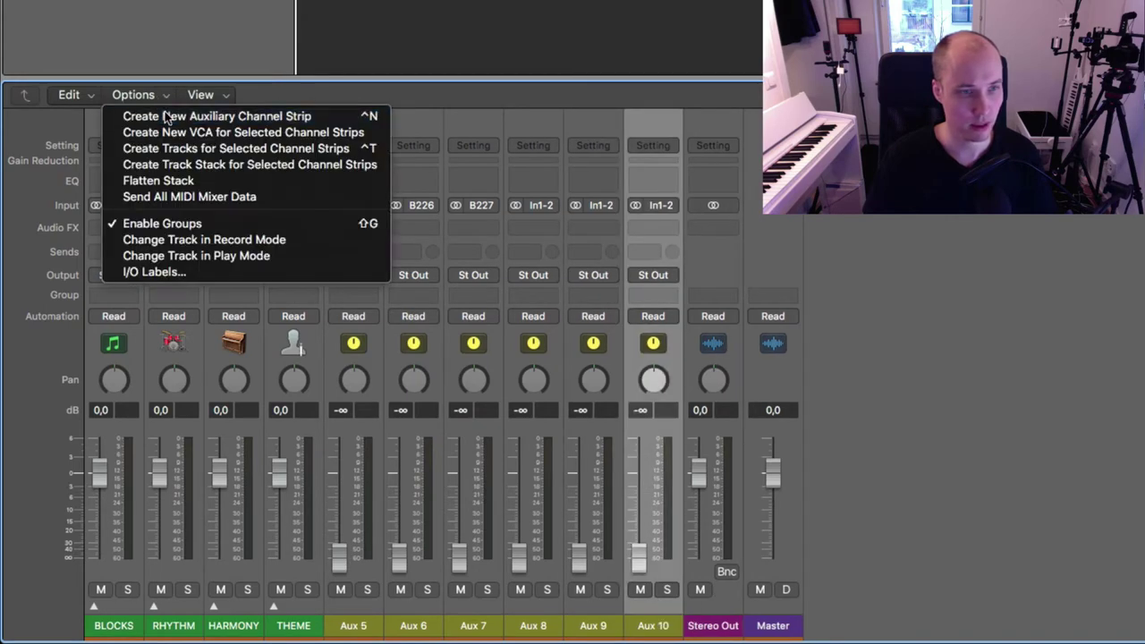
left_click(167, 117)
left_click(158, 95)
left_click(167, 117)
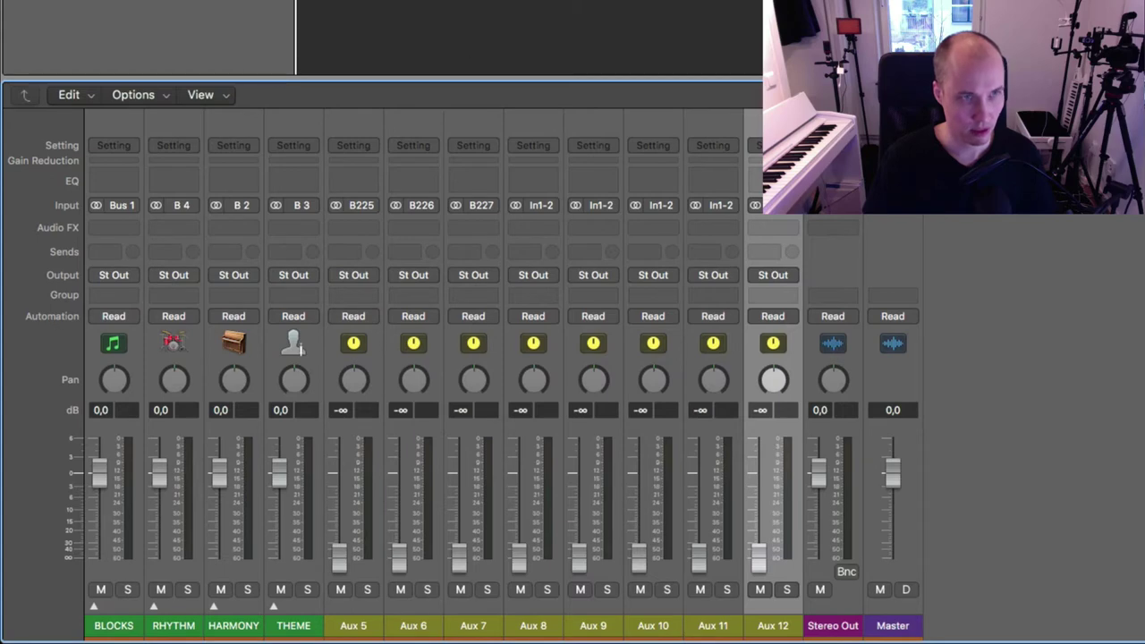
Step: Show the inspector (I) and glance at RHYTHM's plug-in and send options unchanged
key("i")
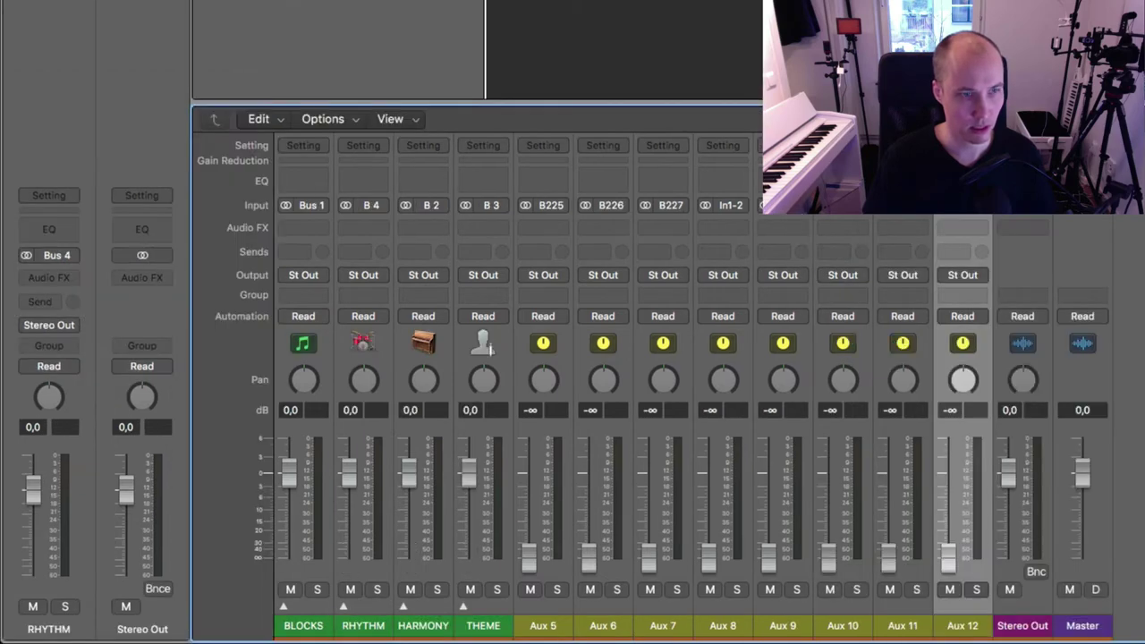
left_click(71, 279)
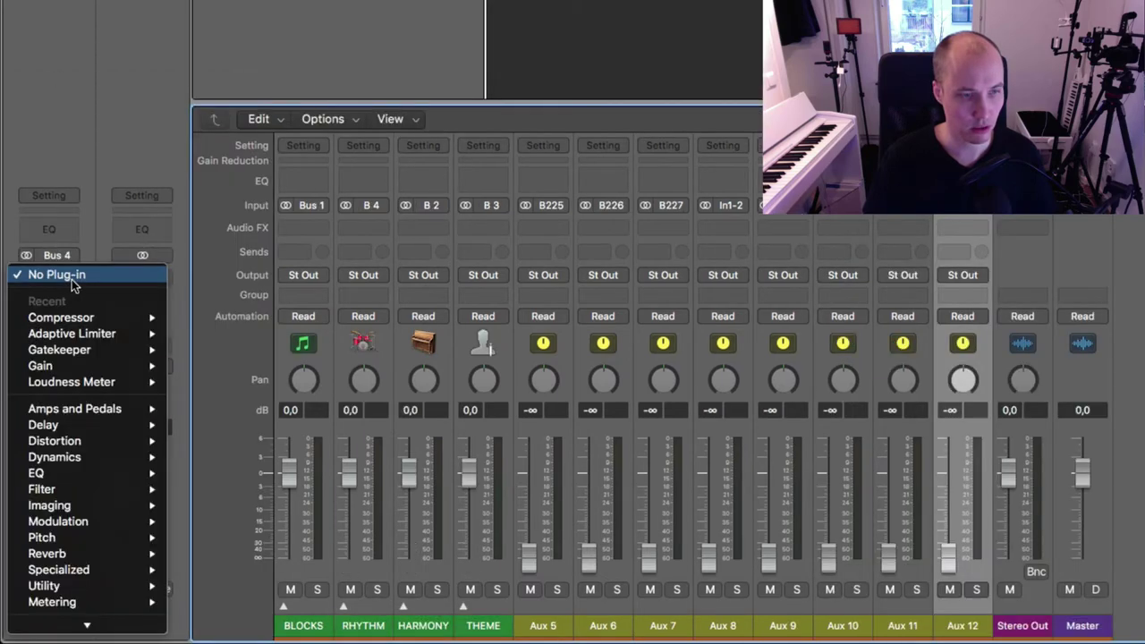
left_click(93, 79)
left_click(51, 306)
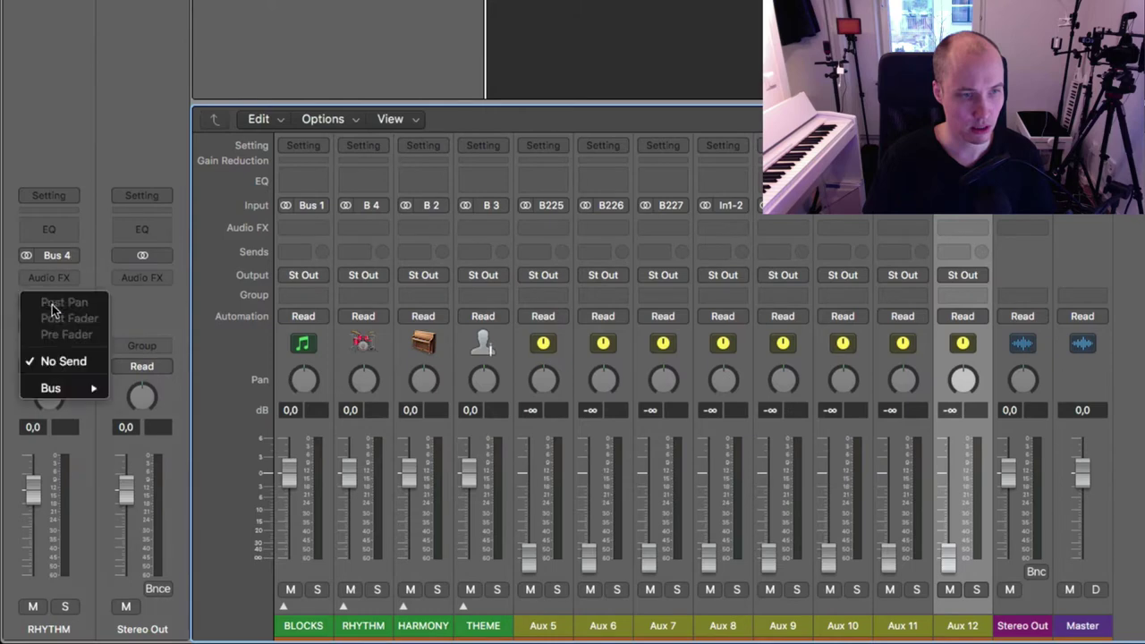
left_click(88, 17)
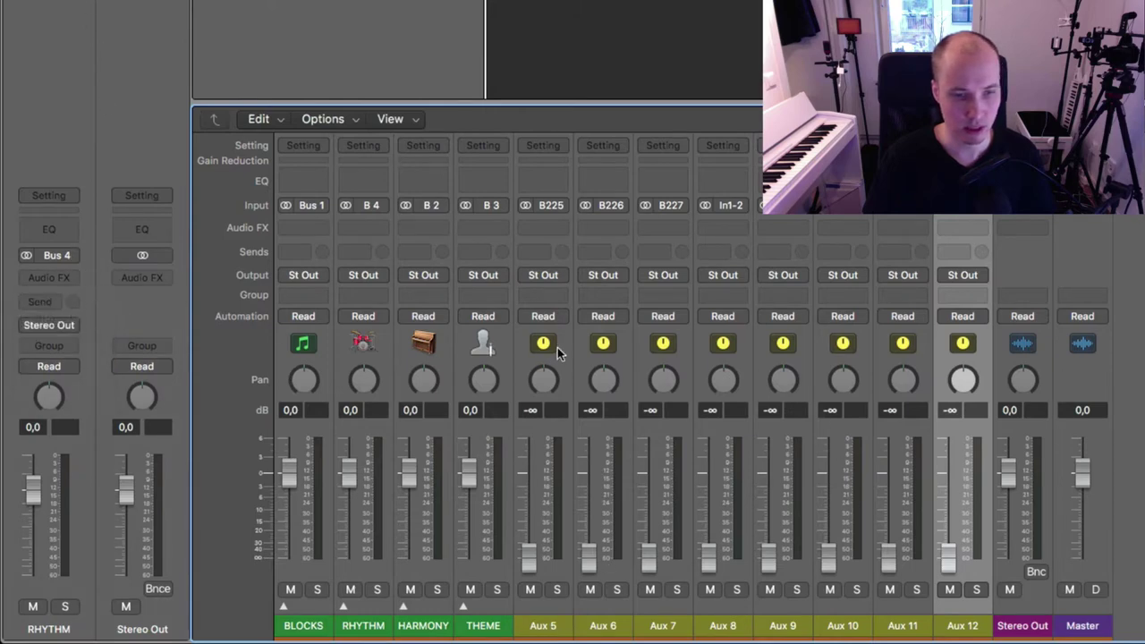
Step: Feed Aux 8 from Bus 228 and Aux 9 from the next bus
left_click(741, 204)
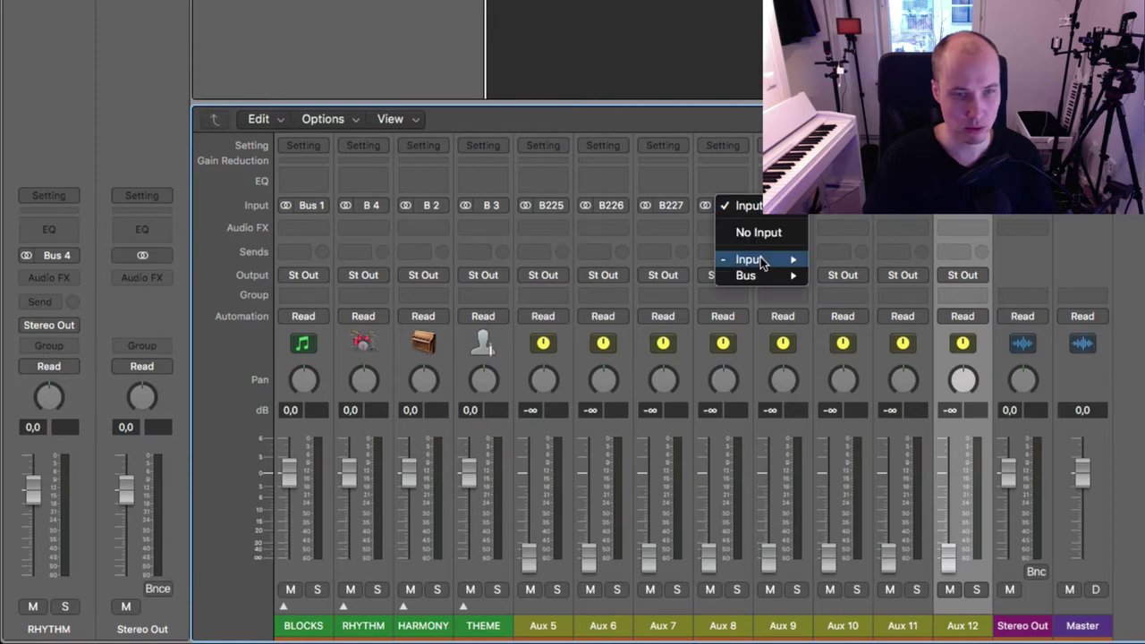
mouse_move(755, 276)
mouse_move(884, 623)
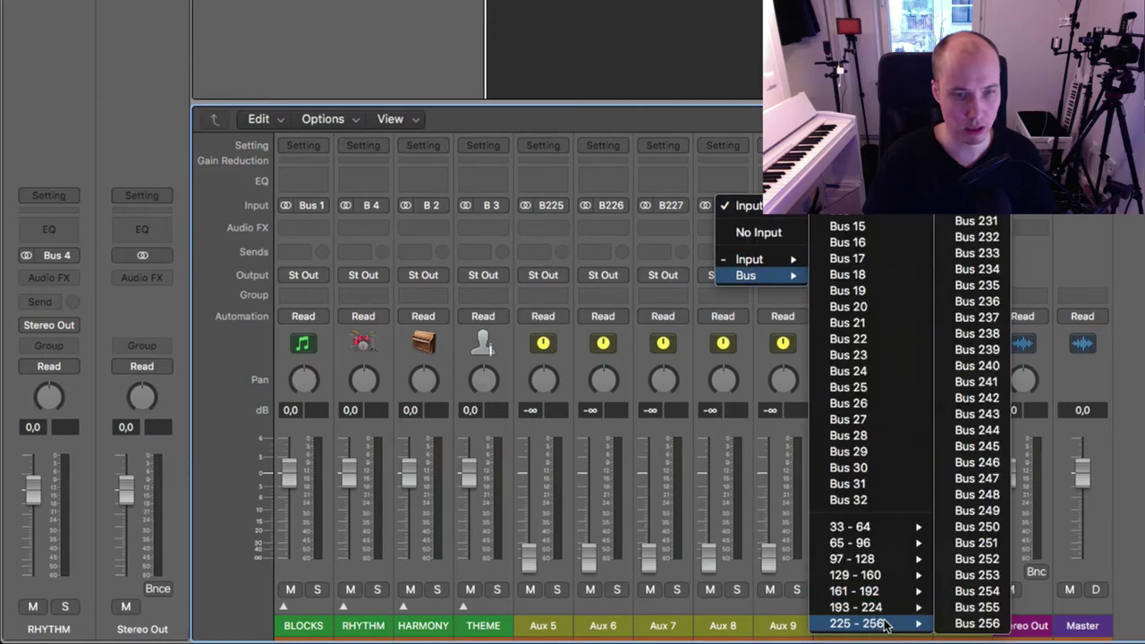
left_click(976, 172)
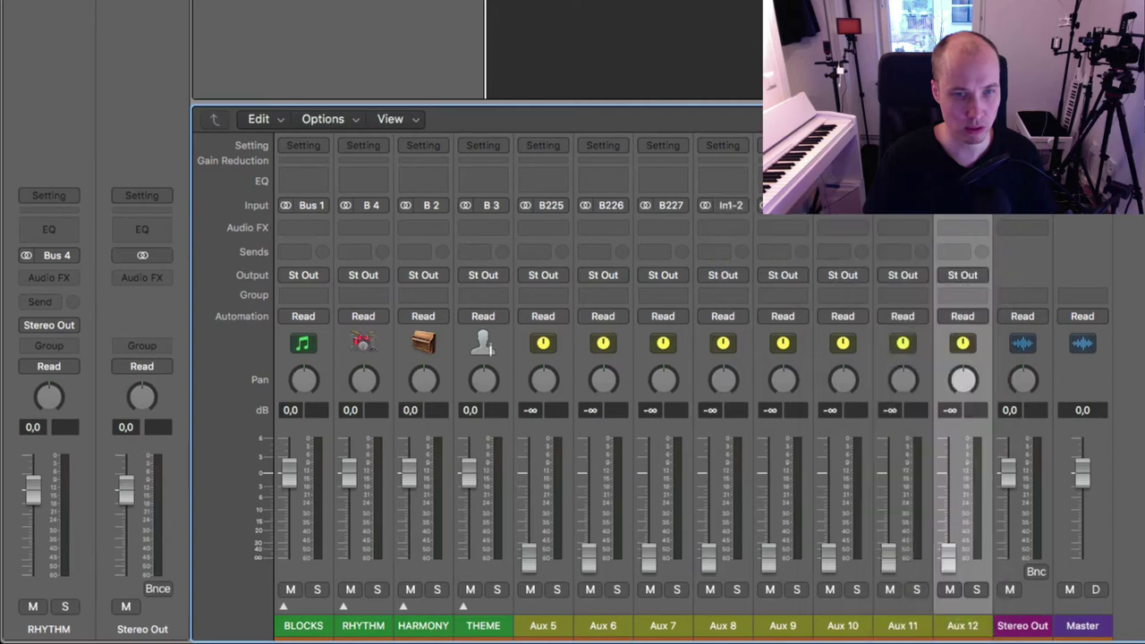
left_click(783, 205)
mouse_move(840, 279)
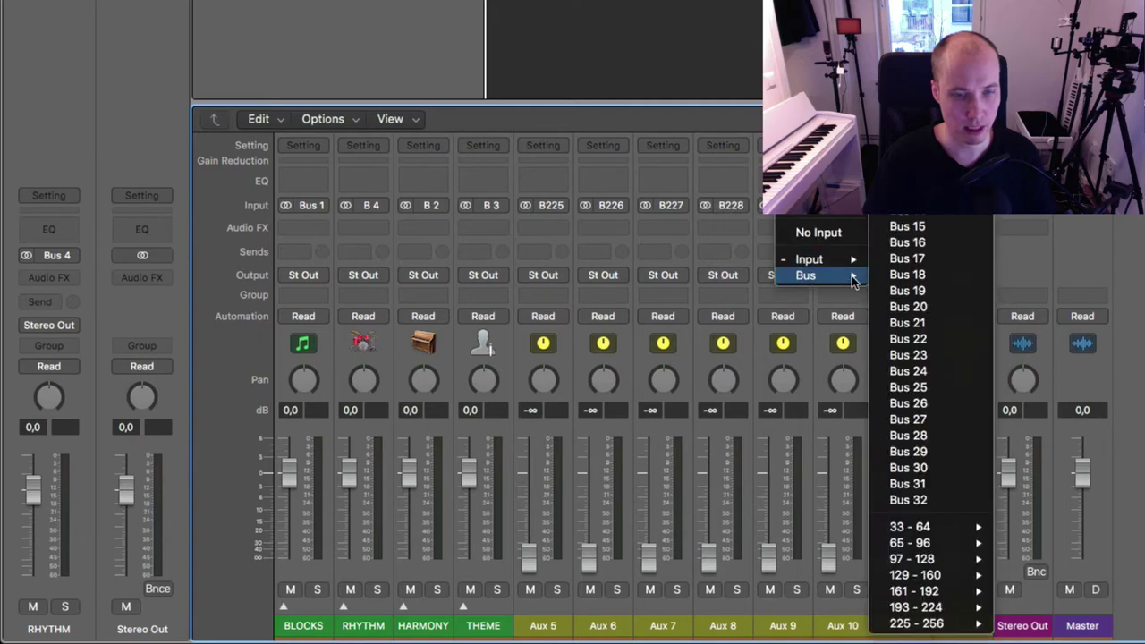
mouse_move(980, 623)
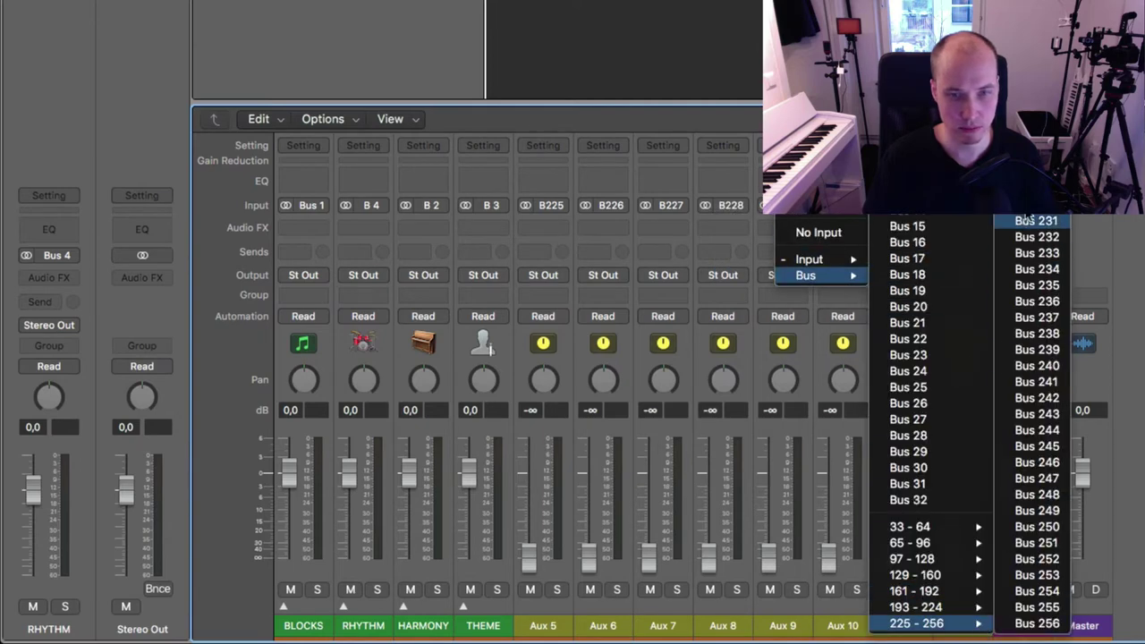
left_click(1037, 221)
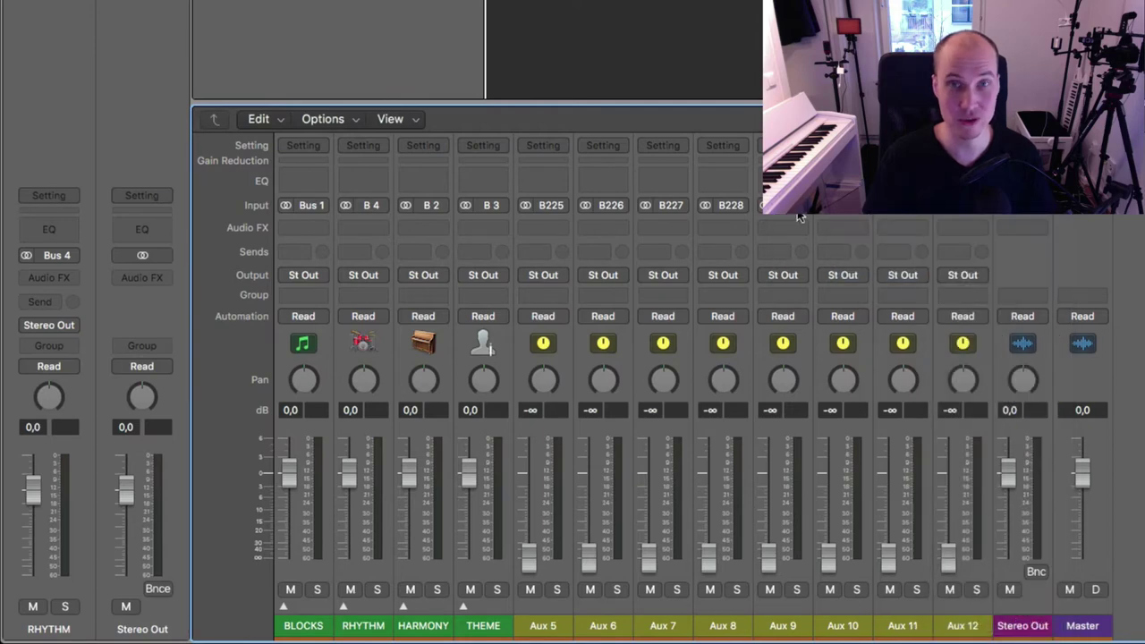
Step: Feed Aux 10 and Aux 11 from the following buses, leaving Aux 12's input unchanged
left_click(843, 204)
mouse_move(898, 280)
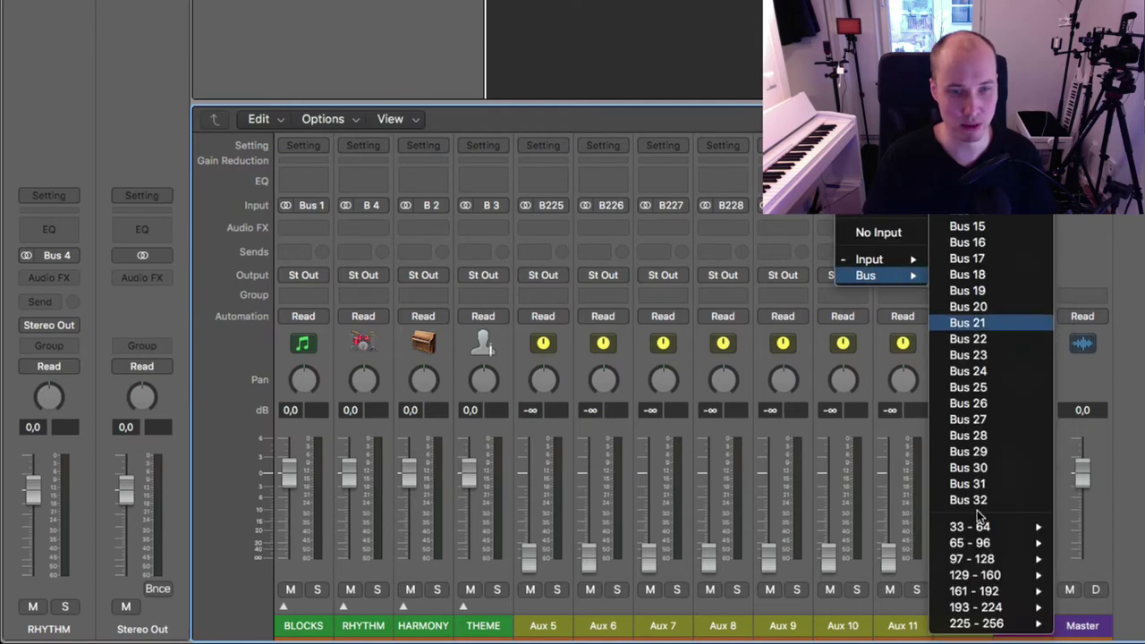
mouse_move(980, 623)
left_click(1095, 205)
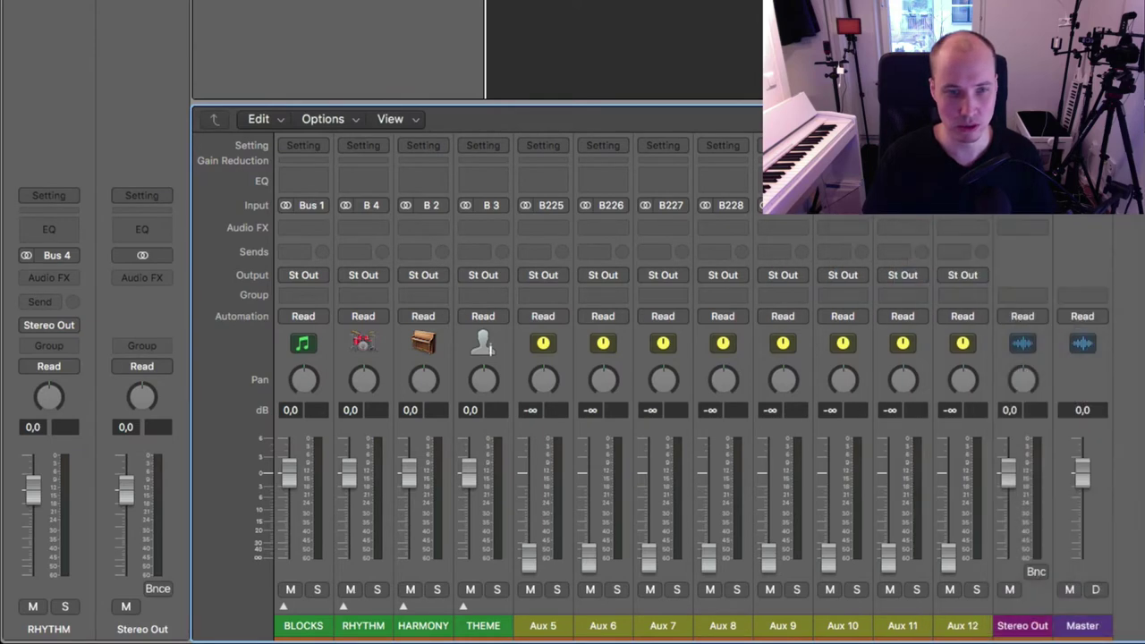
left_click(904, 209)
mouse_move(958, 278)
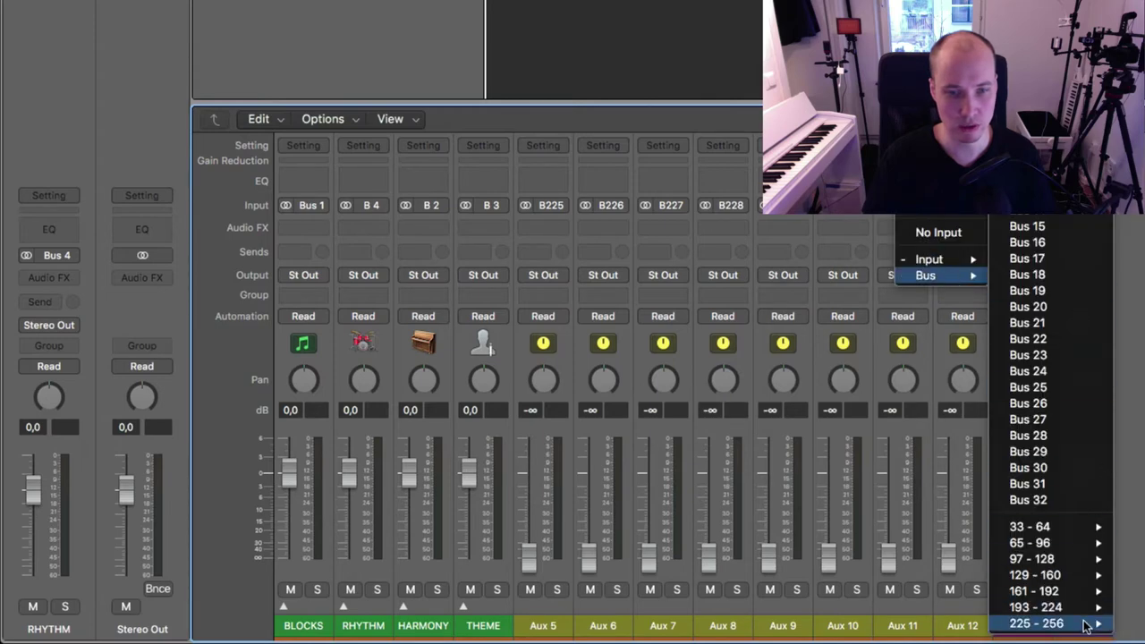
mouse_move(1106, 623)
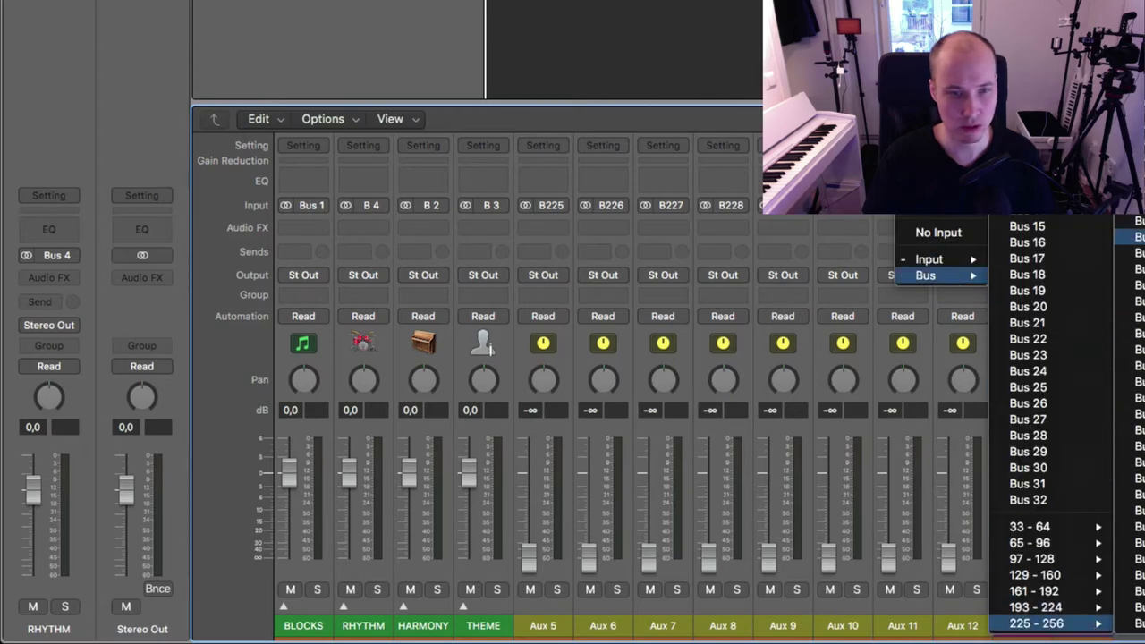
left_click(1129, 236)
left_click(964, 209)
mouse_move(988, 275)
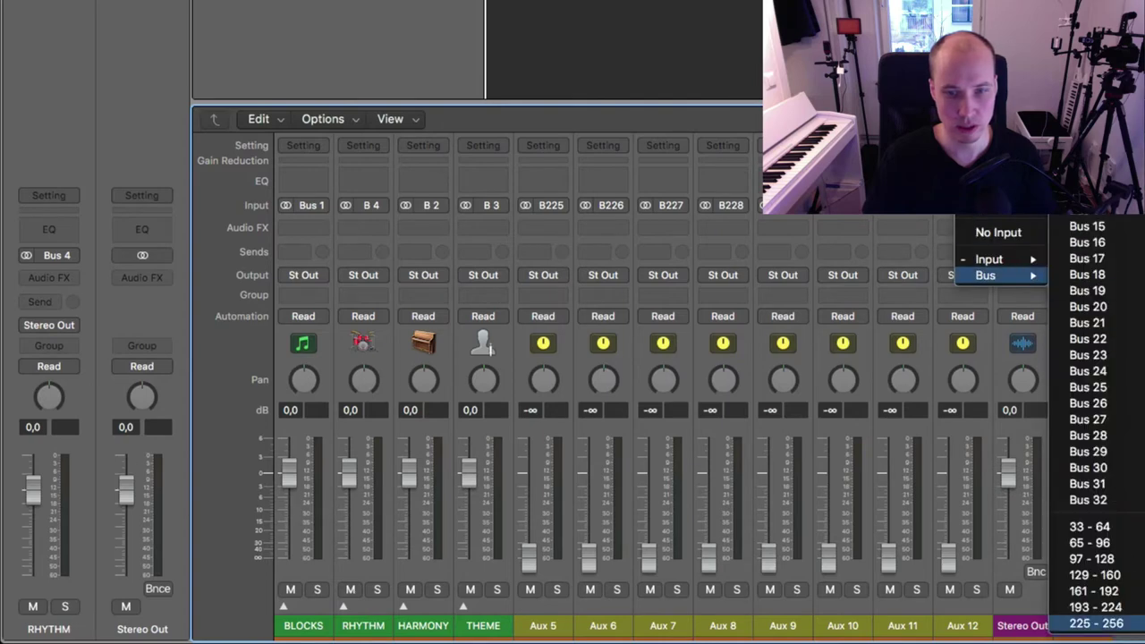
key("Escape")
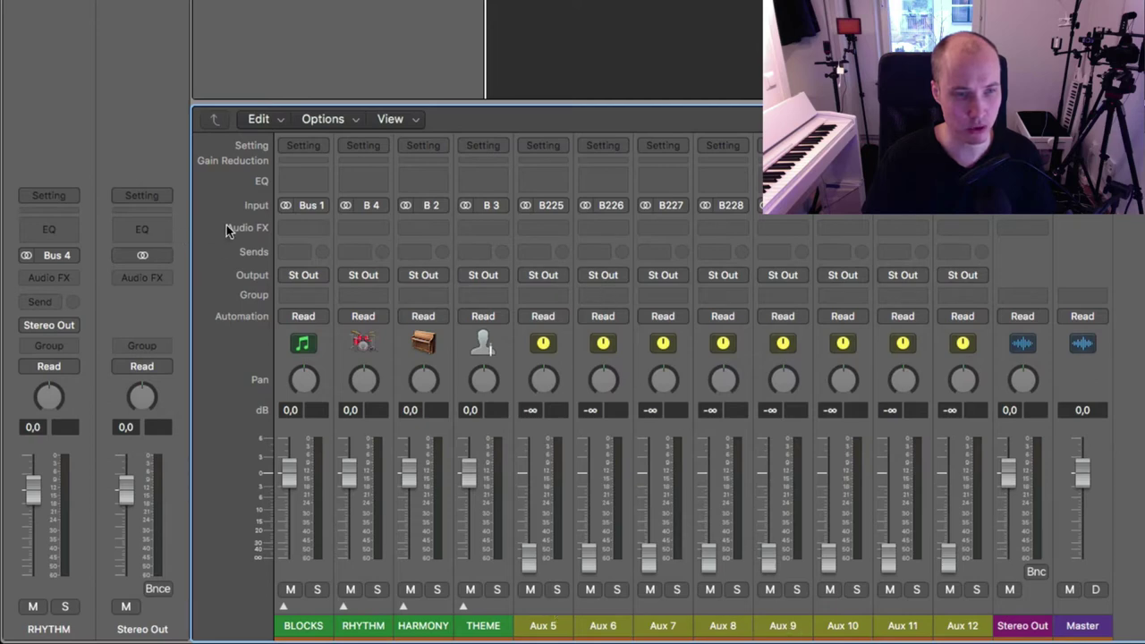
Step: Insert a stereo Space Designer reverb on Aux 5 and center its window
left_click(553, 228)
left_click(552, 227)
left_click(551, 229)
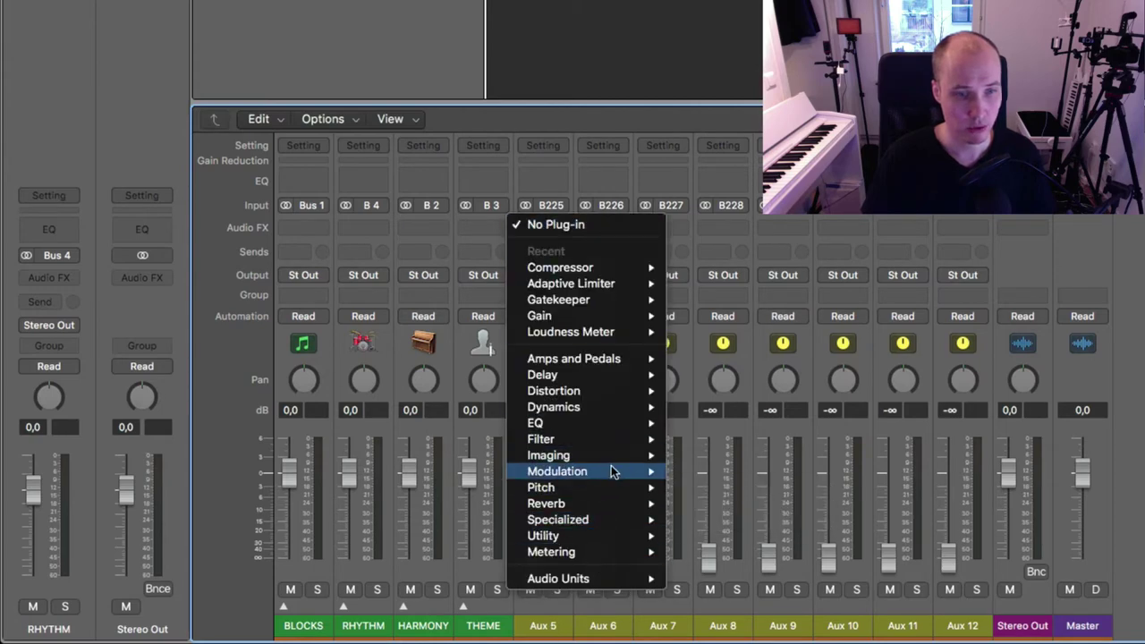
mouse_move(615, 504)
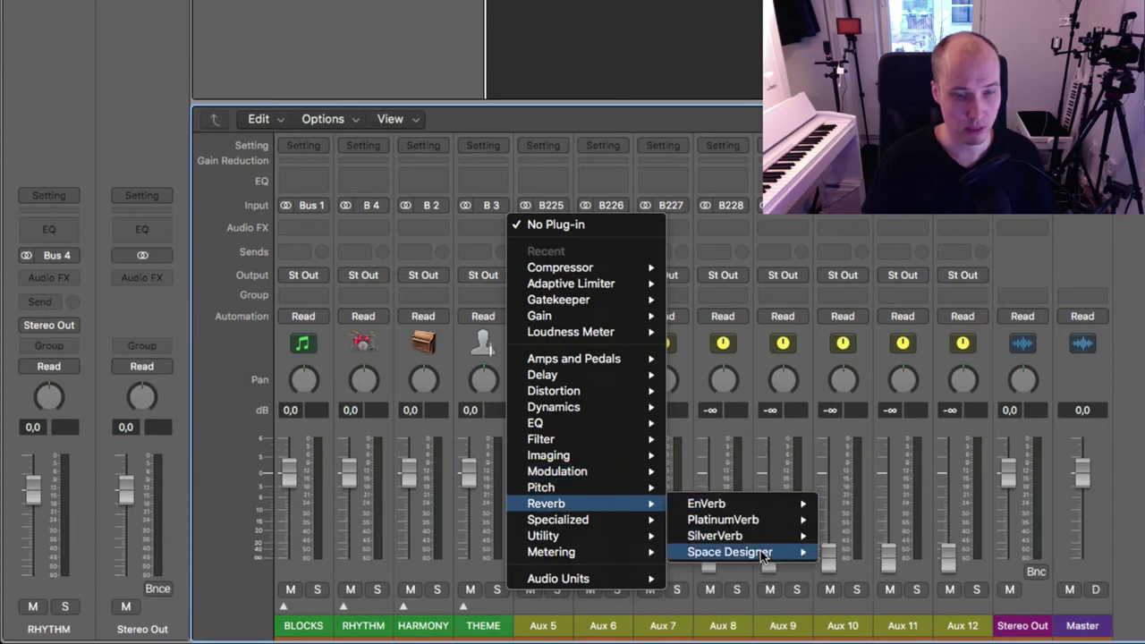
mouse_move(765, 555)
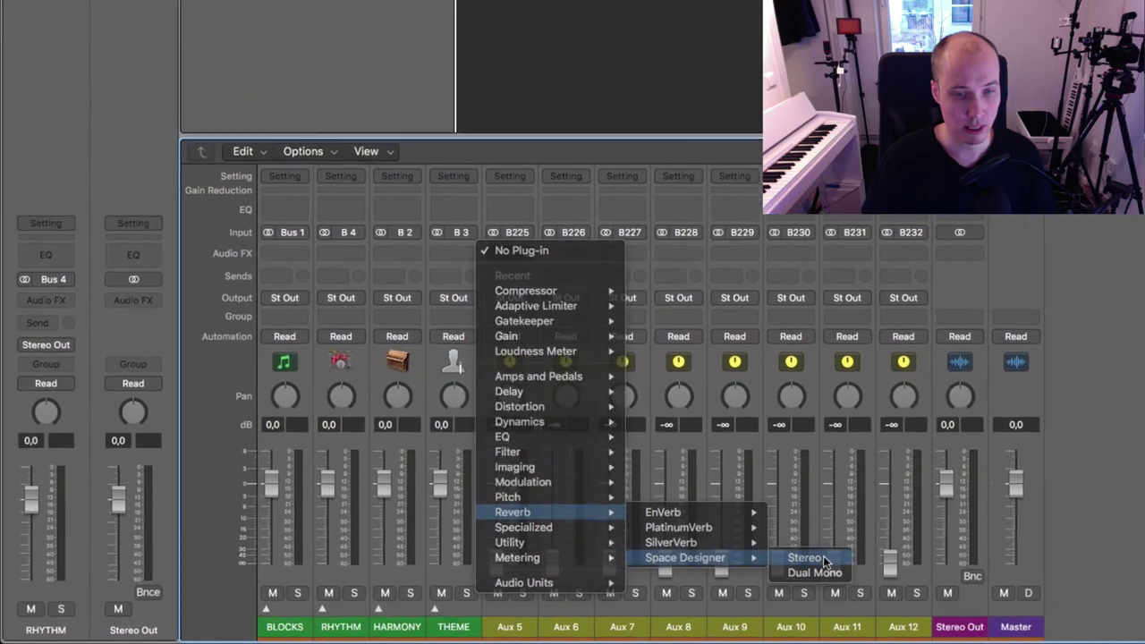
left_click(857, 552)
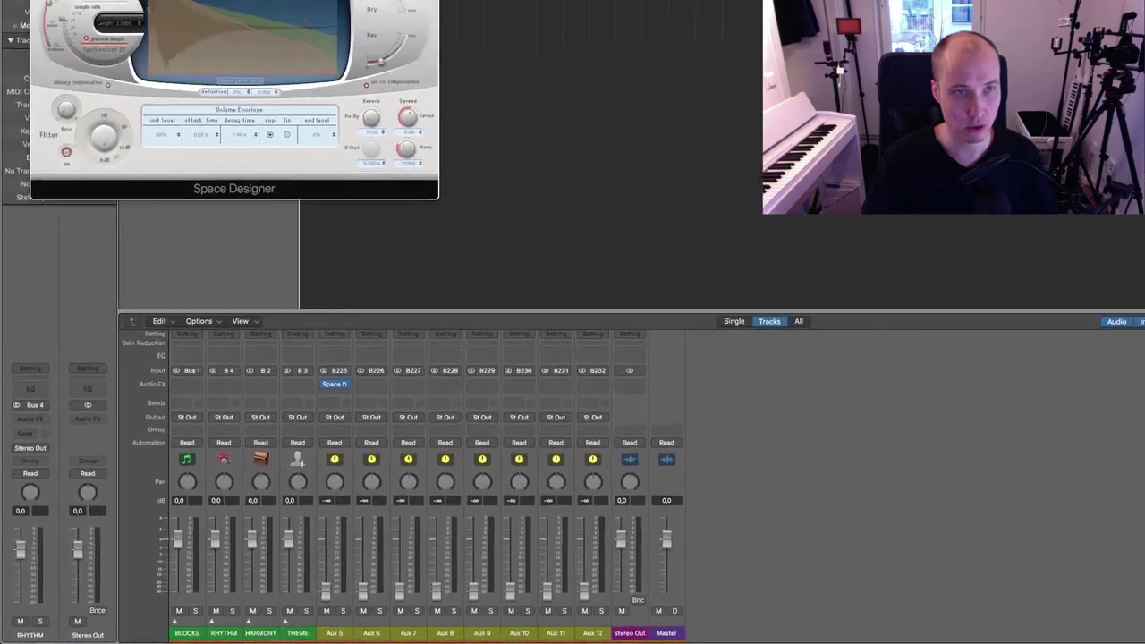
left_click_drag(294, 1, 588, 84)
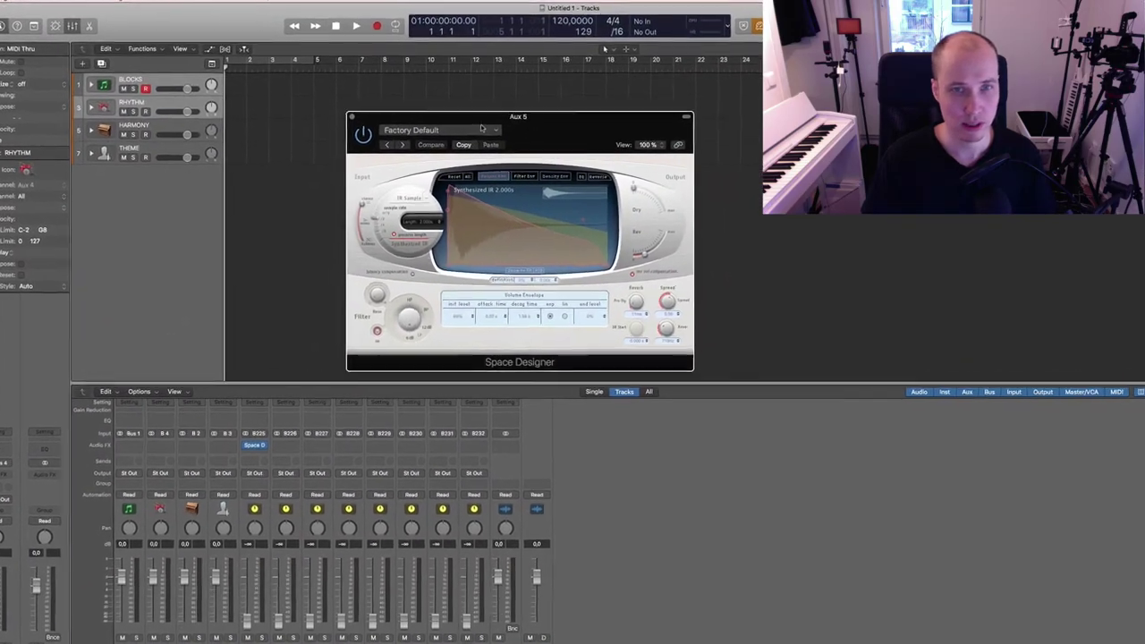
Step: Load the 0.5s Medium Chamber preset and copy the reverb onto Aux 6
left_click(420, 131)
mouse_move(443, 283)
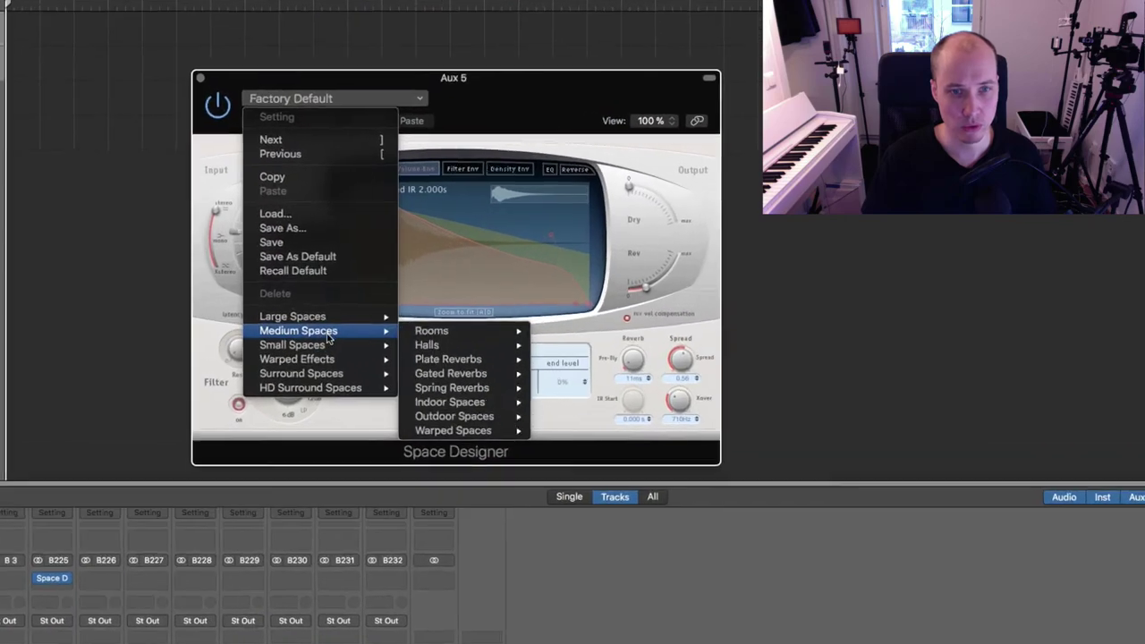
mouse_move(329, 345)
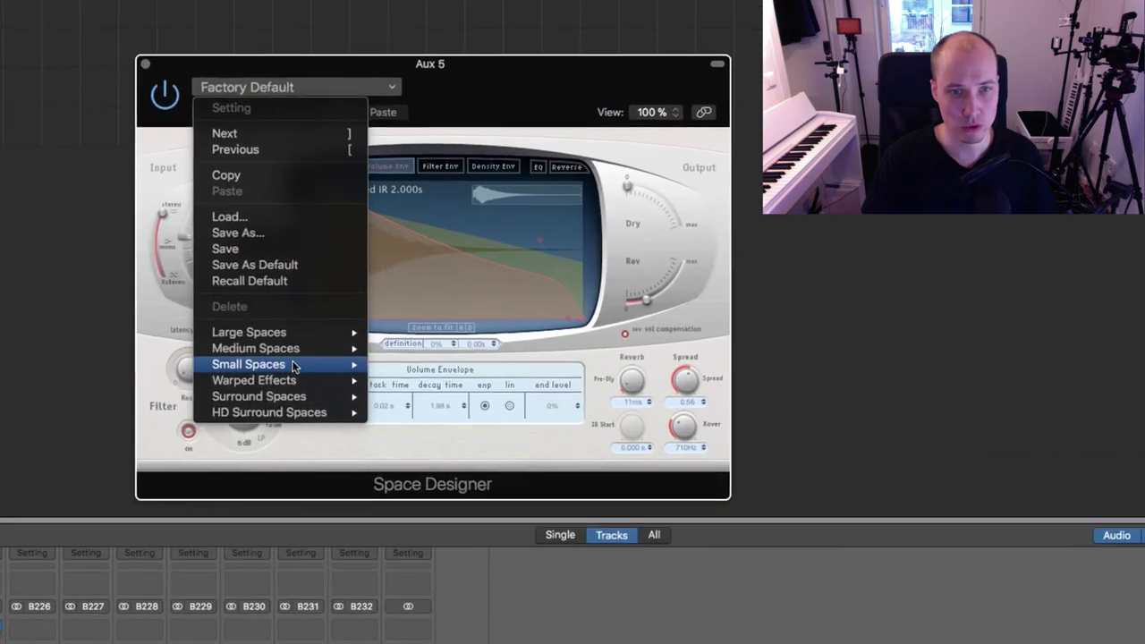
mouse_move(483, 363)
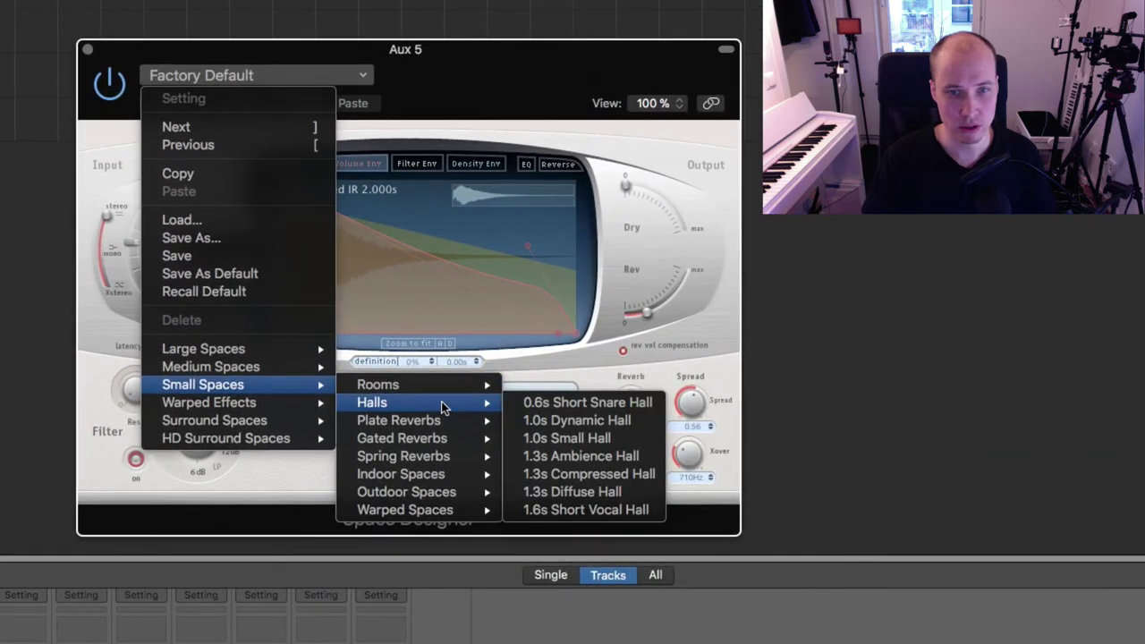
mouse_move(445, 393)
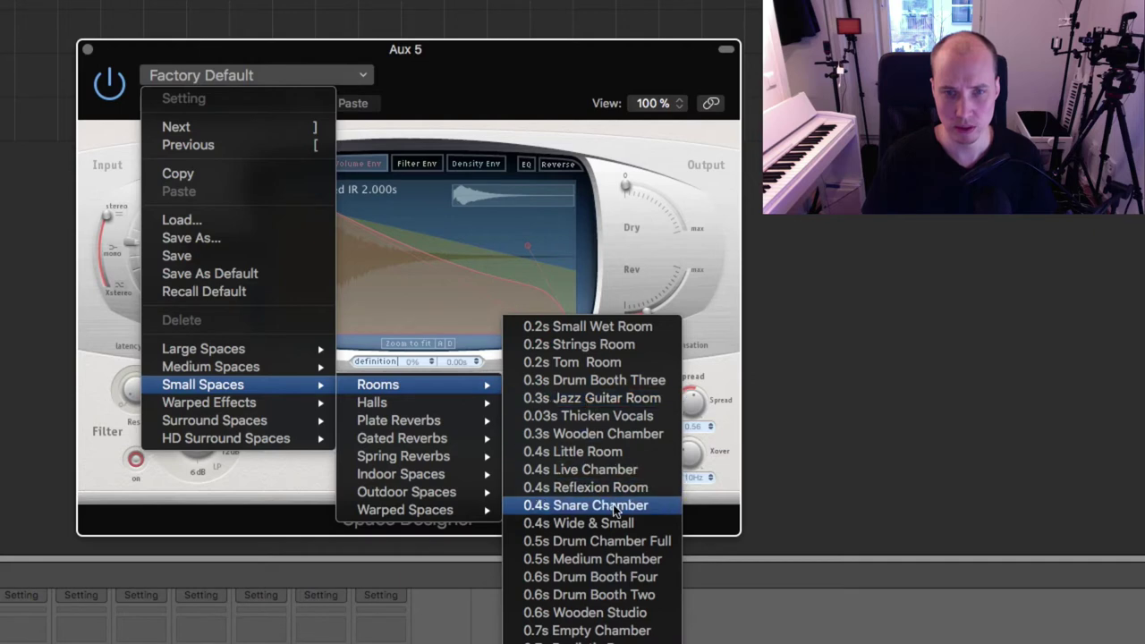
left_click(647, 558)
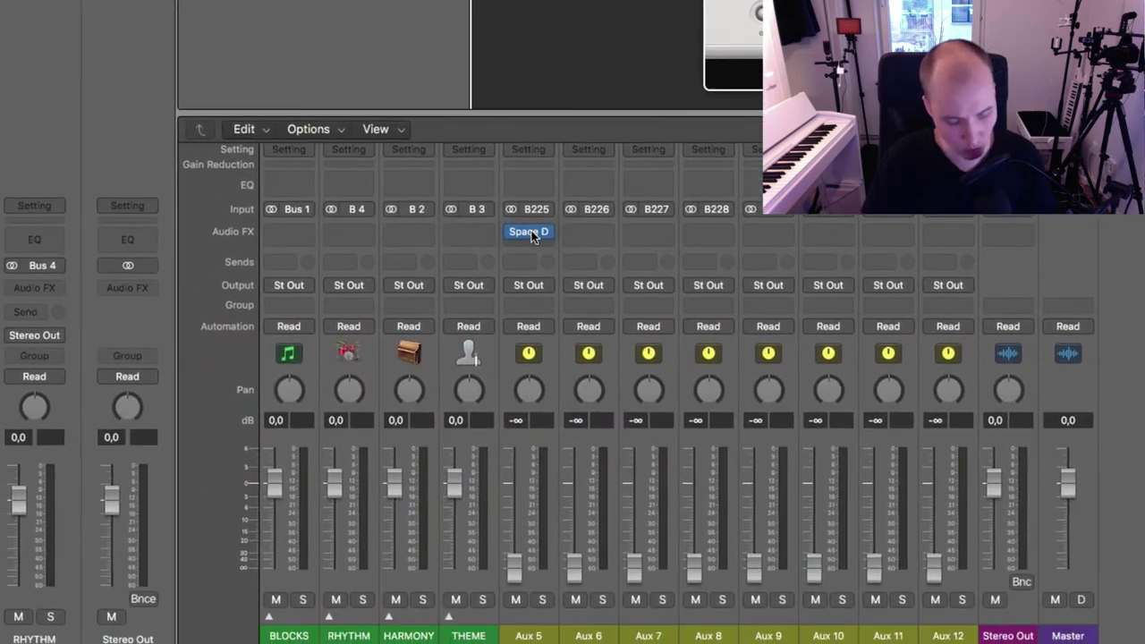
left_click_drag(533, 235, 723, 220)
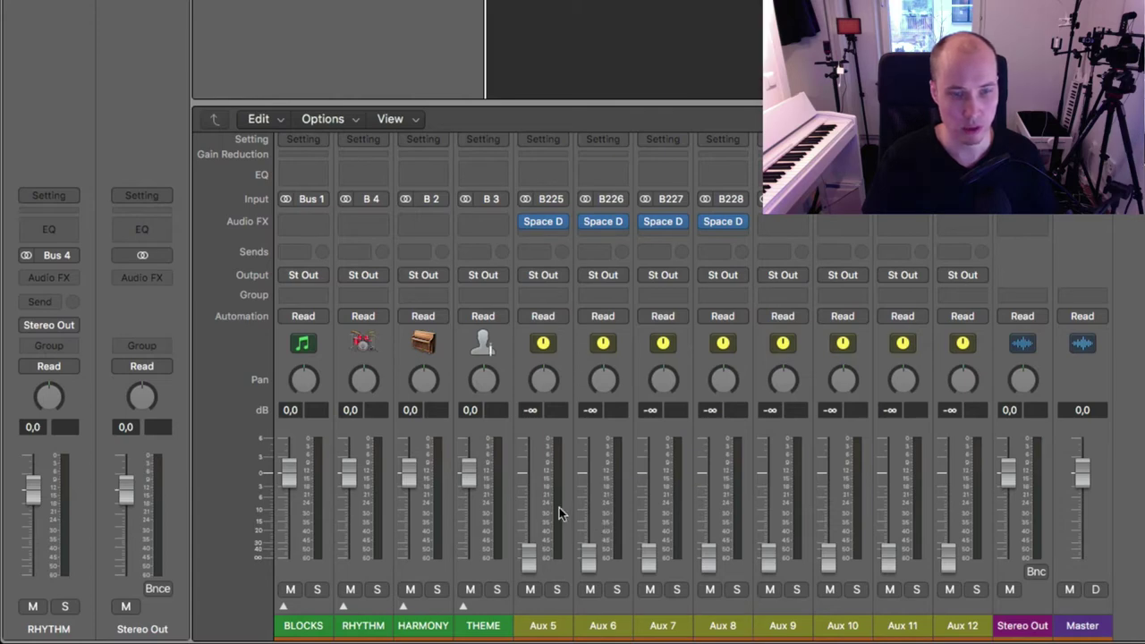
Step: Rename Aux 5 to AMBIENCE and Aux 6 to ROOM
double_click(543, 629)
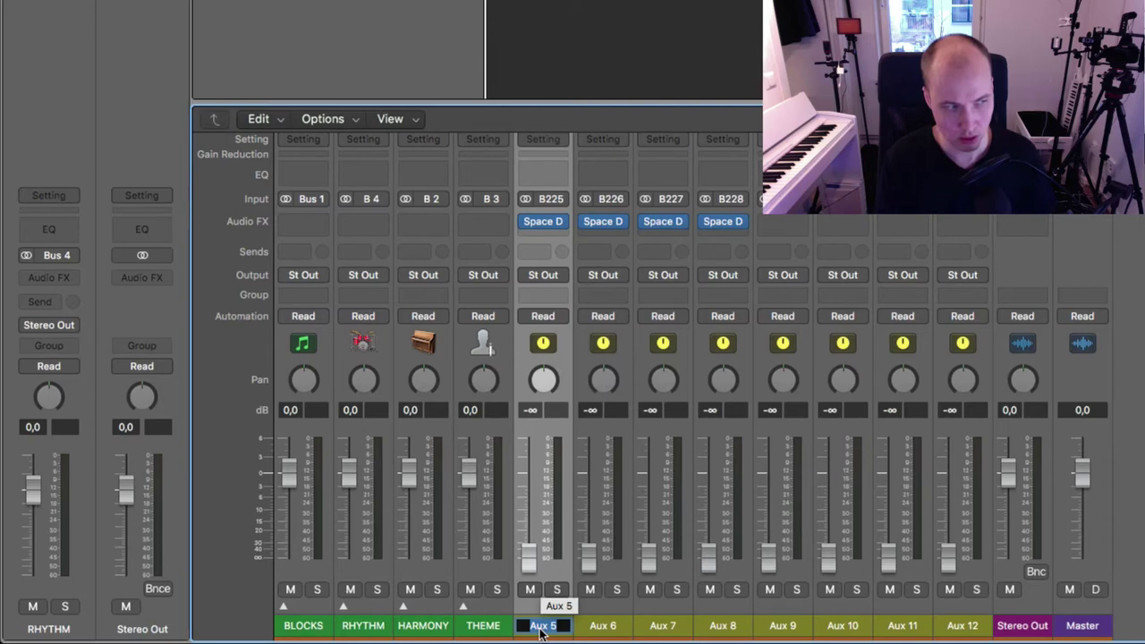
type("E")
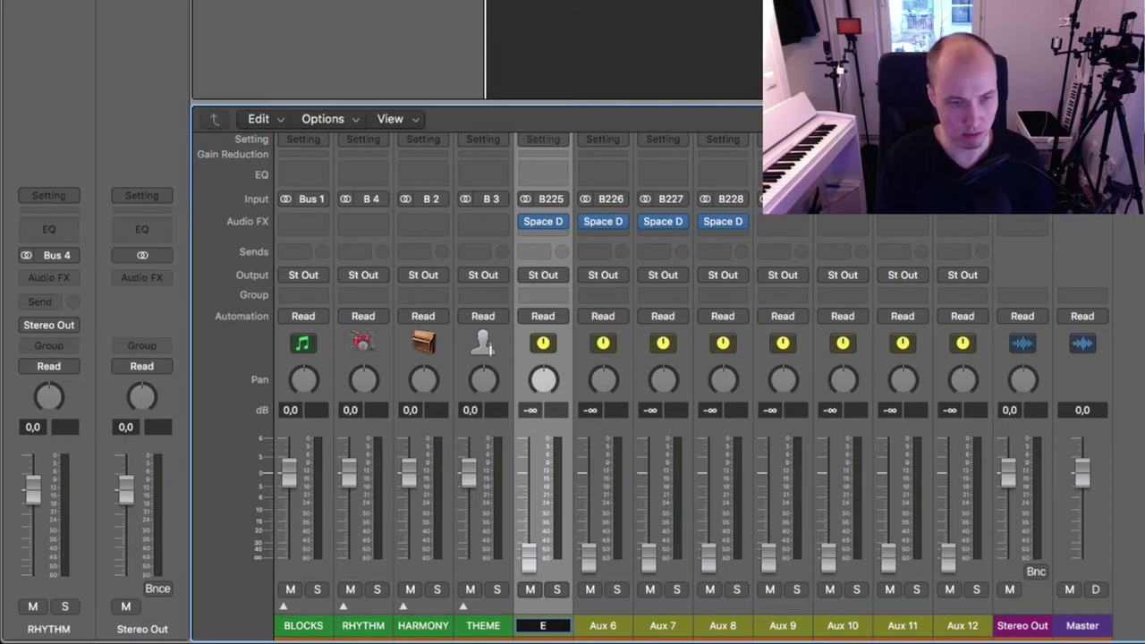
key("BackSpace")
type("AMBIENCE")
key("Return")
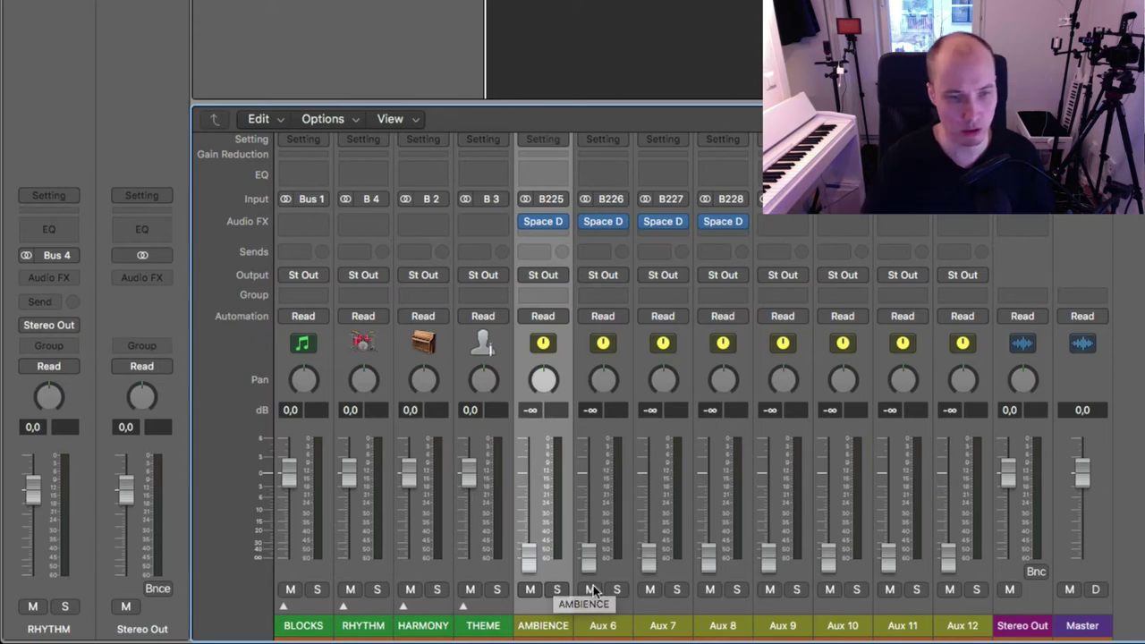
left_click(607, 625)
double_click(611, 628)
type("SOOM")
key("Return")
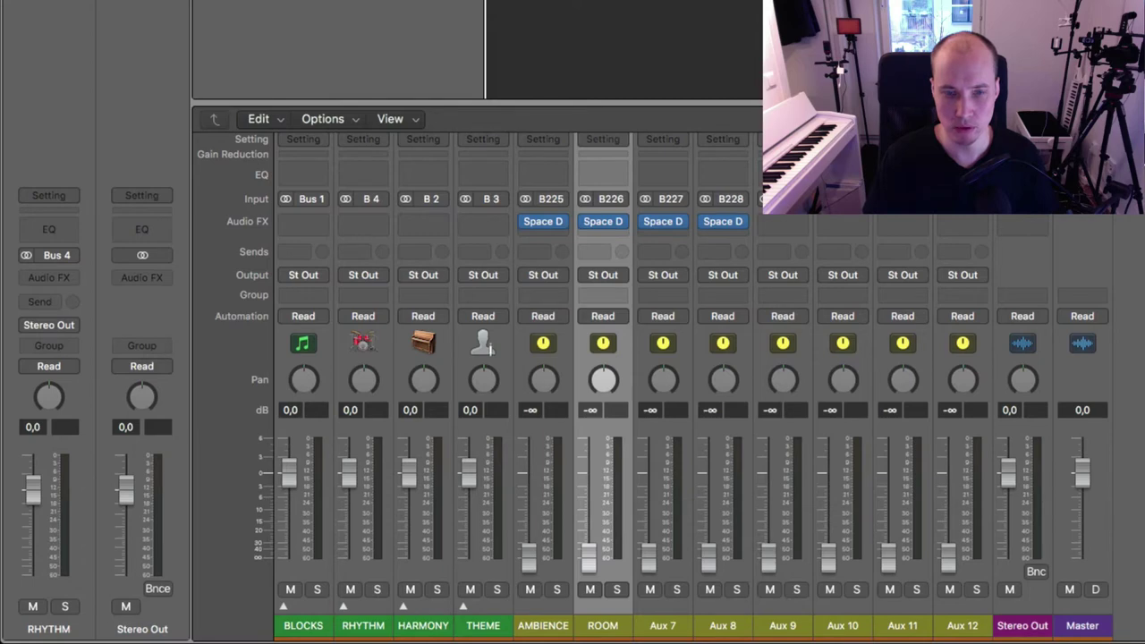
Step: Rename Aux 7 to PLATE and Aux 8 to HALL
left_click(662, 624)
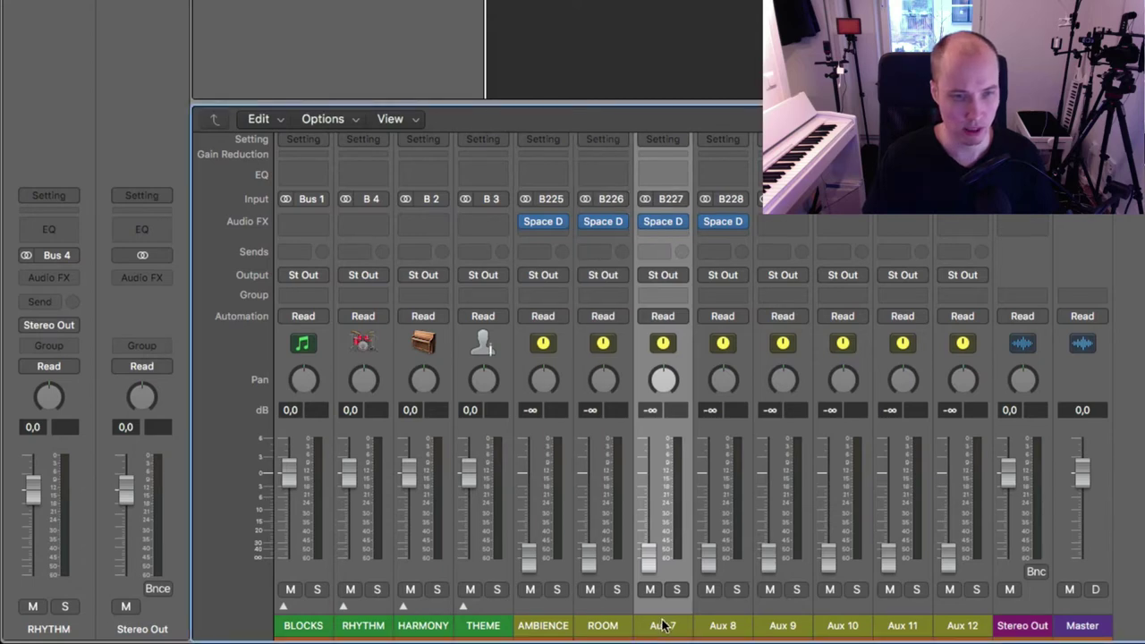
left_click(662, 221)
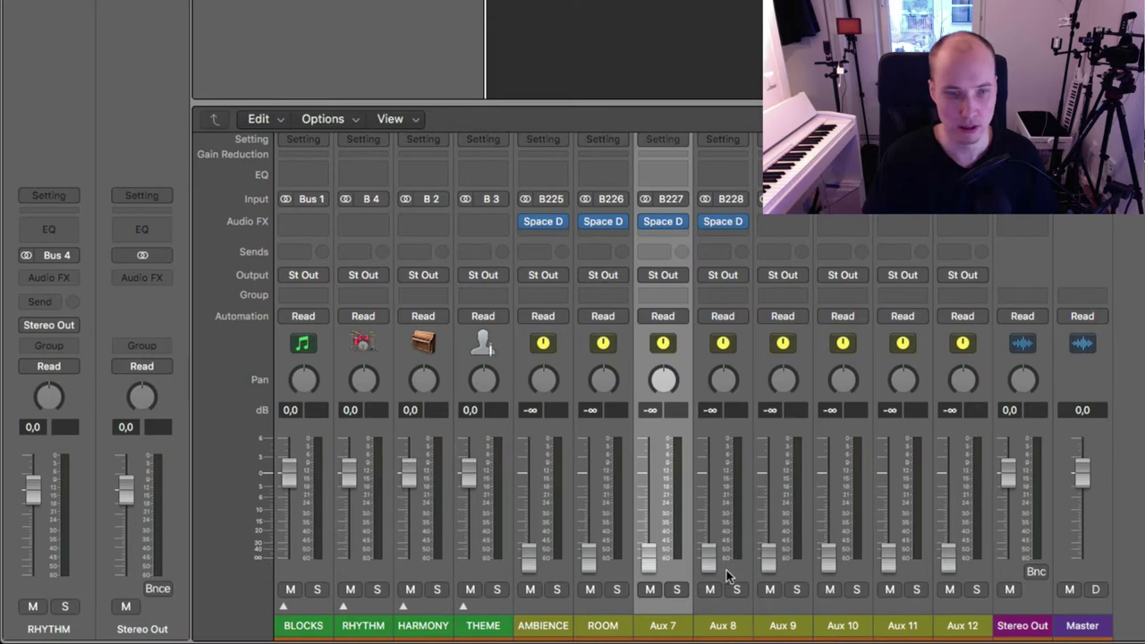
double_click(671, 625)
type("PLATE")
key("Return")
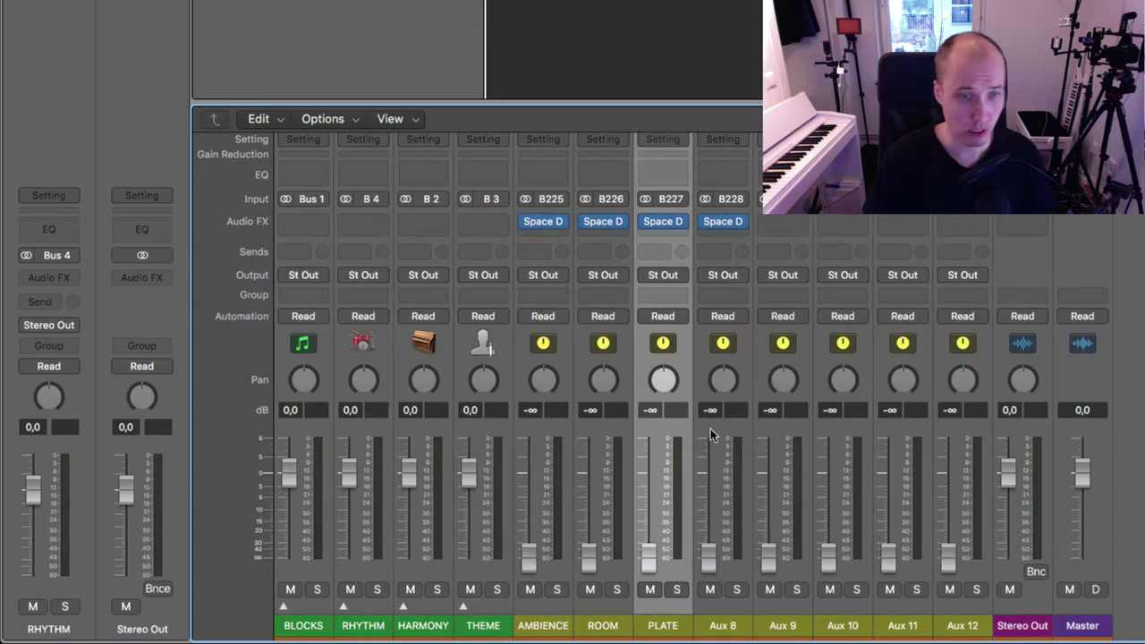
left_click(737, 606)
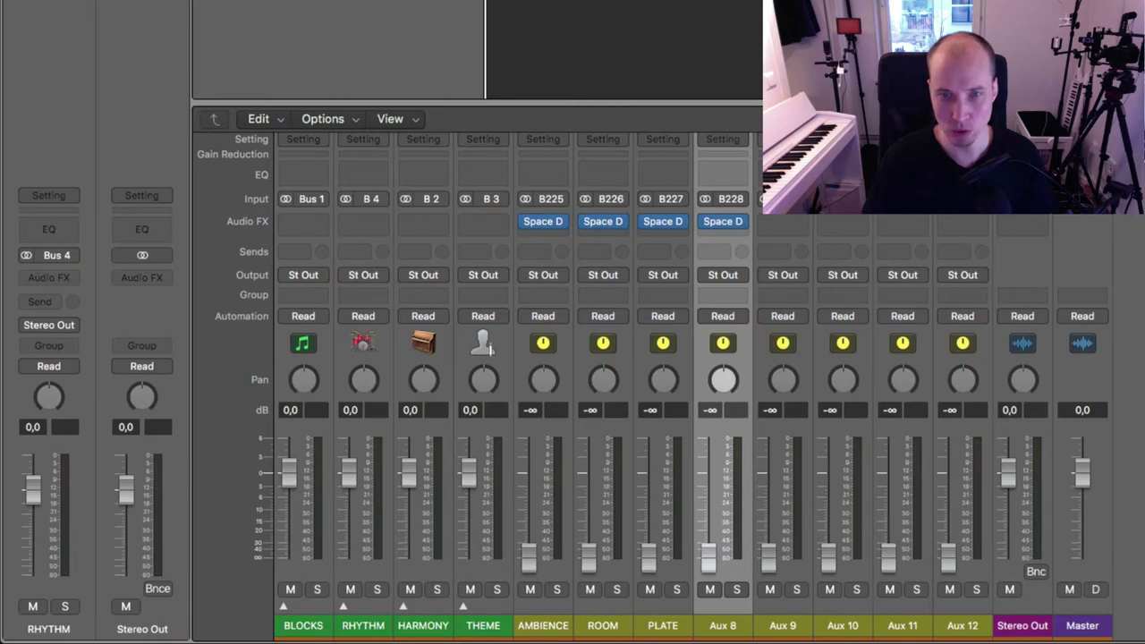
double_click(733, 626)
type("HALL")
key("Return")
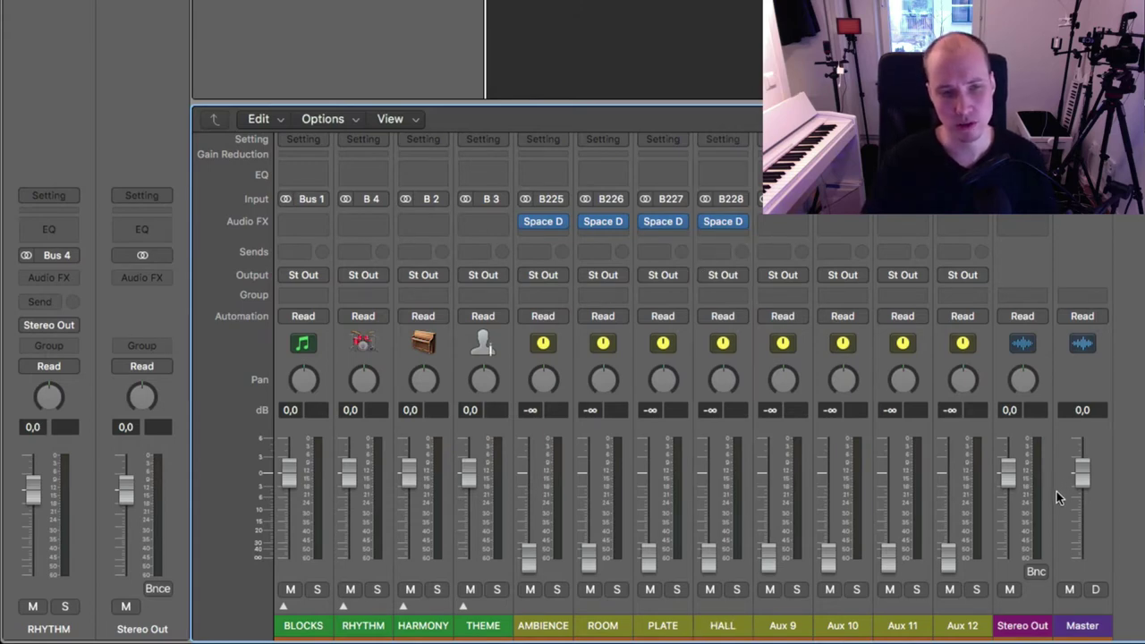
Step: Select Aux 9 through Aux 12 and delete them
left_click(977, 611)
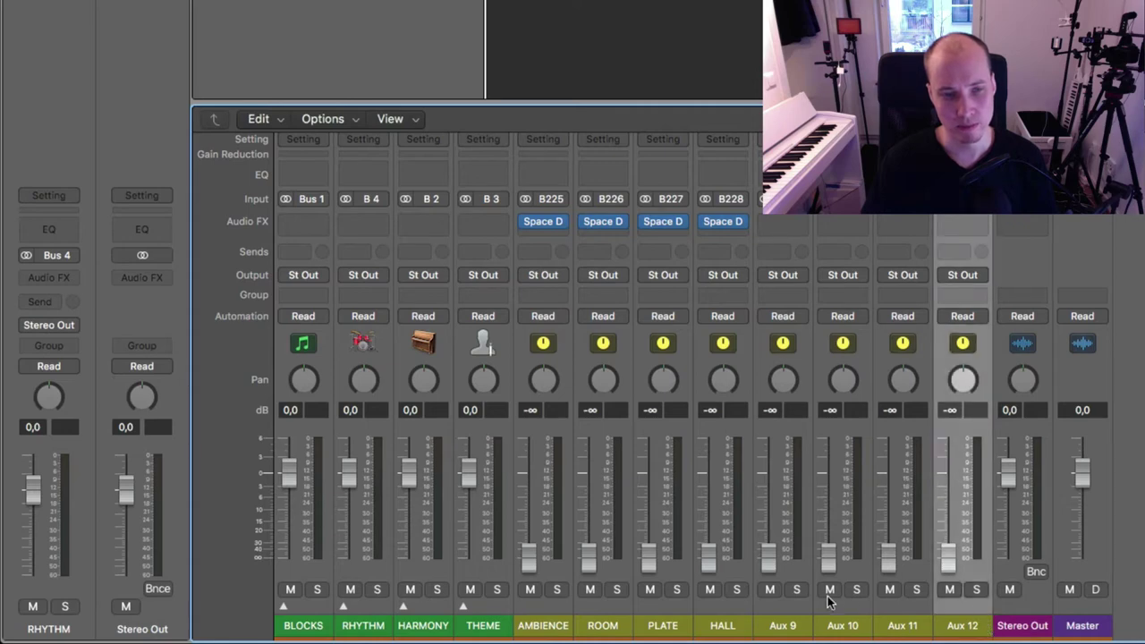
left_click(794, 610)
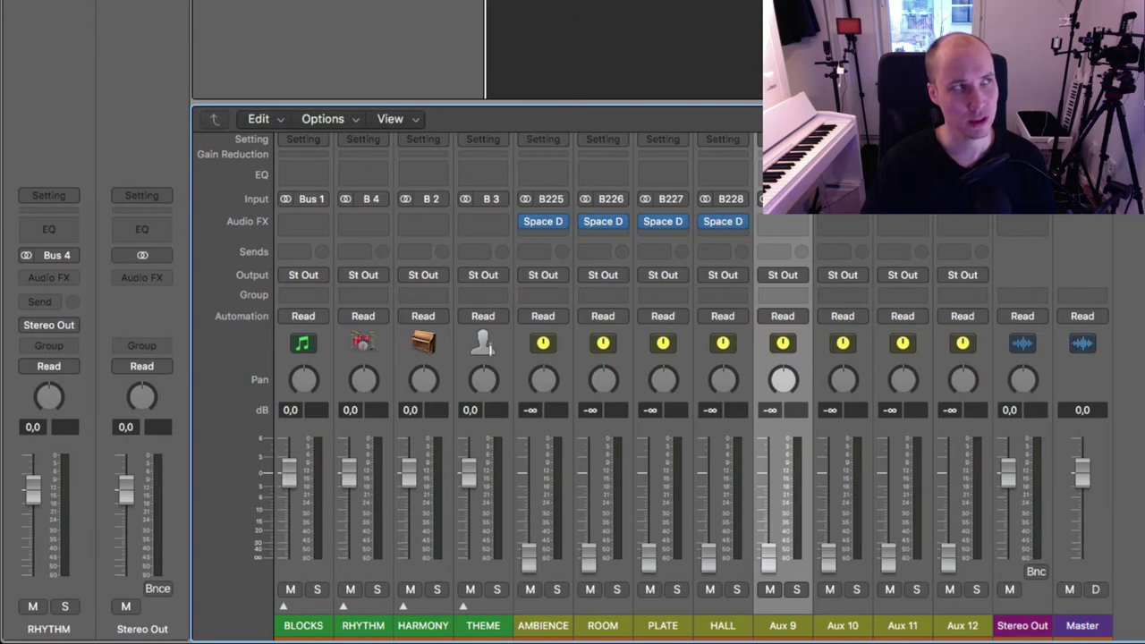
left_click(973, 615, "shift")
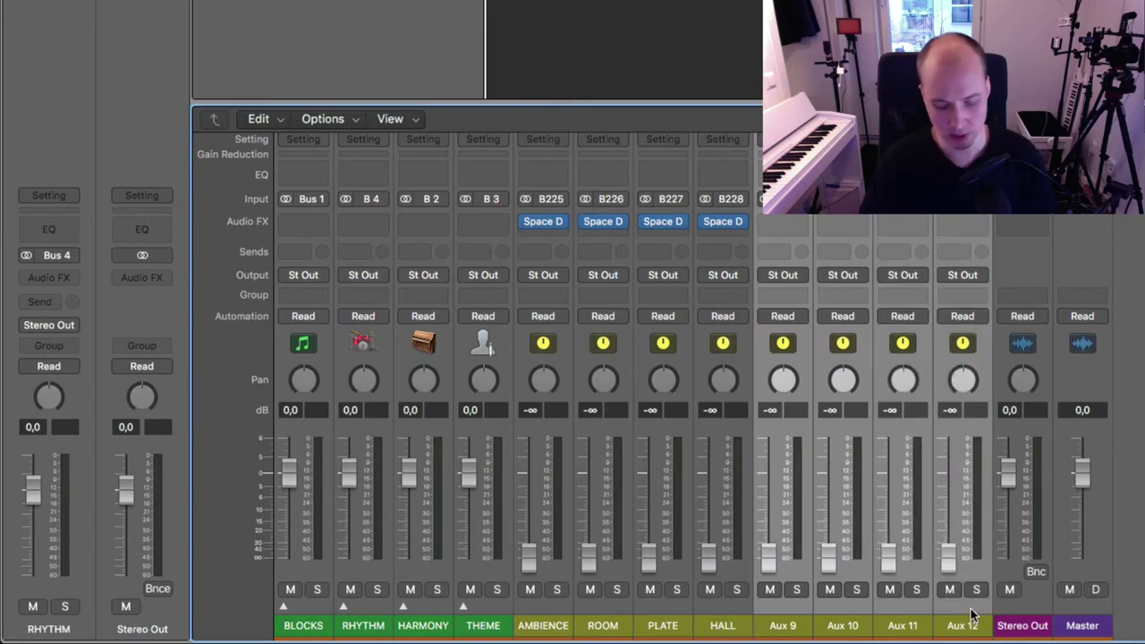
key("Delete")
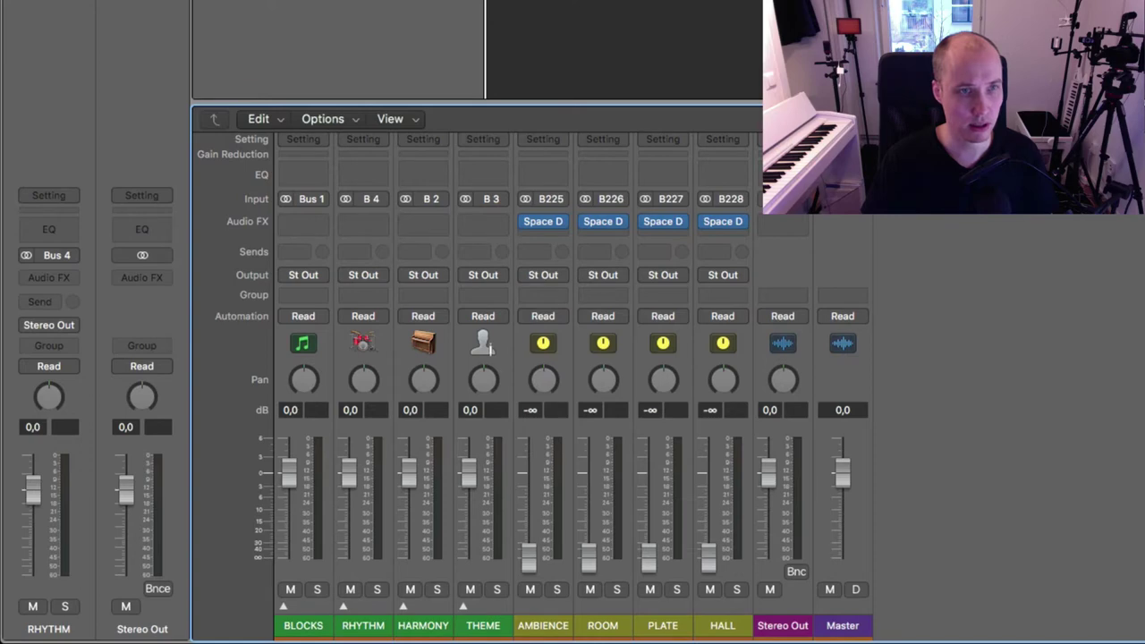
Step: Create a new software instrument channel strip, Inst 1, and bring up its send choices
key("alt+super+s")
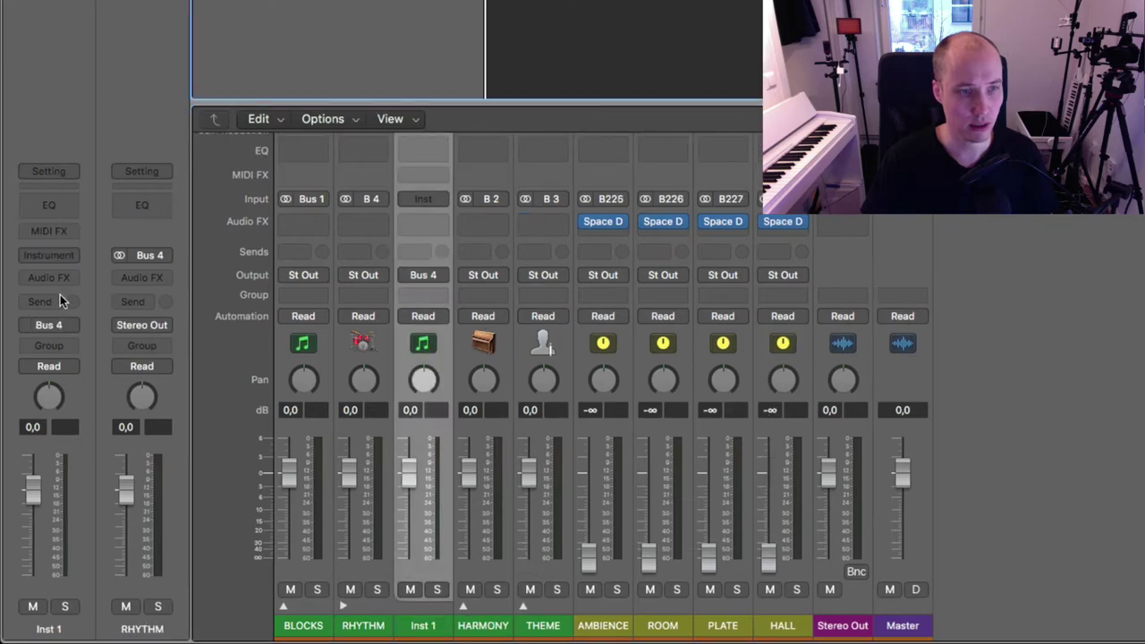
left_click(65, 302)
mouse_move(86, 414)
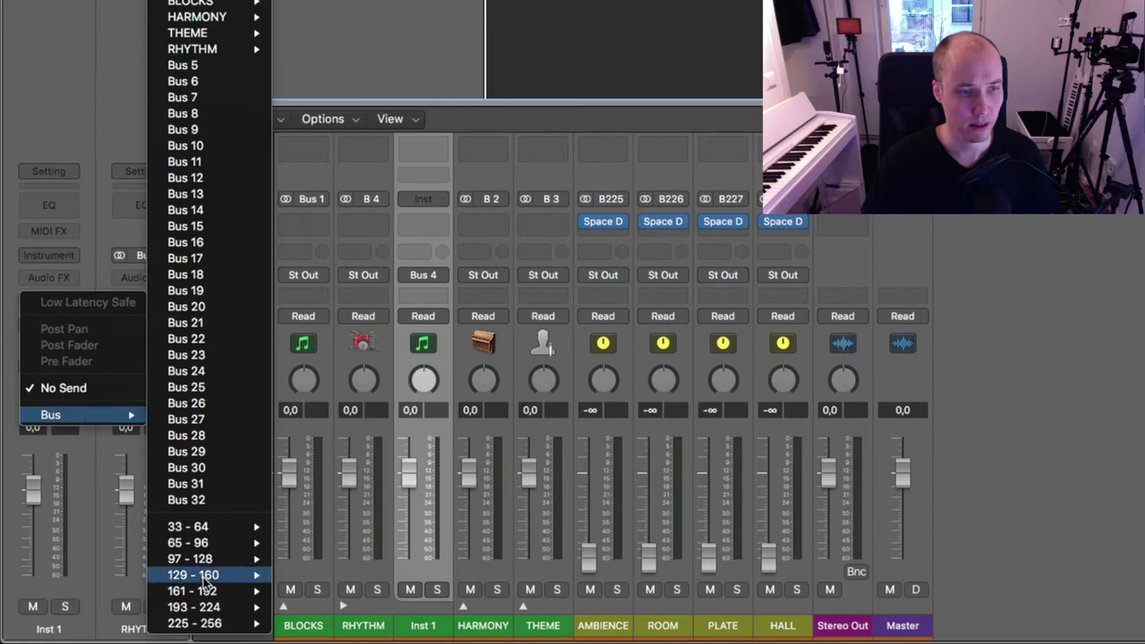
Step: Route Inst 1's send to Bus 225, the AMBIENCE reverb return
mouse_move(212, 623)
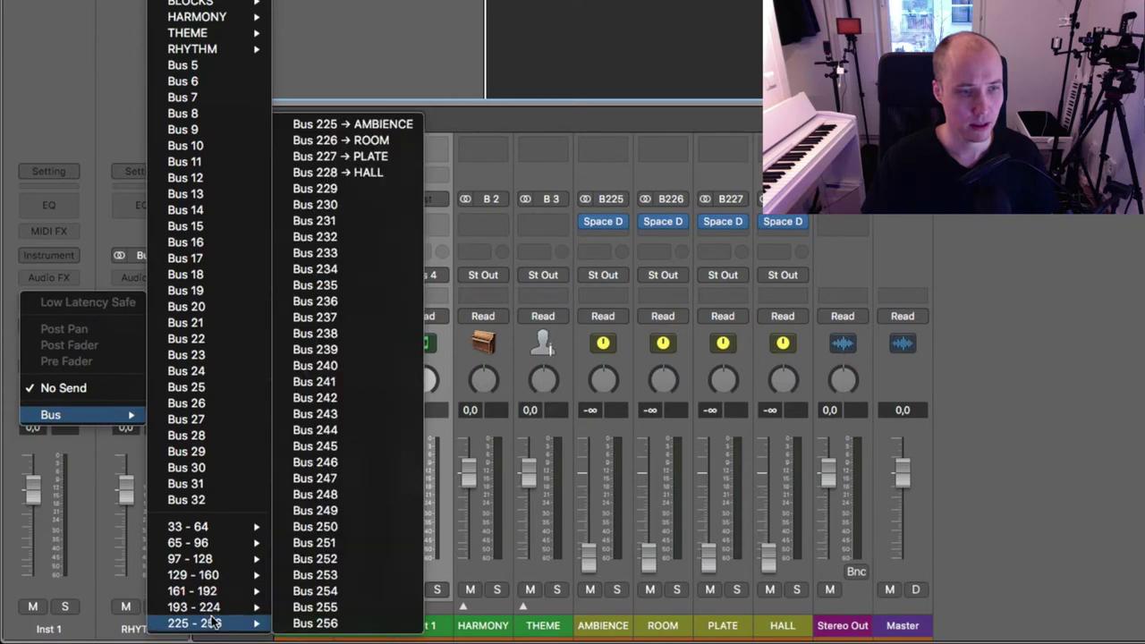
left_click(415, 131)
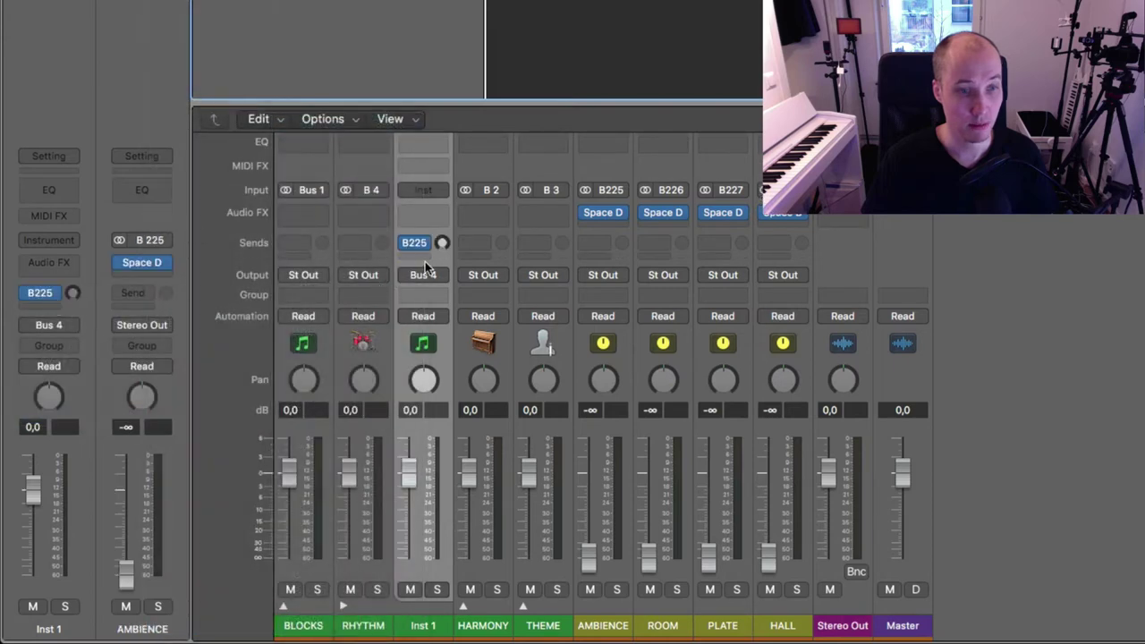
left_click(55, 295)
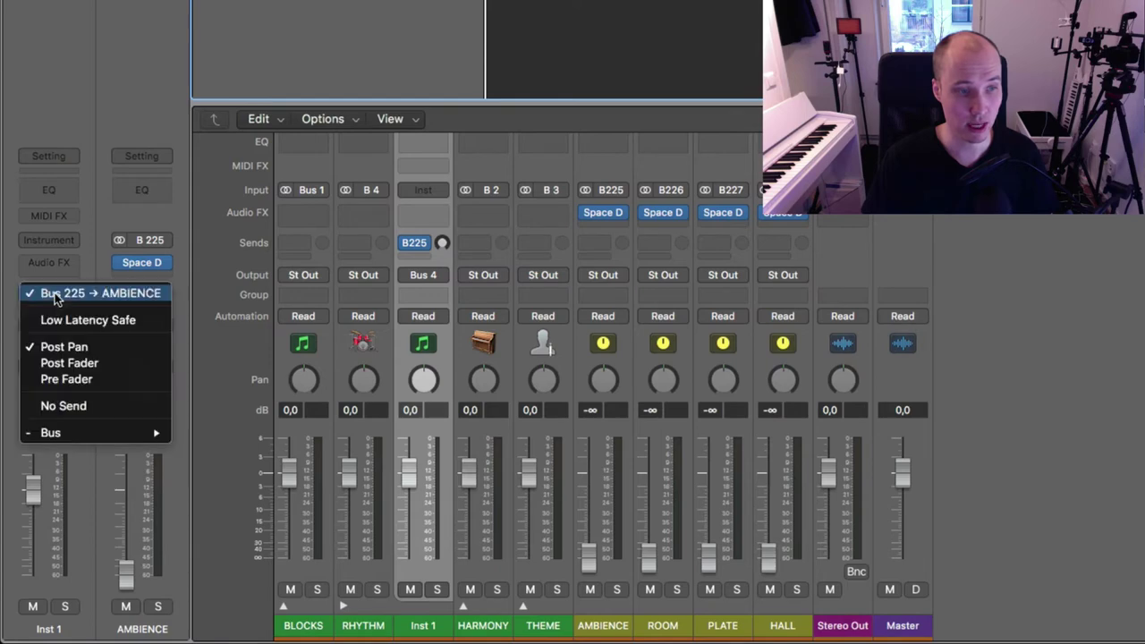
Step: Open I/O Labels and enable custom User labels for Buses 225–228
left_click(417, 148)
left_click(322, 119)
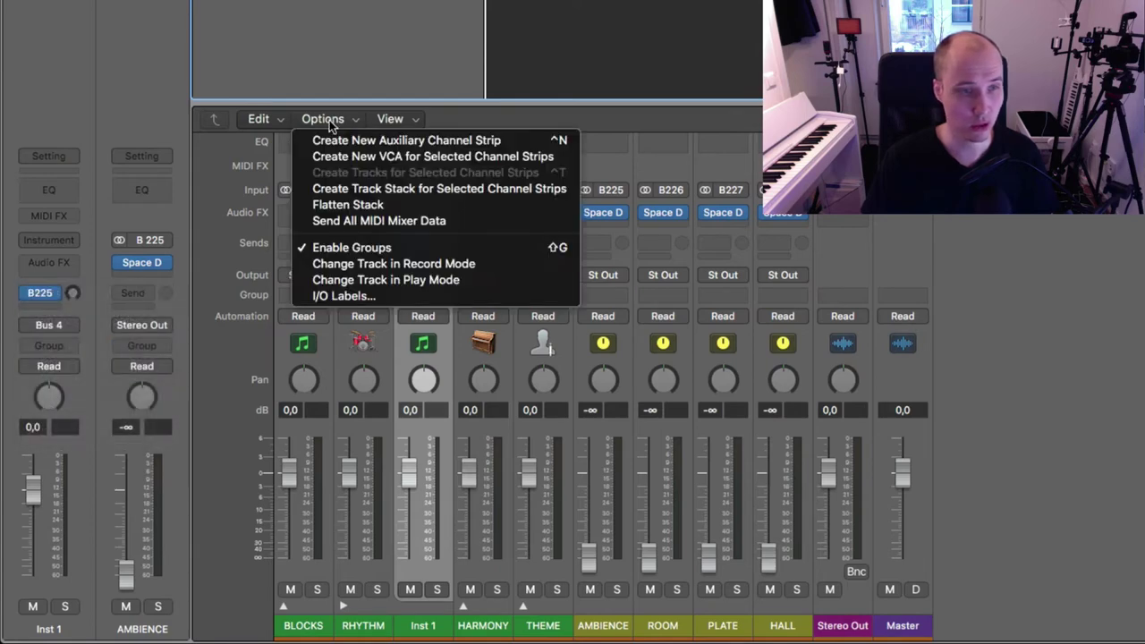
left_click(397, 296)
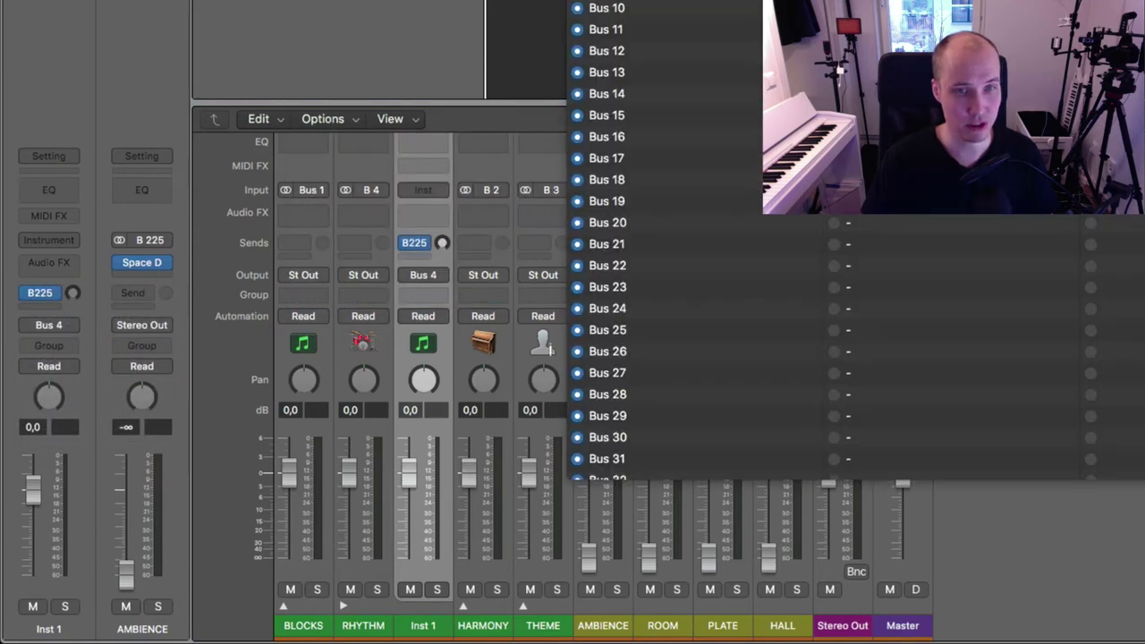
scroll(662, 241, "down", 20)
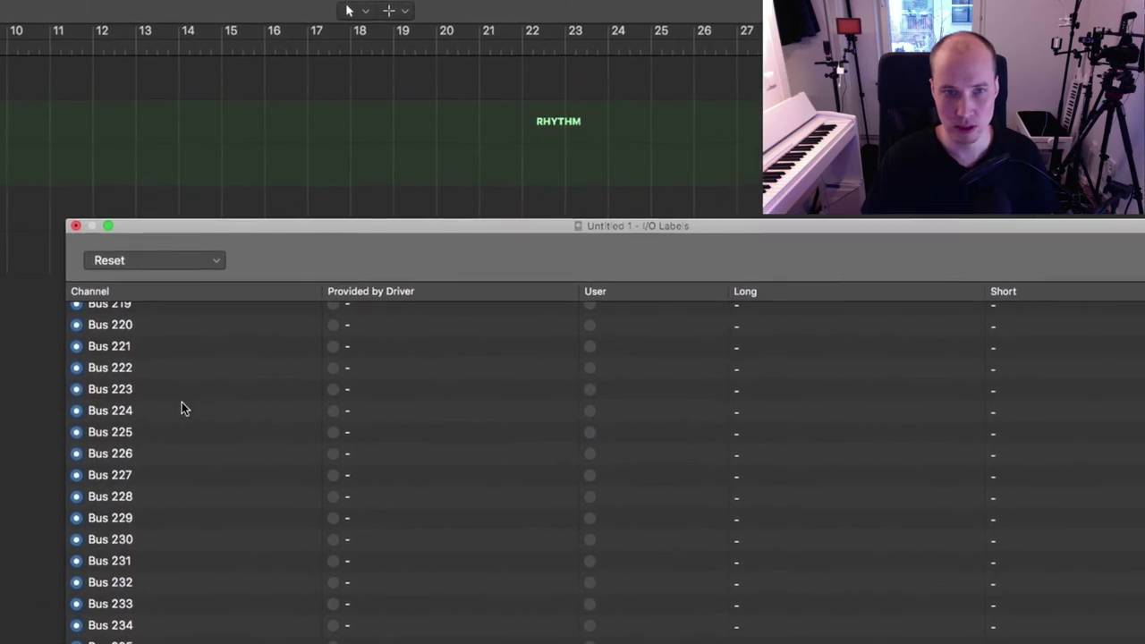
left_click(629, 407)
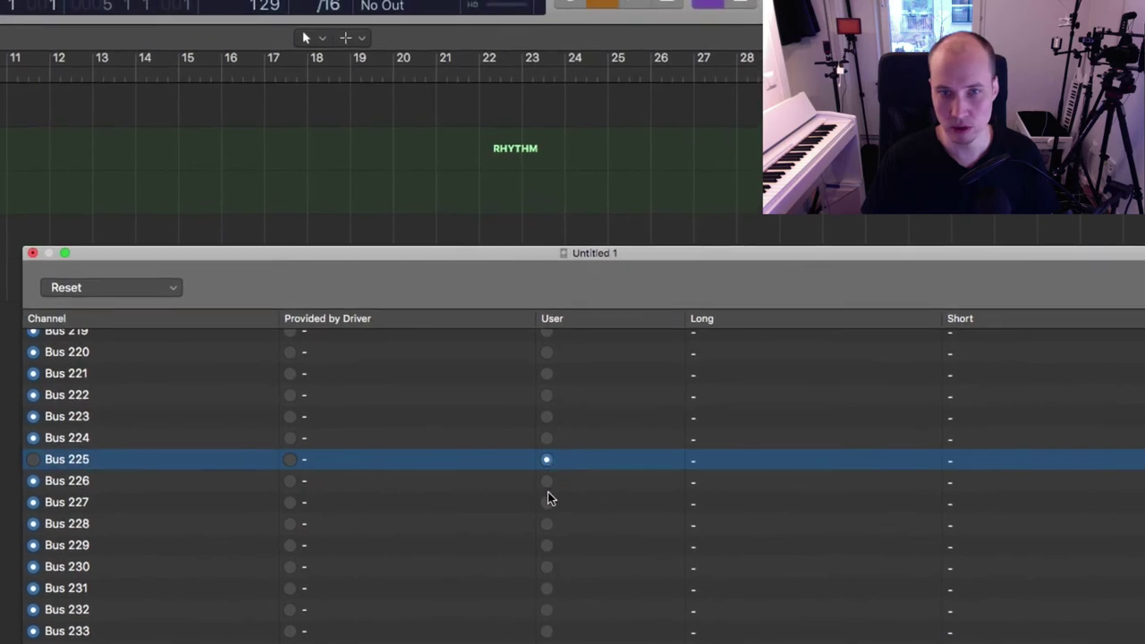
left_click(546, 480)
left_click(547, 501)
left_click(547, 524)
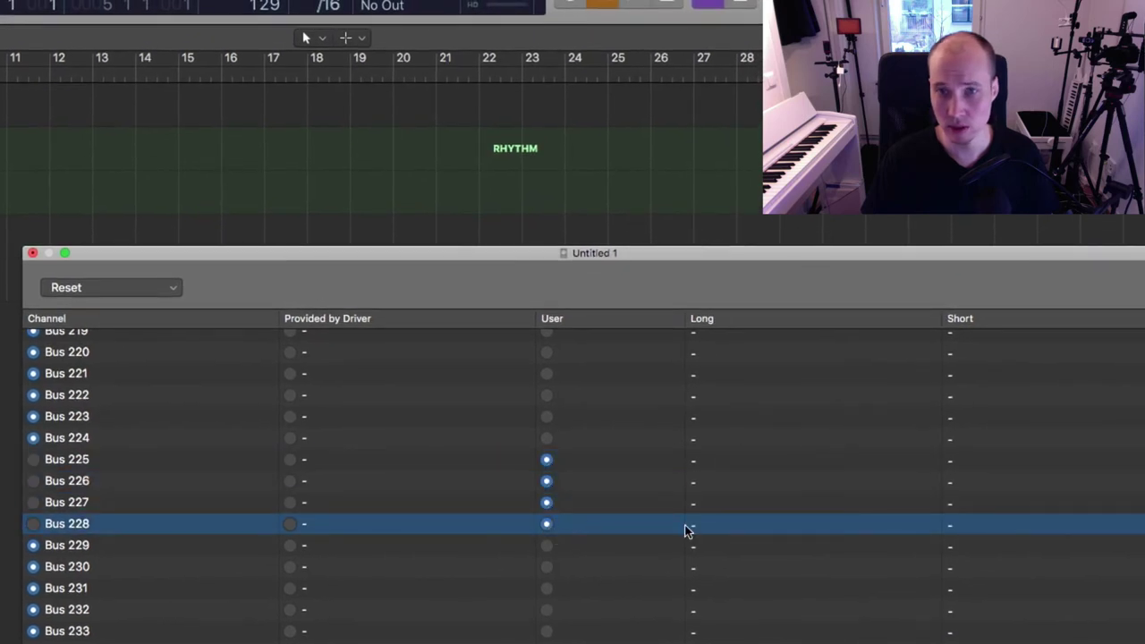
Step: Label Bus 225 AMBIENCE (short AMB) and Bus 226 ROOM (short ROOM)
double_click(703, 465)
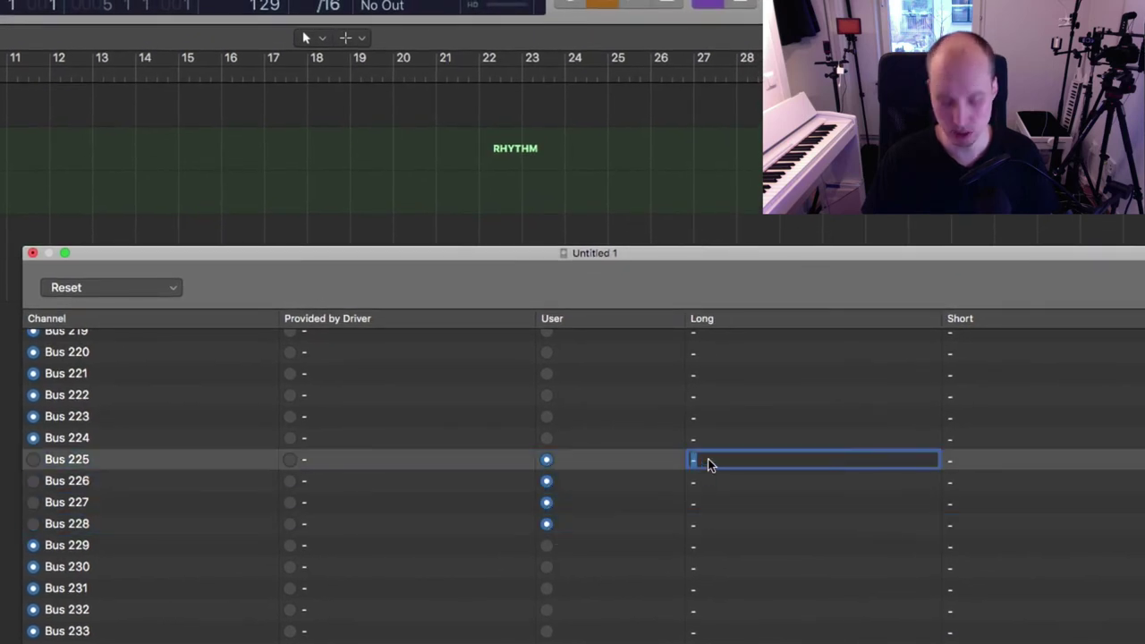
type("AMBIENCE")
key("Return")
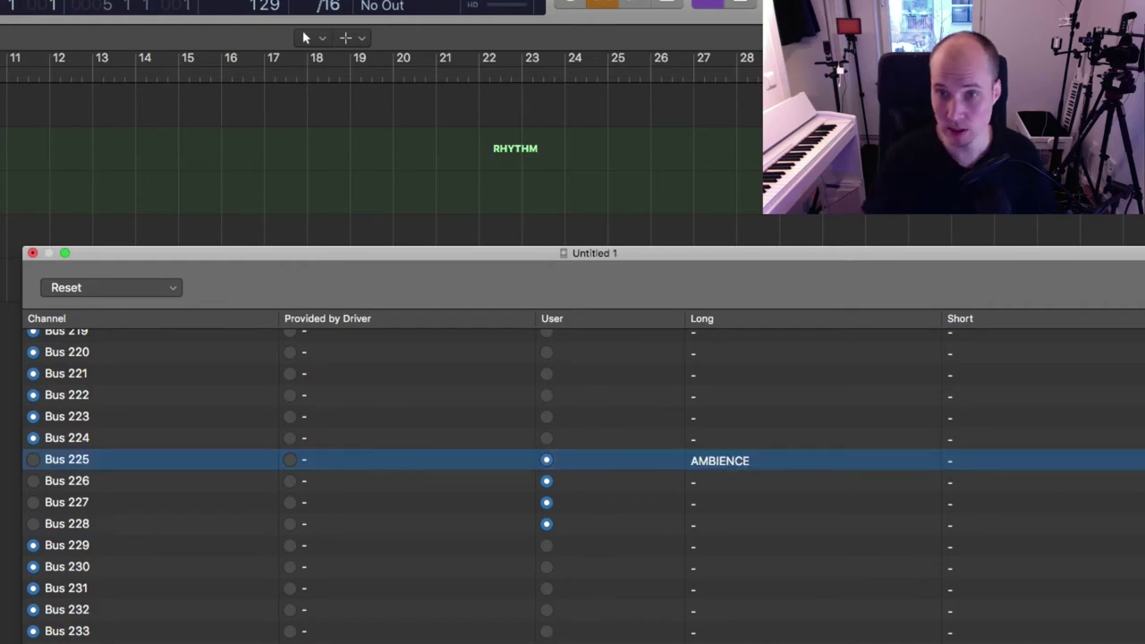
double_click(967, 464)
type("AMB")
key("Return")
left_click(714, 484)
left_click(714, 483)
type("ROOM")
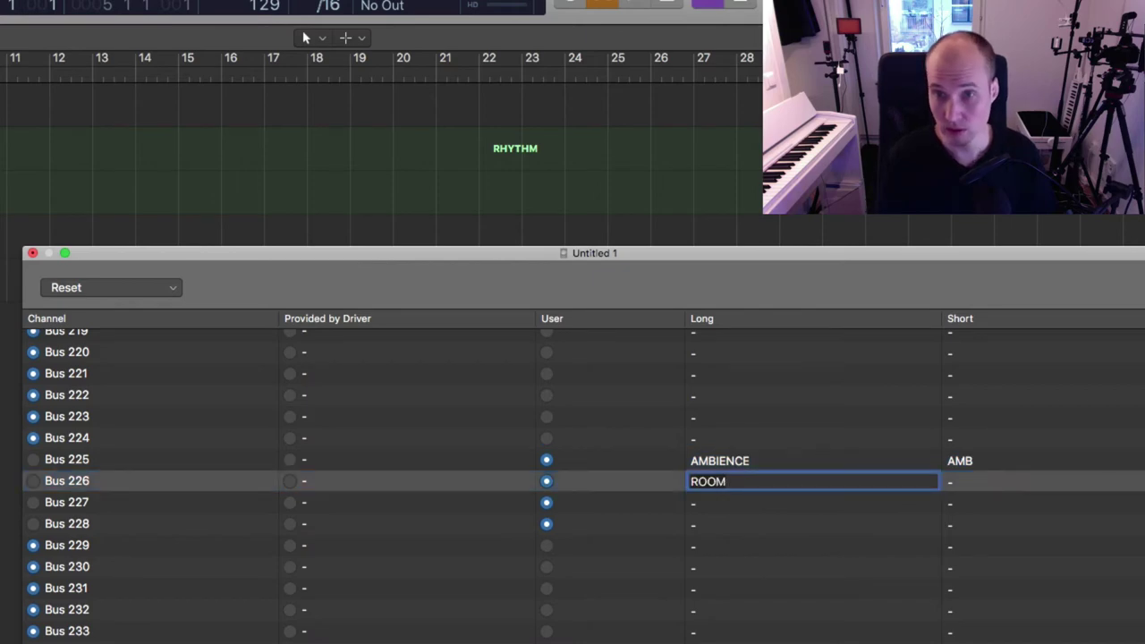
key("Return")
left_click(957, 492)
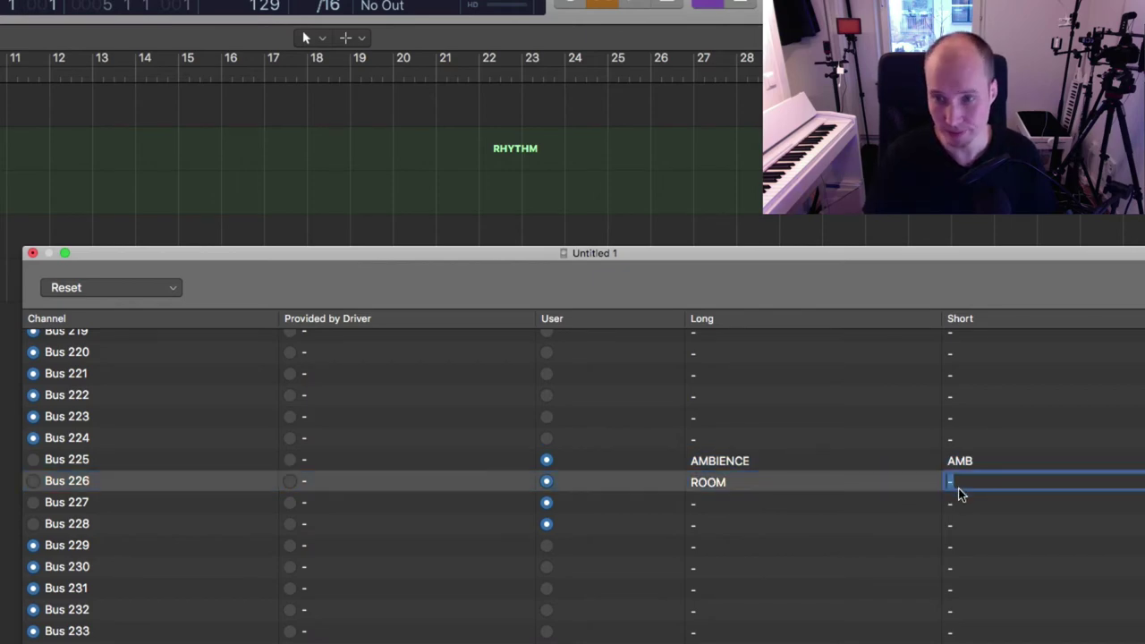
type("ROOM")
key("Return")
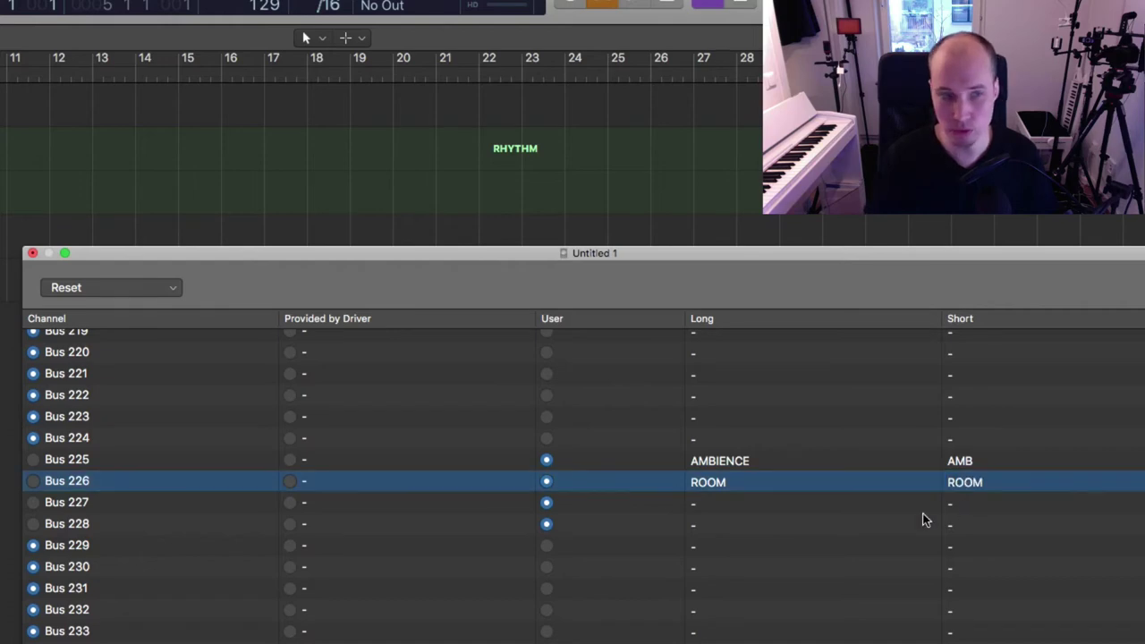
Step: Label Bus 227 PLATE (short PLATE) and give Bus 228 the long name HALL
left_click(719, 510)
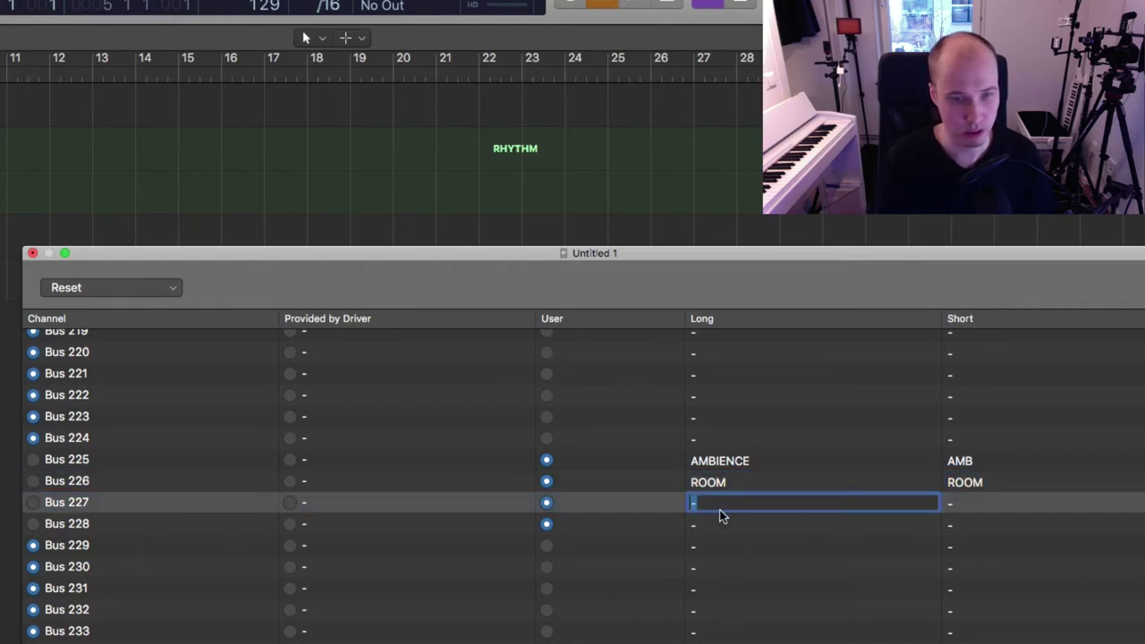
type("PLATE")
key("Return")
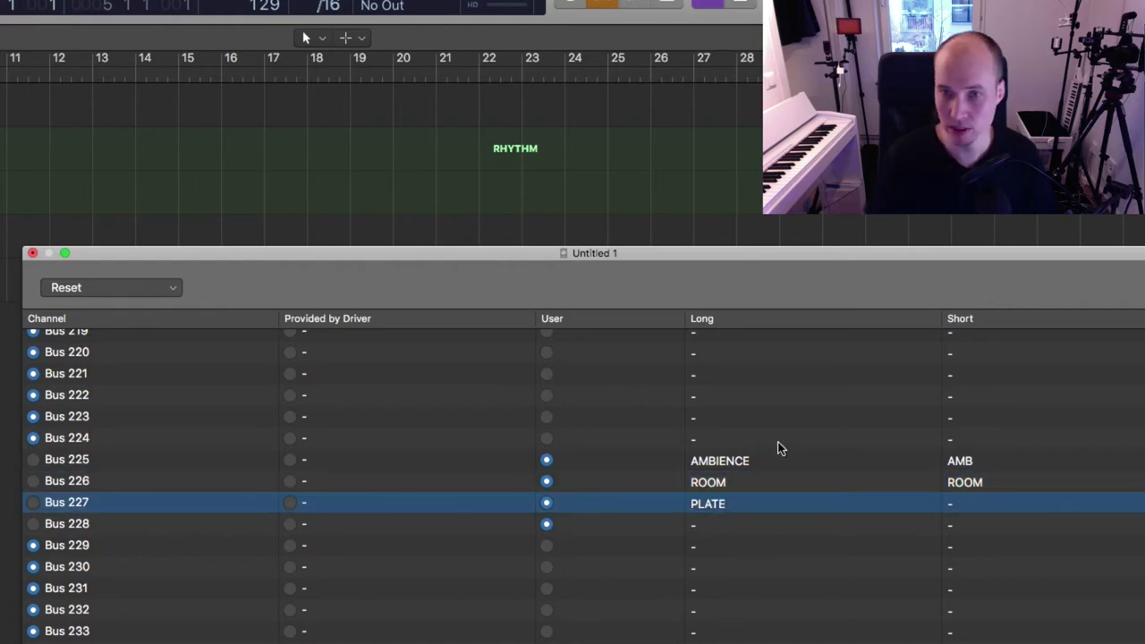
left_click(1036, 509)
type("PLATE")
key("Return")
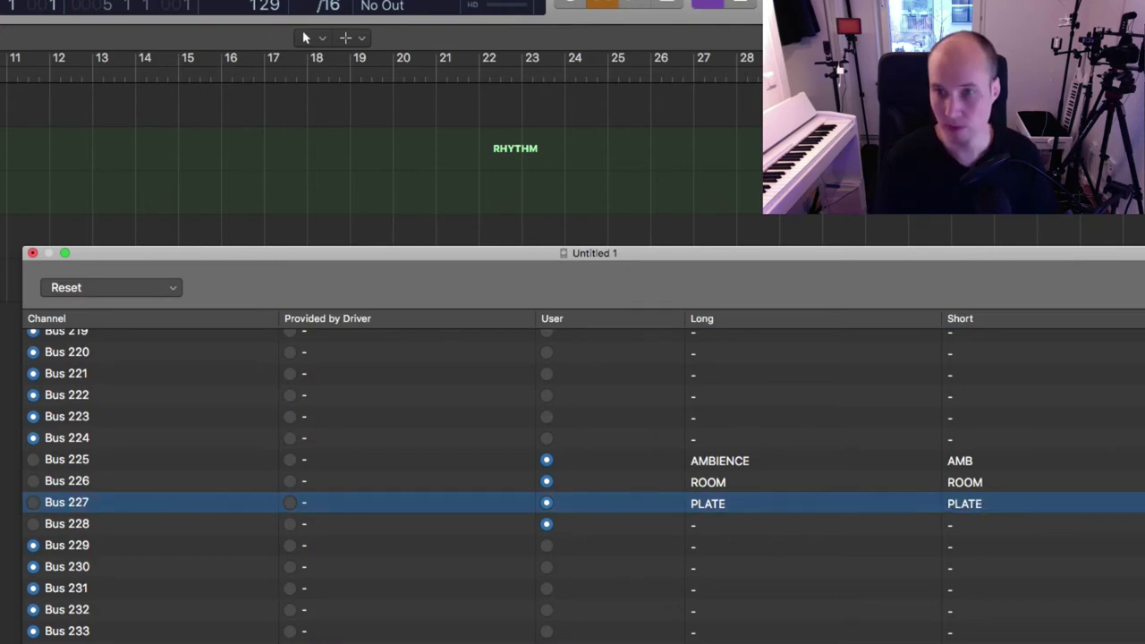
left_click(731, 527)
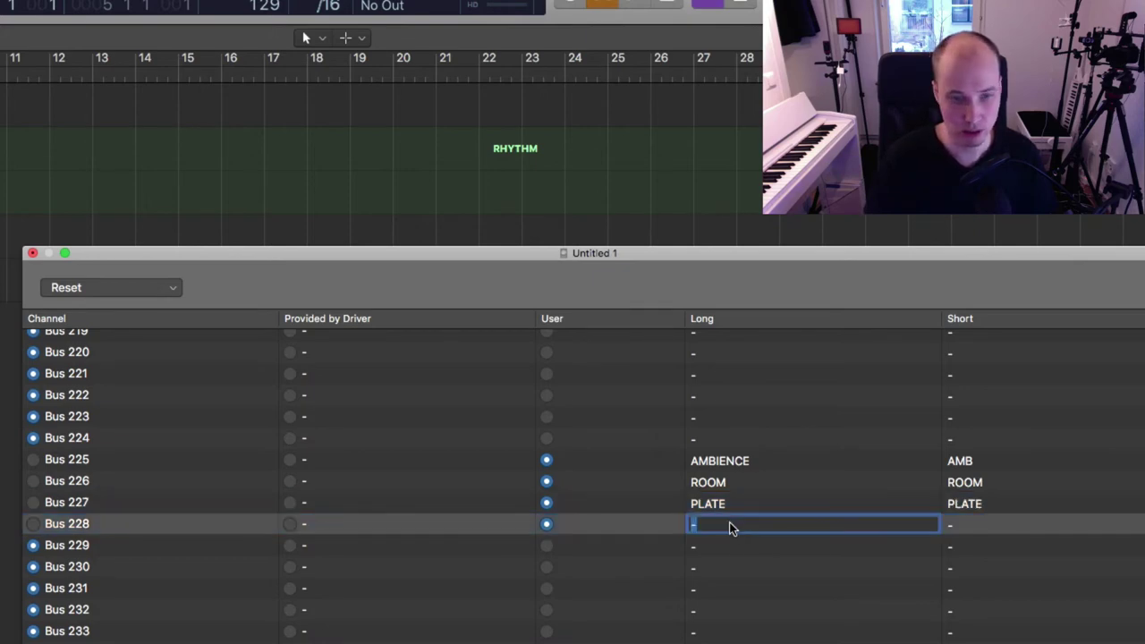
type("HALL")
key("Return")
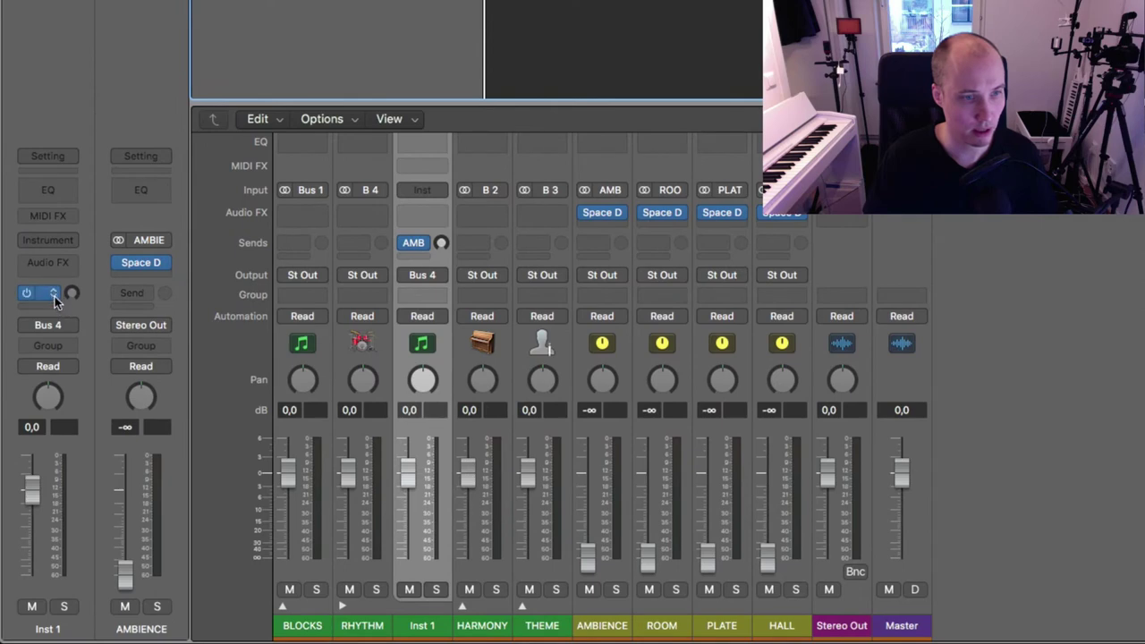
Step: Switch Inst 1's send from AMBIENCE to the PLATE reverb bus
left_click(1026, 358)
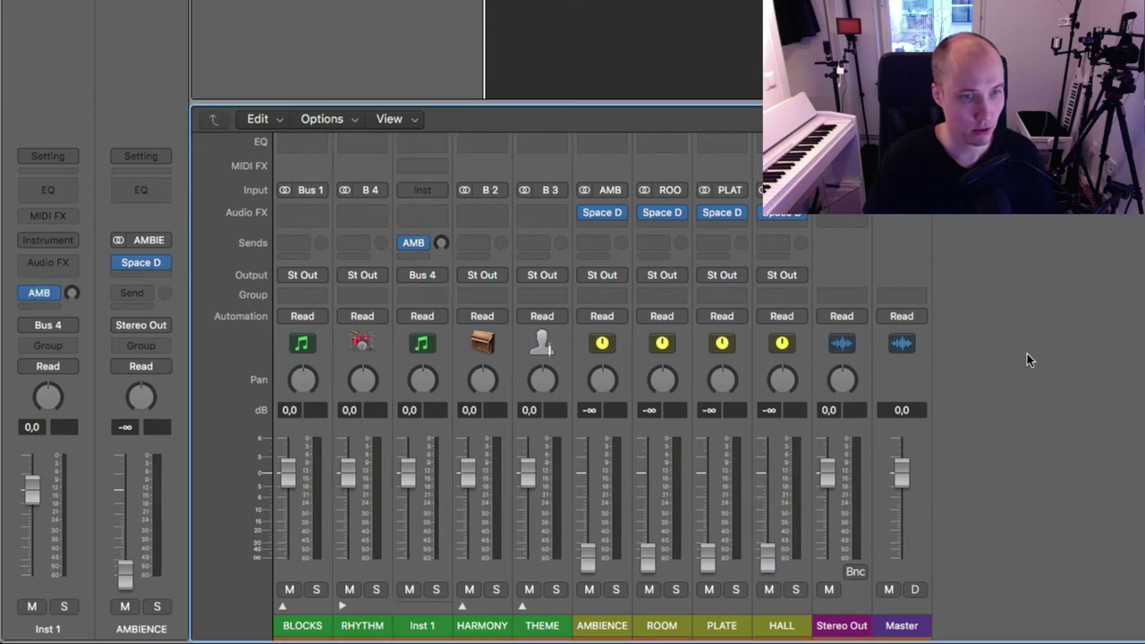
left_click(422, 242)
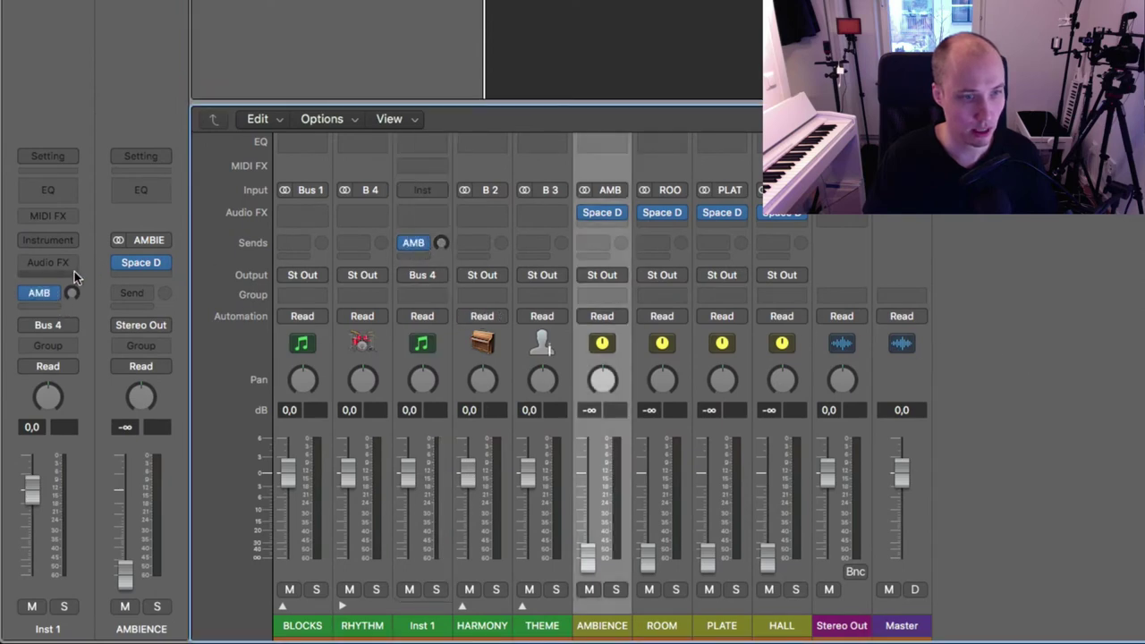
left_click(52, 295)
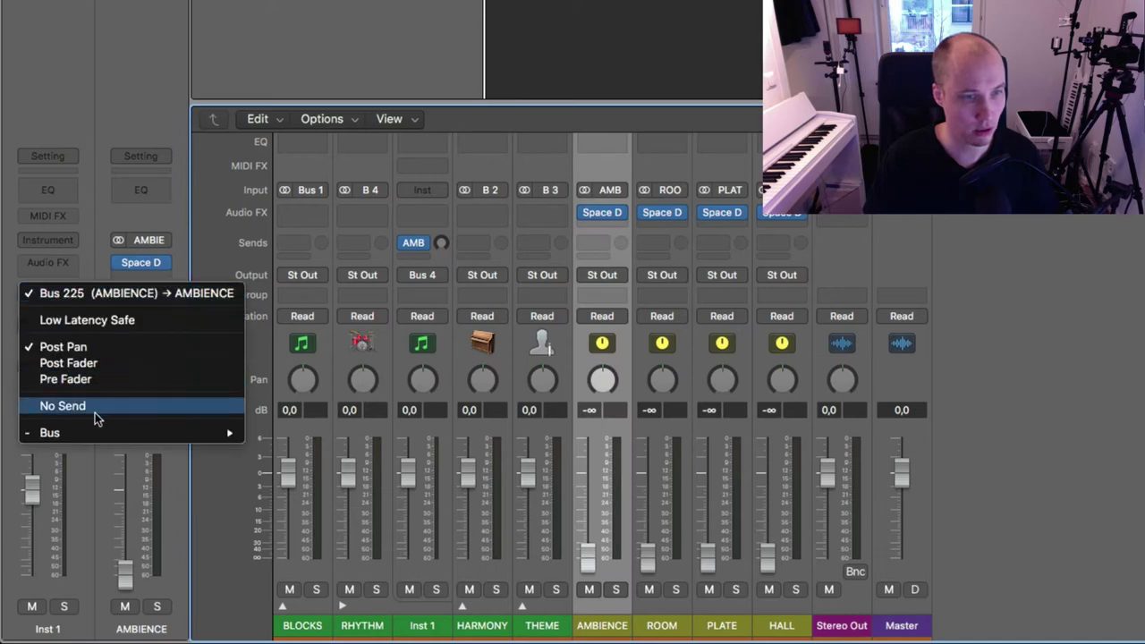
mouse_move(107, 433)
mouse_move(334, 623)
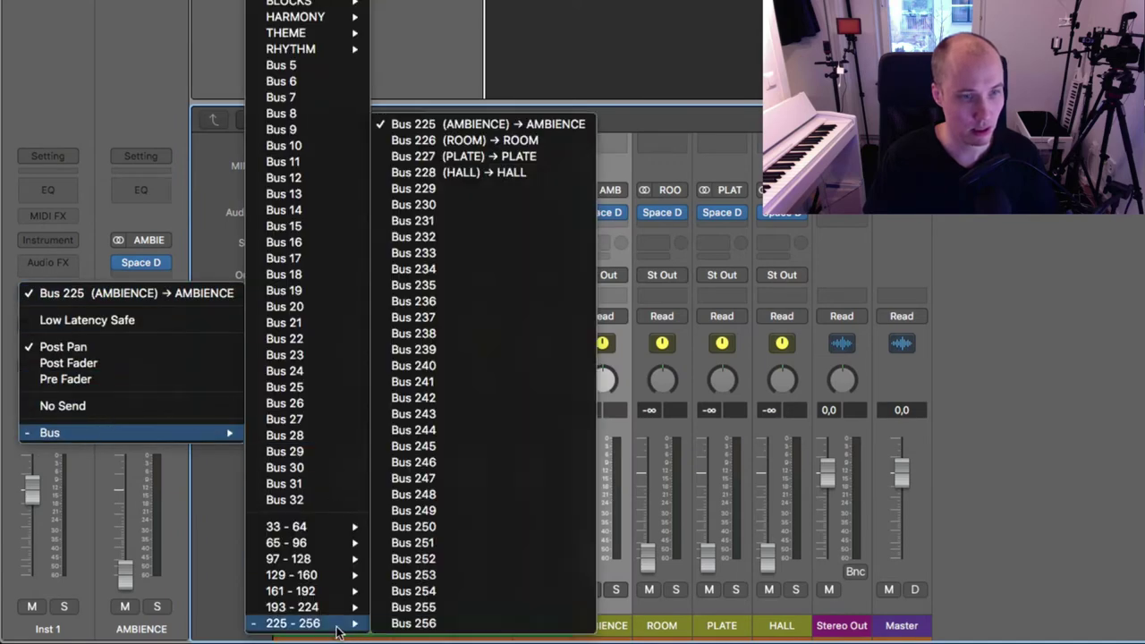
left_click(560, 153)
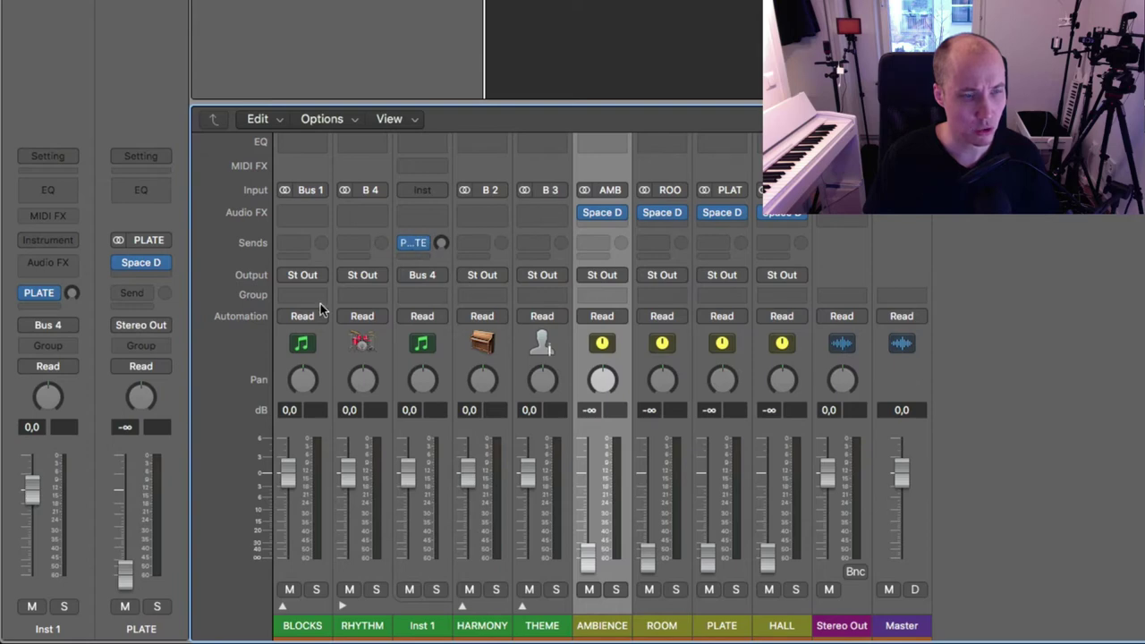
Step: Reroute the send to ROOM, then set it to No Send
left_click(57, 297)
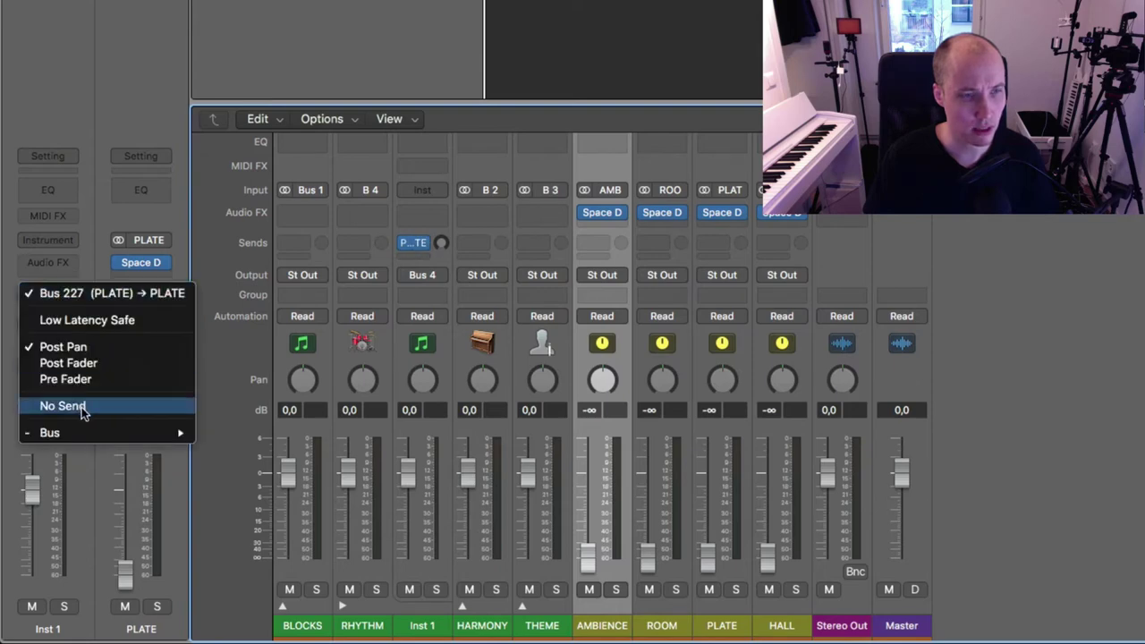
mouse_move(89, 429)
mouse_move(268, 623)
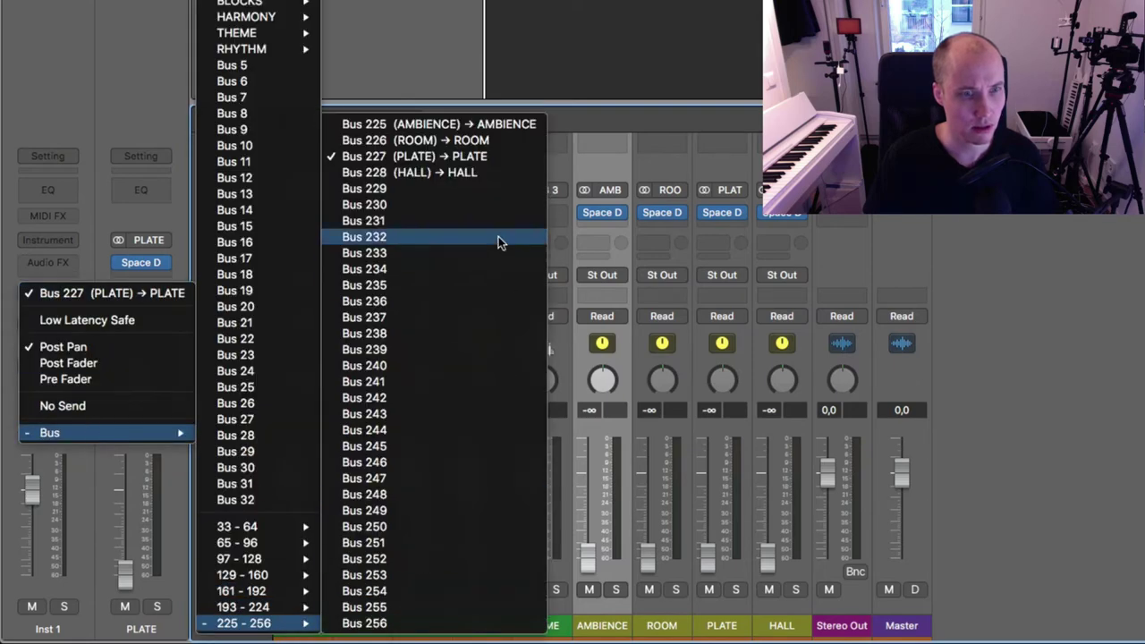
left_click(486, 137)
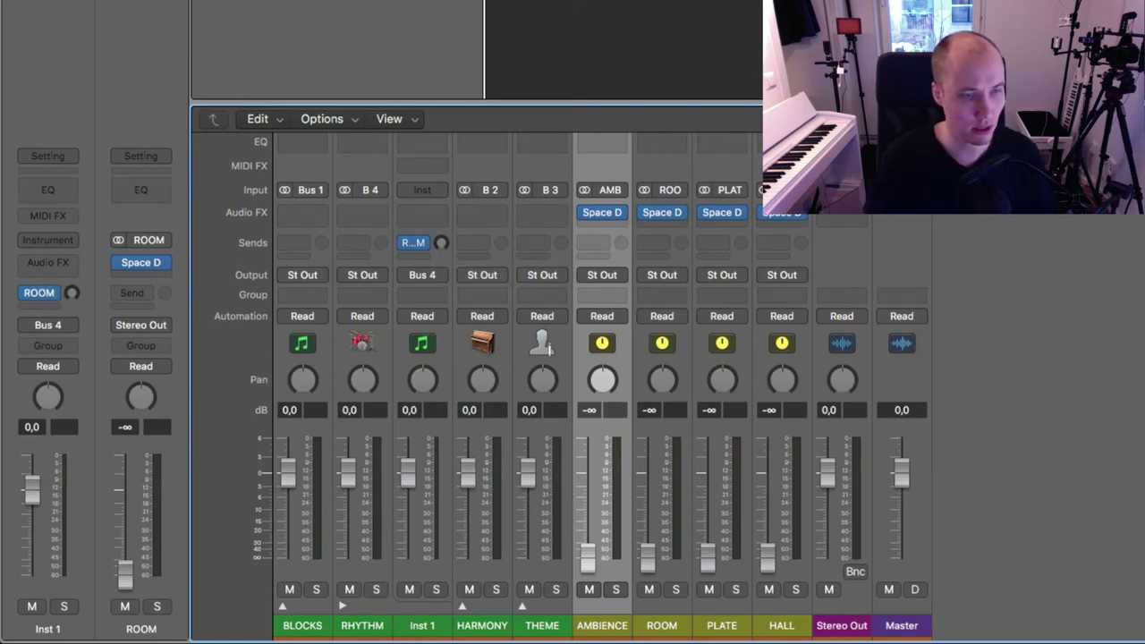
left_click(51, 296)
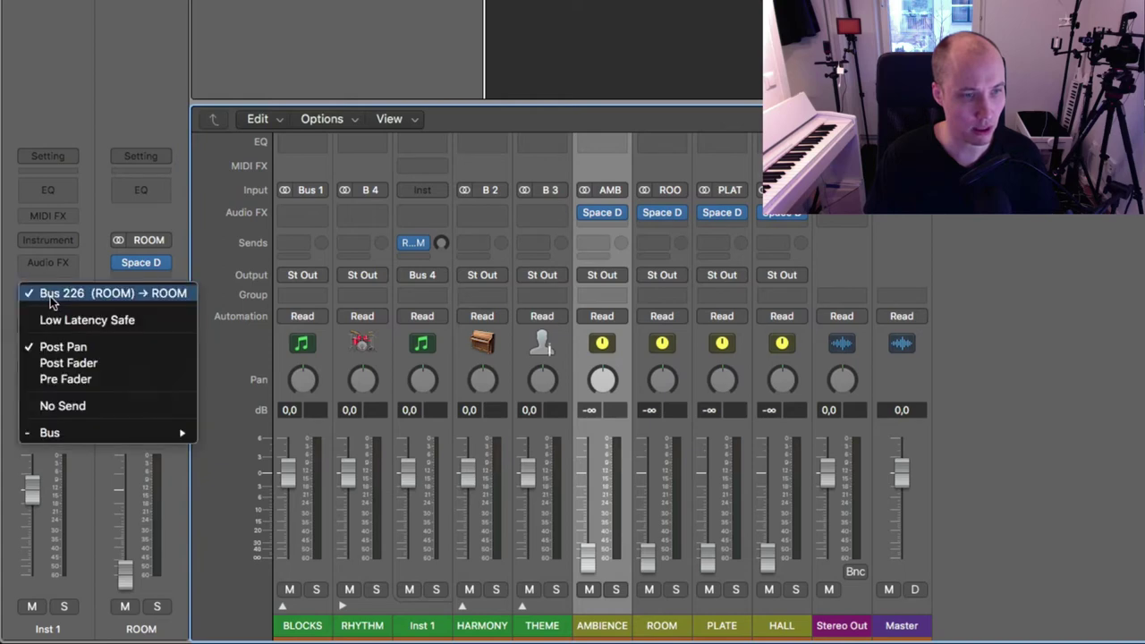
left_click(62, 406)
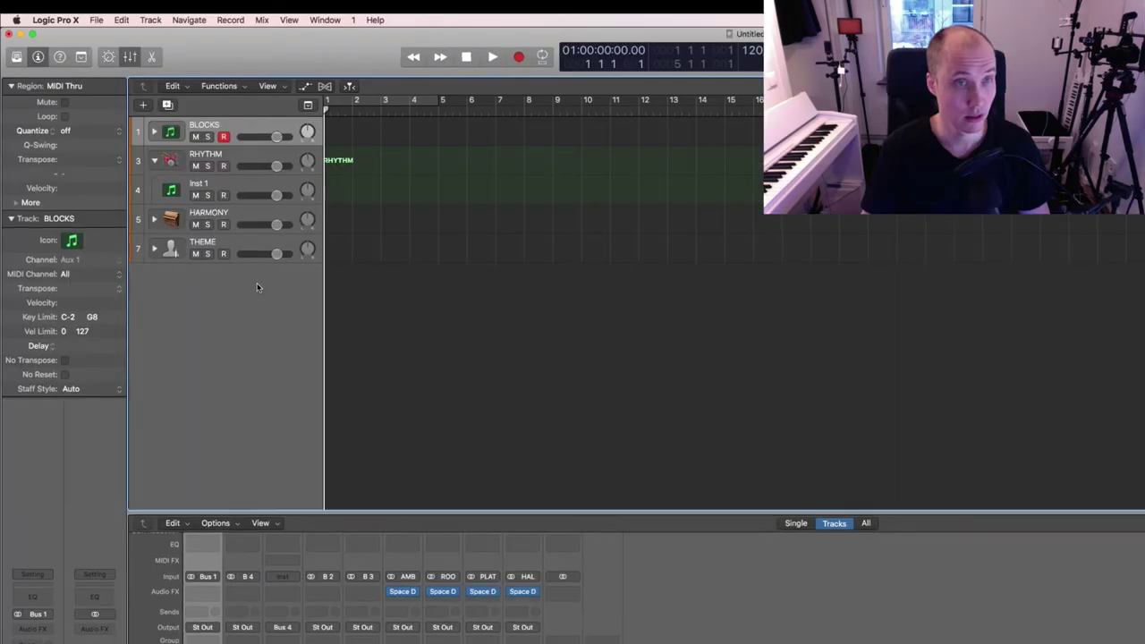
Step: Add a new drummer track and place it above Inst 1 in the RHYTHM stack
key("x")
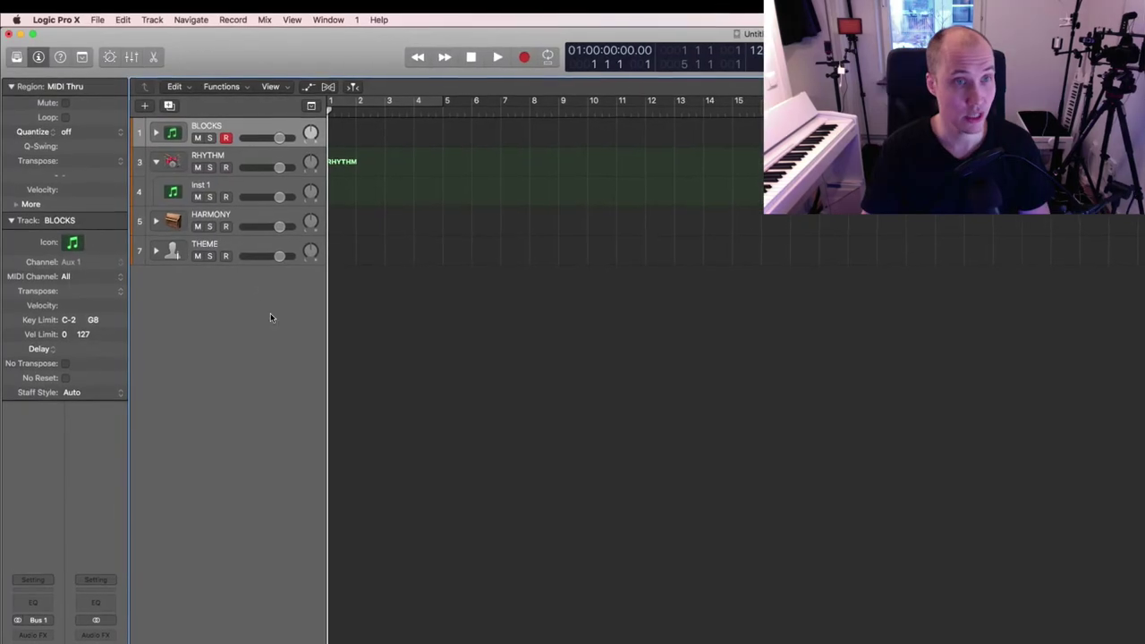
left_click(210, 213)
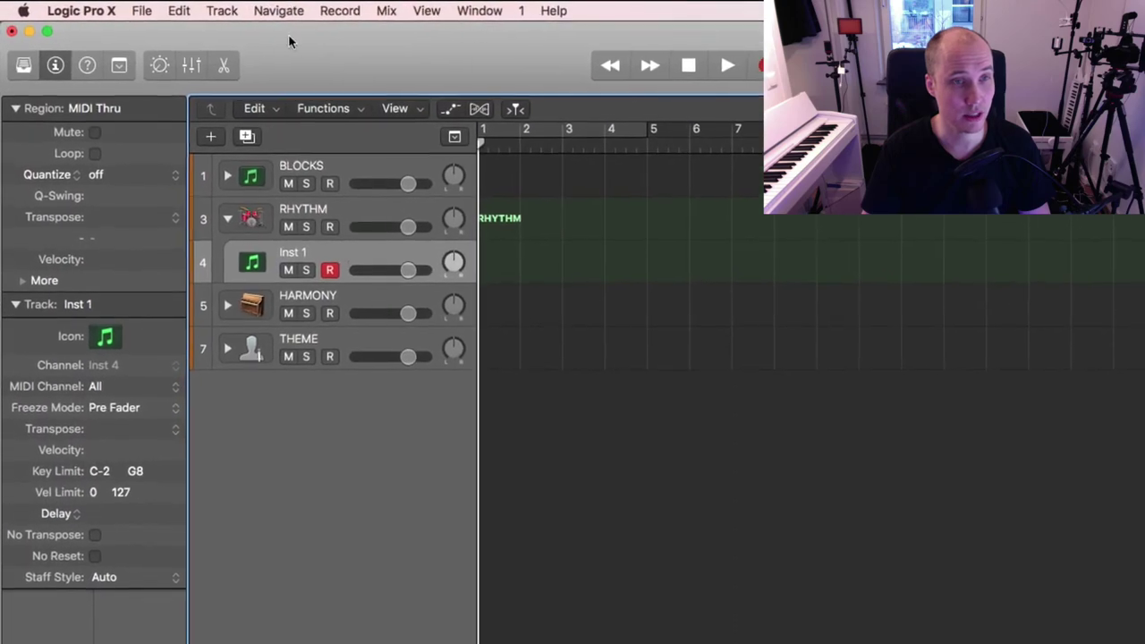
left_click(278, 9)
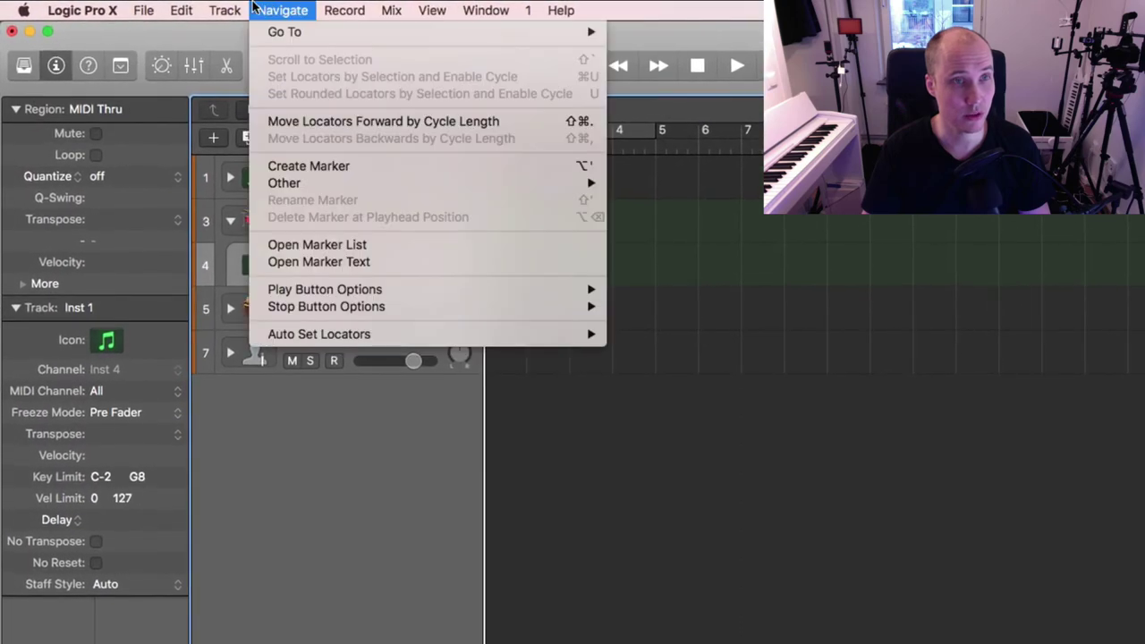
mouse_move(221, 10)
left_click(278, 83)
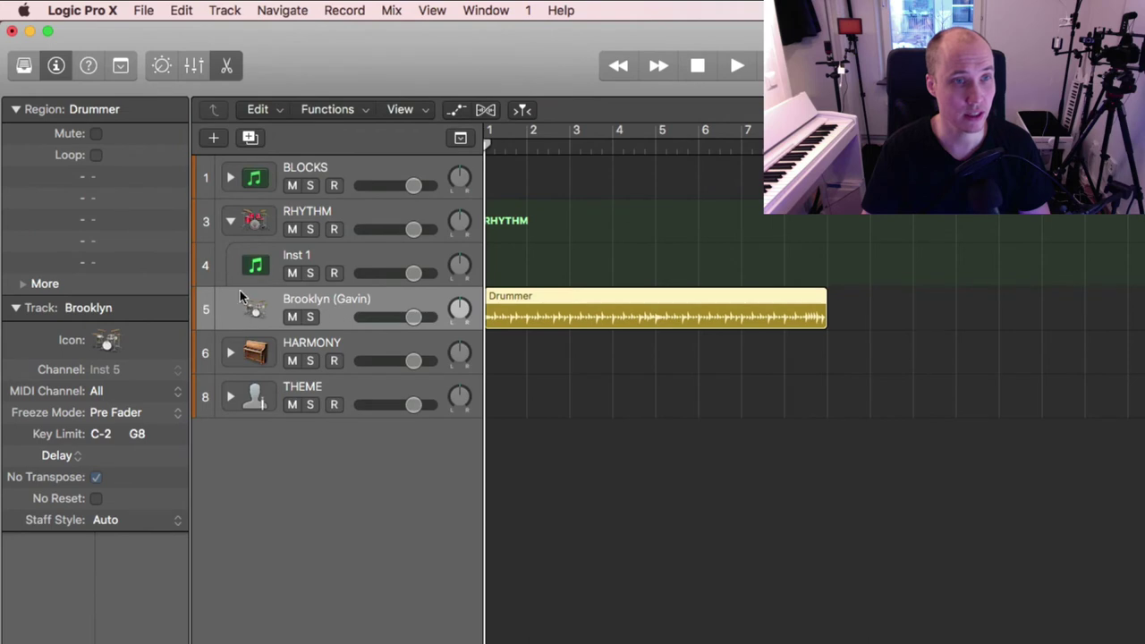
left_click_drag(243, 299, 329, 287)
Step: Expand the HARMONY stack and select its Inst 1 track
left_click(349, 296)
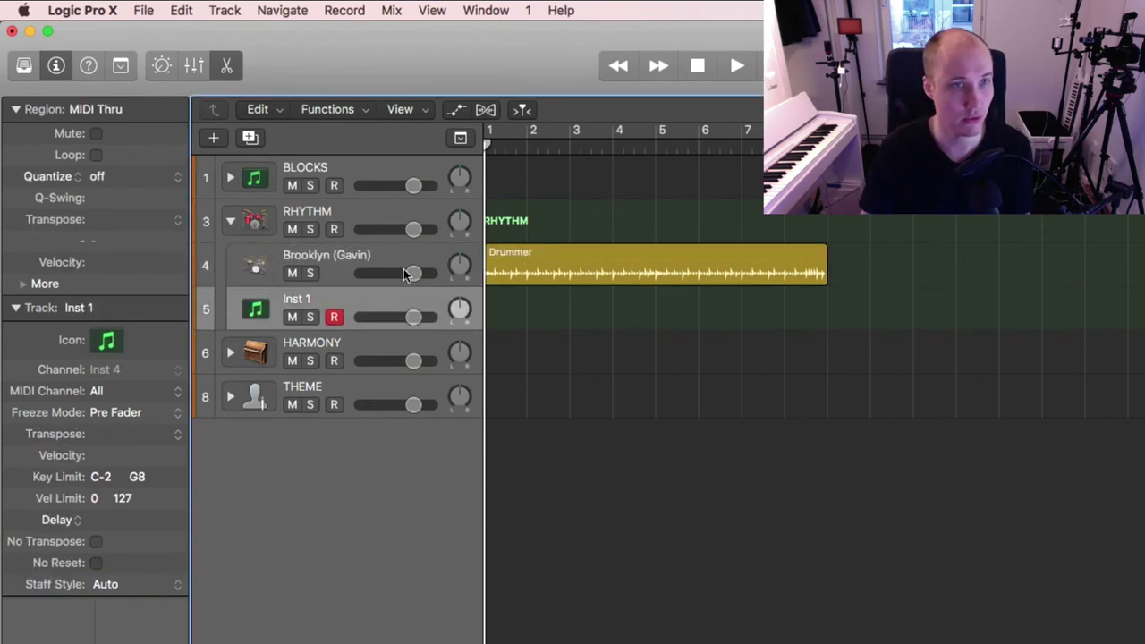
left_click(229, 353)
left_click(364, 387)
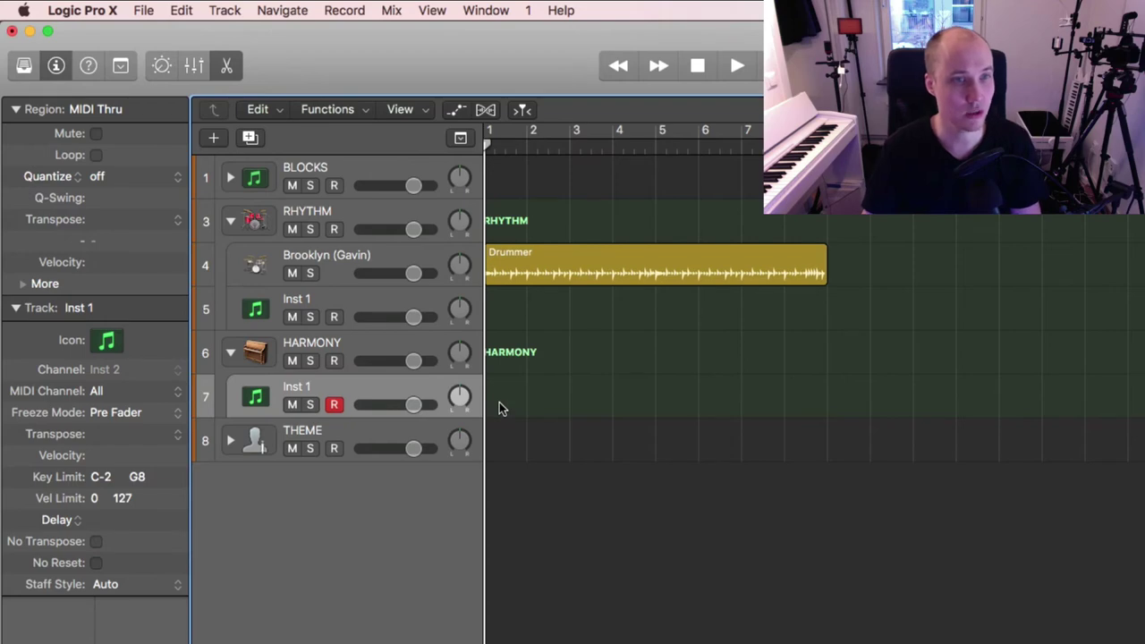
Step: Open HARMONY Inst 1's Kontakt window, move it aside and browse Libraries to load Alicias Keys
key("v")
left_click_drag(450, 79, 988, 102)
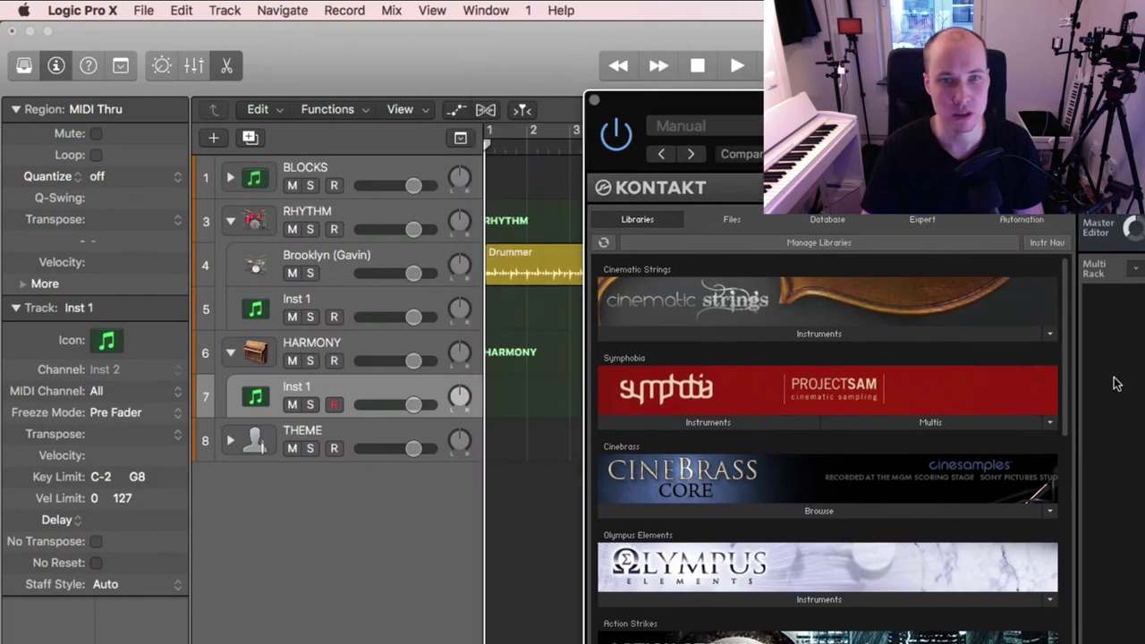
scroll(912, 456, "down", 10)
scroll(894, 460, "down", 8)
scroll(905, 492, "down", 5)
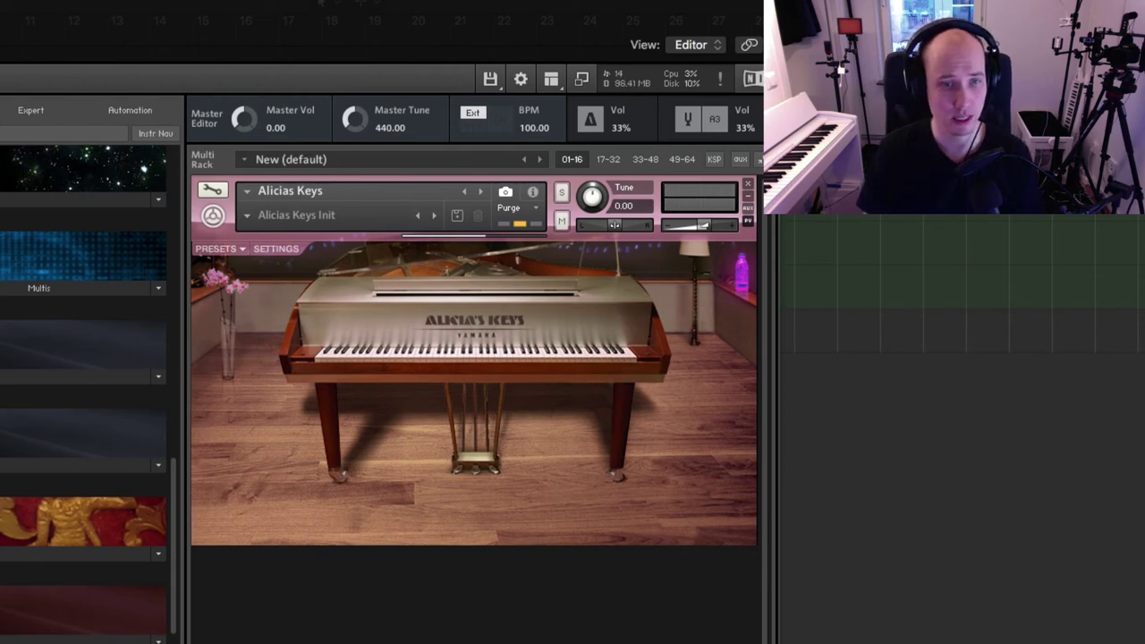
scroll(152, 599, "down", 5)
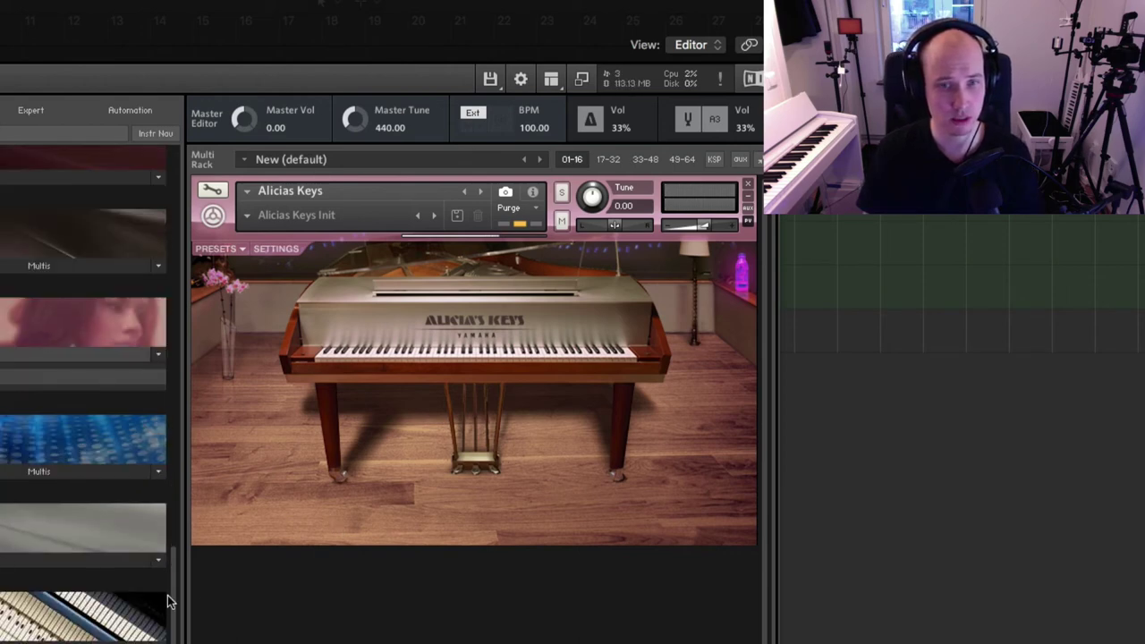
scroll(171, 602, "down", 10)
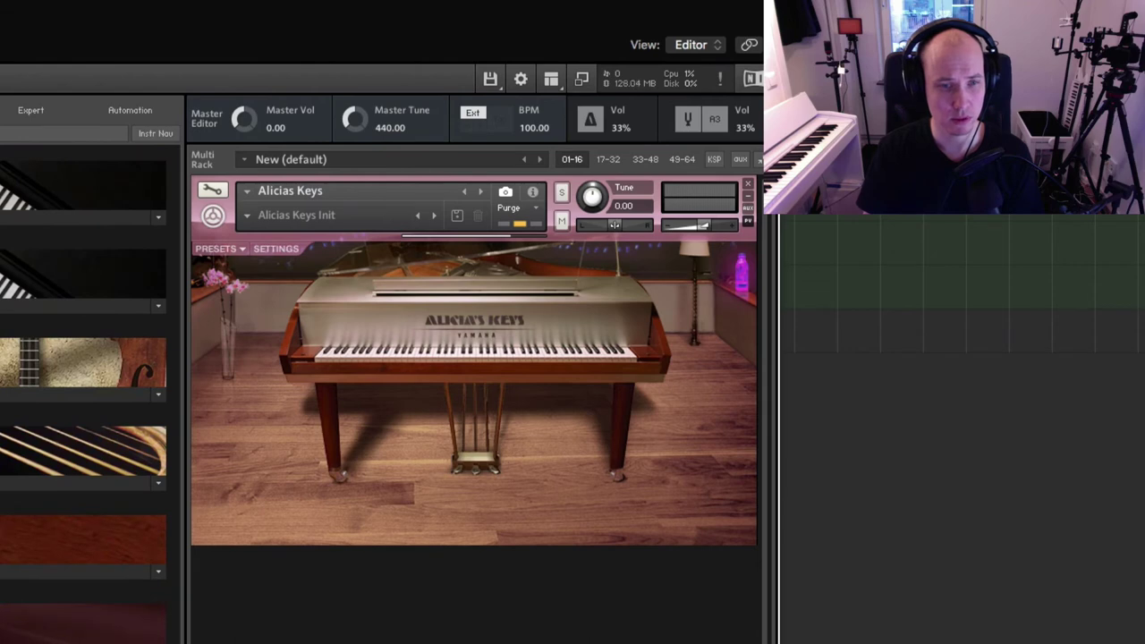
Step: Add Symphobia's 1 String Ensemble Mixed below Alicias Keys and set it to MIDI channel A 1
left_click_drag(176, 617, 178, 212)
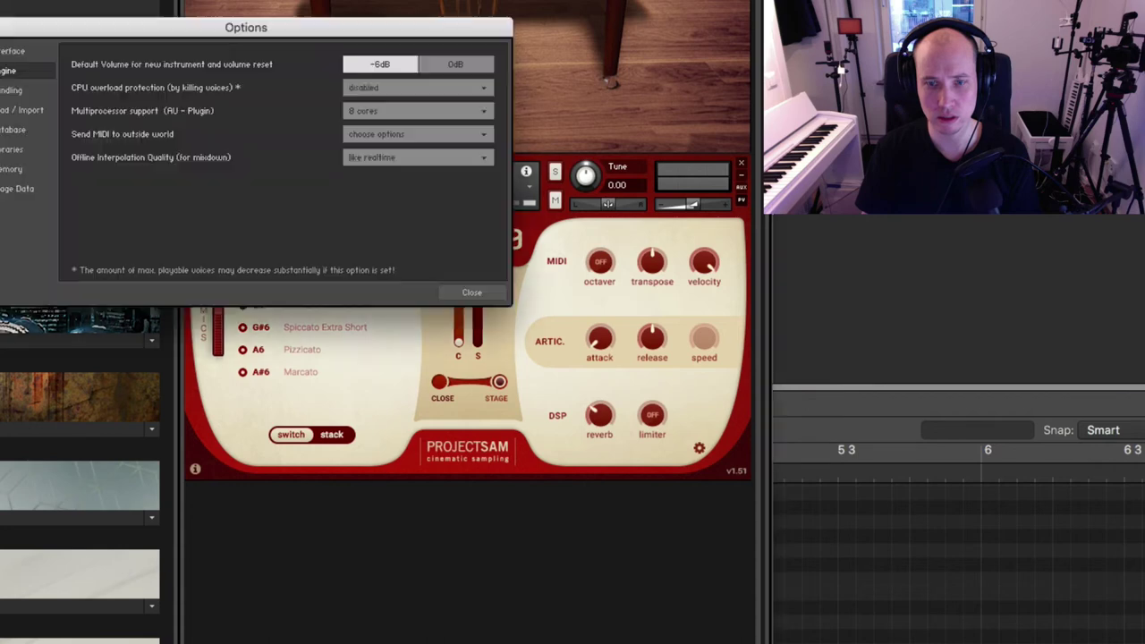
left_click(471, 293)
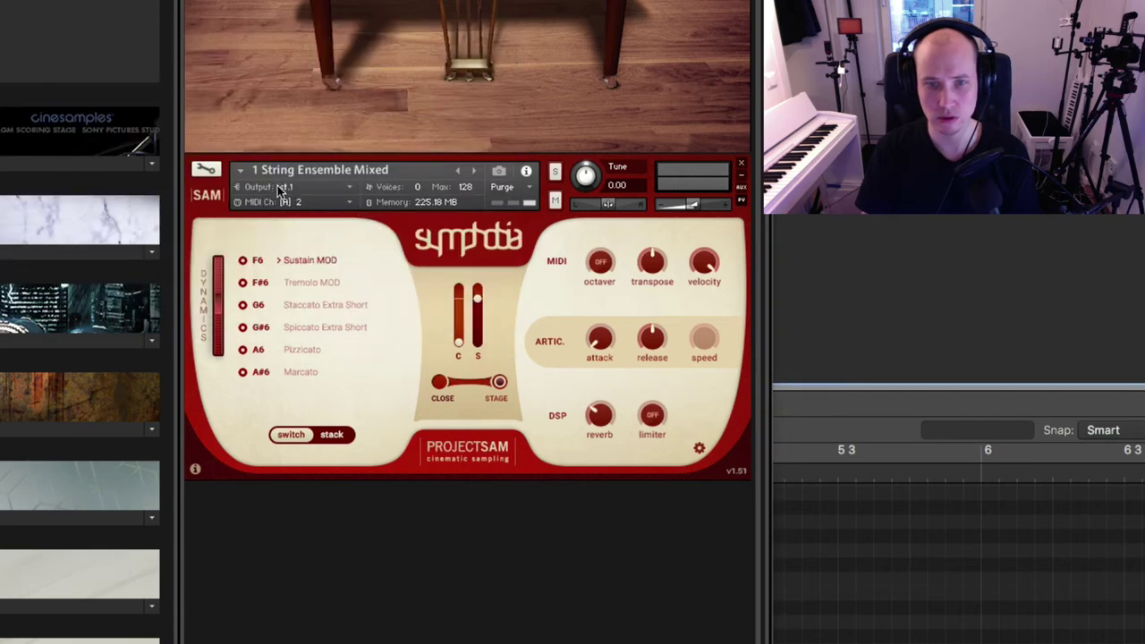
left_click(347, 203)
mouse_move(357, 227)
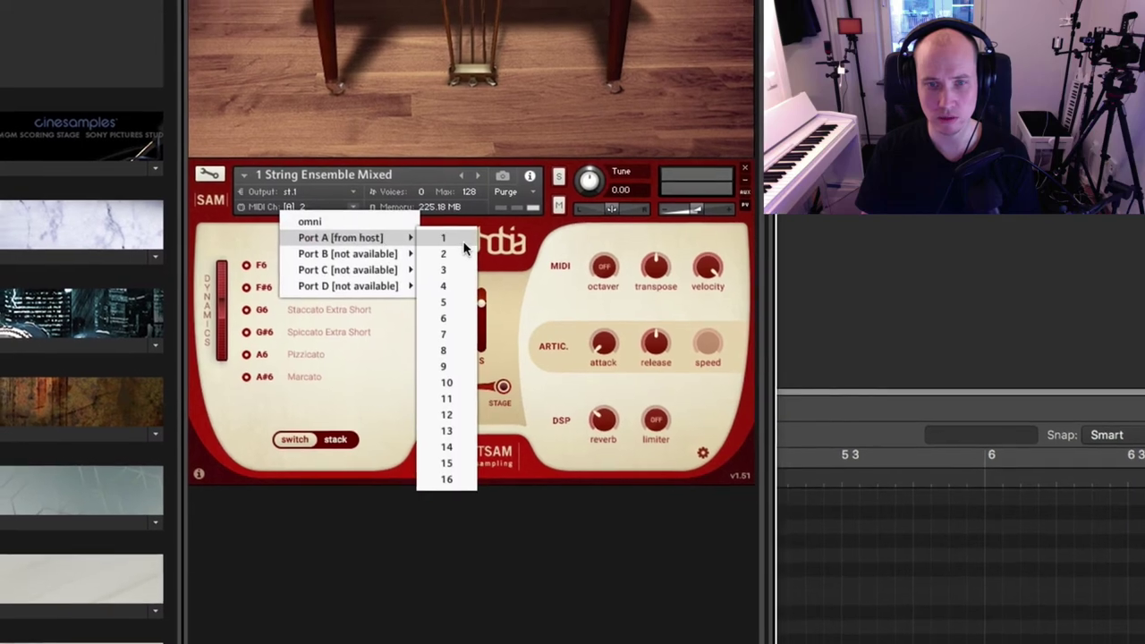
left_click(458, 238)
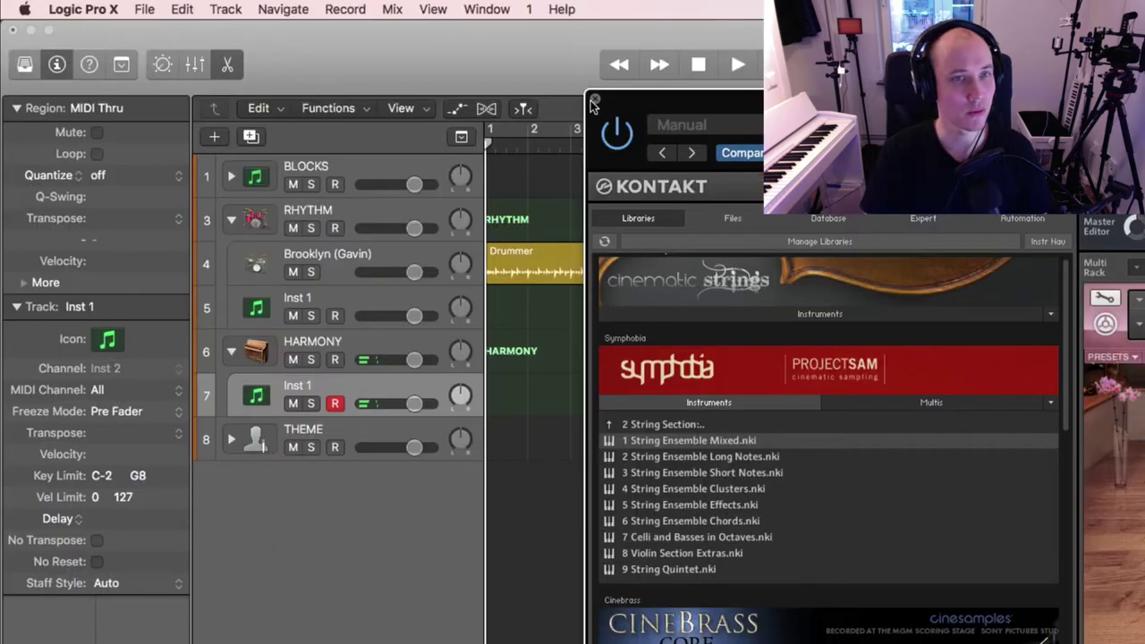
Step: Close Kontakt, expand the THEME stack and open the Kontakt plug-in on its Inst 1
left_click(594, 98)
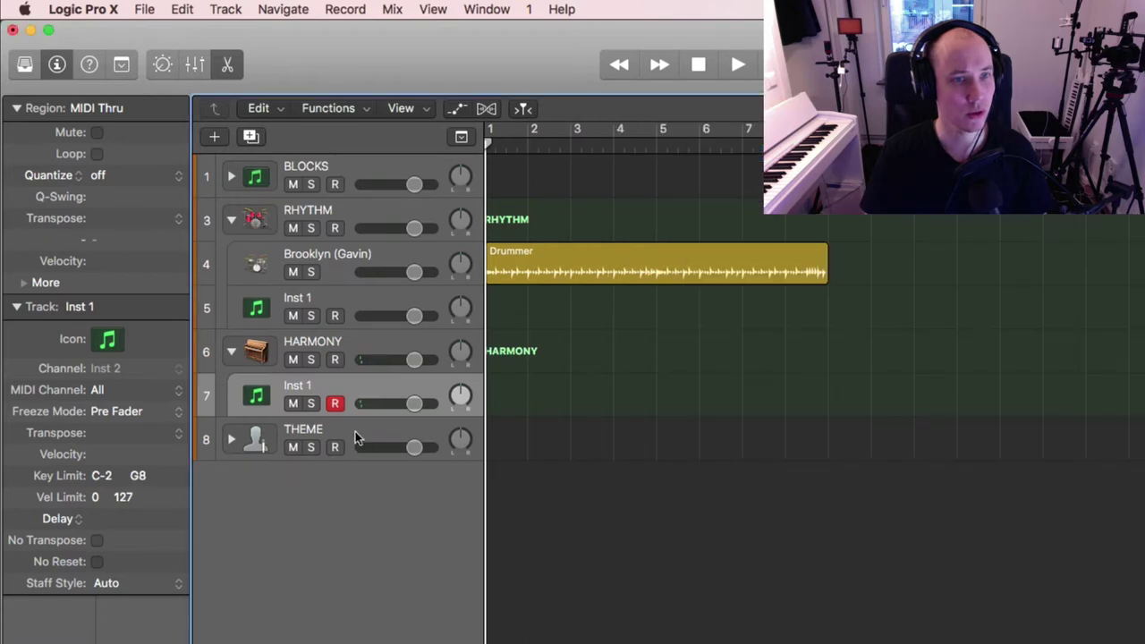
left_click(224, 444)
left_click(226, 440)
left_click(363, 476)
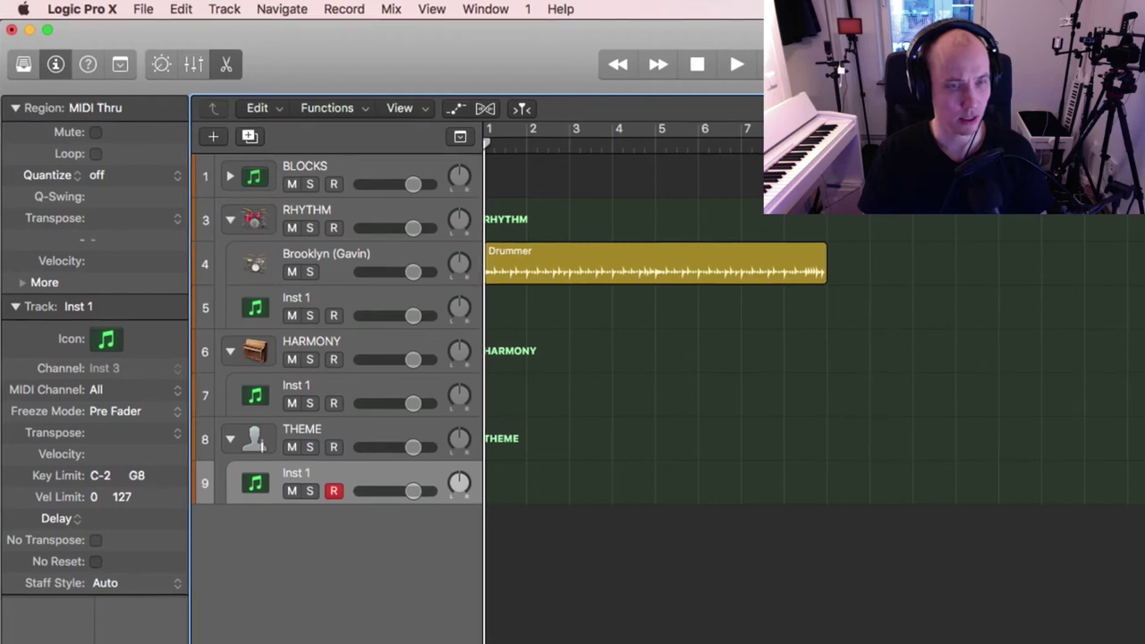
key("v")
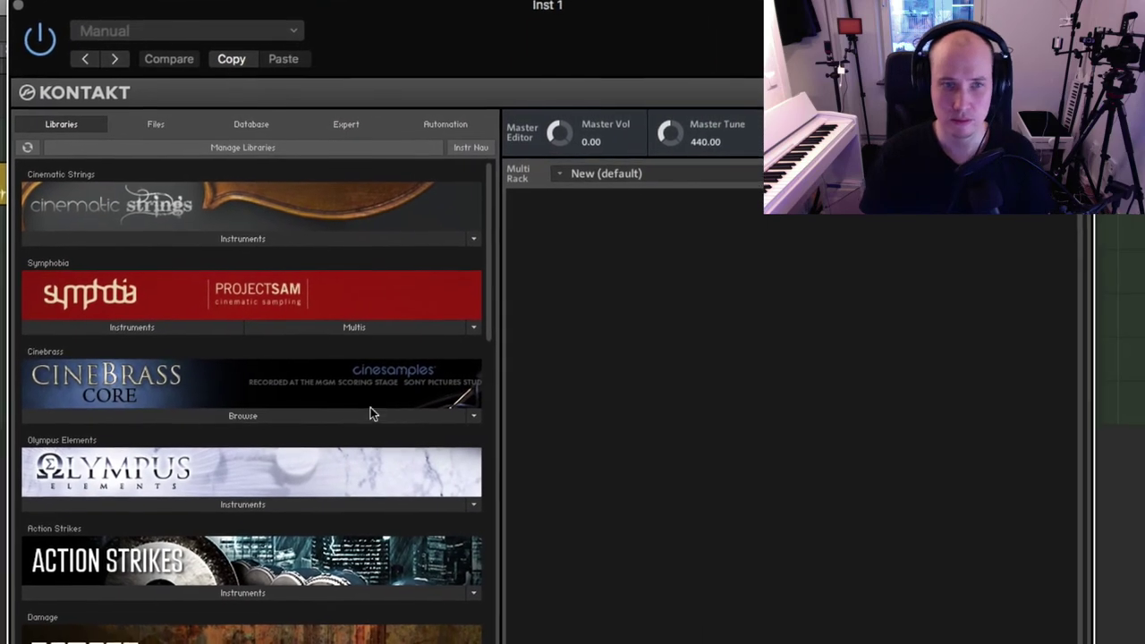
Step: Load Strings with Brass Ensemble Mixed.nki from Symphobia's 1 Mixed Orchestra folder into the rack
scroll(508, 309, "down", 1)
mouse_move(486, 305)
left_mouse_down()
mouse_move(493, 363)
mouse_move(501, 241)
mouse_move(500, 316)
left_mouse_up()
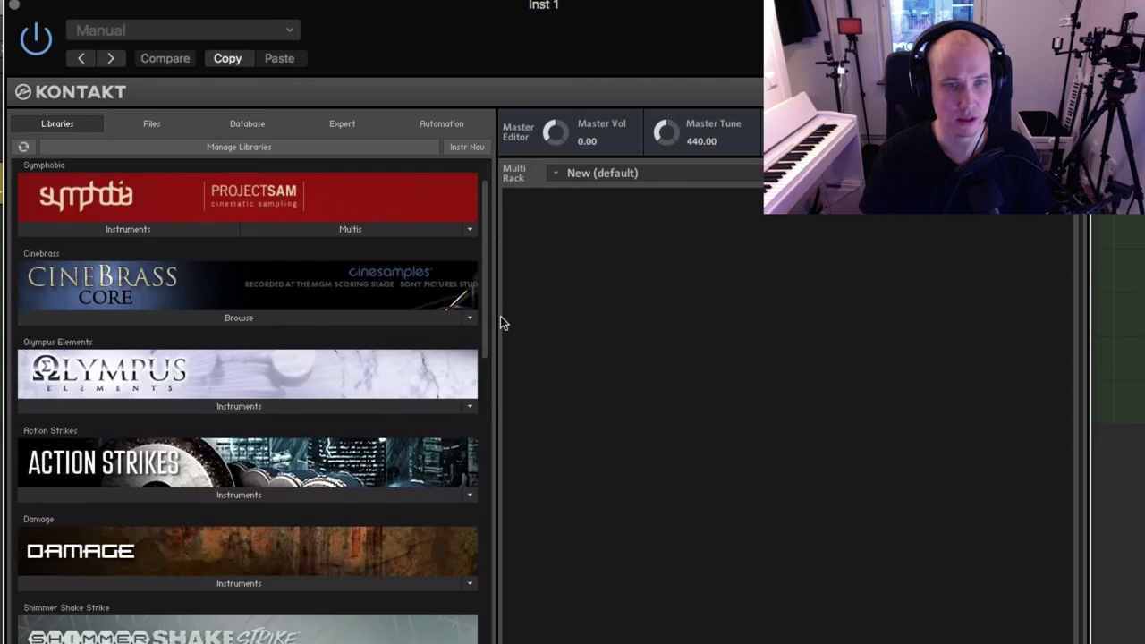
scroll(348, 318, "up", 3)
left_click(200, 325)
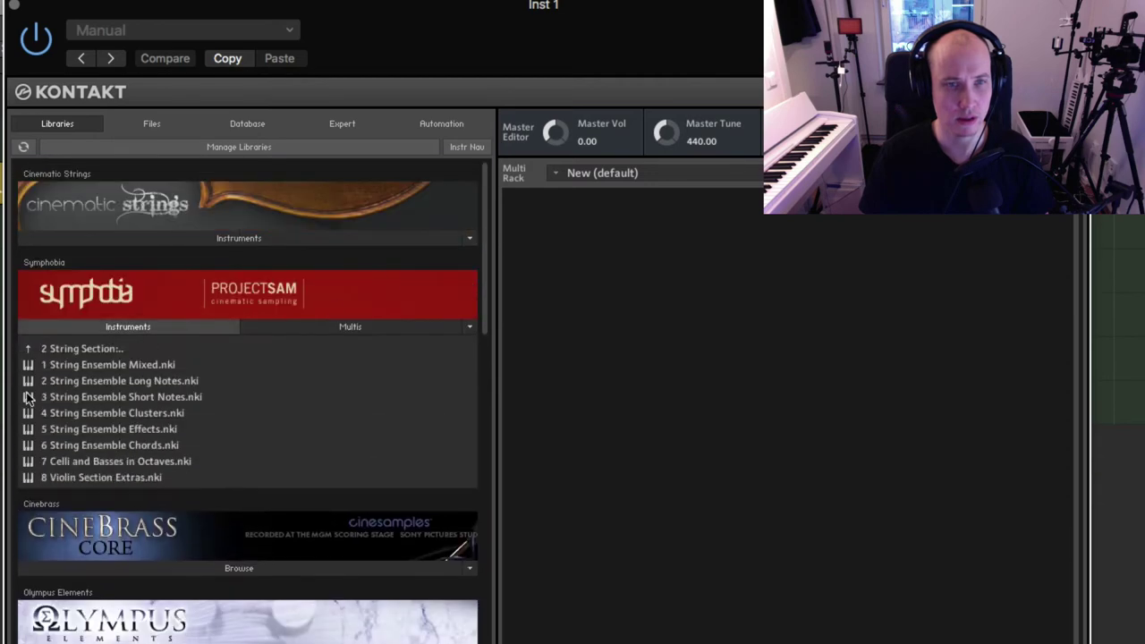
left_click(89, 349)
double_click(90, 348)
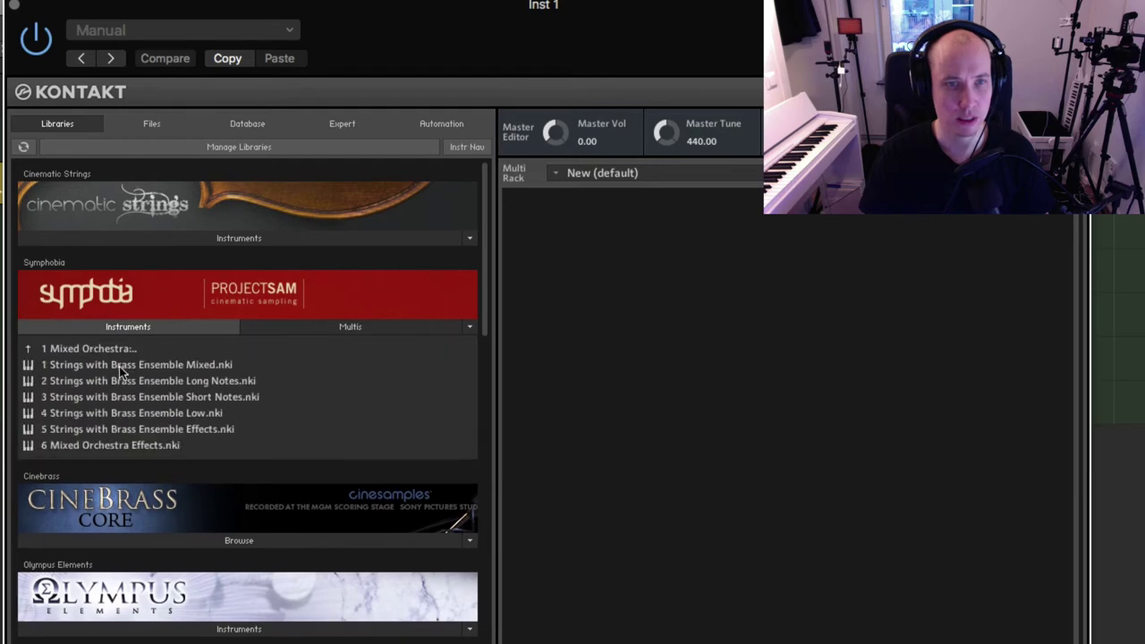
left_click_drag(119, 366, 746, 338)
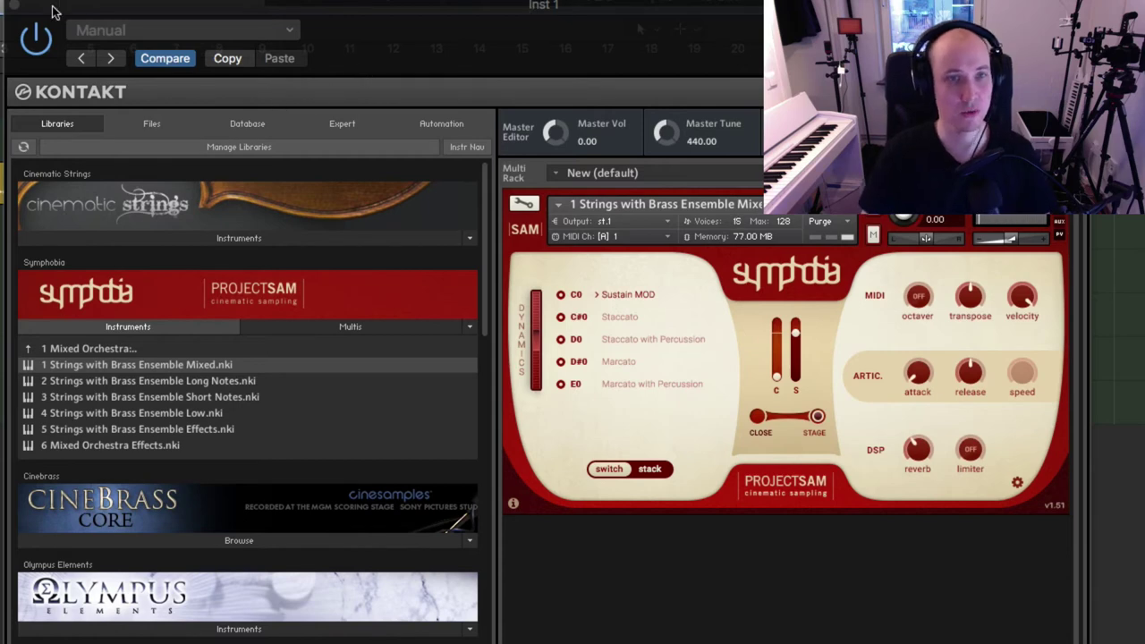
left_click(12, 2)
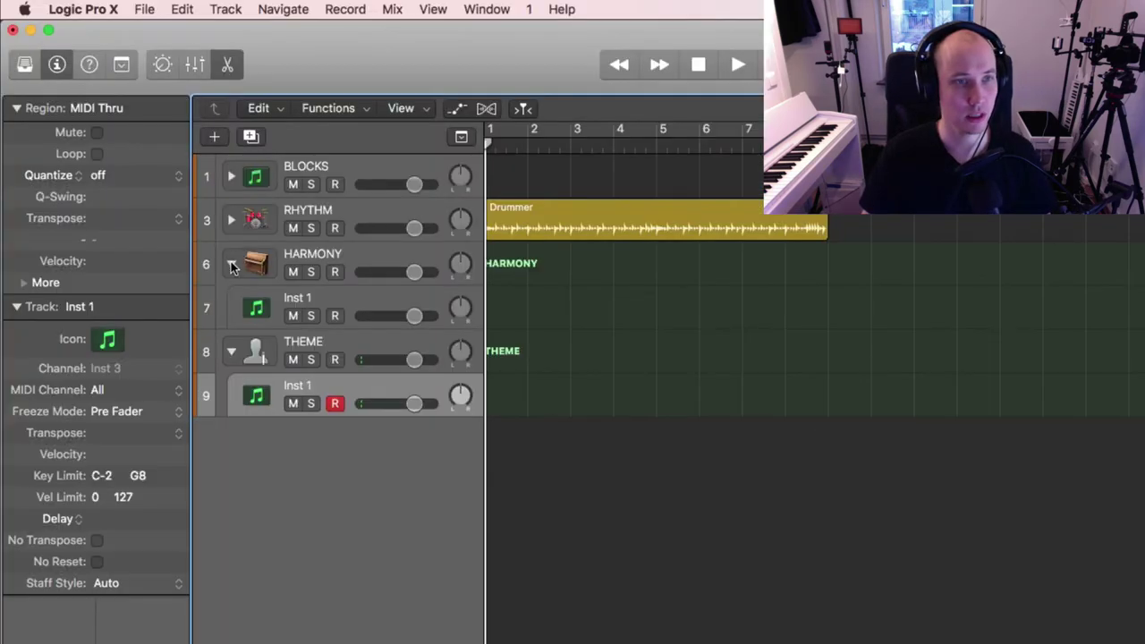
key("super+BackSpace")
key("super+BackSpace")
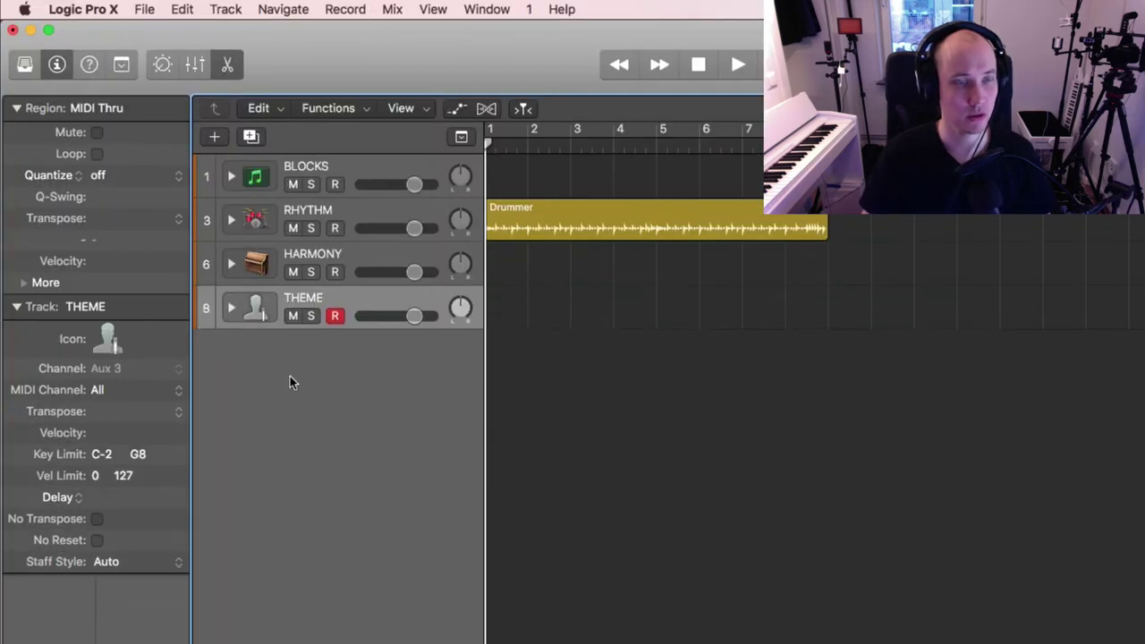
left_click(231, 176)
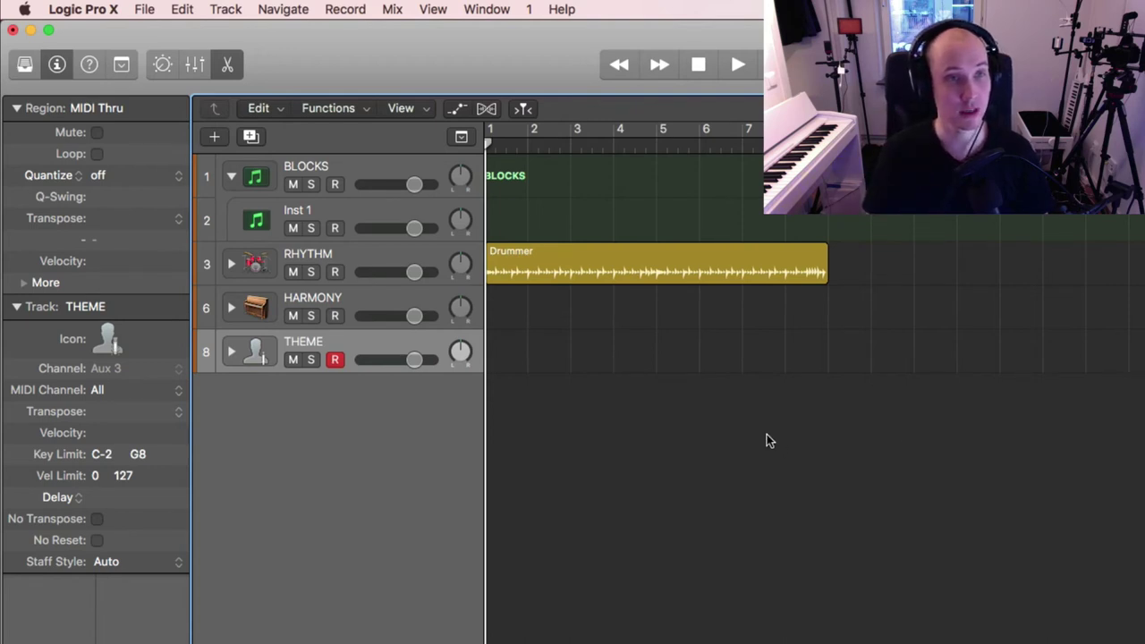
left_click(230, 175)
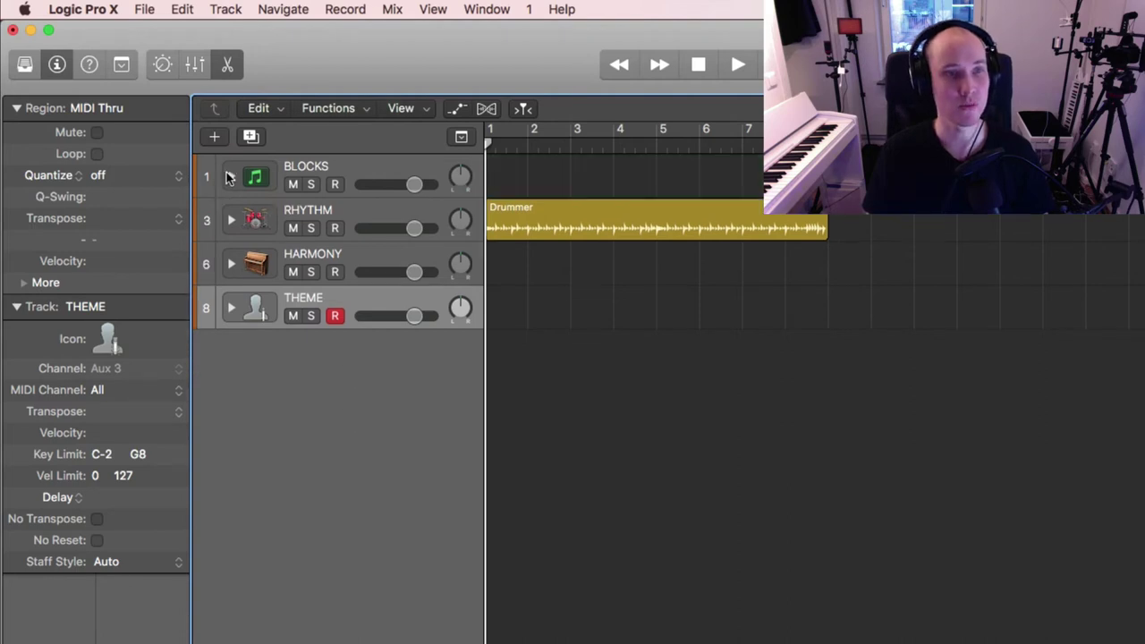
left_click(335, 183)
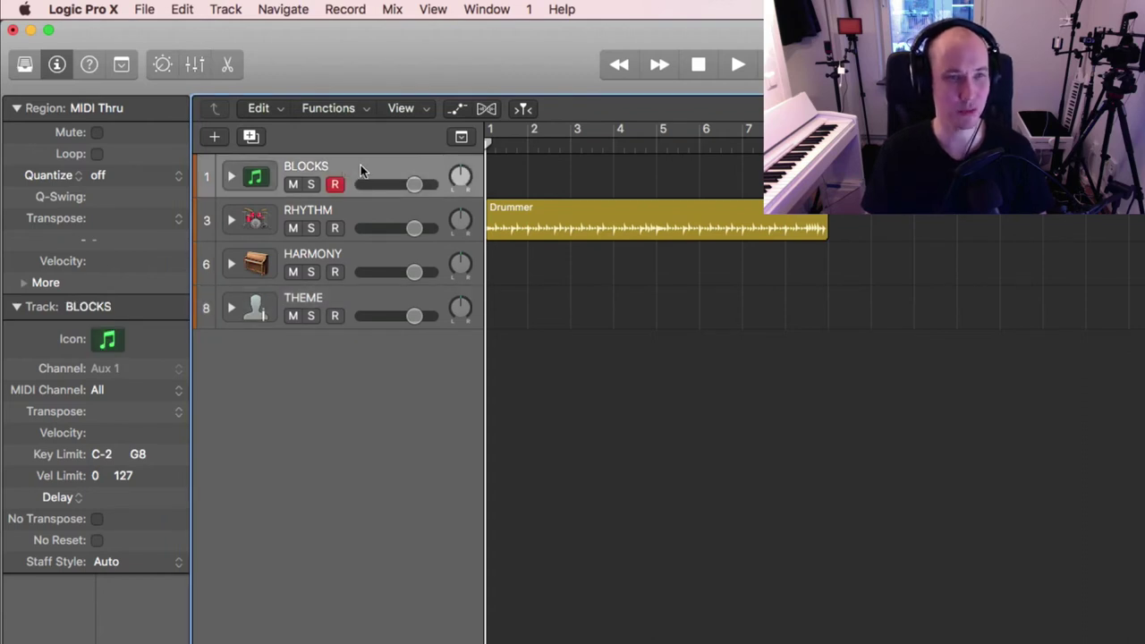
key("super+d")
key("super+z")
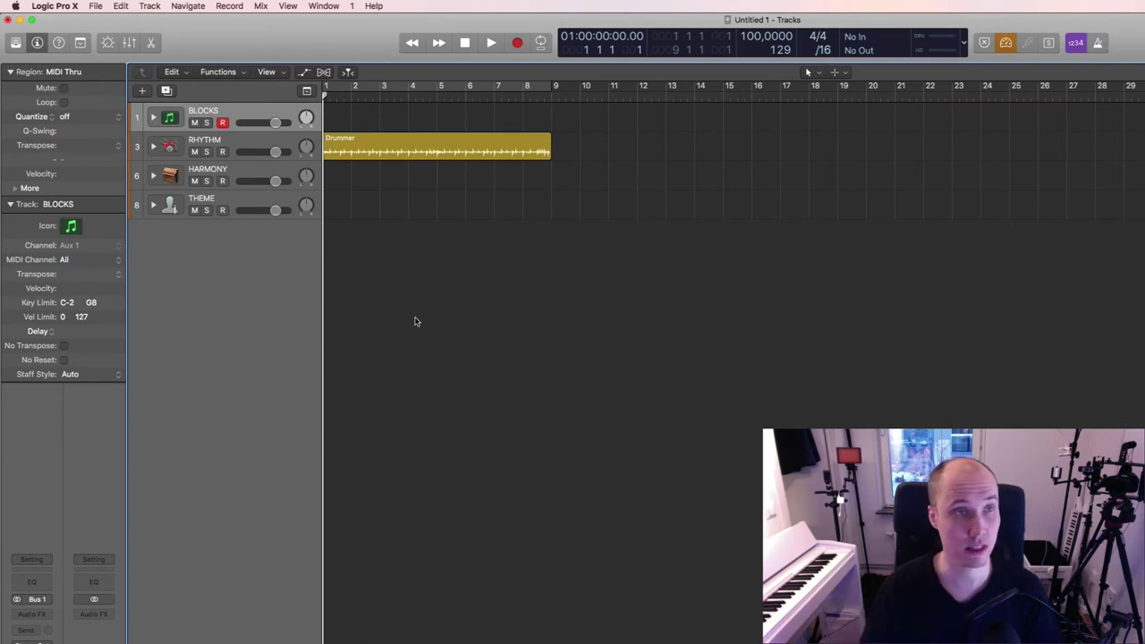
Step: Save the project as a template named GMT
left_click(96, 6)
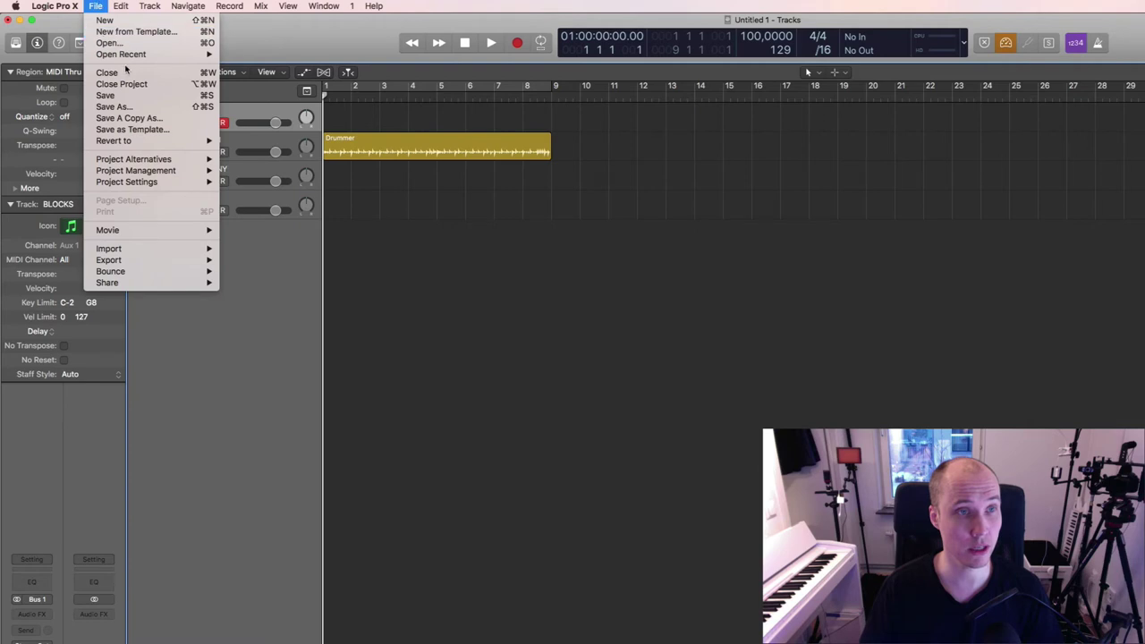
left_click(129, 131)
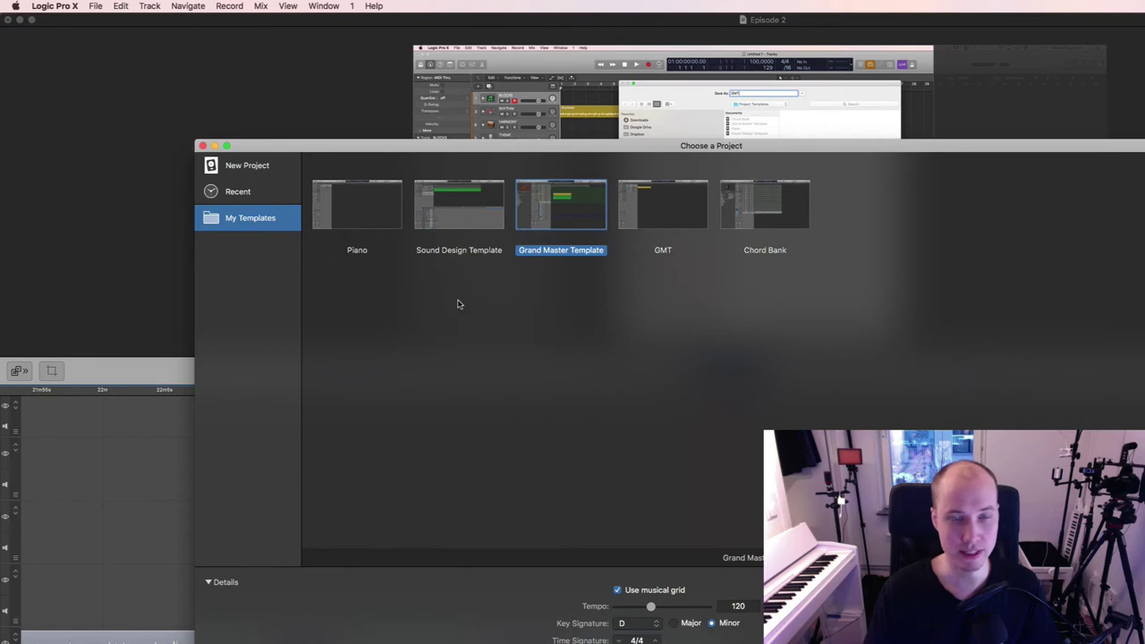
Step: Start a new project from the GMT template in My Templates
left_click(662, 215)
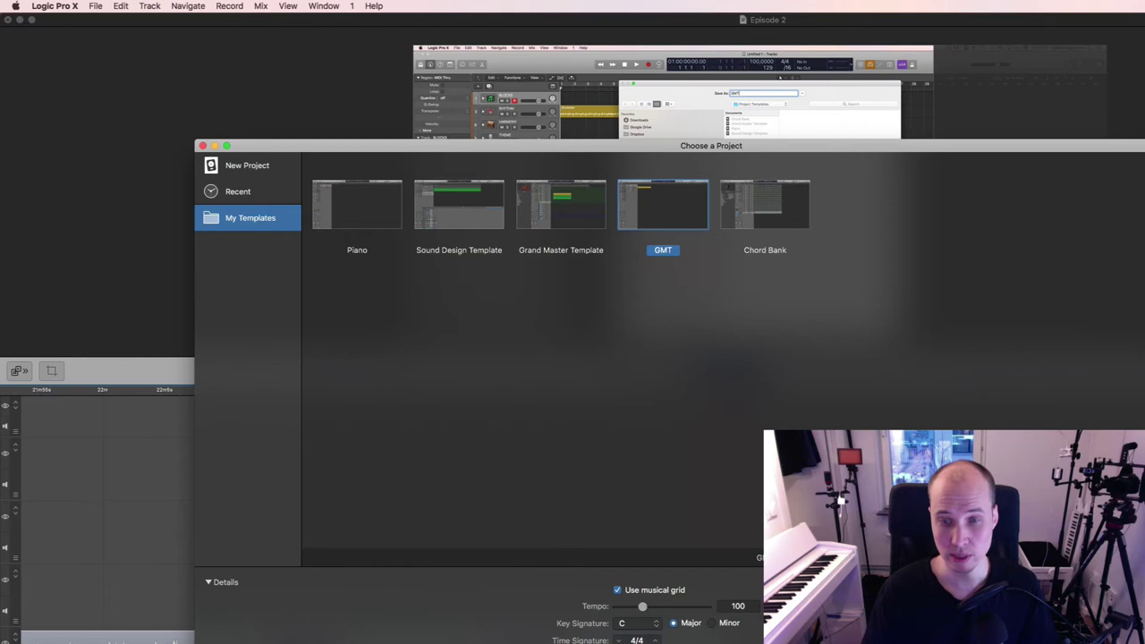
key("Return")
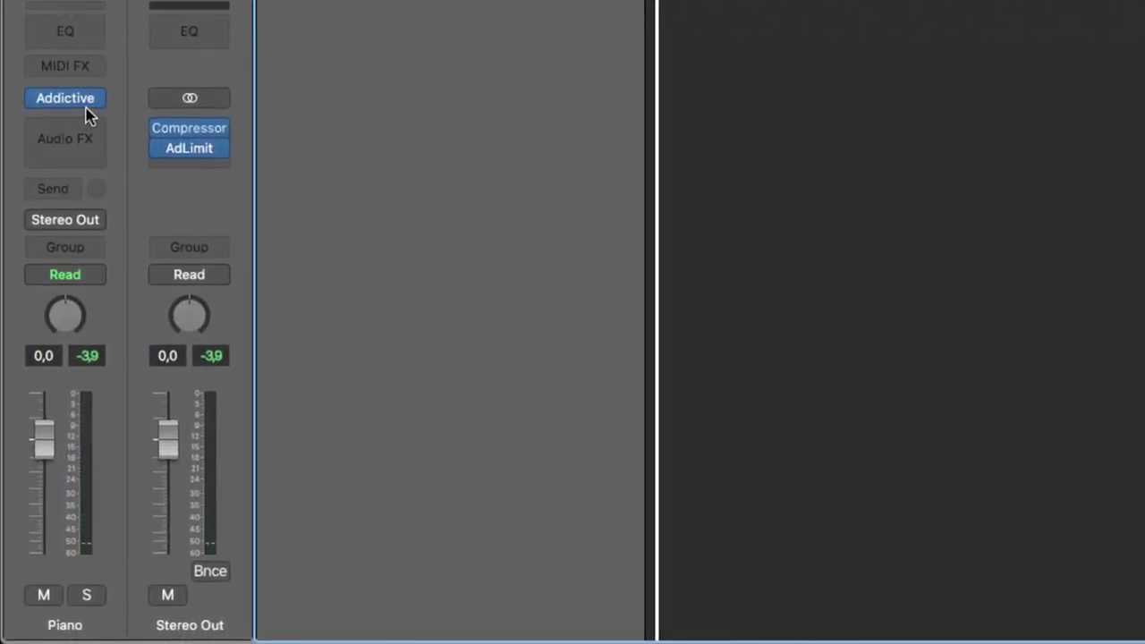
Step: Open the Piano channel's MIDI FX slot and go to Audio Units > Mixed In Key > Captain Chords
mouse_move(92, 97)
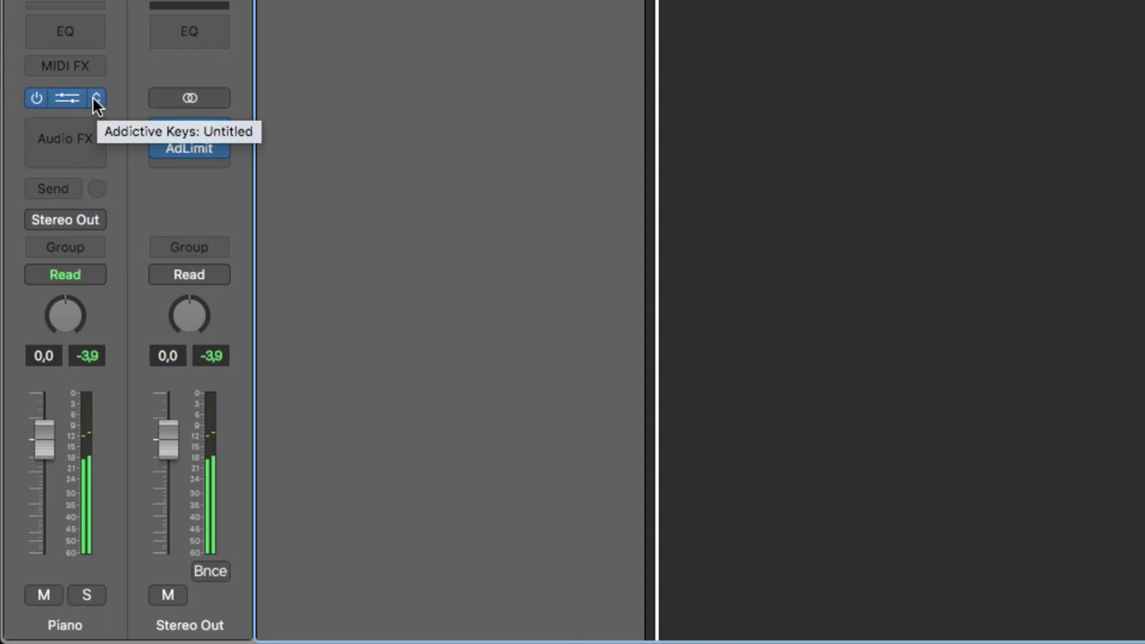
left_click(93, 66)
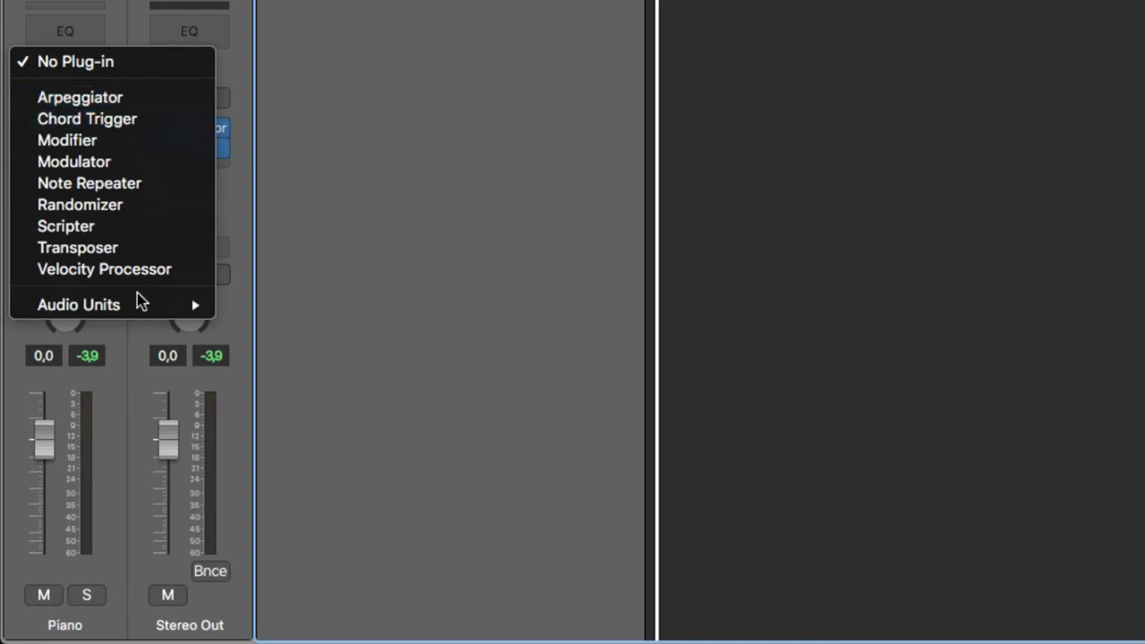
mouse_move(141, 304)
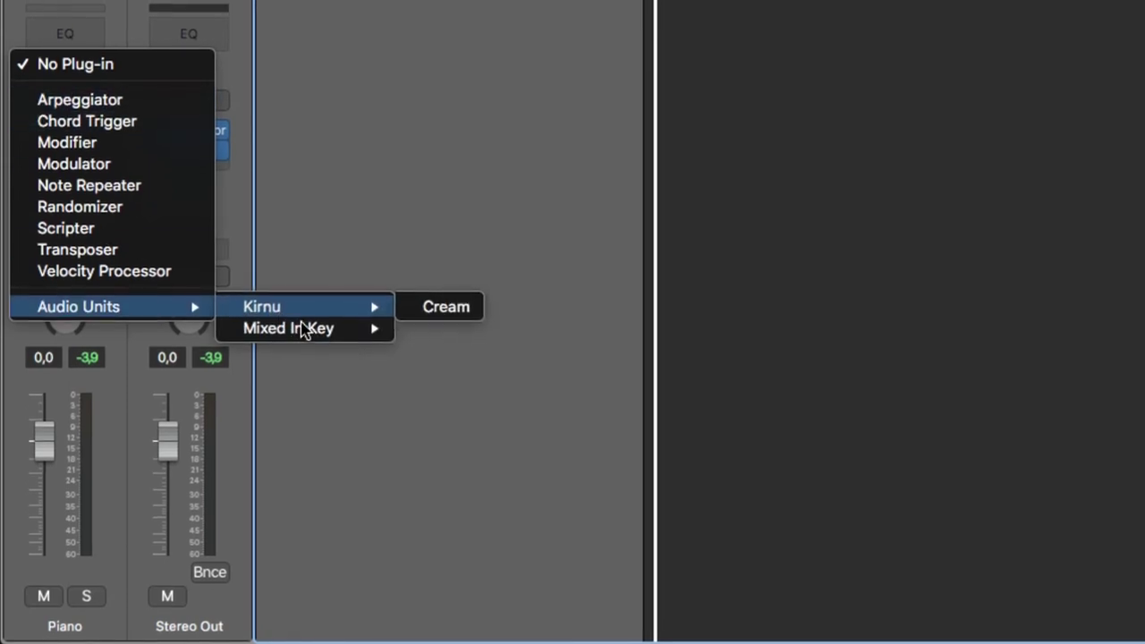
mouse_move(333, 333)
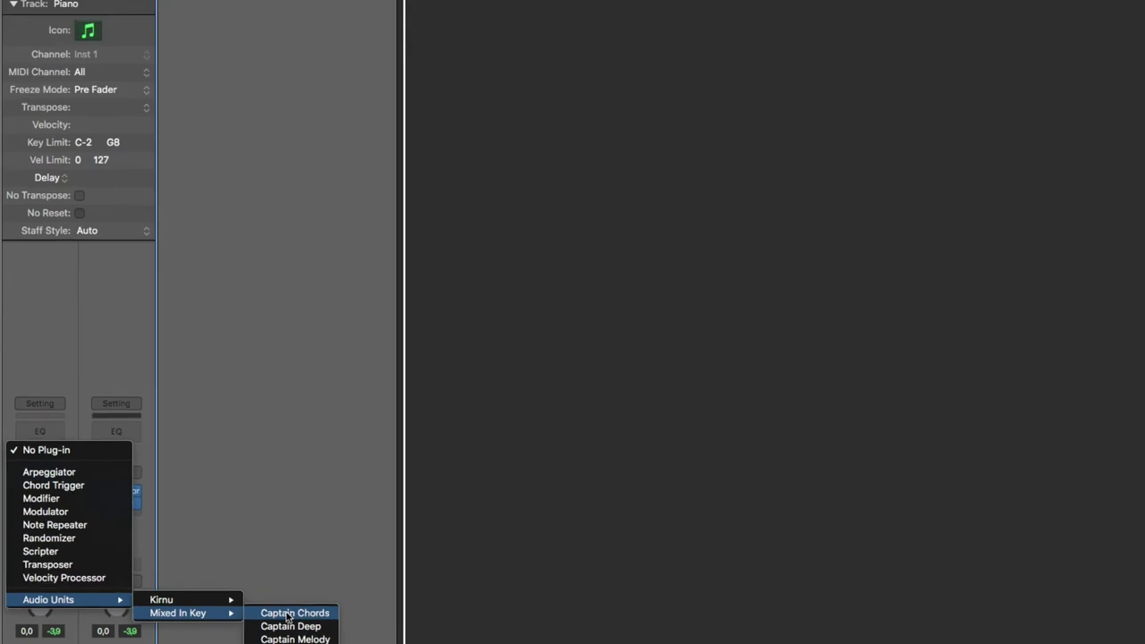
Step: Load Captain Chords, start an A Minor session and enlarge its window beside the tracks
left_click(288, 614)
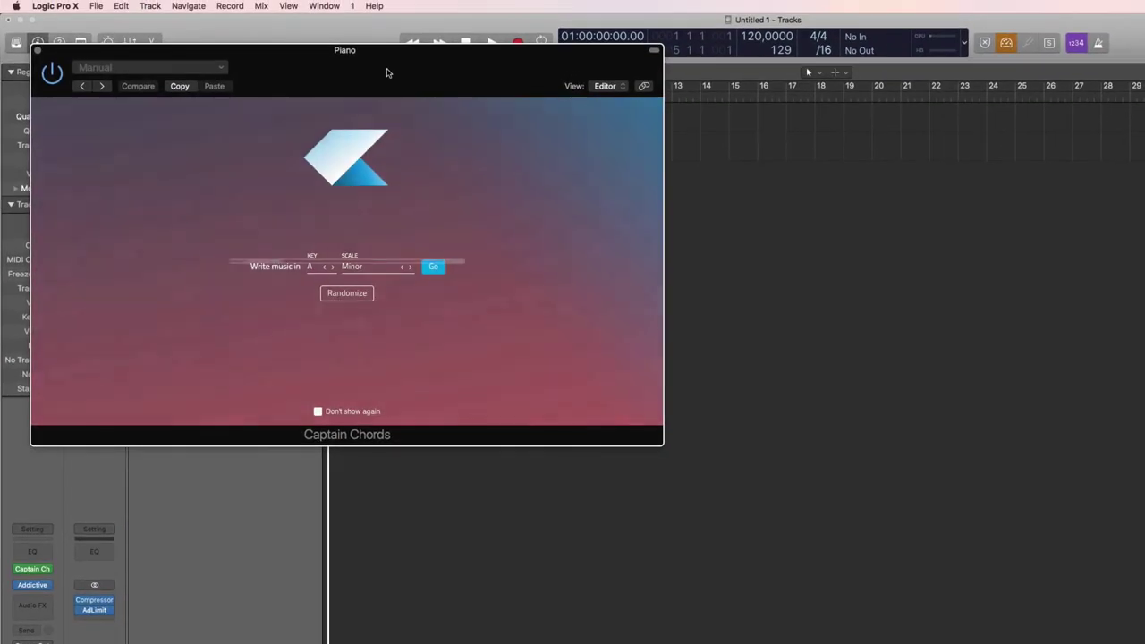
left_click_drag(387, 72, 711, 232)
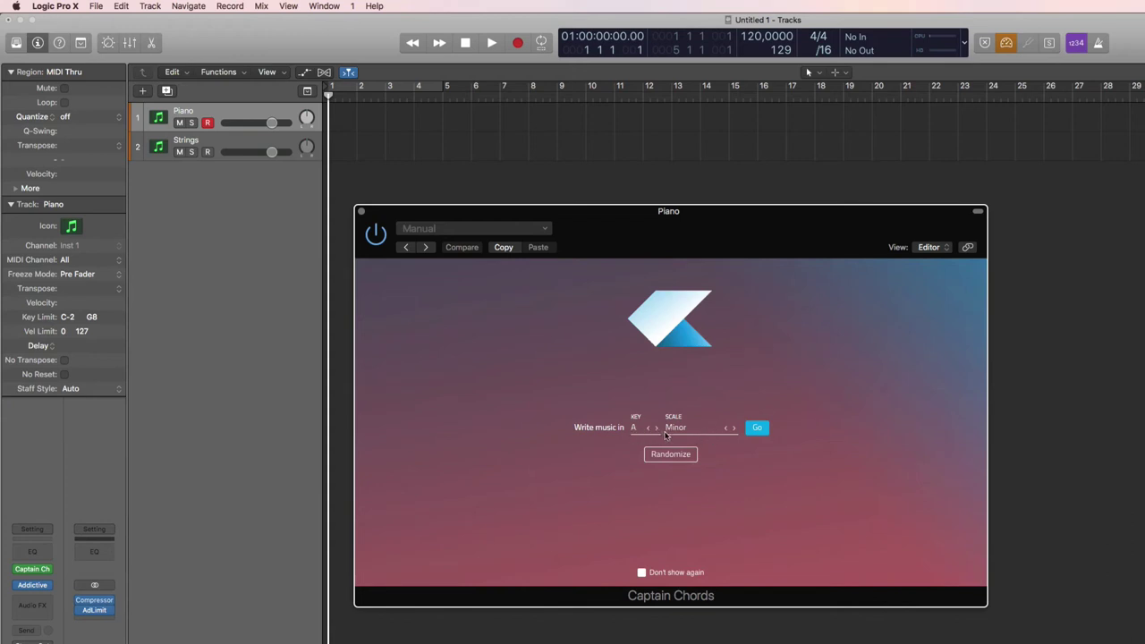
left_click(757, 427)
left_click_drag(694, 227, 572, 129)
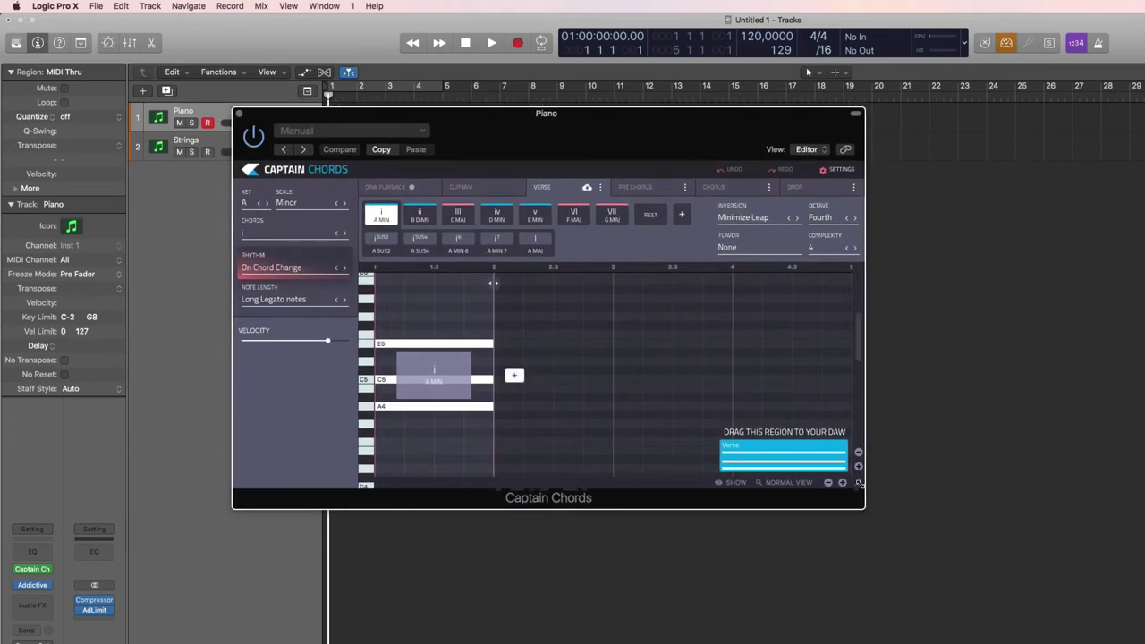
left_click_drag(865, 491, 1136, 639)
left_click_drag(761, 130, 760, 147)
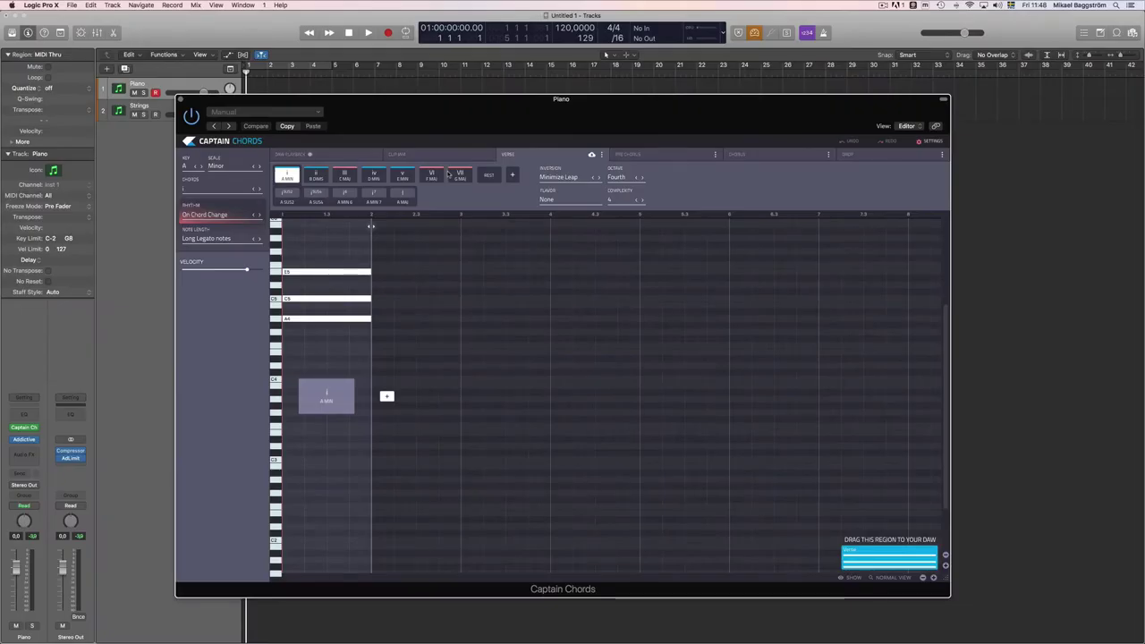
left_click(448, 173)
left_click(448, 174)
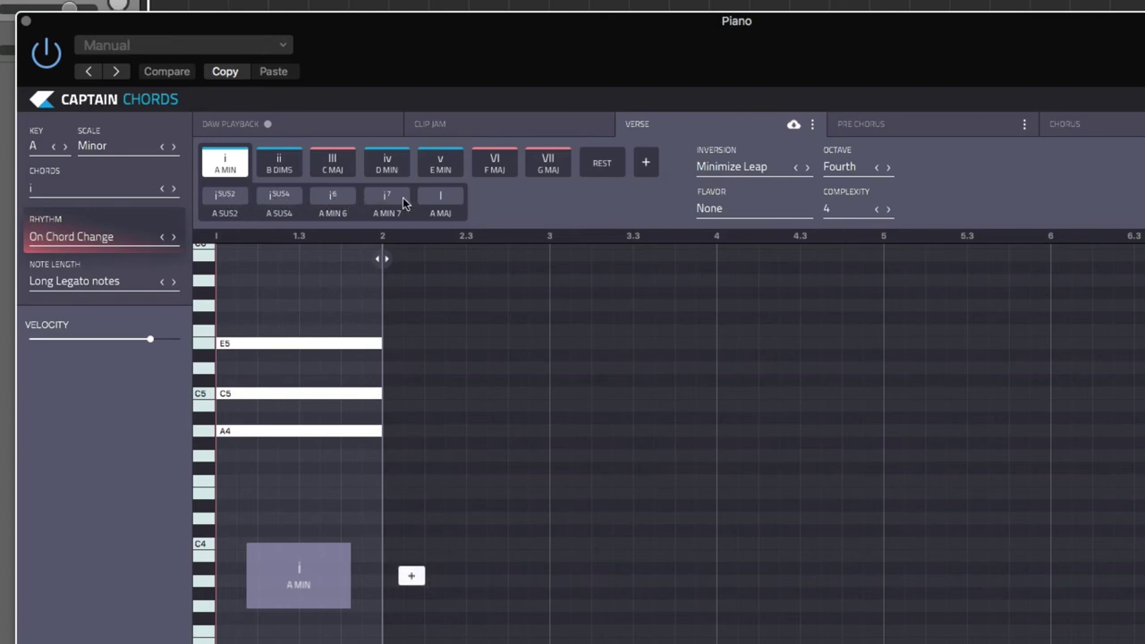
left_click(264, 172)
left_click(332, 163)
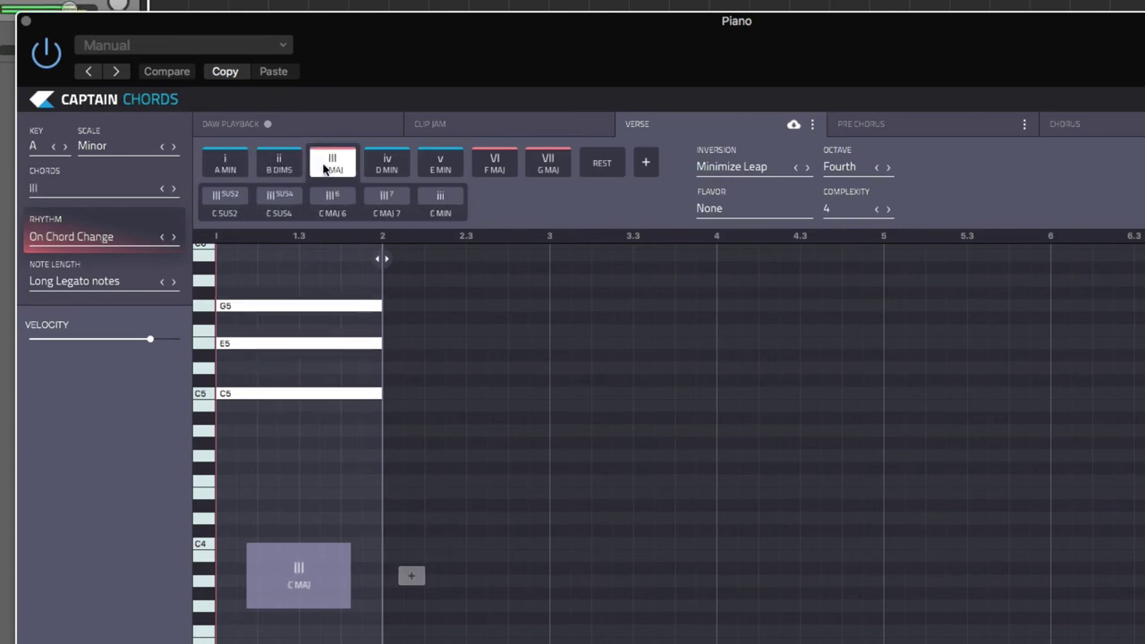
left_click(234, 161)
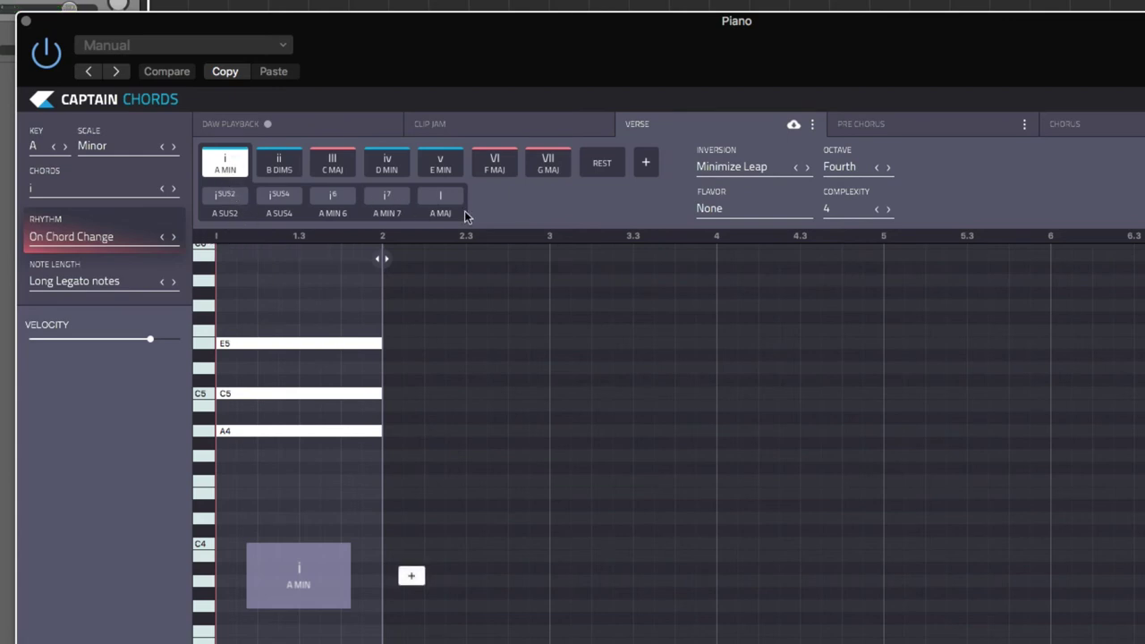
left_click(234, 199)
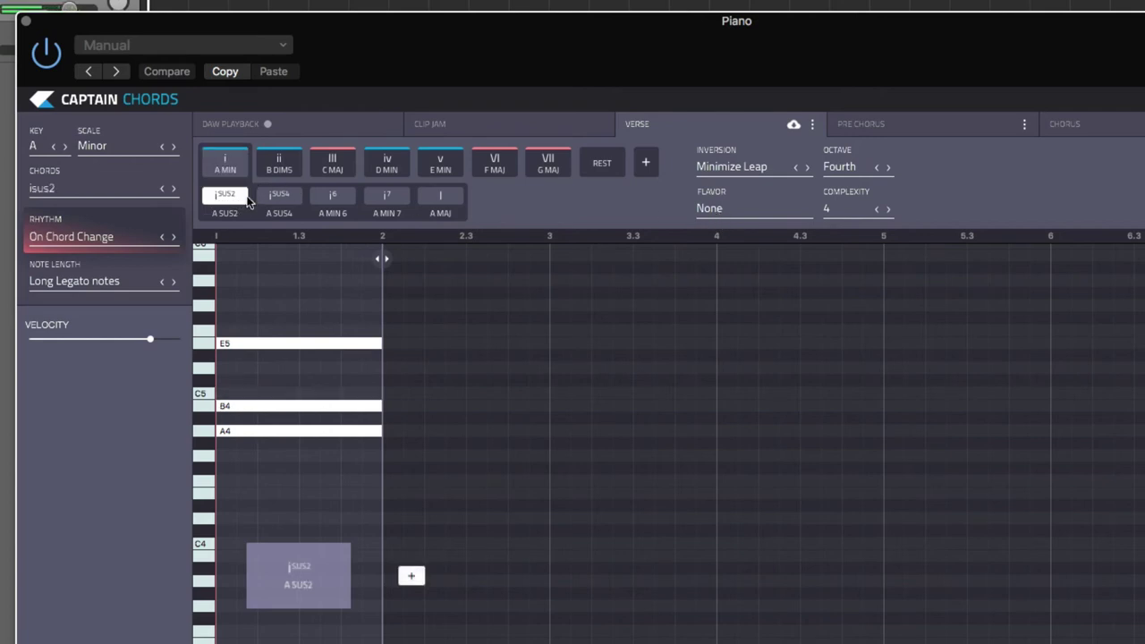
left_click(275, 201)
left_click(225, 165)
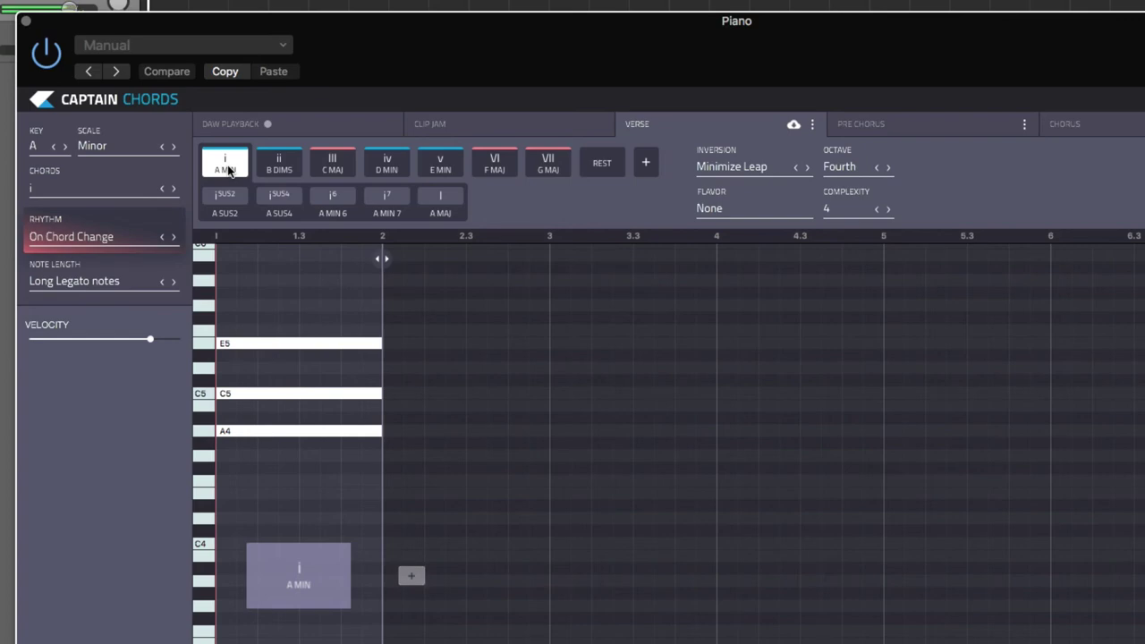
Step: Add a second chord, III C MAJ, keeping chord complexity at 4
left_click(411, 577)
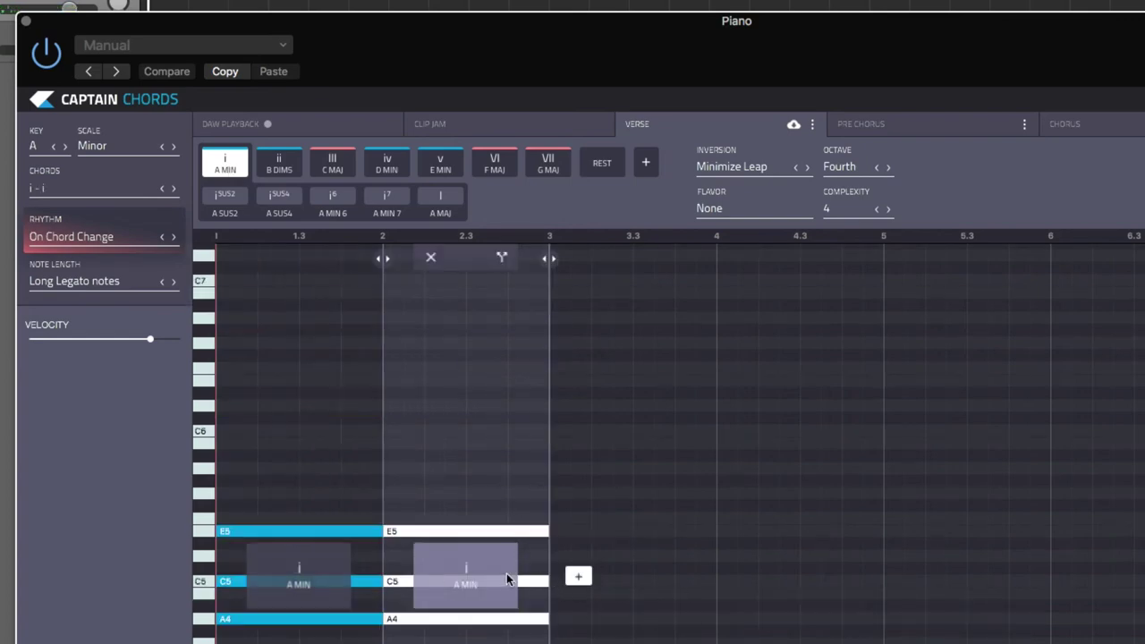
left_click(334, 164)
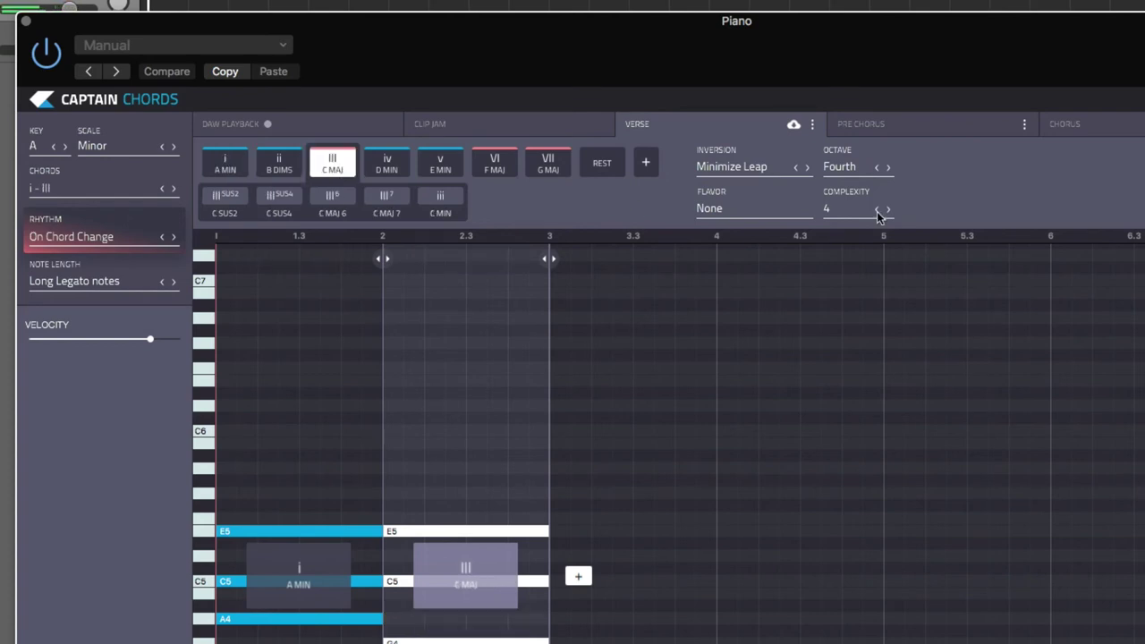
left_click(889, 210)
mouse_move(421, 524)
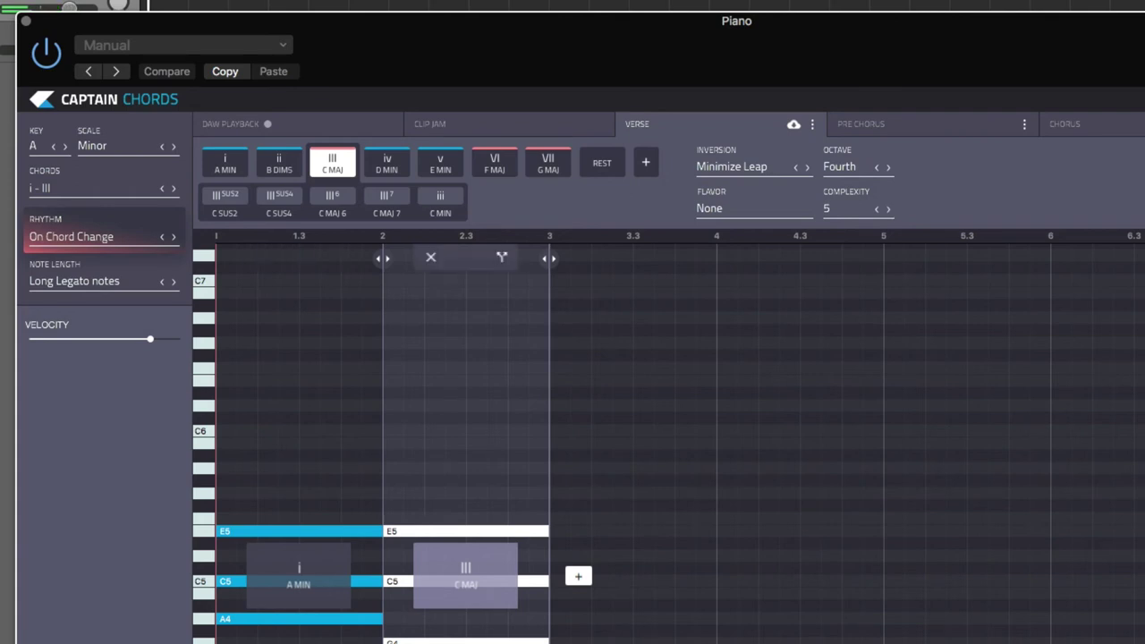
left_click(887, 208)
left_click(887, 207)
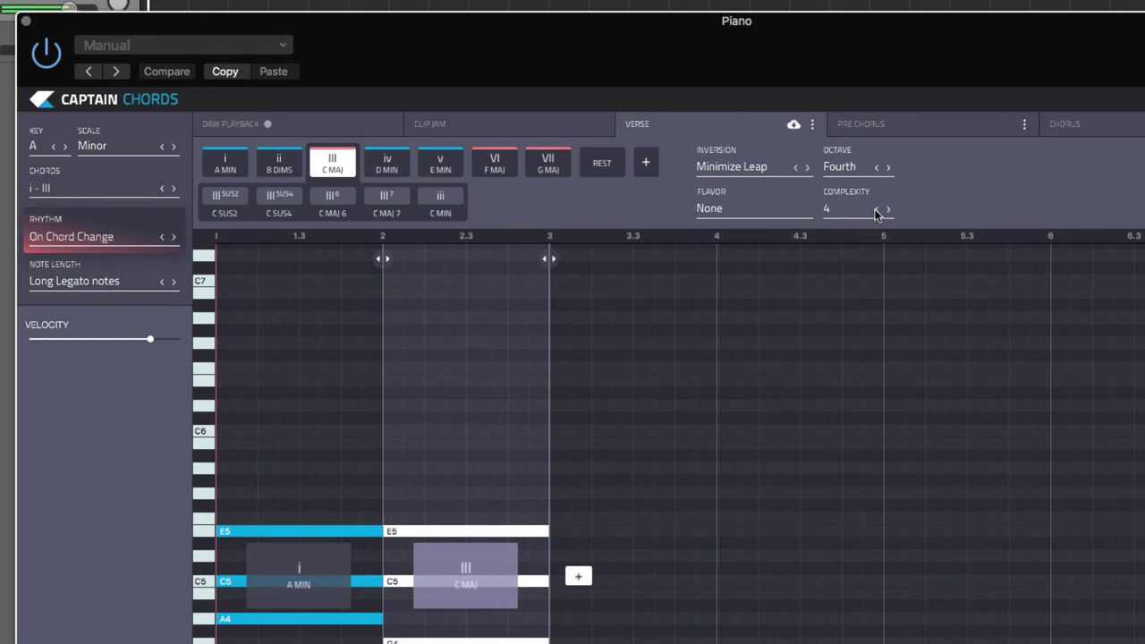
left_click(876, 211)
left_click(889, 210)
Step: Append v E MIN and i A MIN to complete the Verse progression
mouse_move(447, 384)
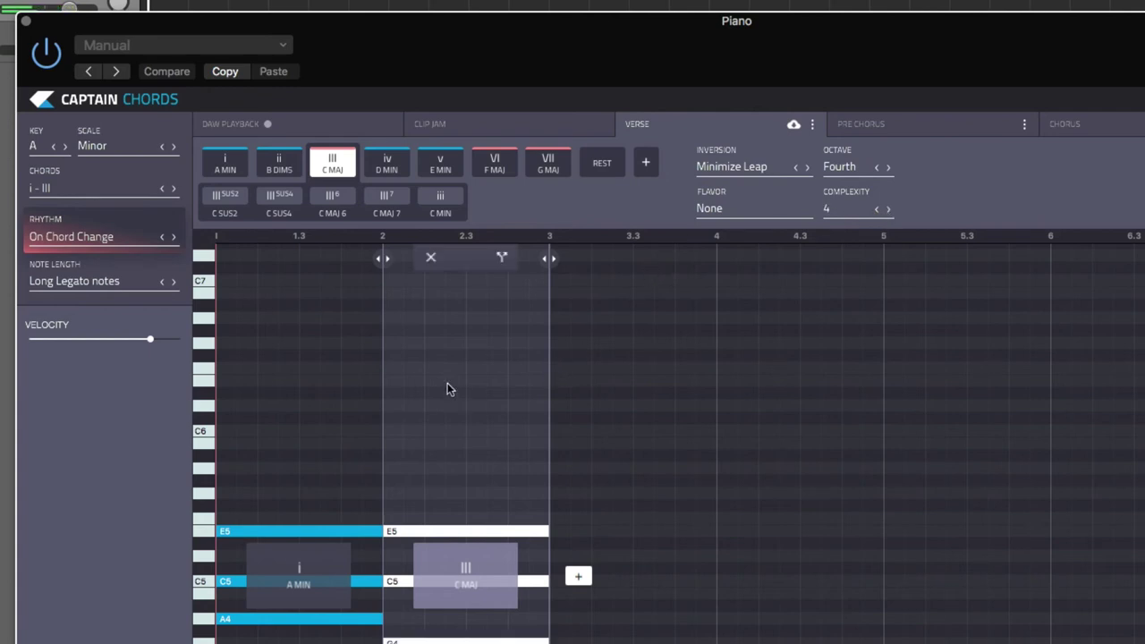
left_click(577, 578)
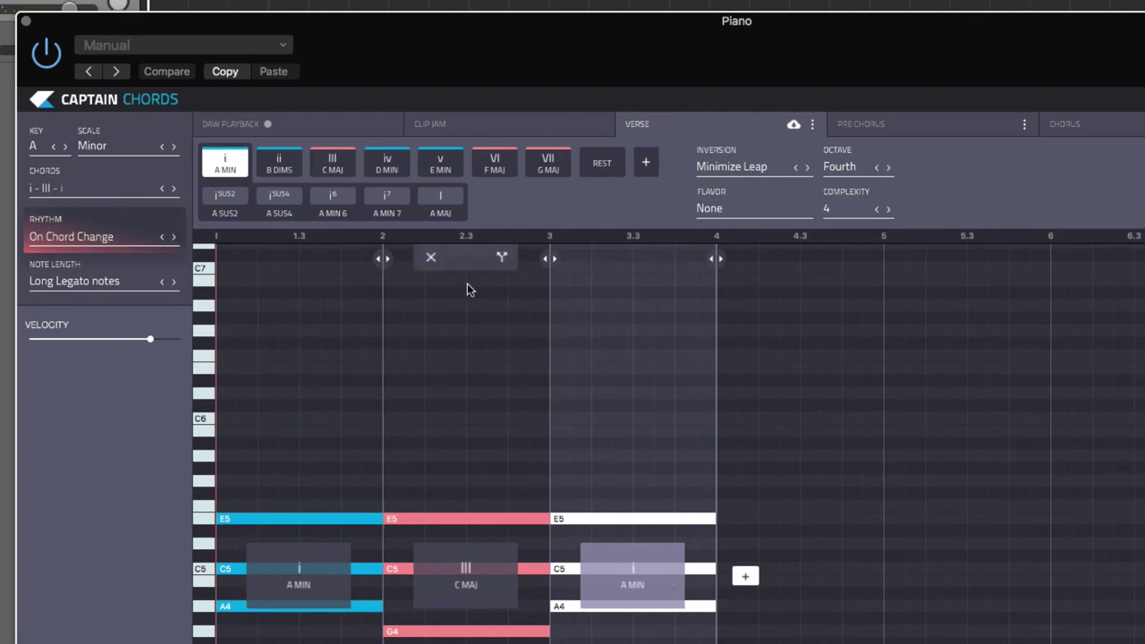
left_click(446, 159)
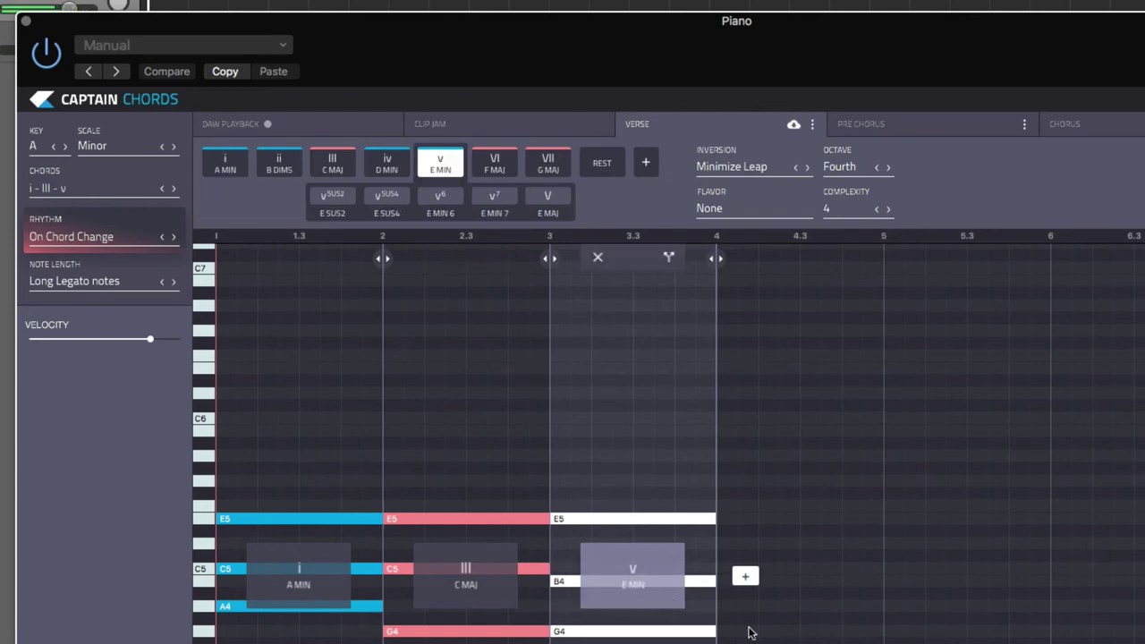
left_click(746, 576)
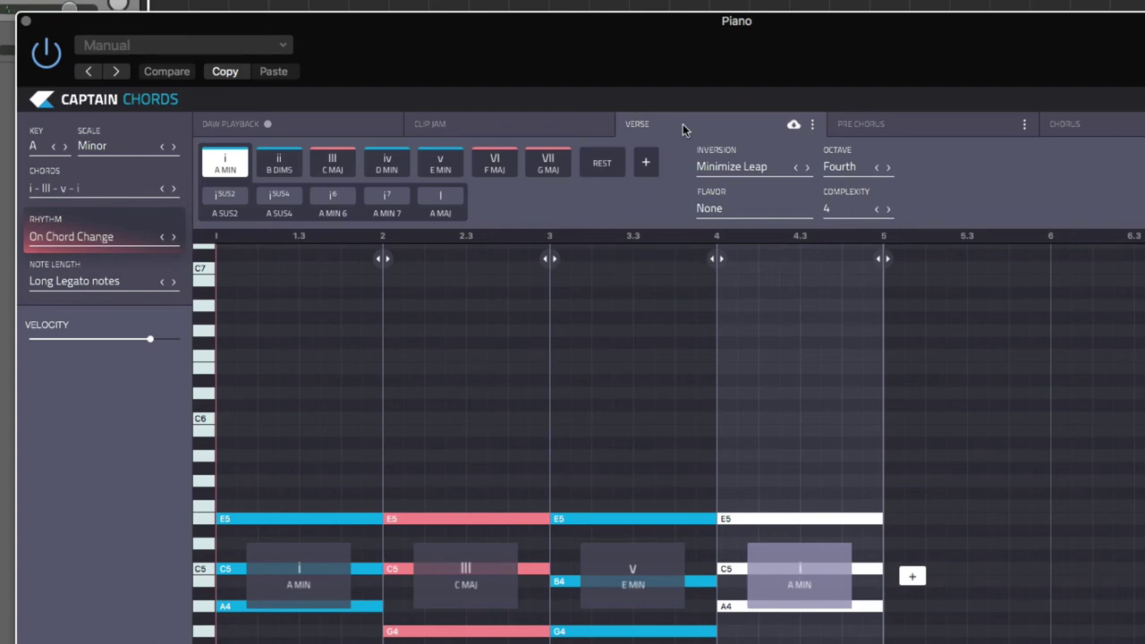
Step: Reposition the Captain Chords window, then play and stop the i–III–v–i Verse progression
left_click(247, 127)
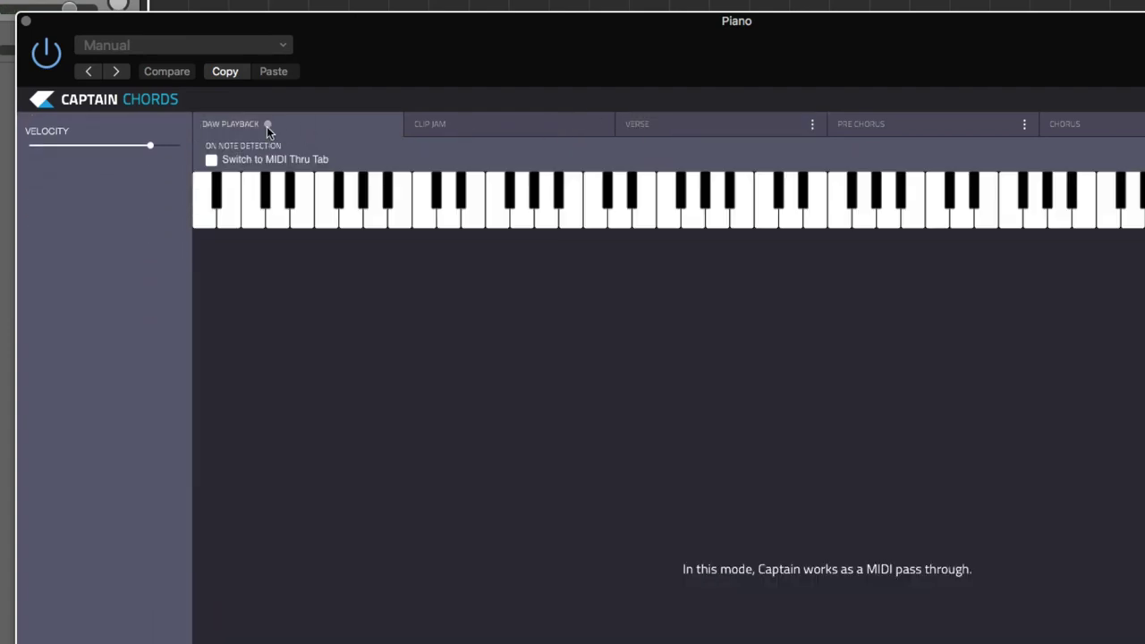
left_click_drag(408, 54, 448, 71)
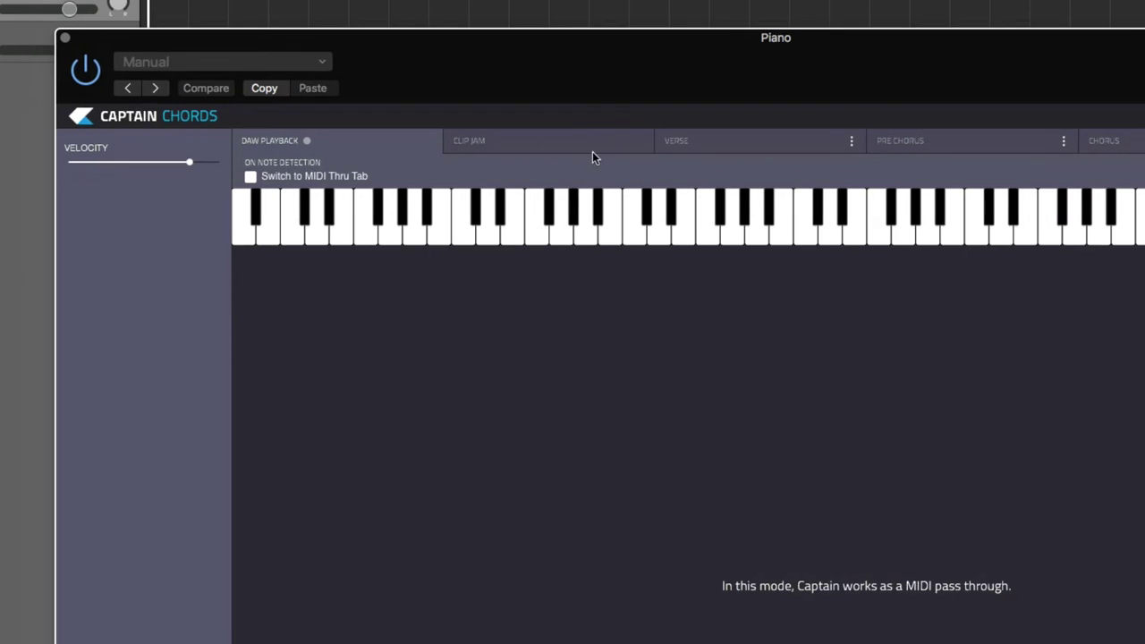
left_click(728, 141)
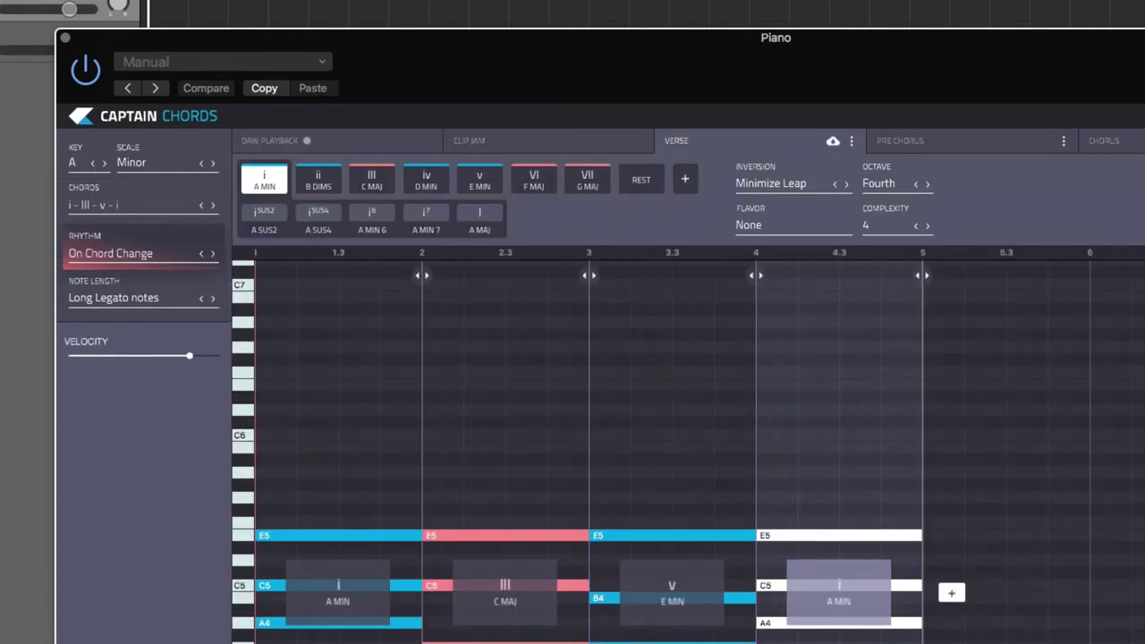
left_click_drag(409, 84, 528, 170)
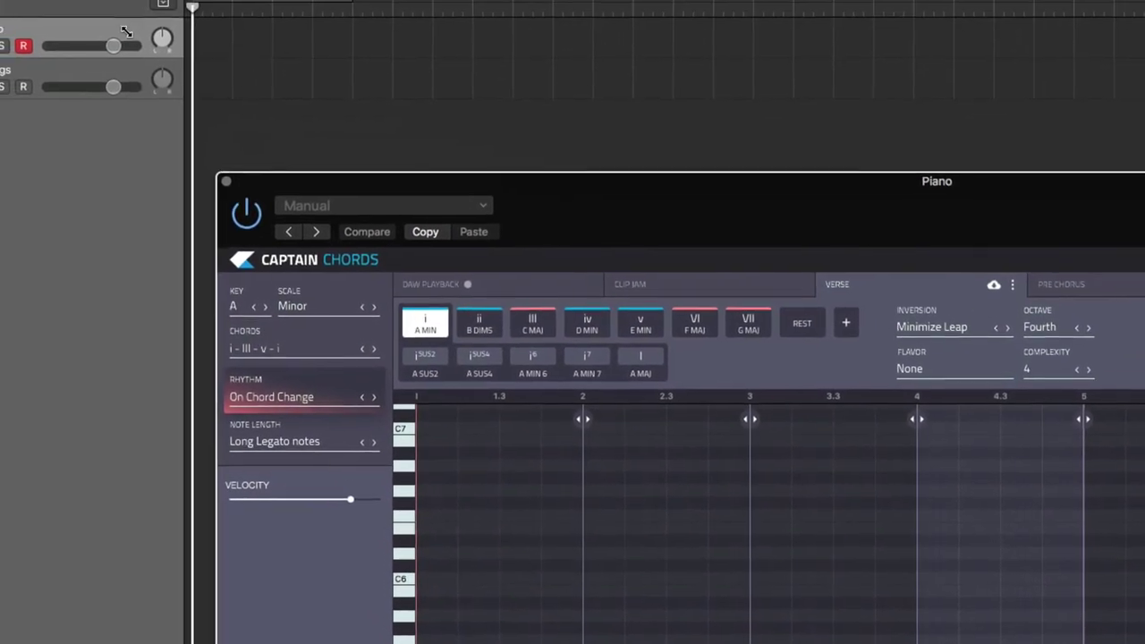
left_click_drag(559, 205, 512, 122)
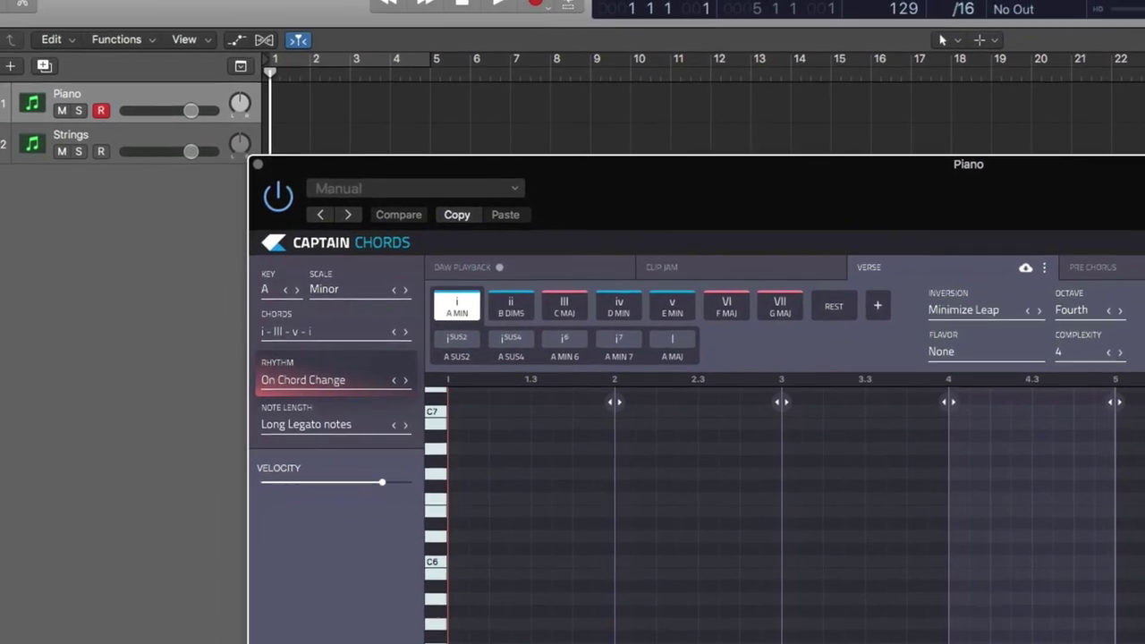
key("space")
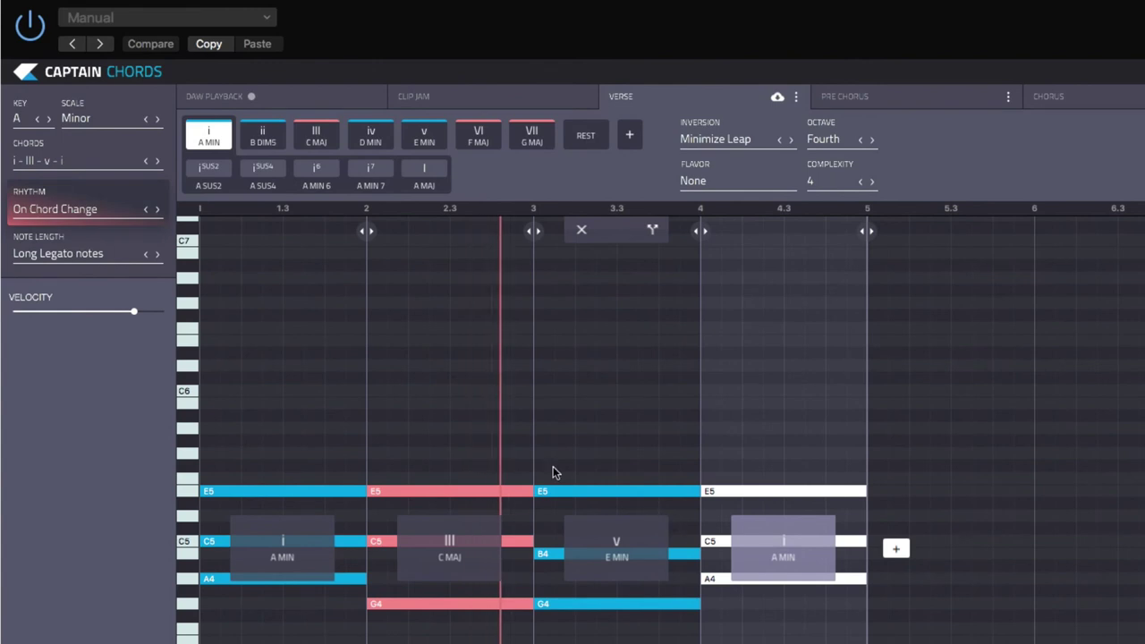
key("space")
left_click(328, 90)
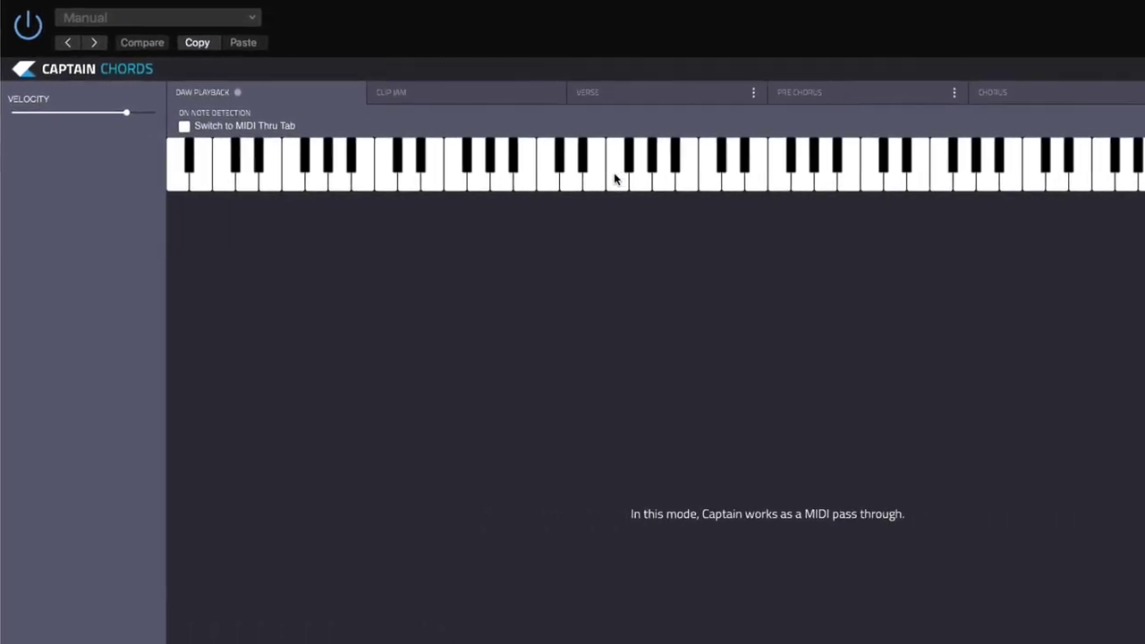
left_click(459, 85)
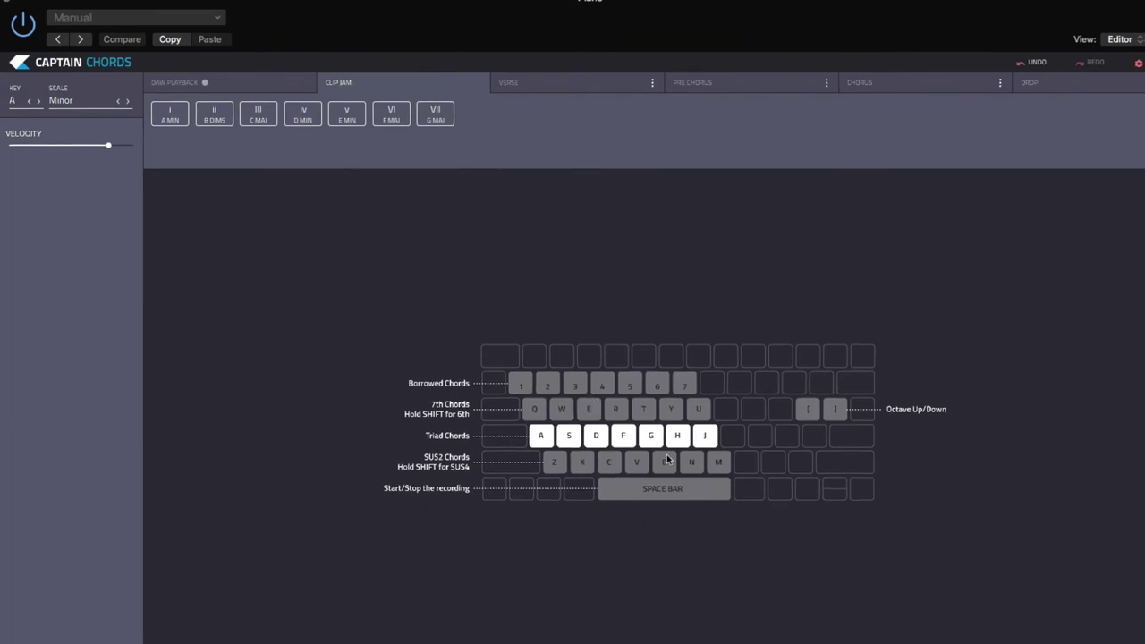
left_click(546, 82)
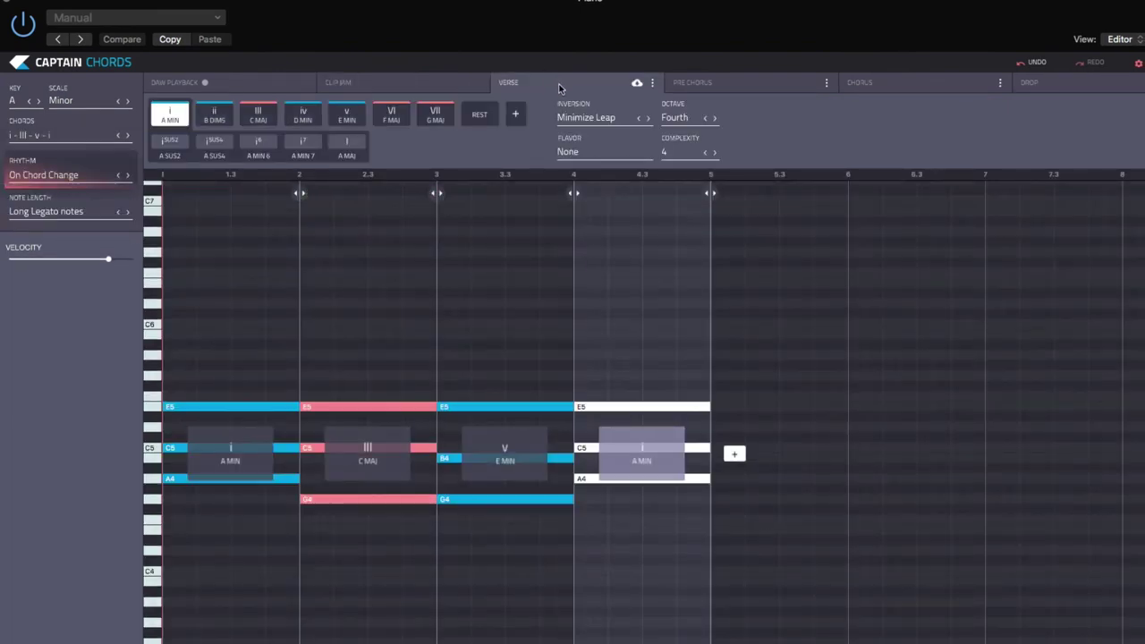
left_click(735, 86)
left_click(883, 86)
left_click(536, 82)
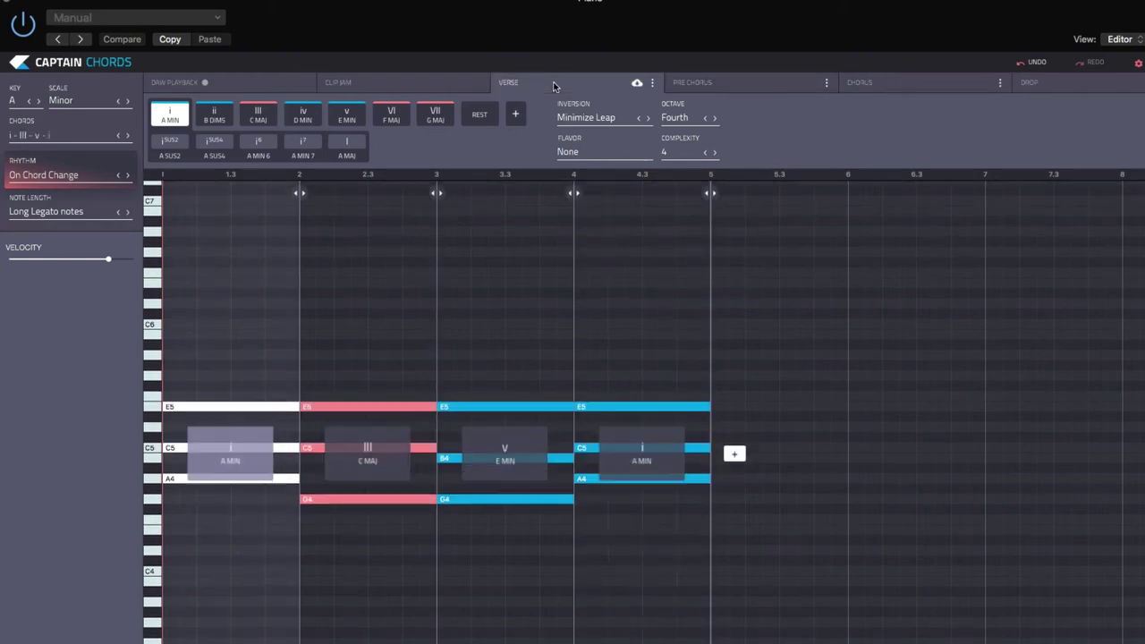
left_click(726, 89)
left_click(881, 85)
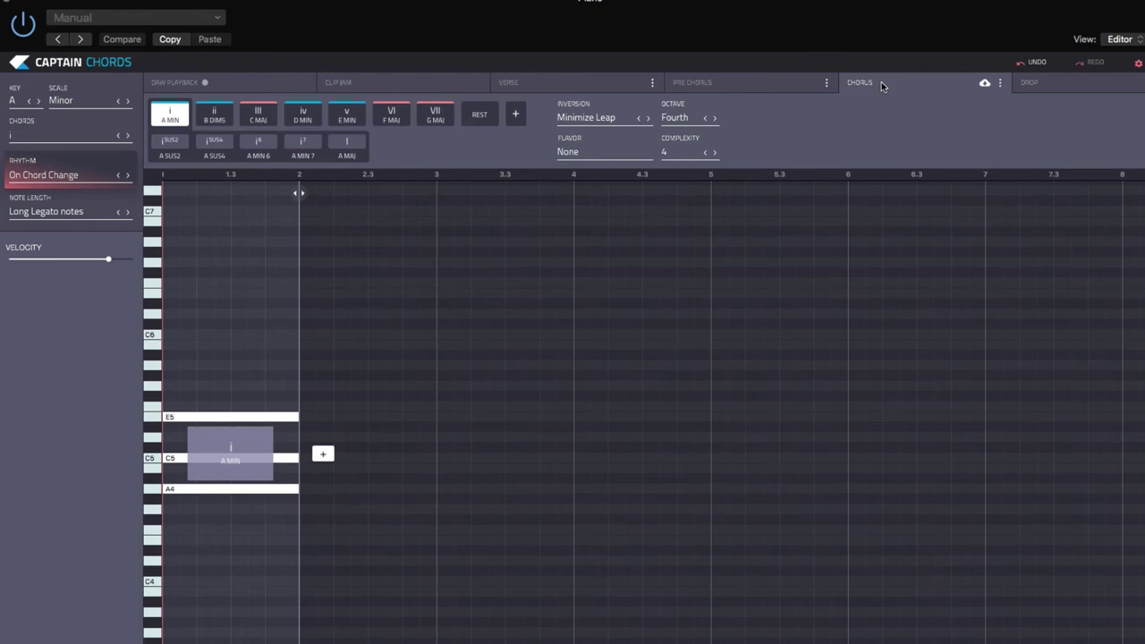
left_click(1070, 89)
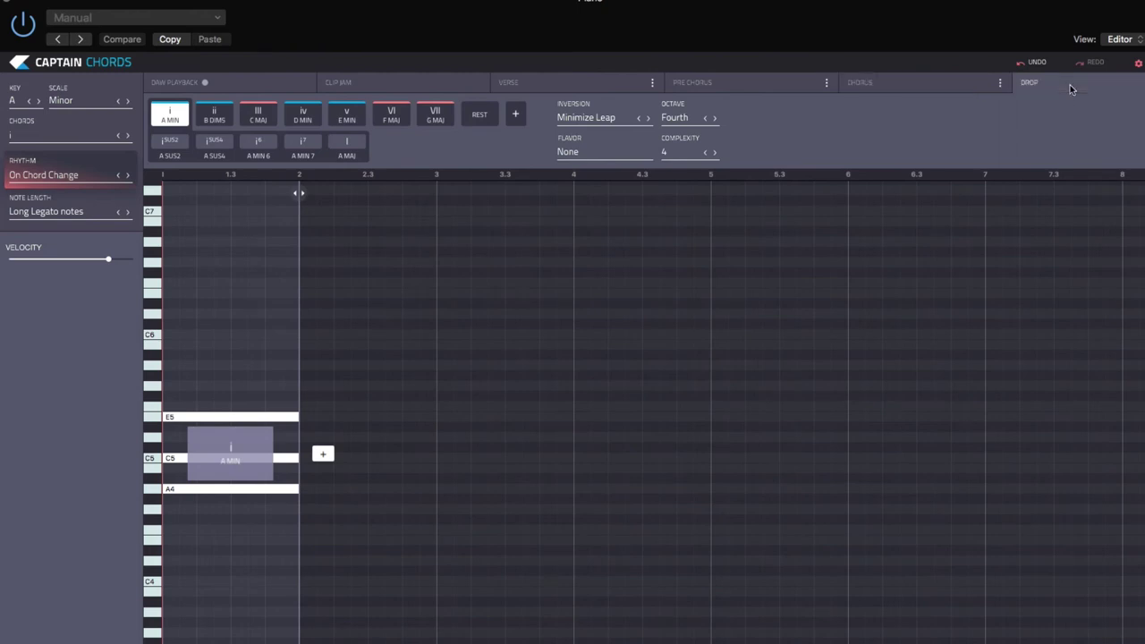
left_click(587, 89)
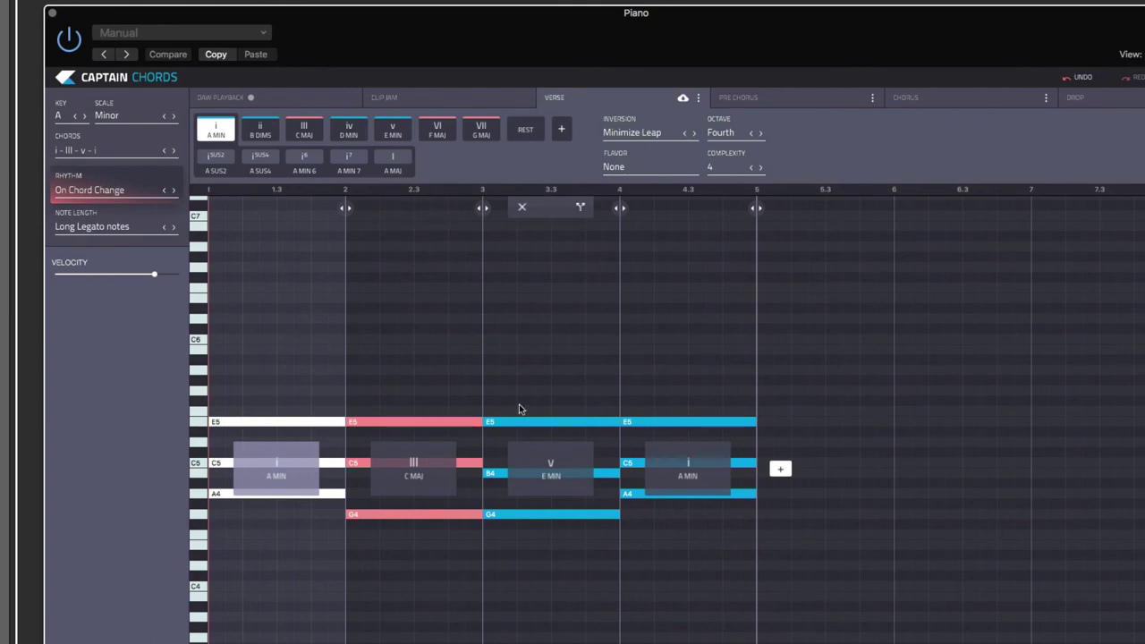
Step: Try the C MAJ and E MIN chords an octave lower, then return both to their original octave
left_click(405, 466)
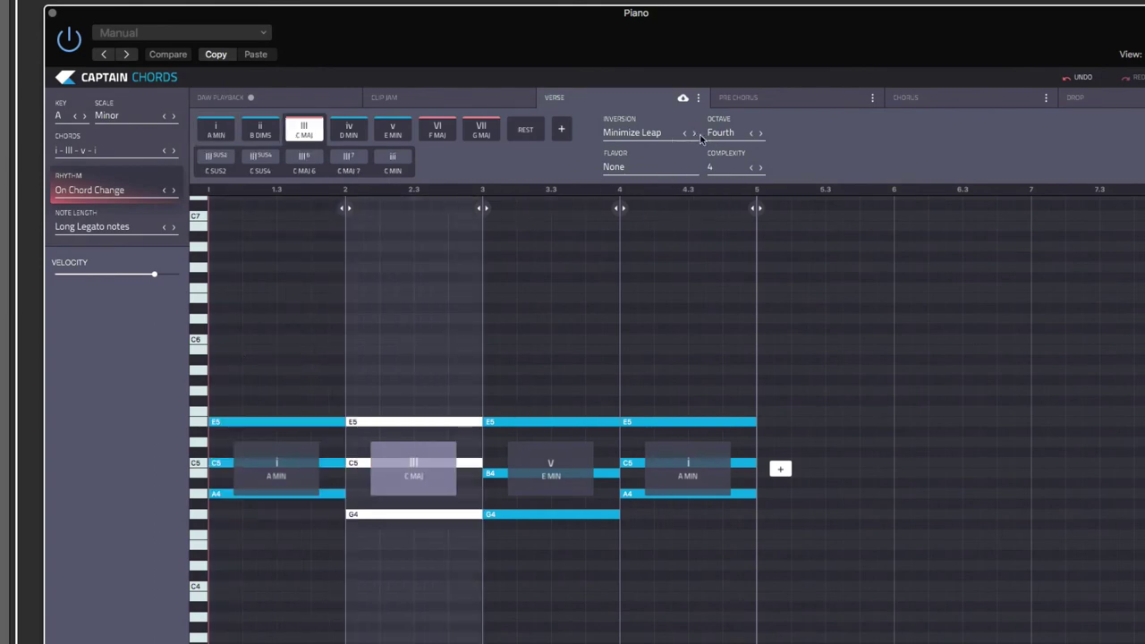
left_click(749, 132)
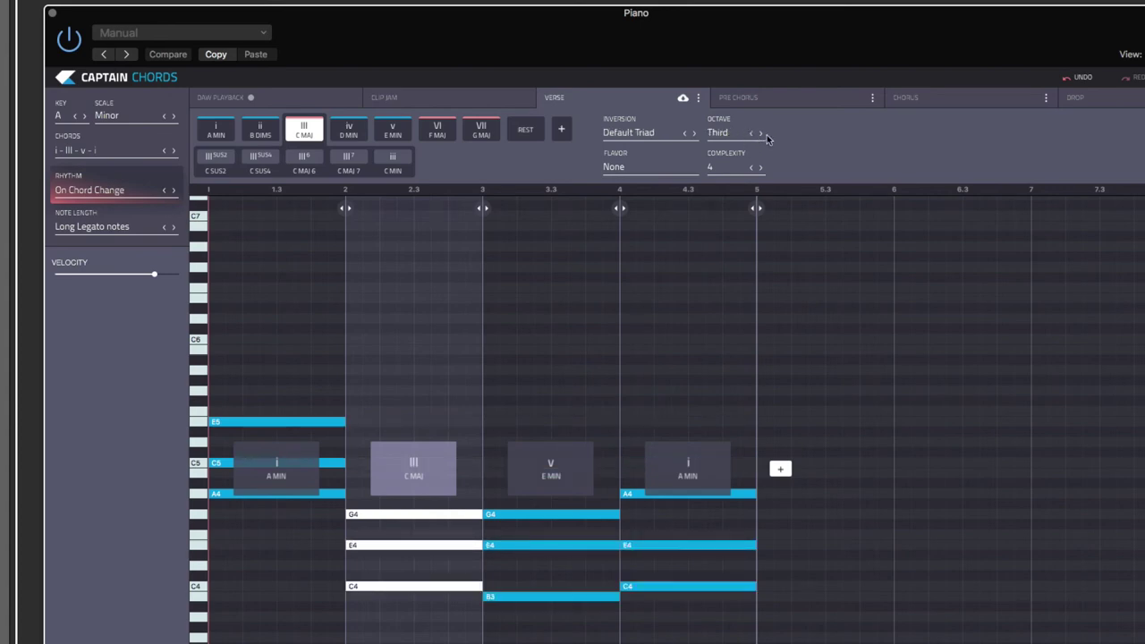
left_click(760, 134)
left_click(583, 277)
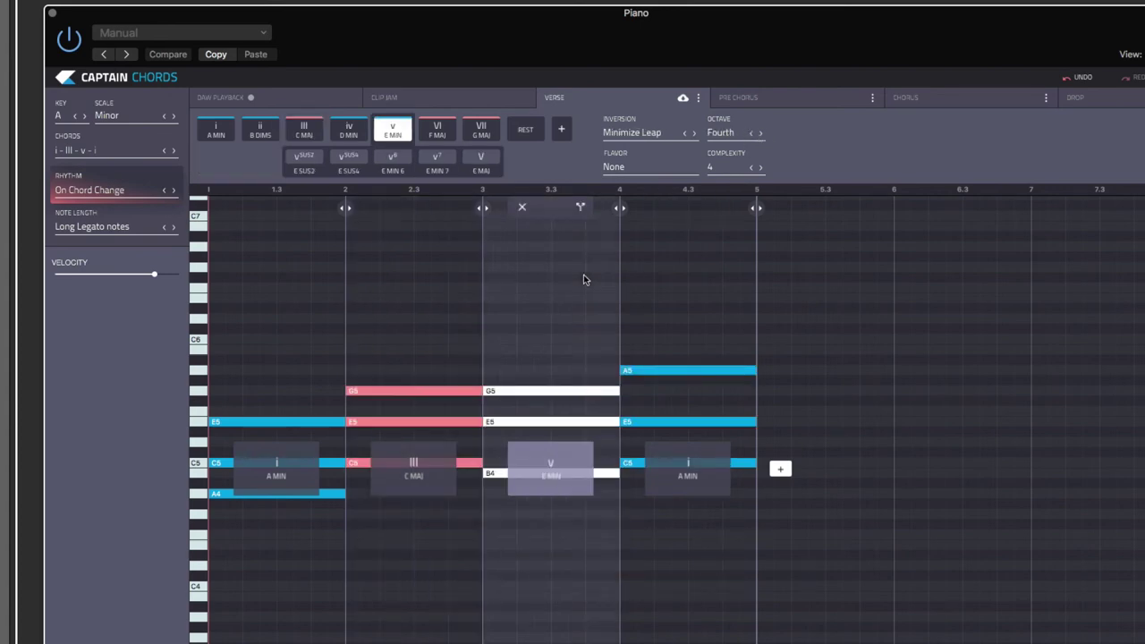
left_click(399, 294)
left_click(749, 134)
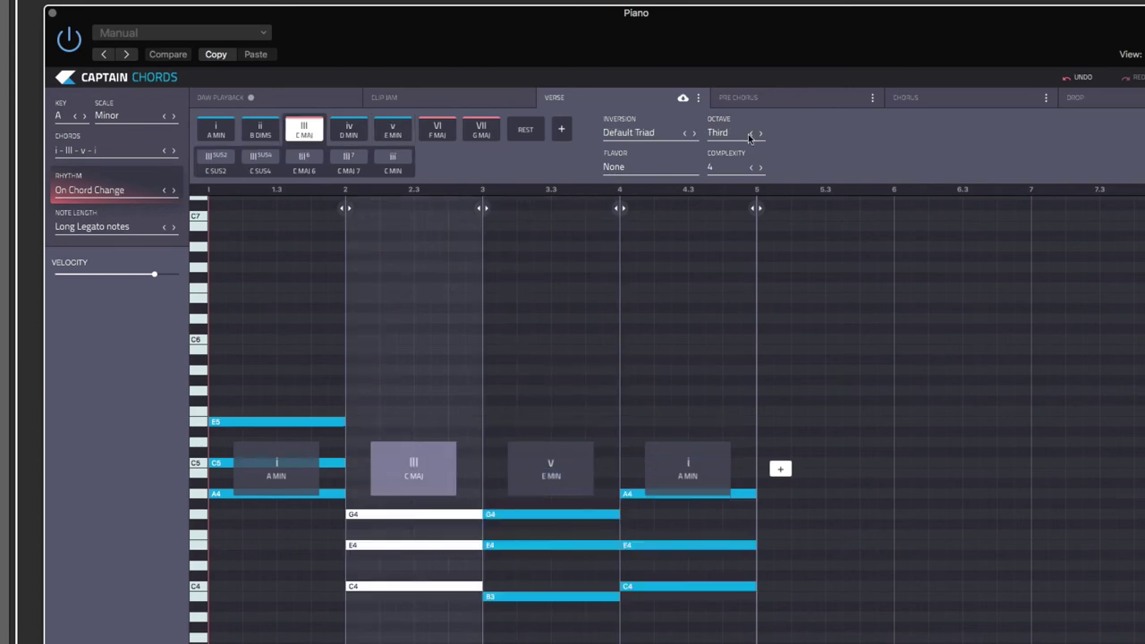
left_click(761, 132)
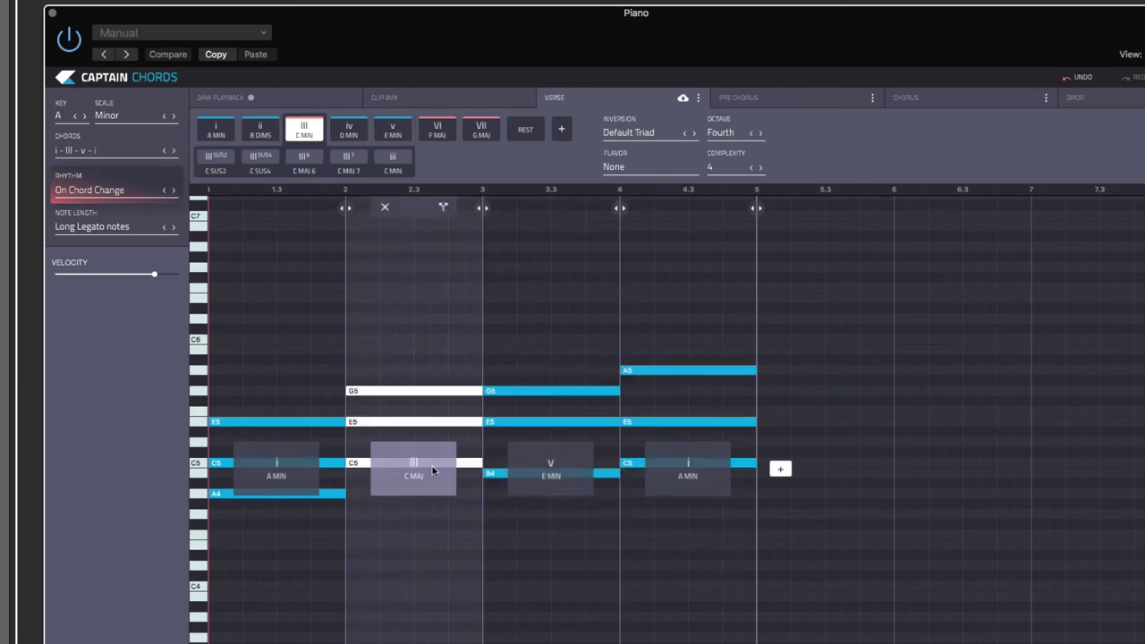
left_click(532, 467)
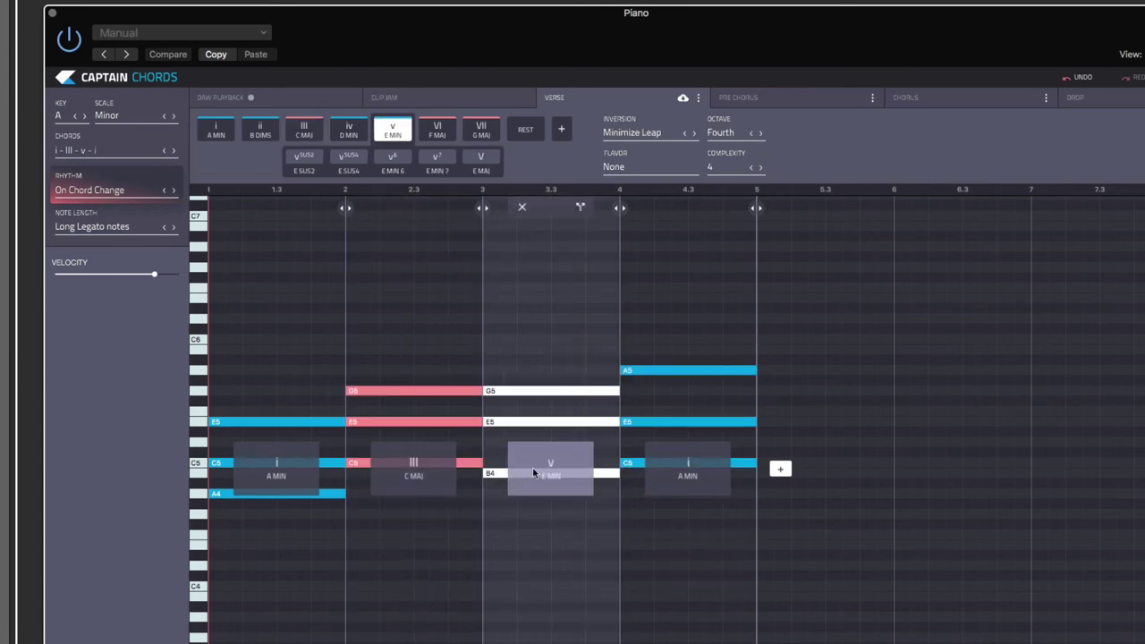
left_click(753, 133)
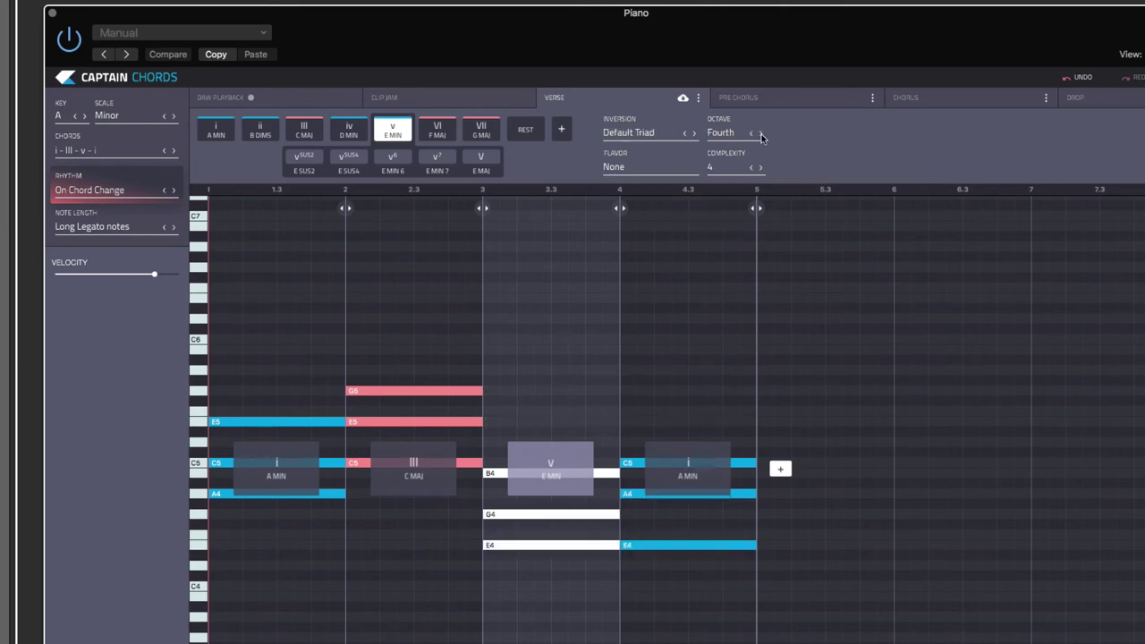
left_click(761, 133)
Step: Revoice the bar 1 A MIN and bar 2 C MAJ chords as First Inversion
left_click(684, 466)
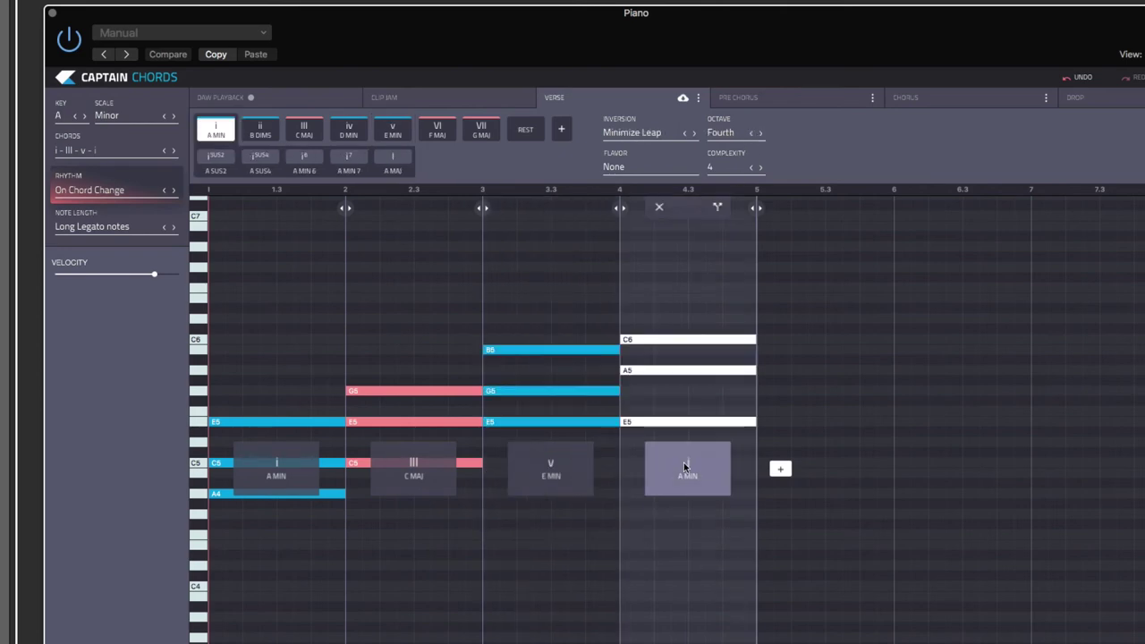
left_click(417, 470)
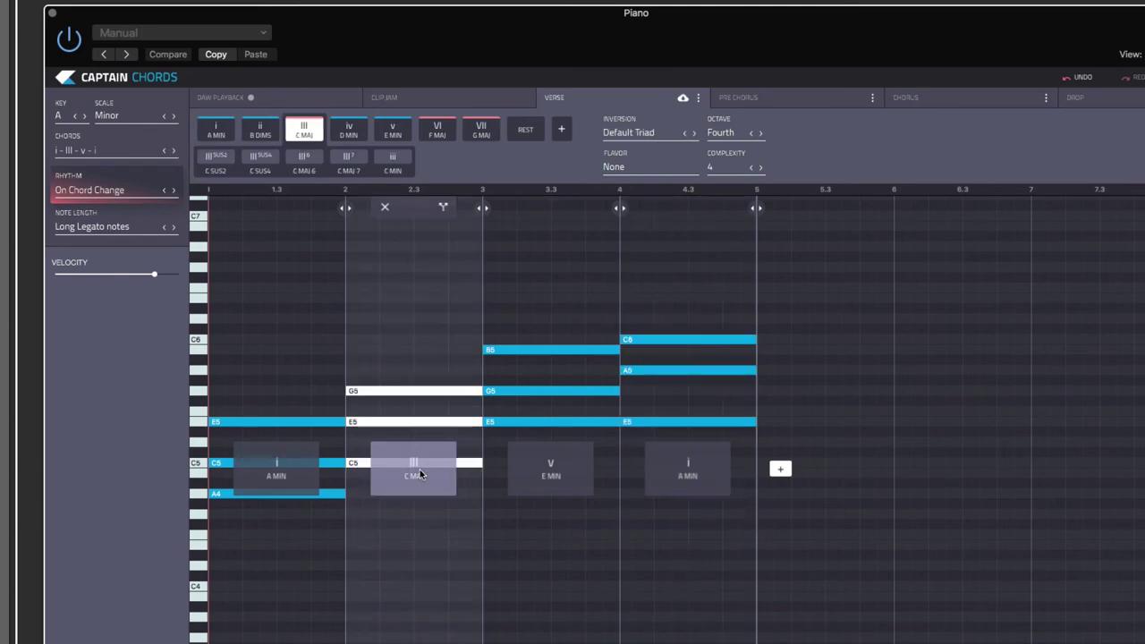
left_click(288, 475)
left_click(664, 136)
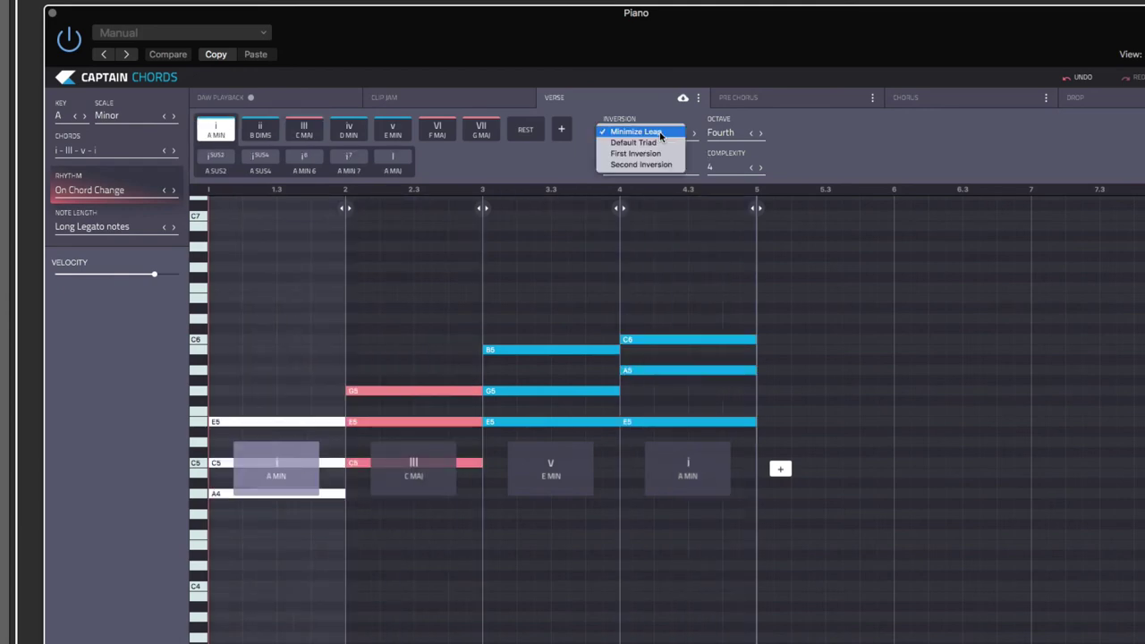
left_click(655, 143)
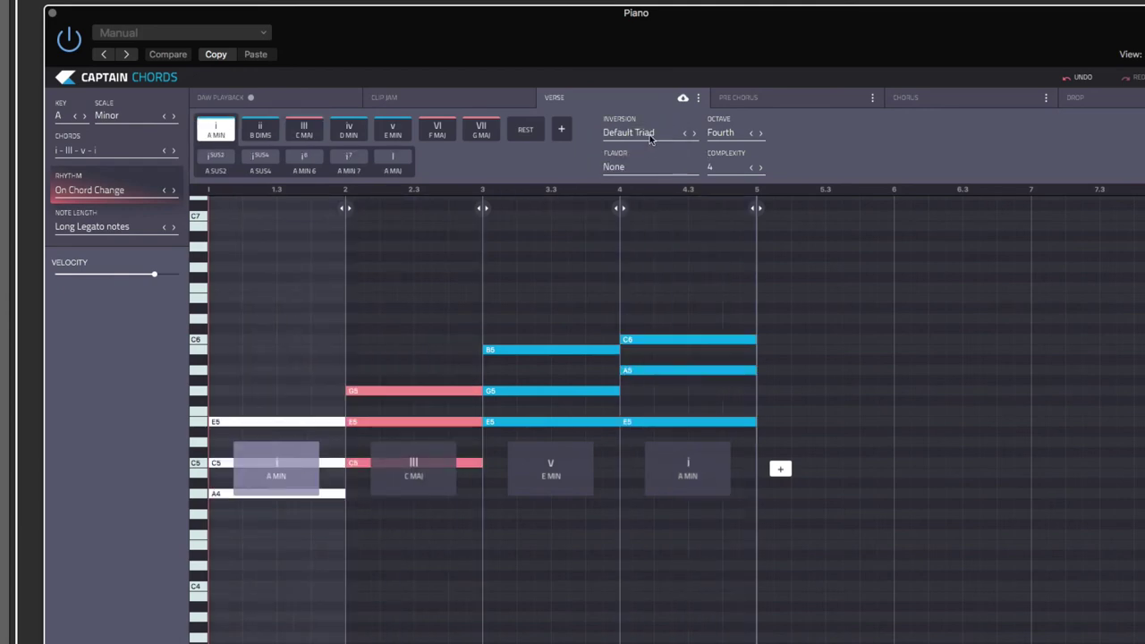
left_click(650, 137)
left_click(641, 143)
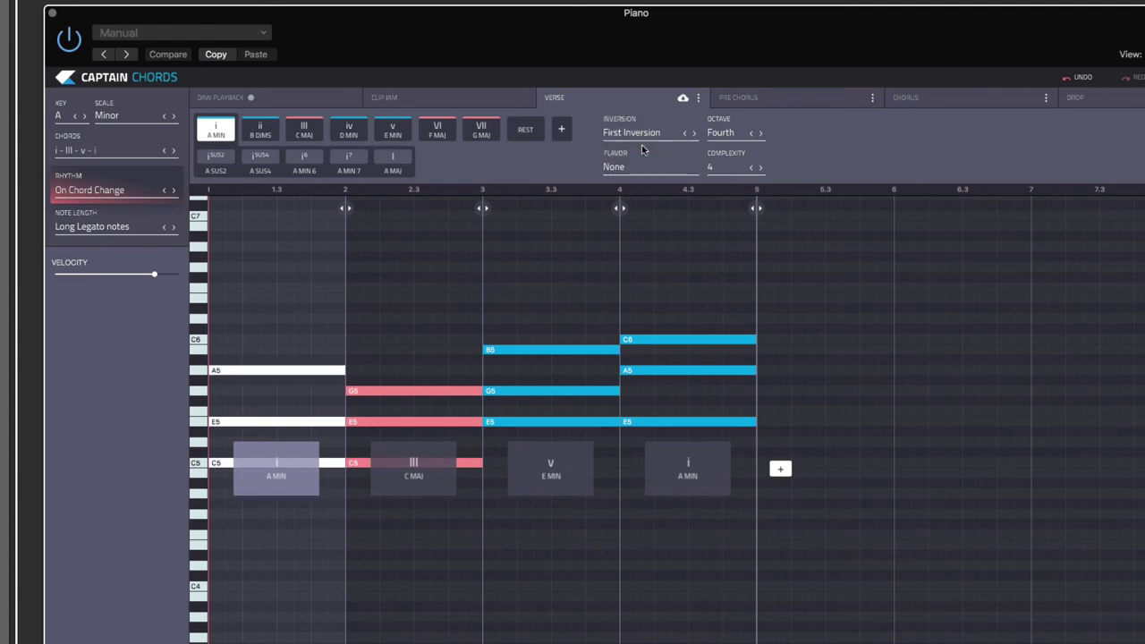
mouse_move(299, 484)
left_click(418, 478)
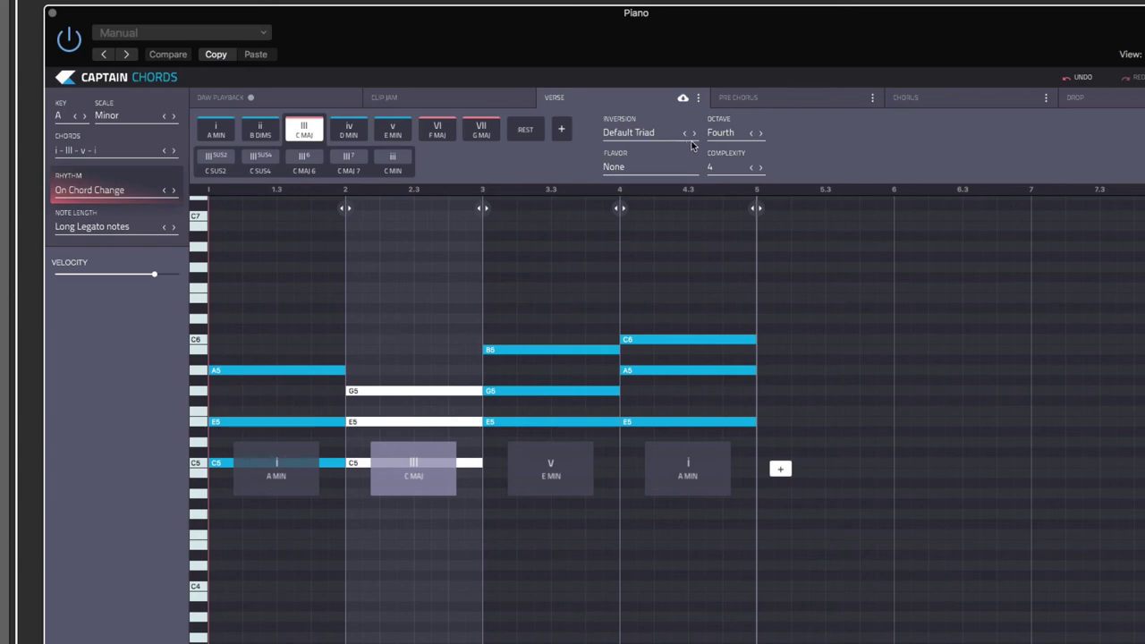
left_click(653, 137)
left_click(640, 142)
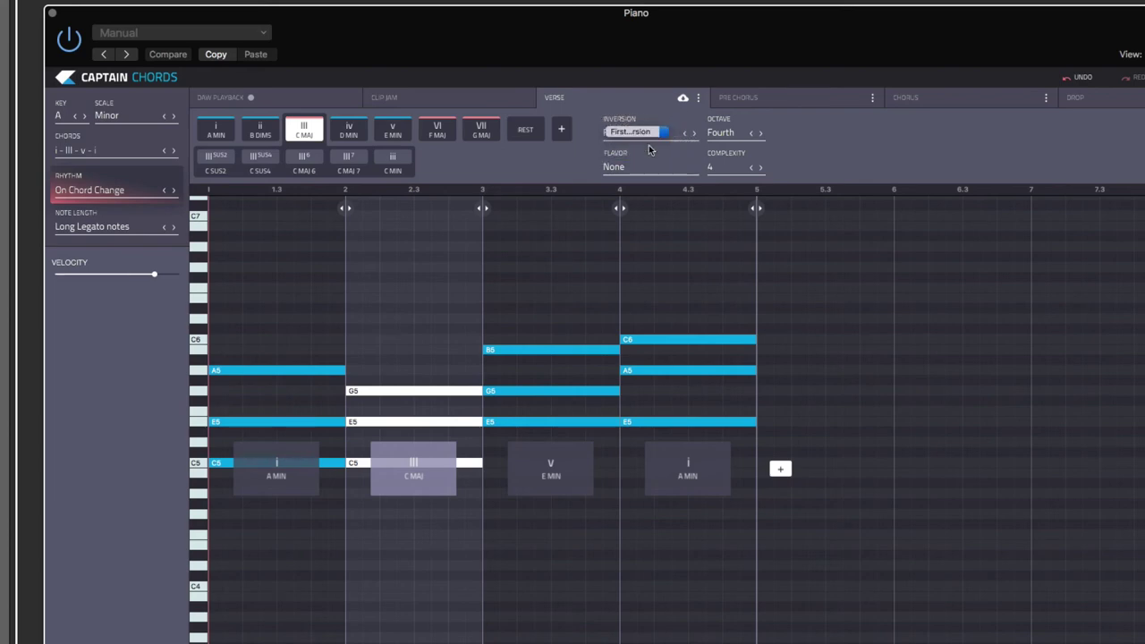
Step: Try E MIN in the fifth octave, keep it in the fourth, and audition the revoiced chords
left_click(553, 473)
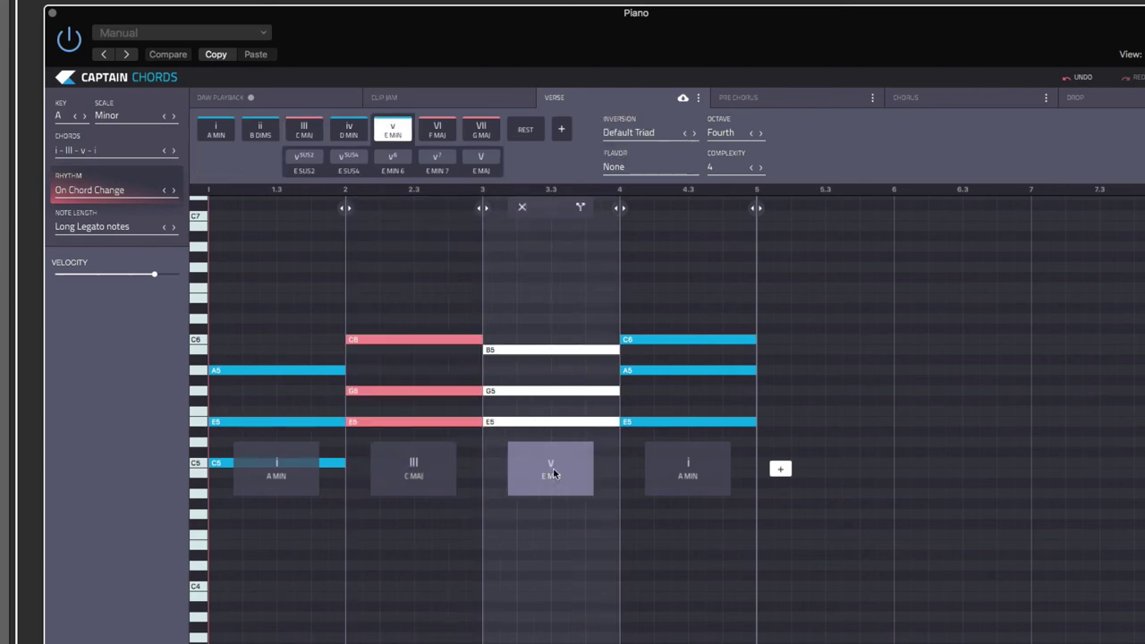
left_click(761, 133)
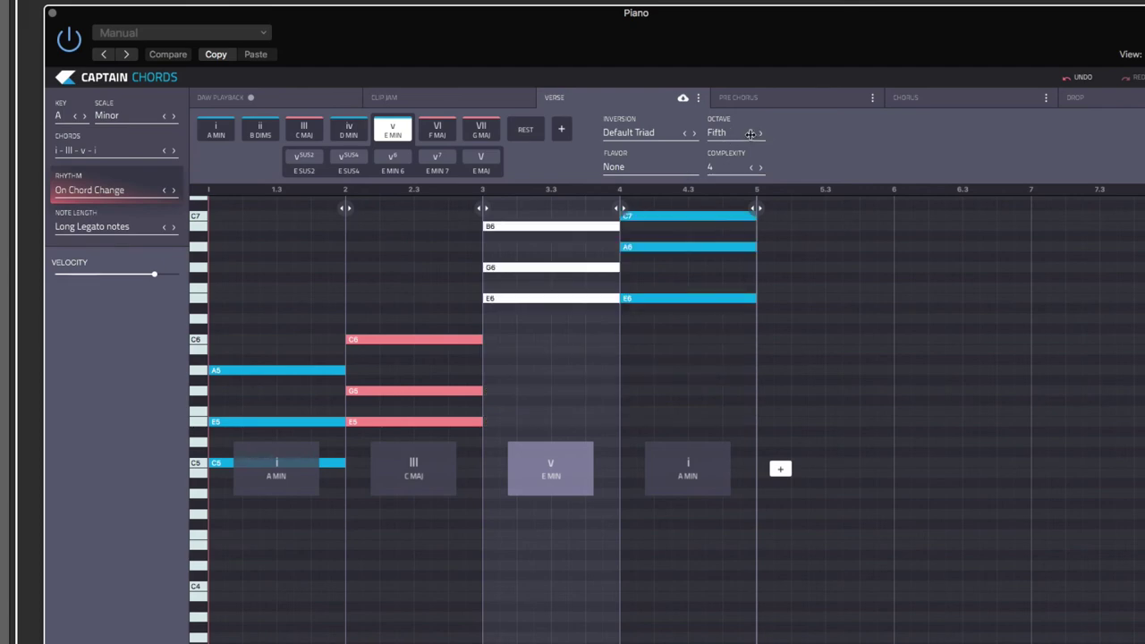
left_click(752, 133)
left_click(688, 470)
left_click(545, 472)
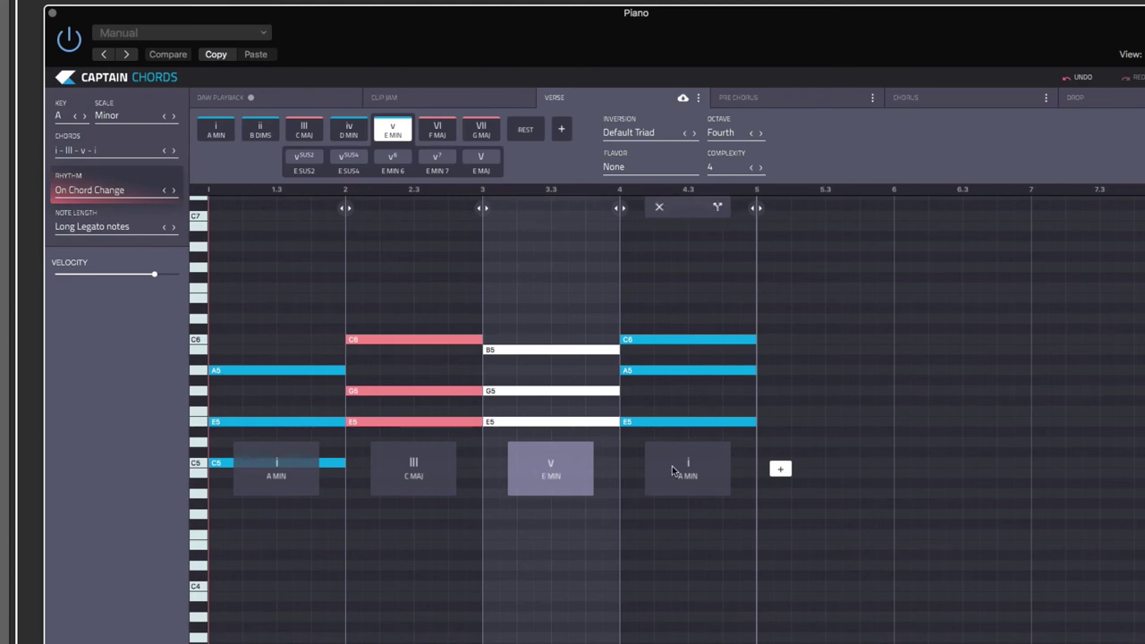
left_click(698, 475)
left_click(586, 475)
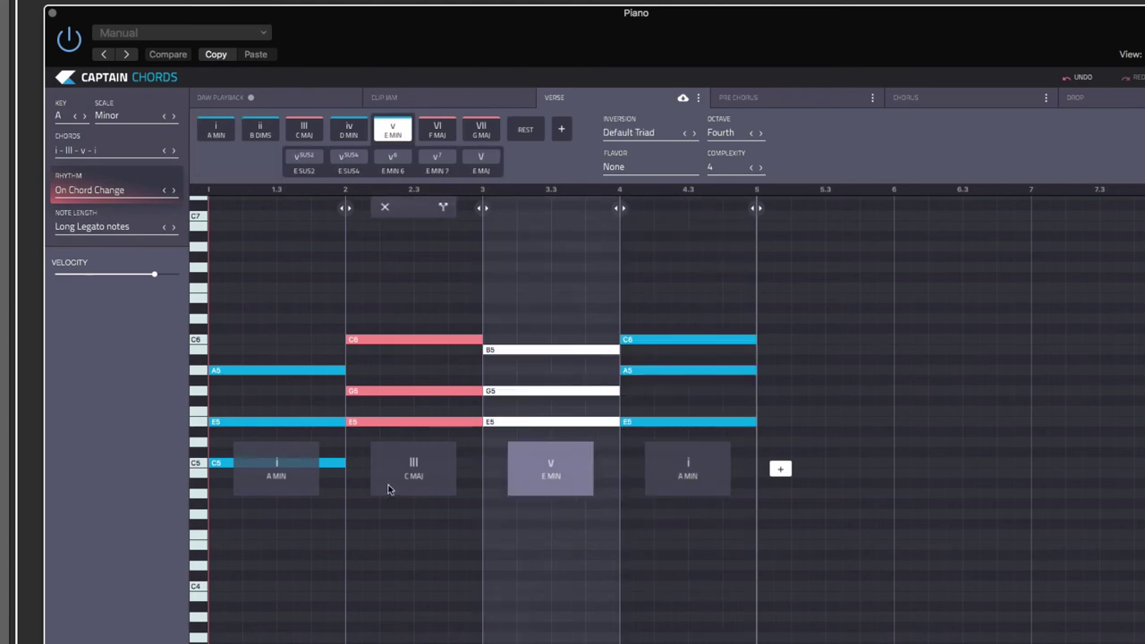
left_click(408, 475)
left_click(560, 472)
left_click(685, 472)
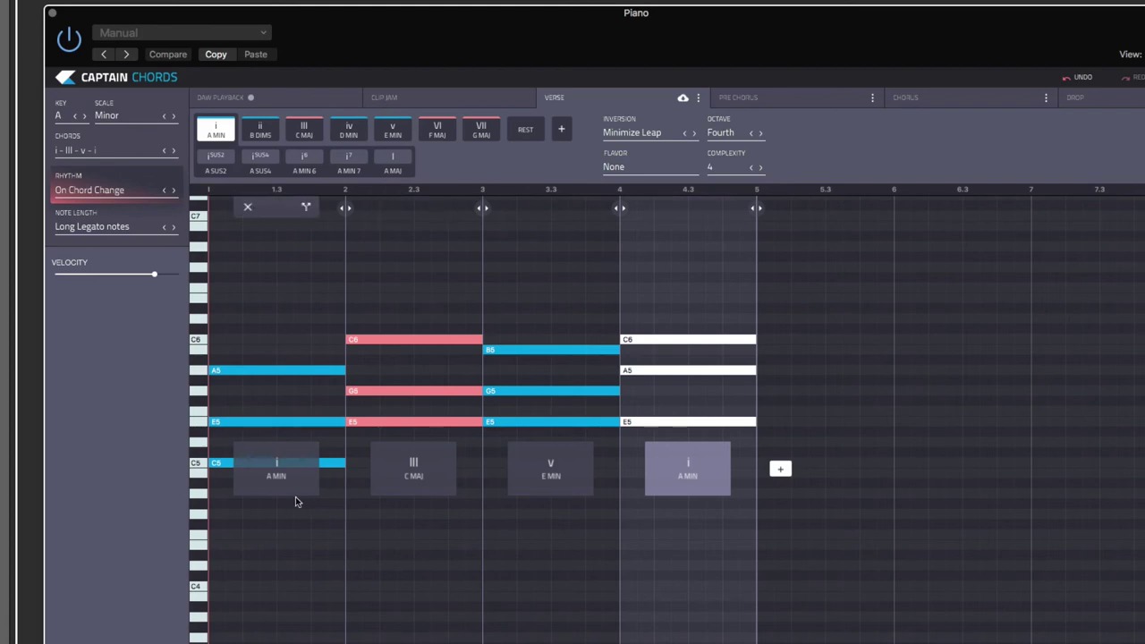
left_click(278, 483)
key("space")
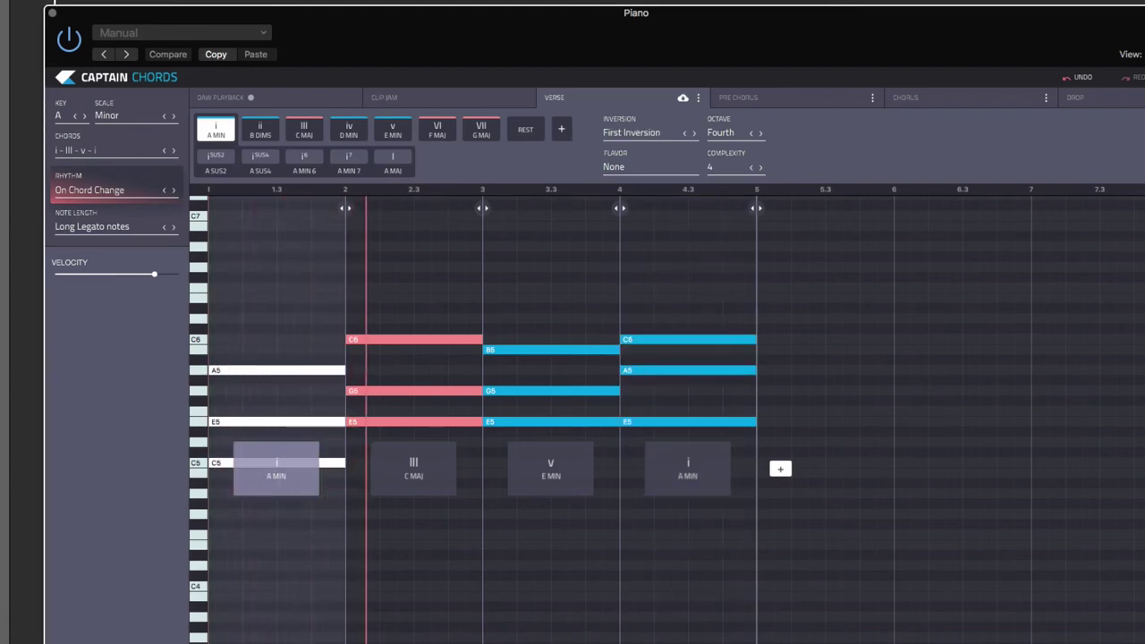
key("space")
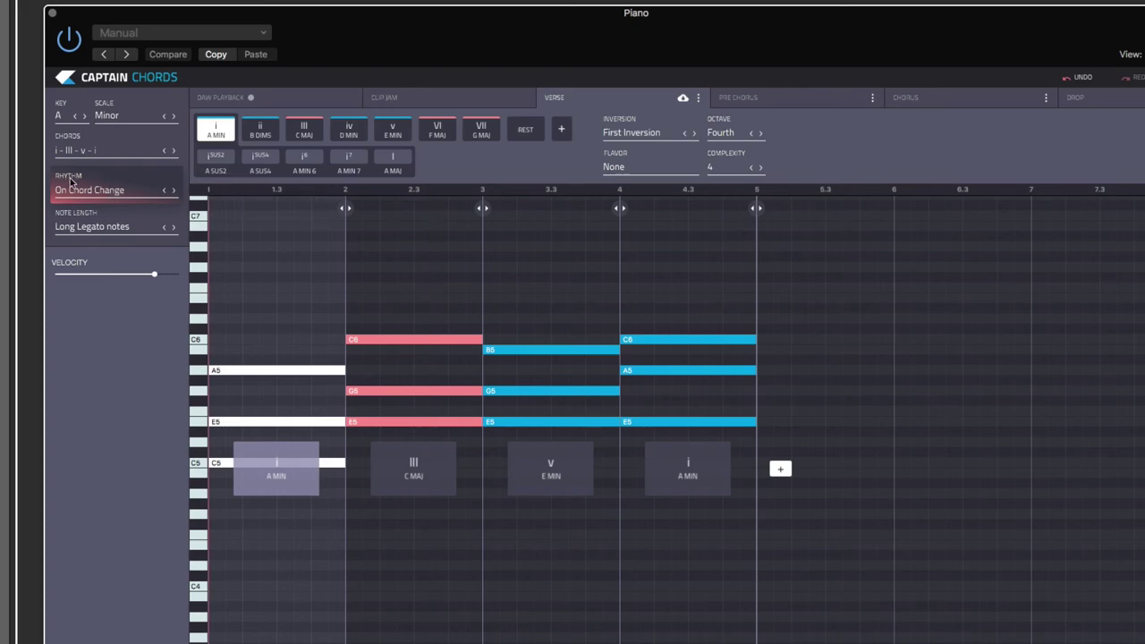
Step: Switch the chord rhythm to Bounce and audition it
left_click(95, 193)
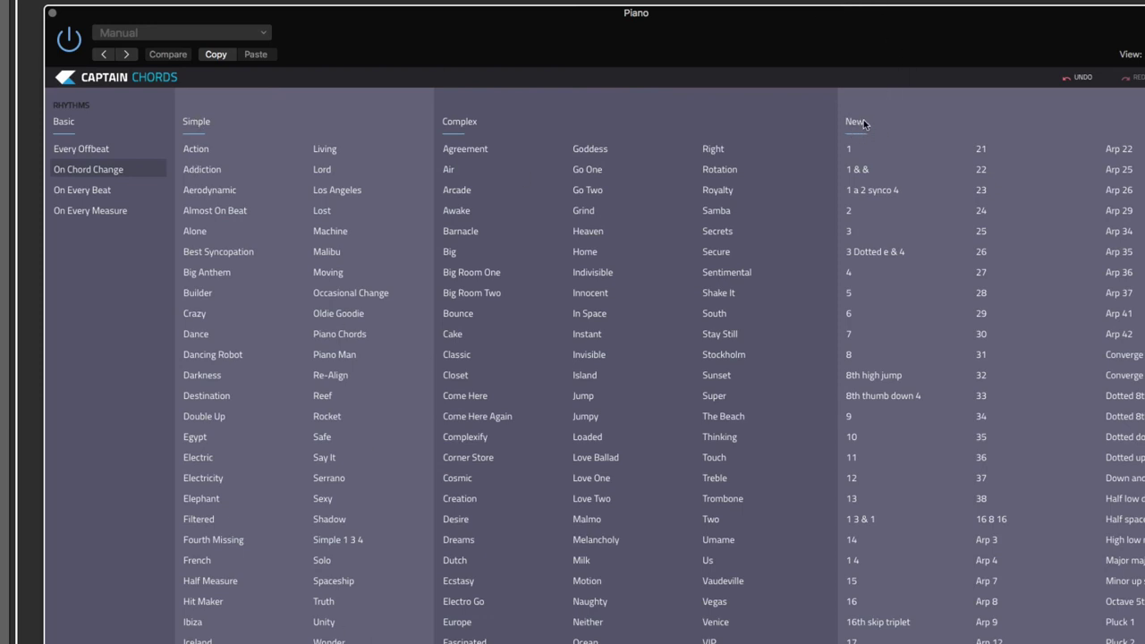
left_click(460, 316)
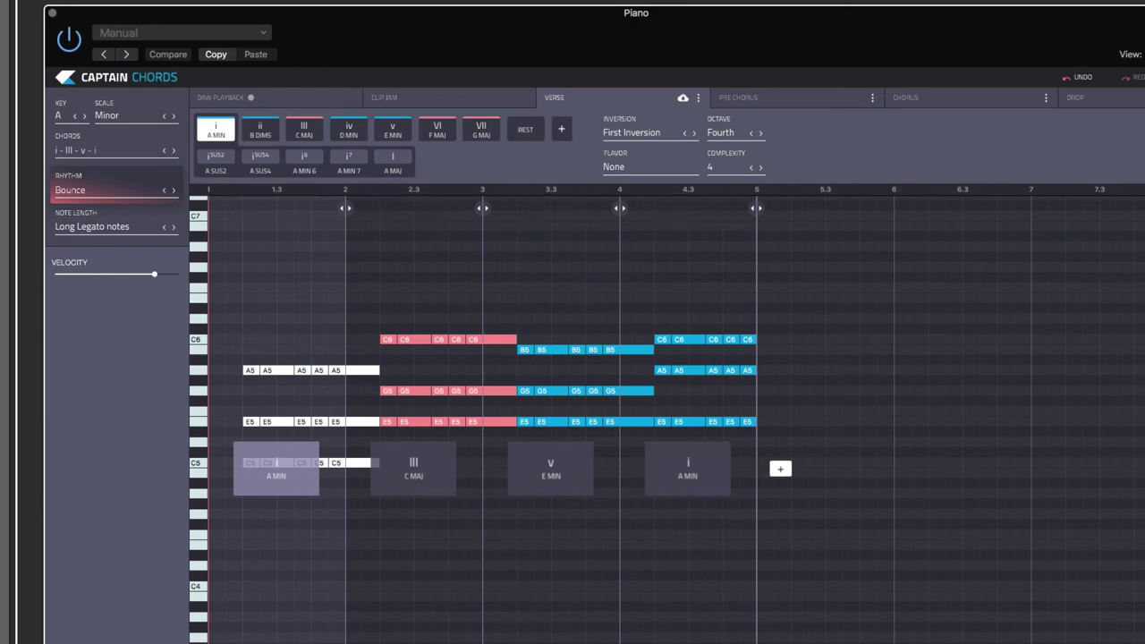
key("space")
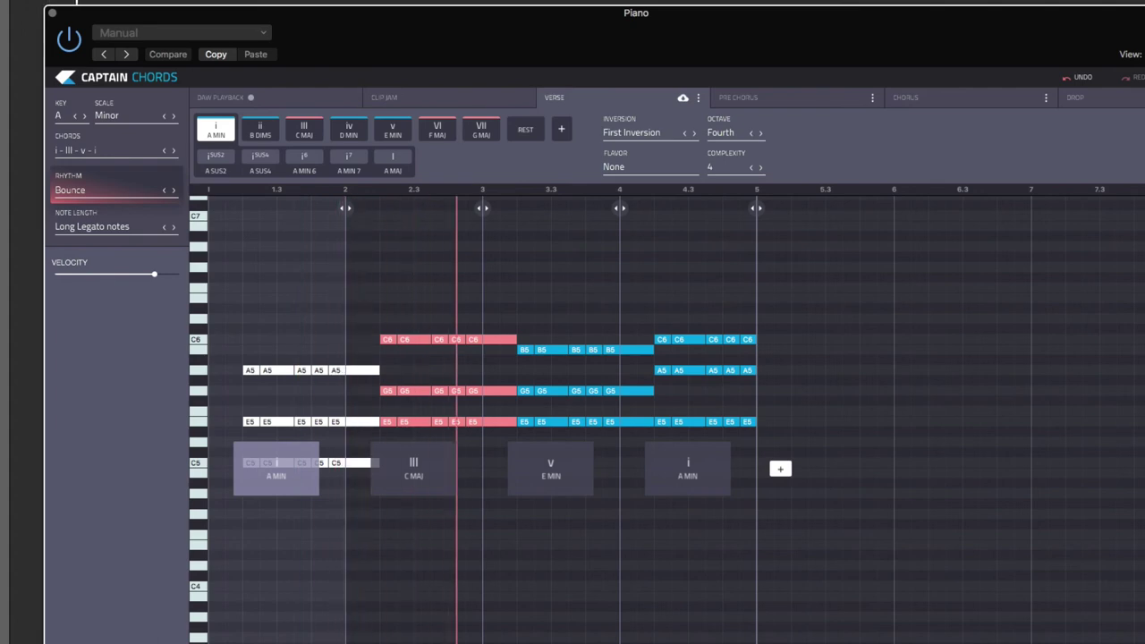
key("space")
Step: Change the rhythm to Love Two and play the progression
left_click(84, 189)
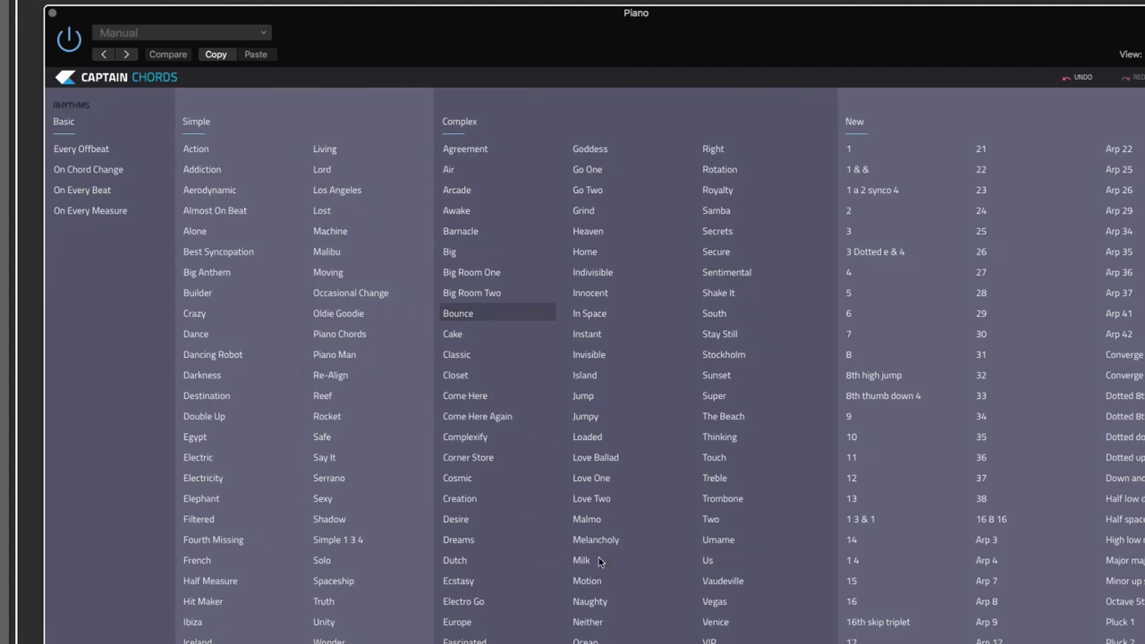
left_click(591, 498)
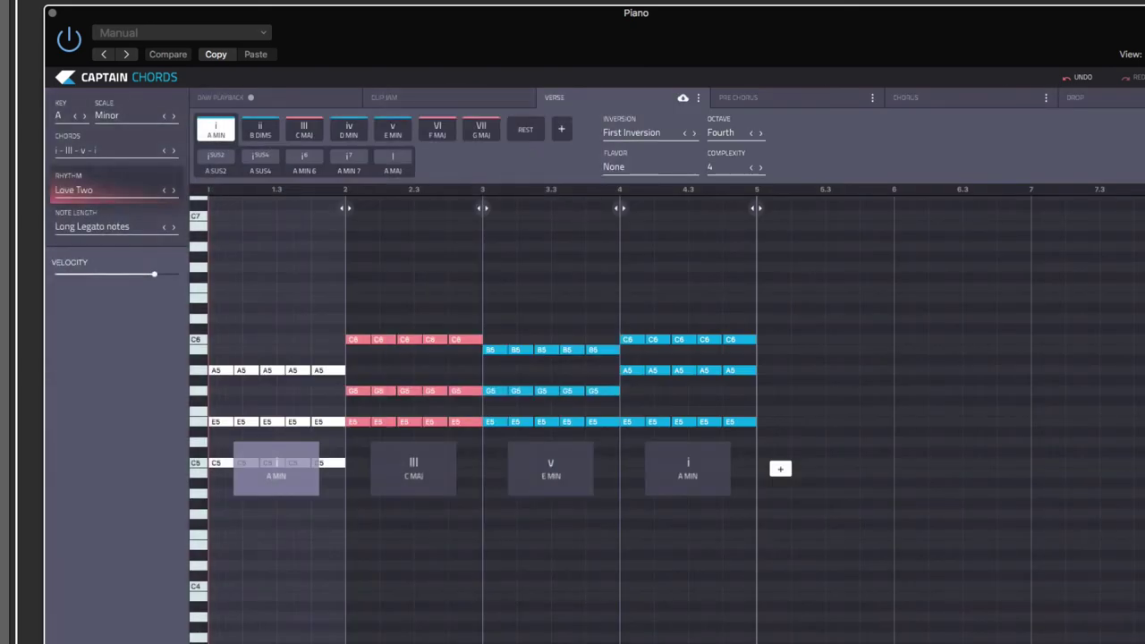
key("space")
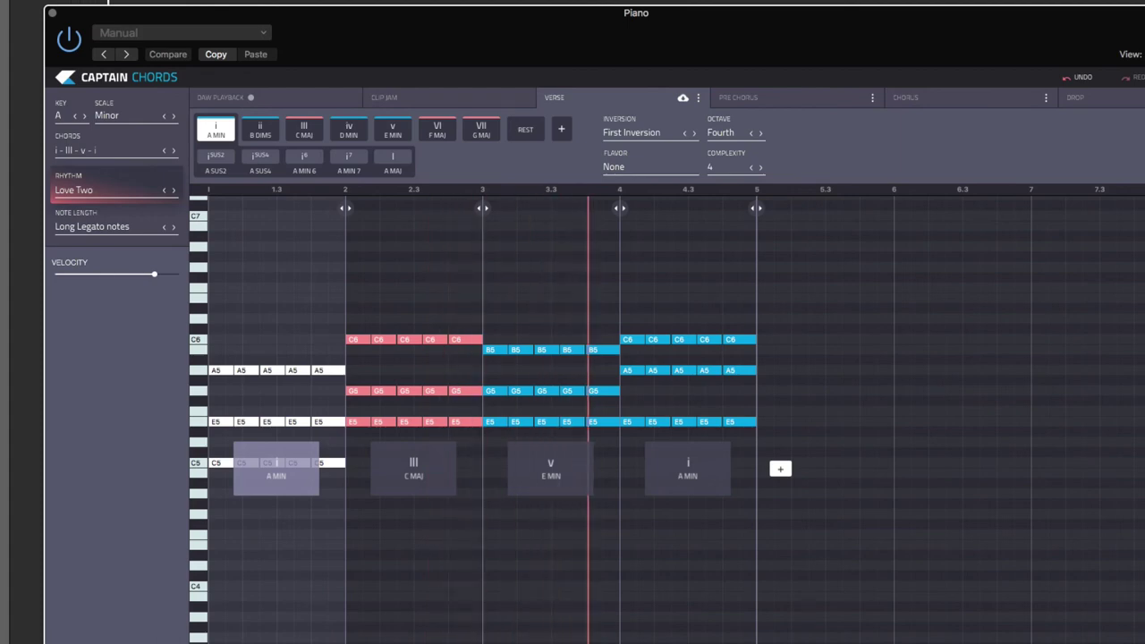
key("space")
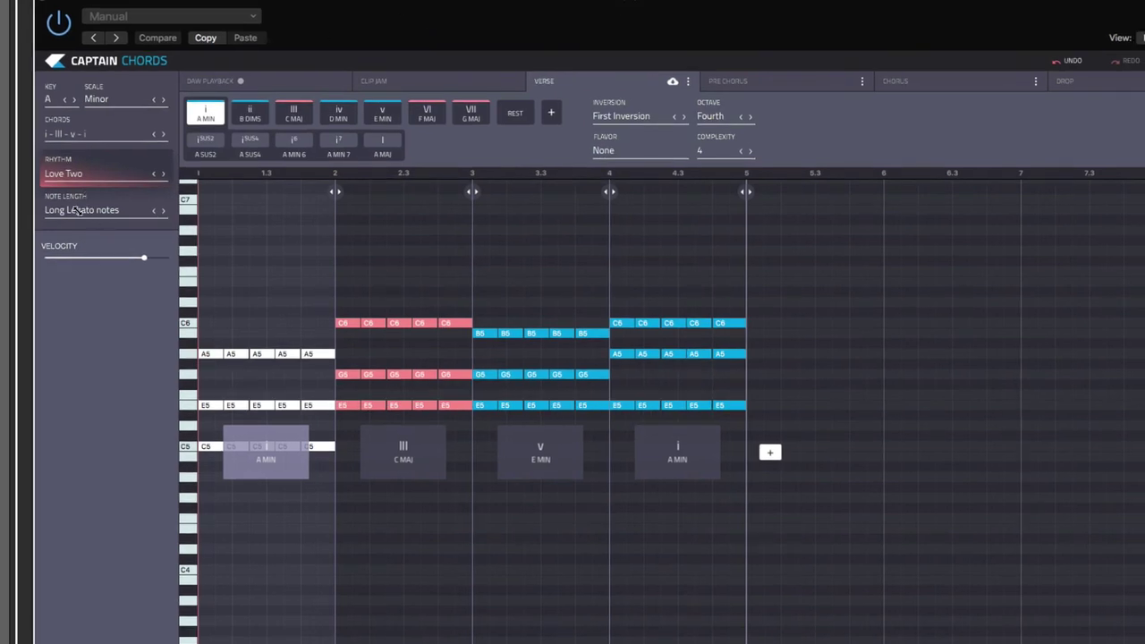
Step: Set Note Length to Original and play back the short Love Two chord hits
left_click(78, 210)
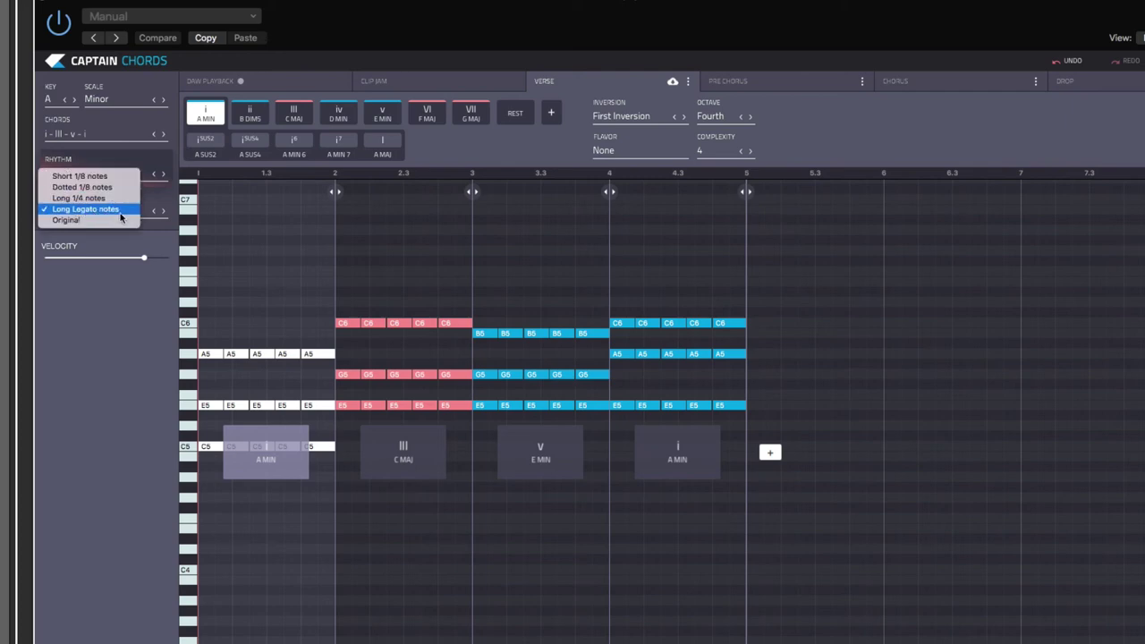
left_click(111, 222)
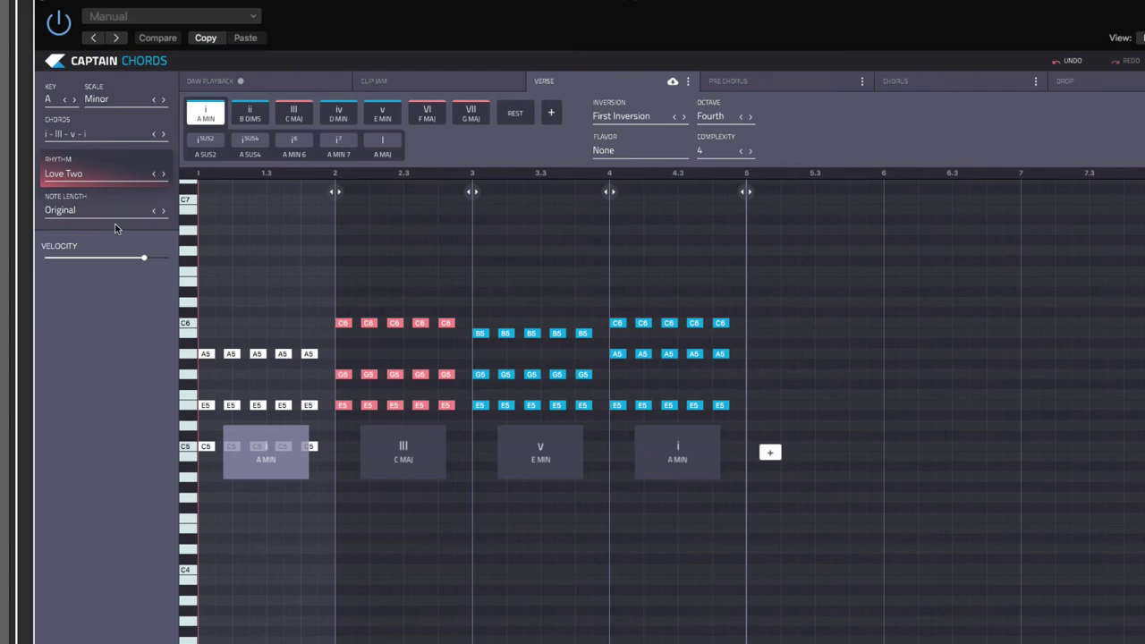
mouse_move(253, 342)
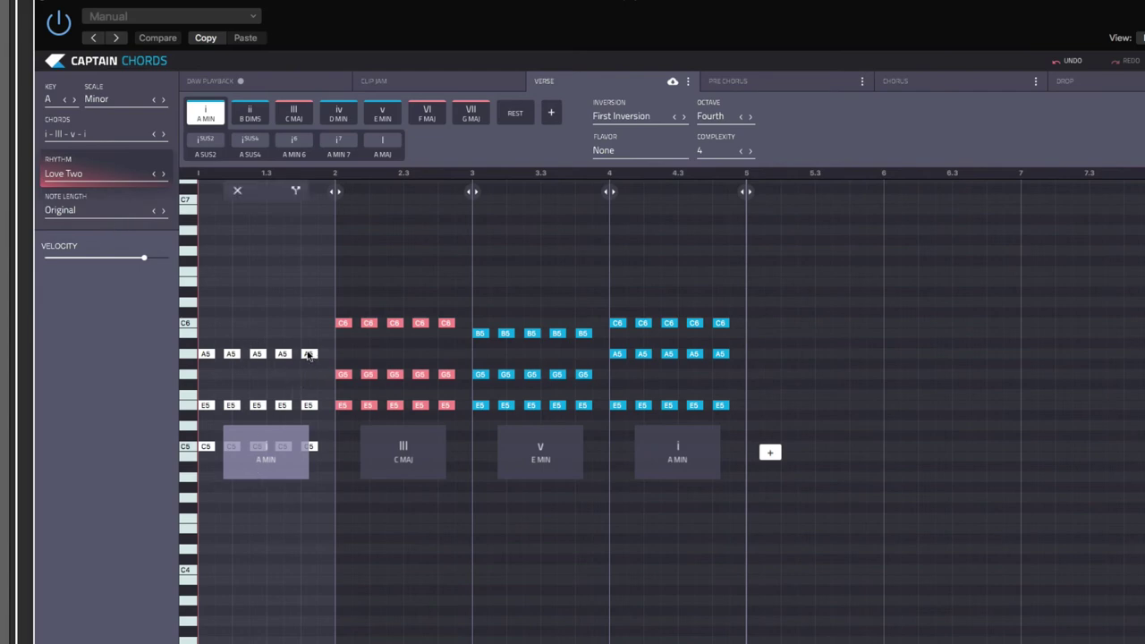
mouse_move(353, 330)
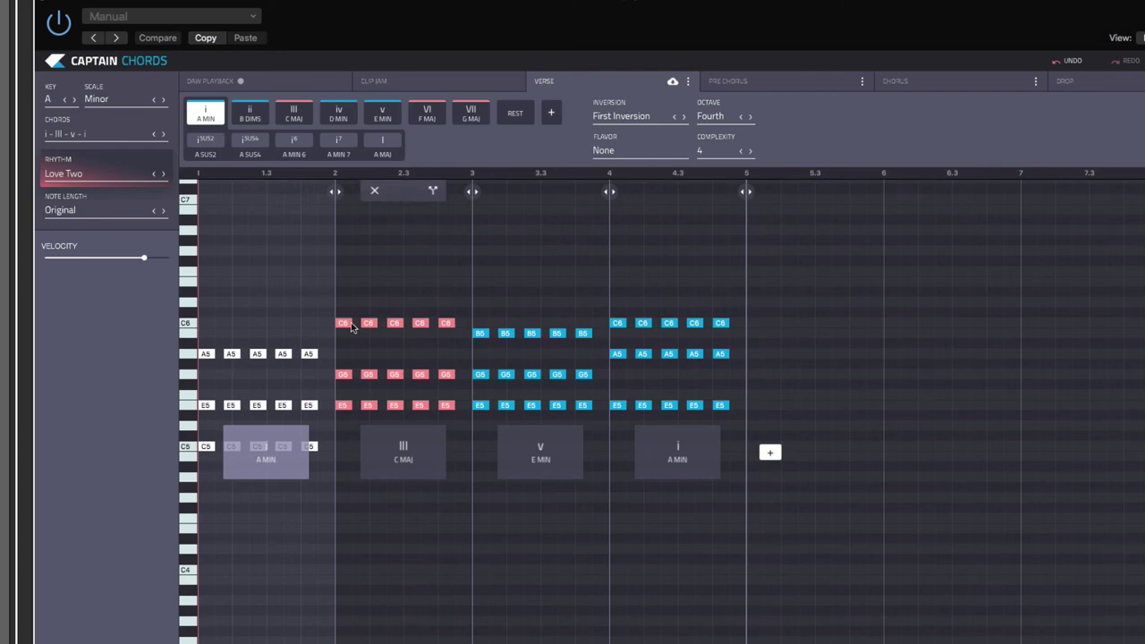
key("space")
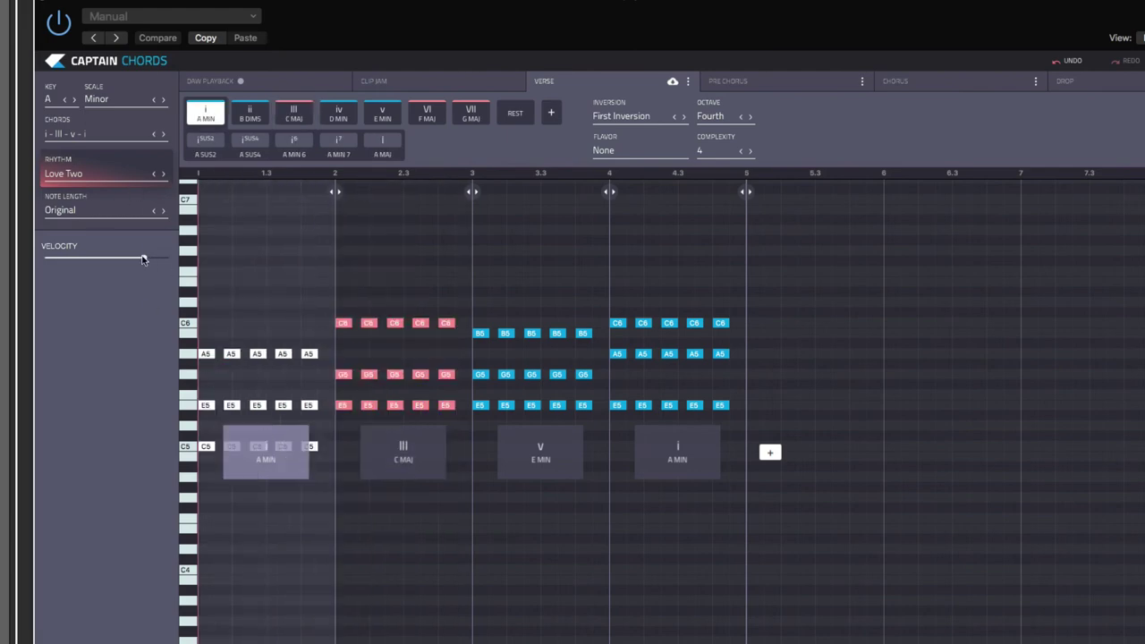
Step: Lower the chord velocity, stop playback, then raise the velocity slightly again
left_click_drag(143, 260, 99, 259)
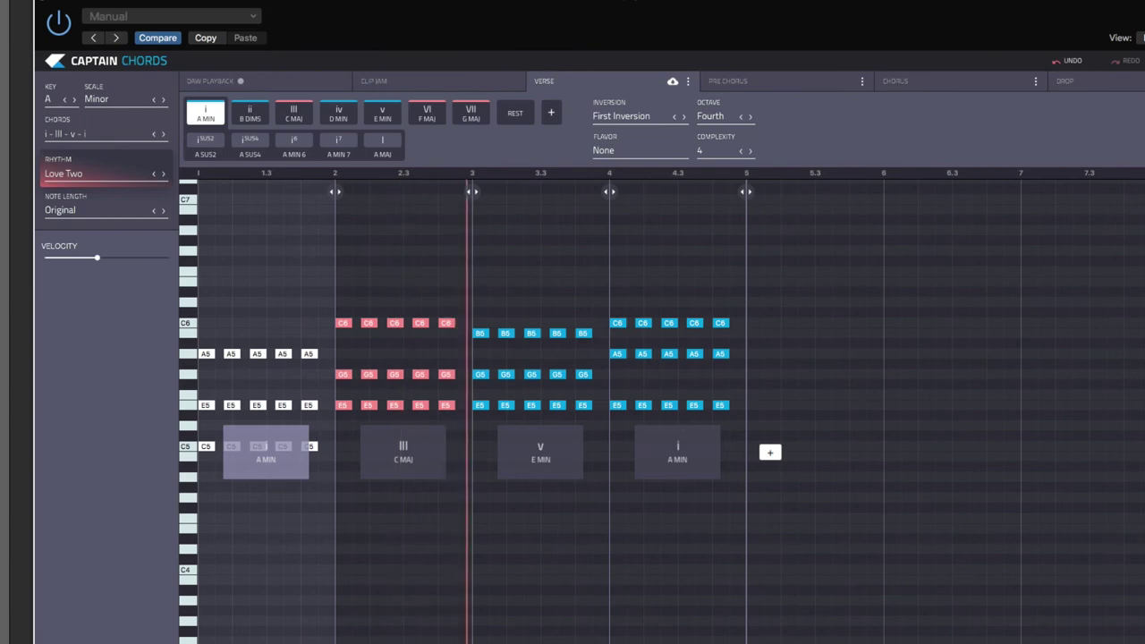
key("space")
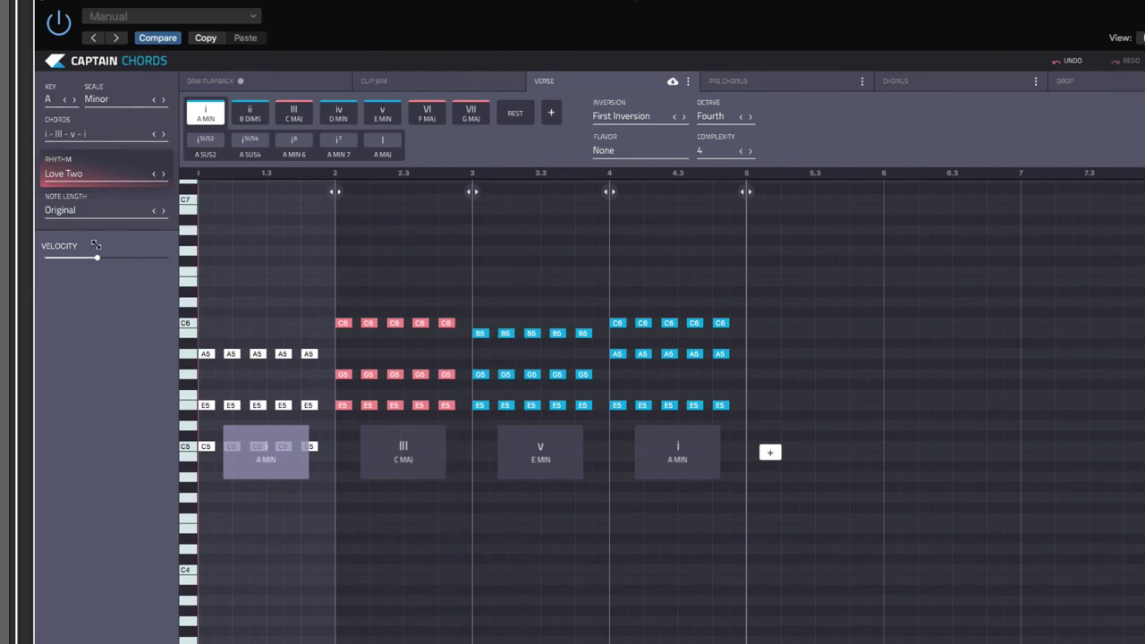
left_click(661, 452)
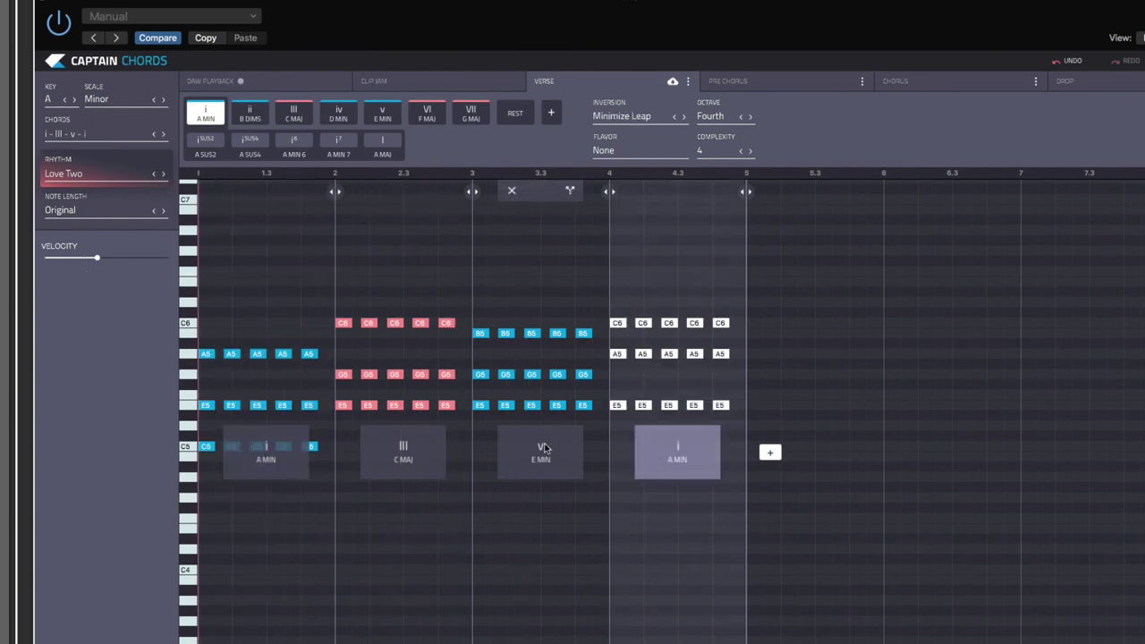
left_click(544, 447)
left_click(435, 456)
left_click(265, 452)
left_click_drag(97, 258, 121, 260)
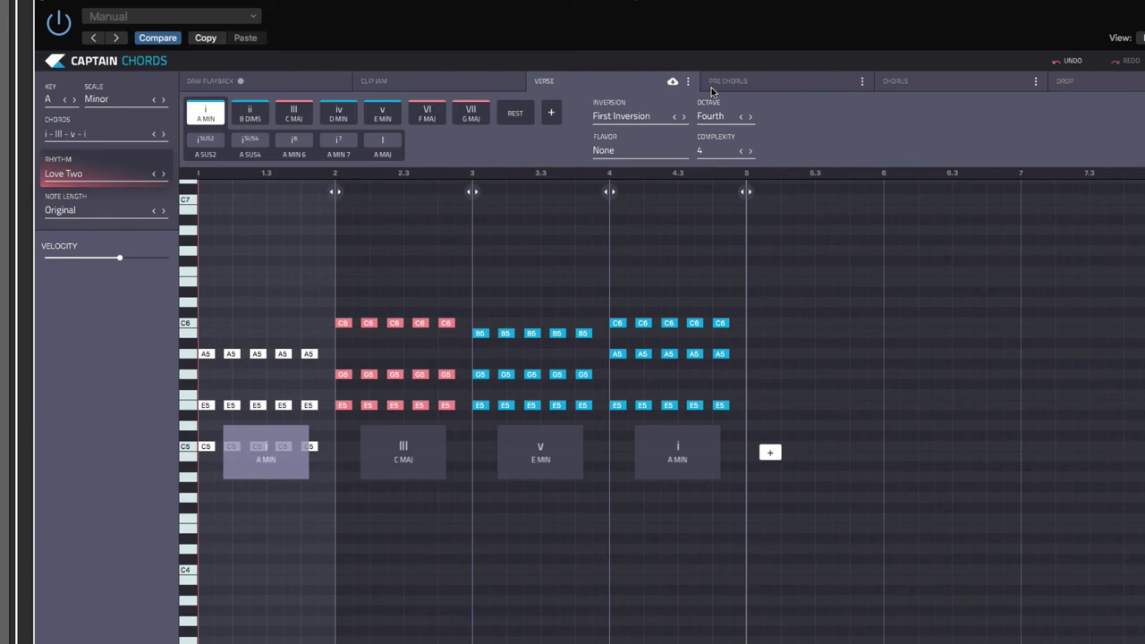
left_click(93, 211)
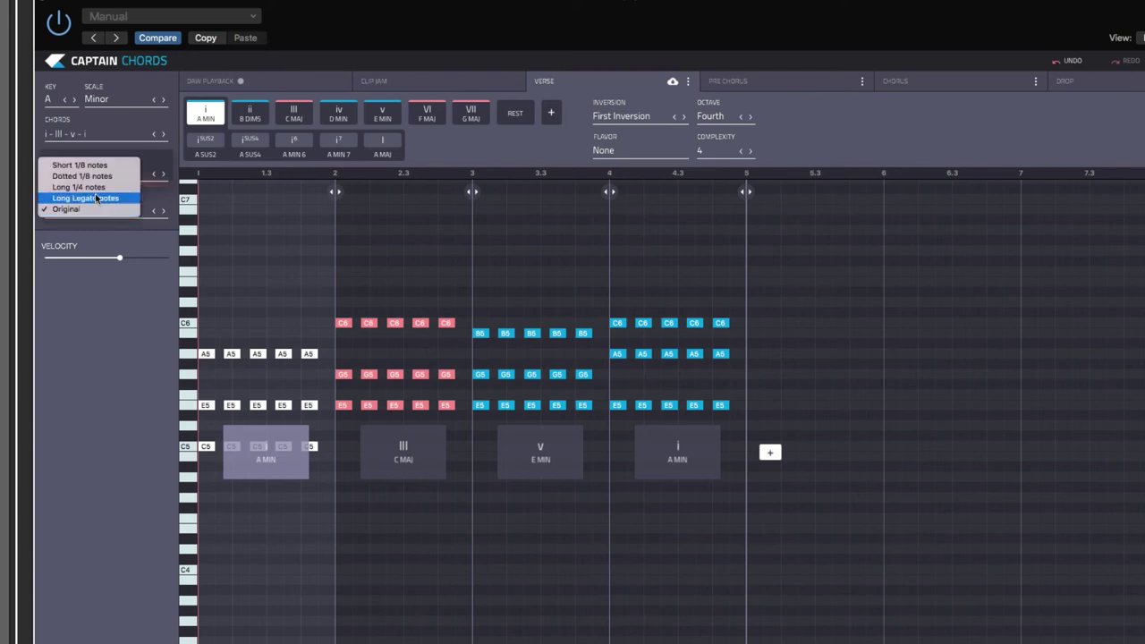
left_click(90, 164)
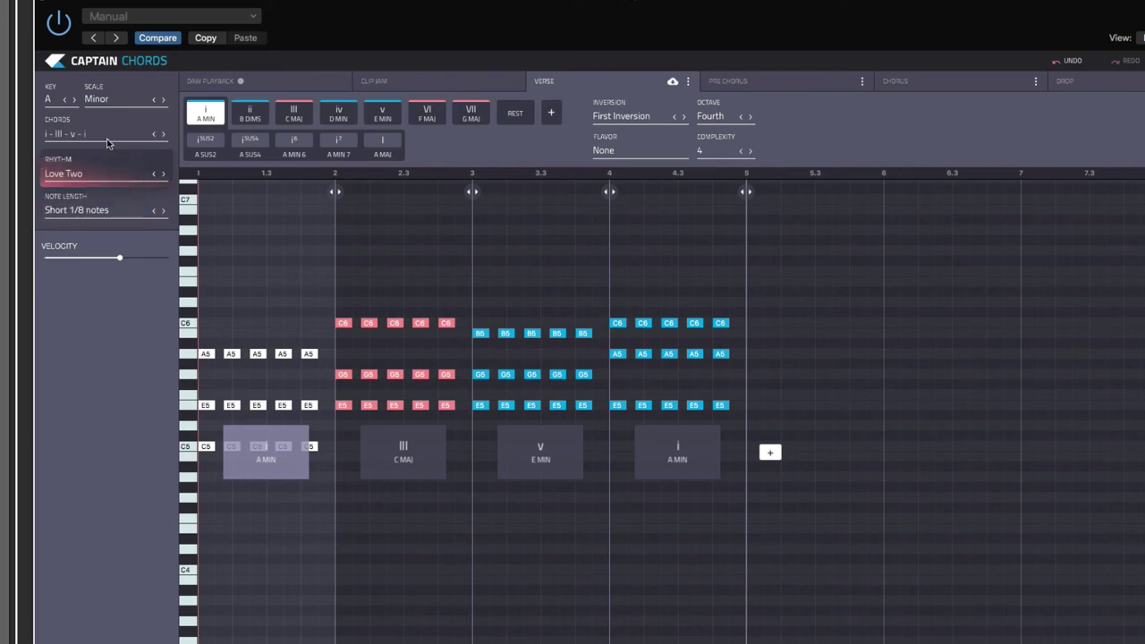
left_click(105, 220)
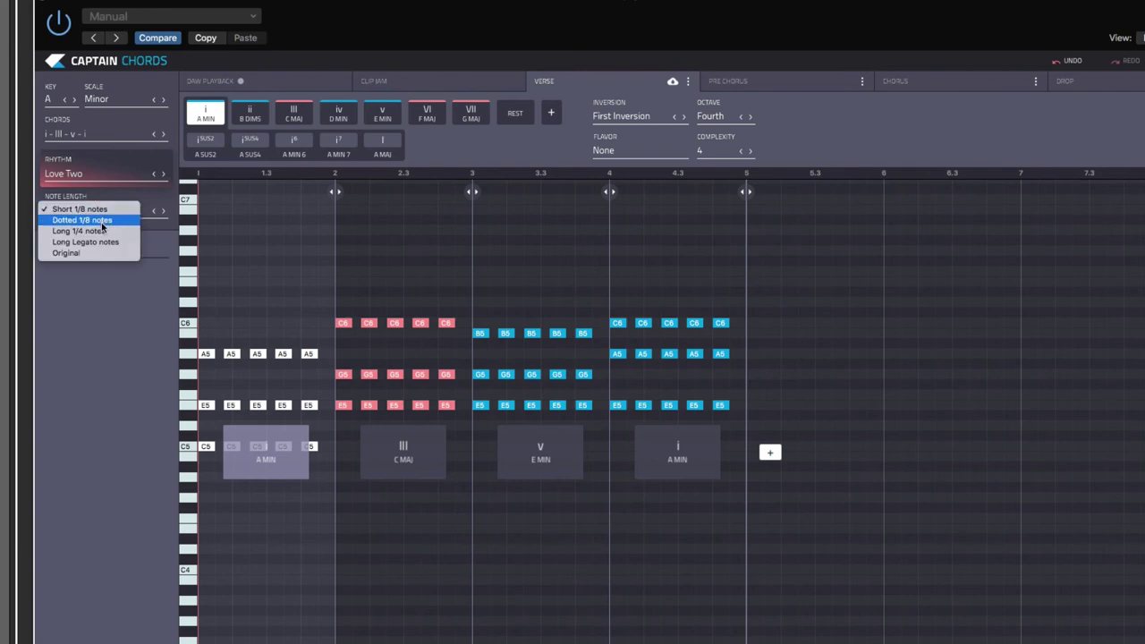
left_click(100, 221)
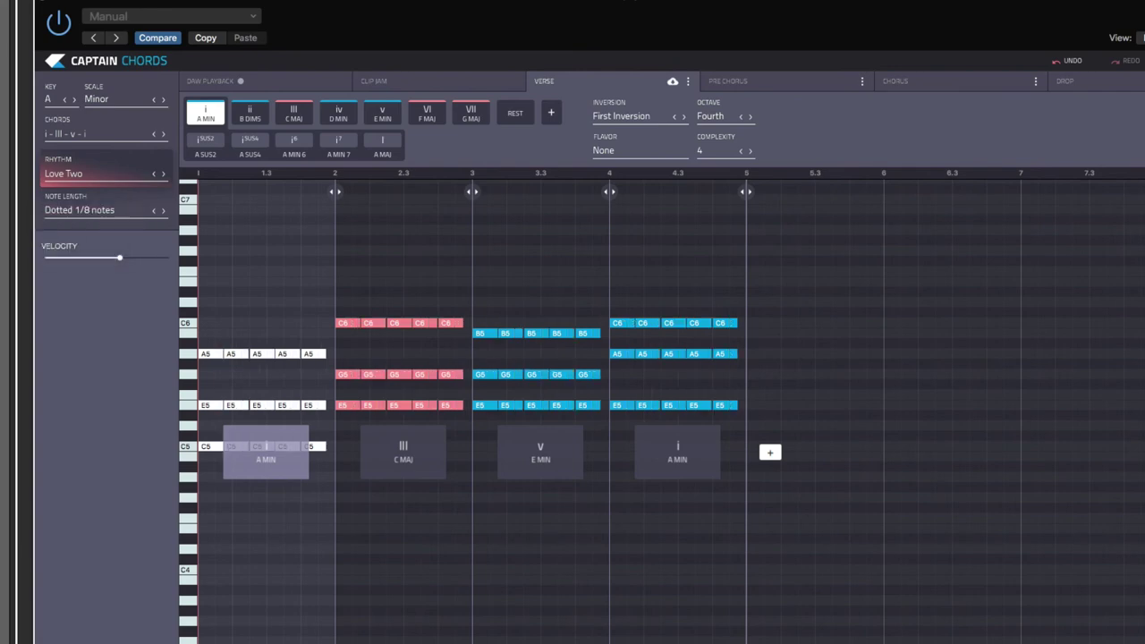
key("space")
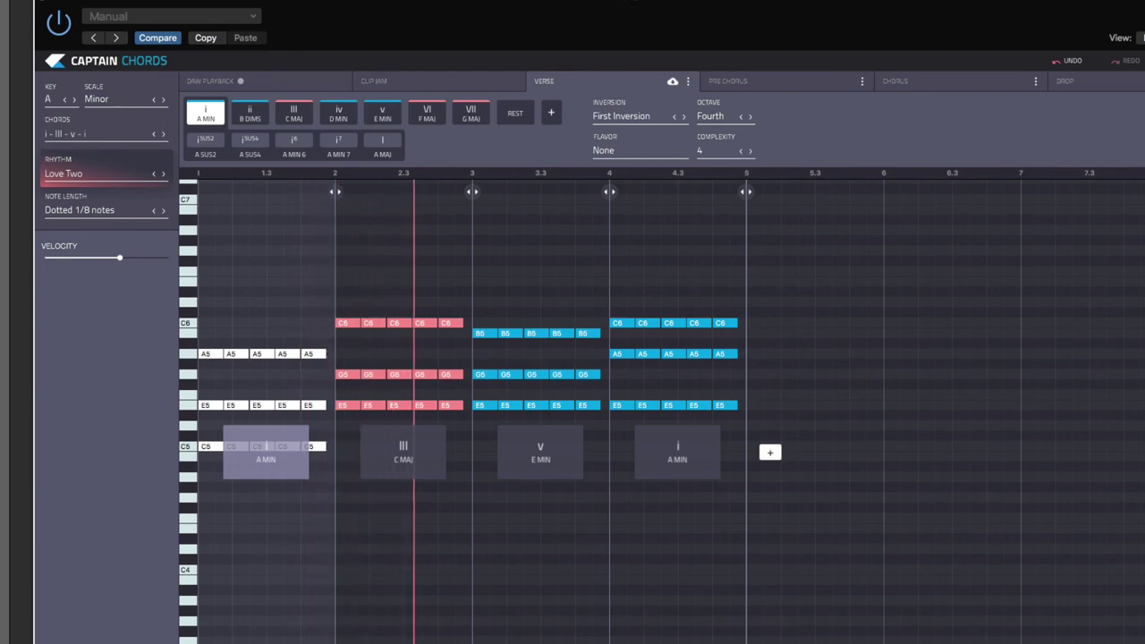
key("space")
left_click(105, 208)
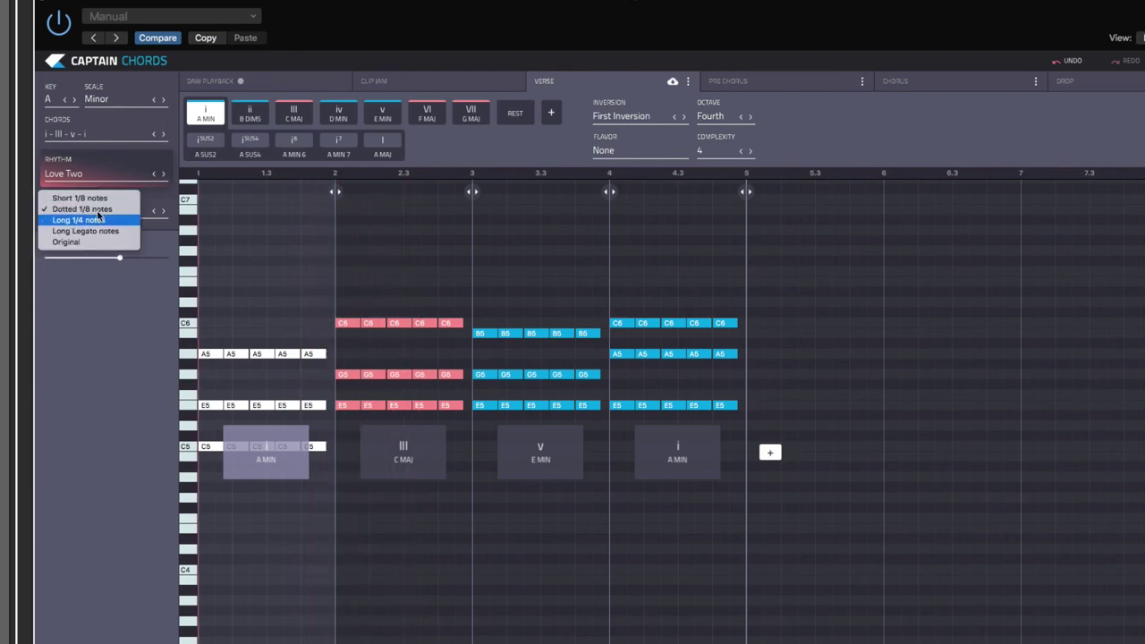
left_click(102, 243)
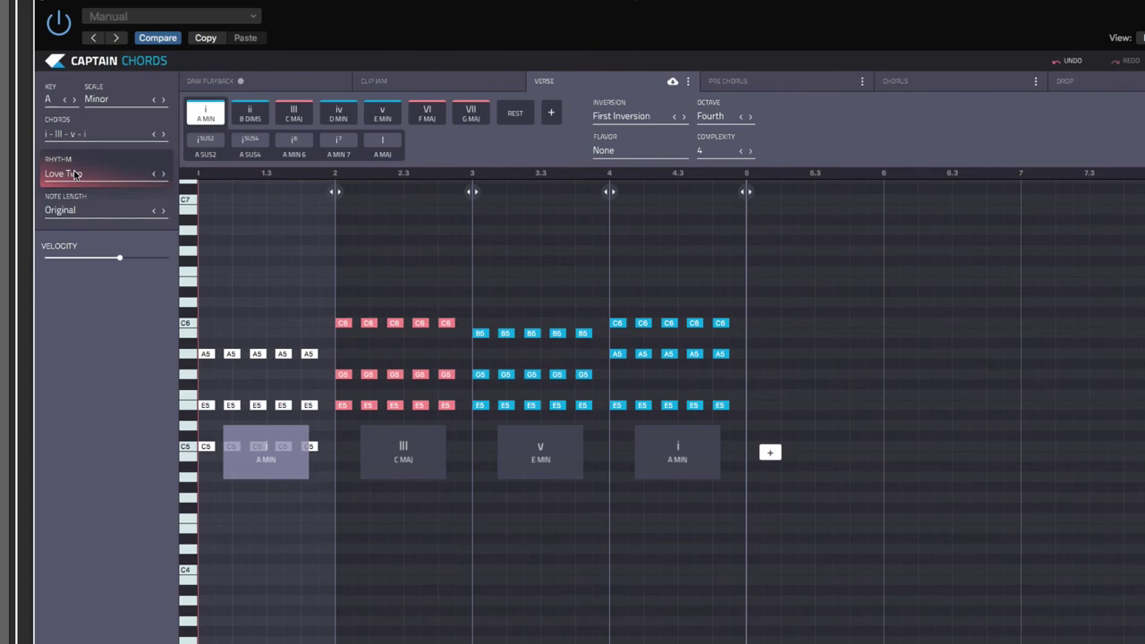
Step: Switch the rhythm to Shake It from the Complex column and audition the syncopated hits
left_click(76, 174)
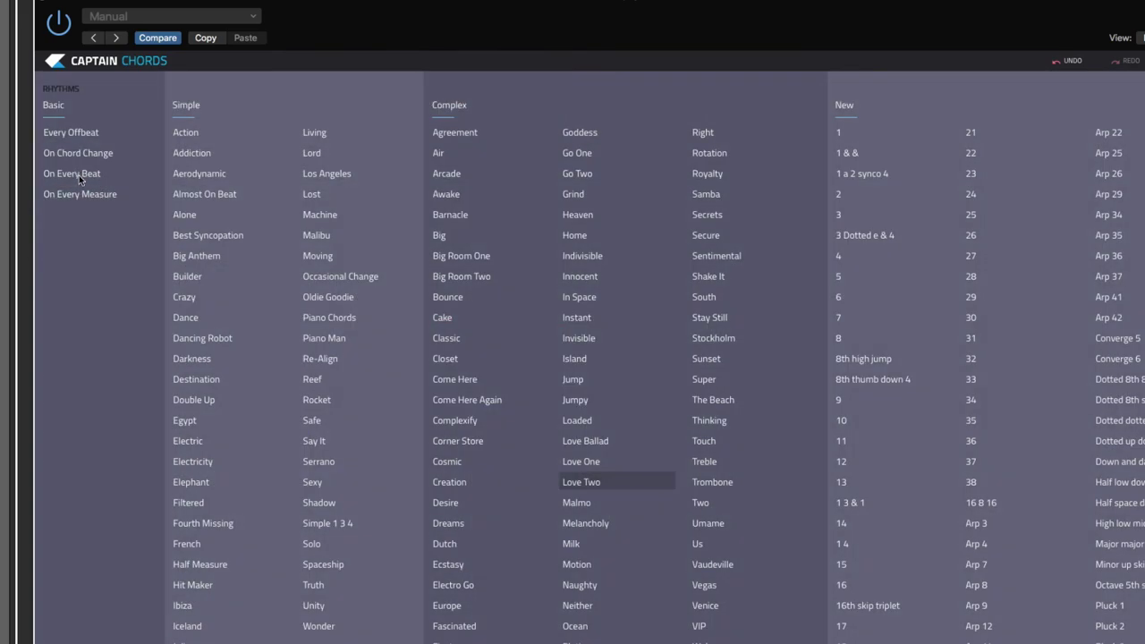
left_click(718, 275)
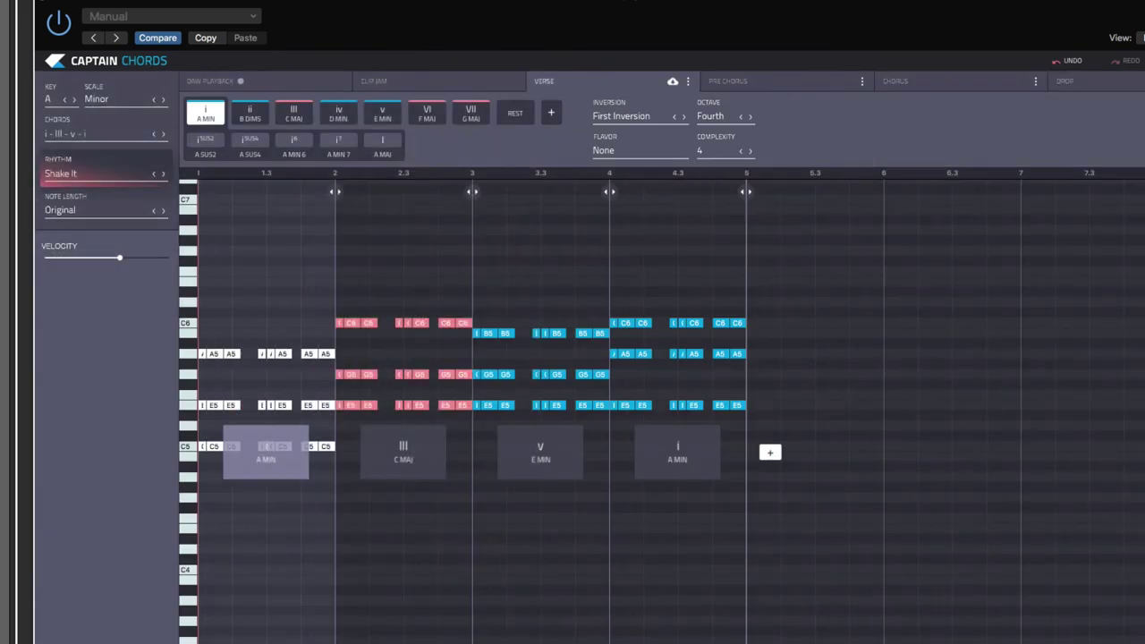
key("space")
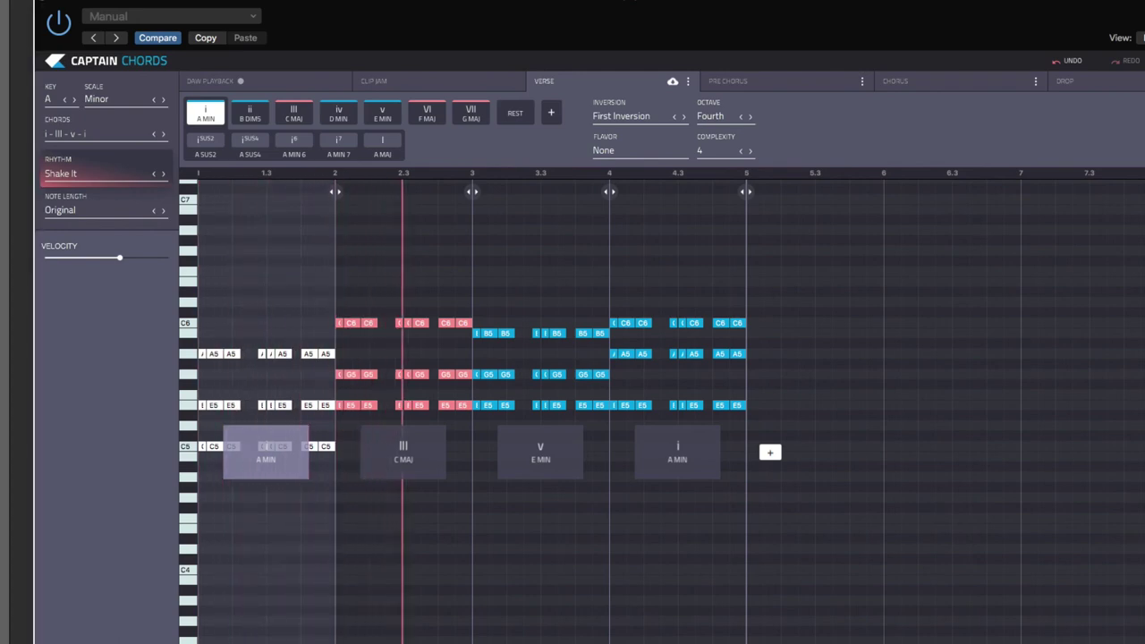
key("space")
left_click_drag(465, 5, 519, 20)
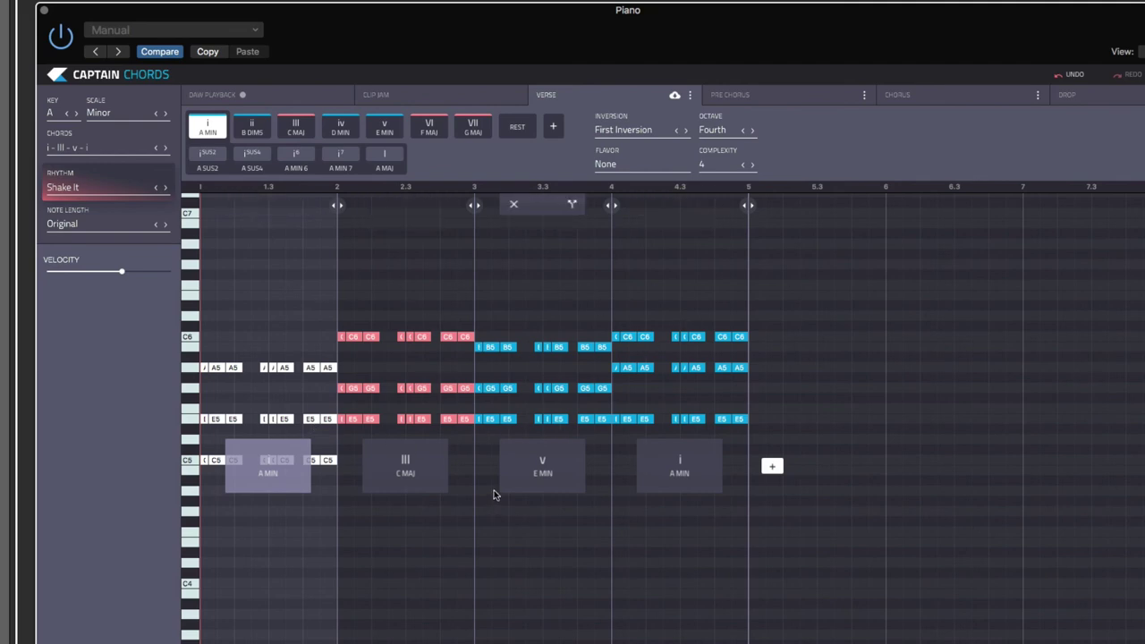
Step: Try a 9th flavor on the v chord, then settle on 7th for E MIN 7
left_click(523, 467)
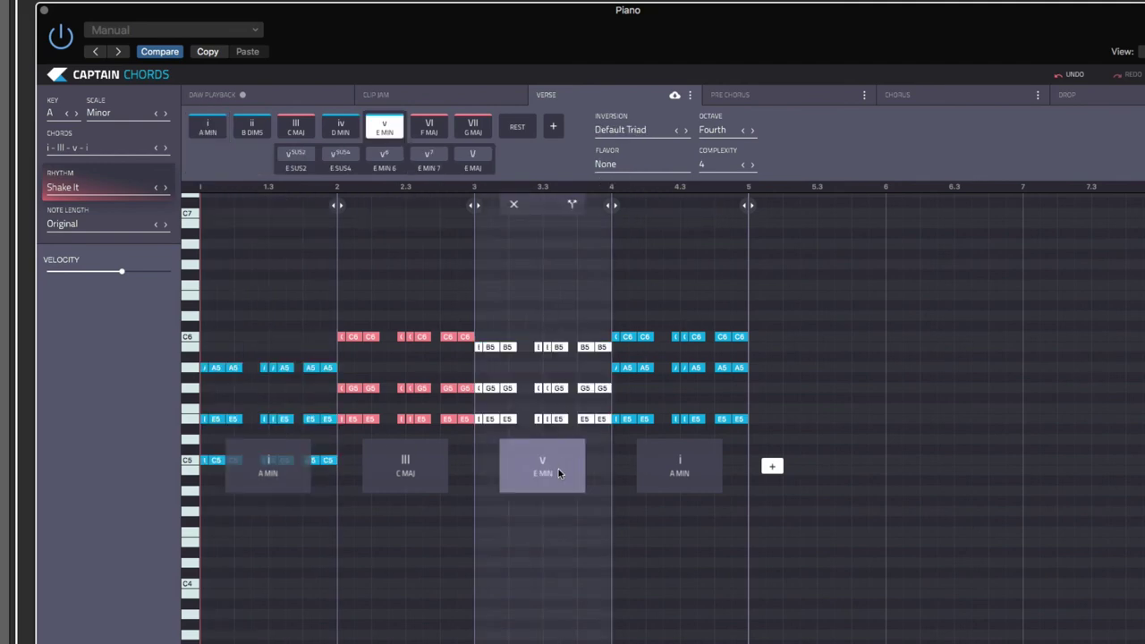
left_click(634, 164)
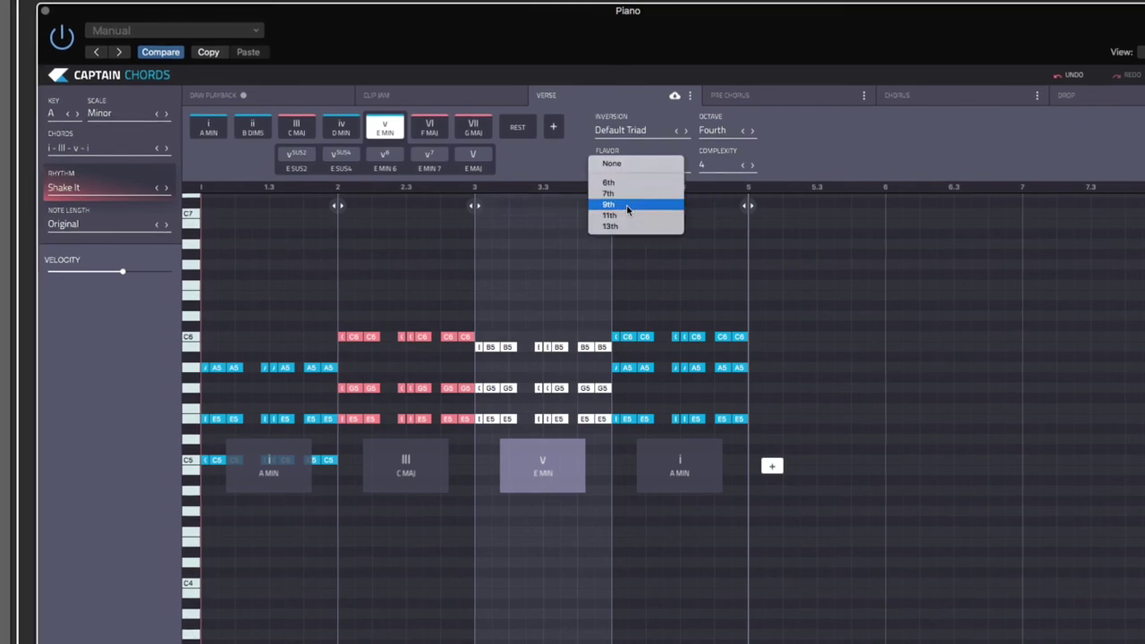
left_click(626, 203)
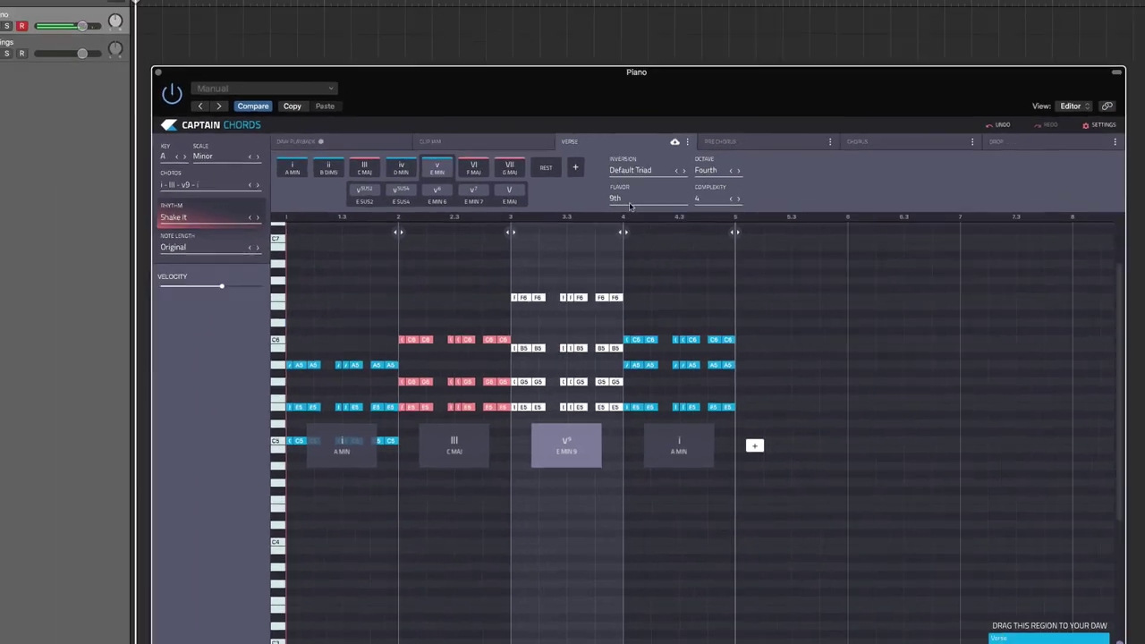
left_click(630, 172)
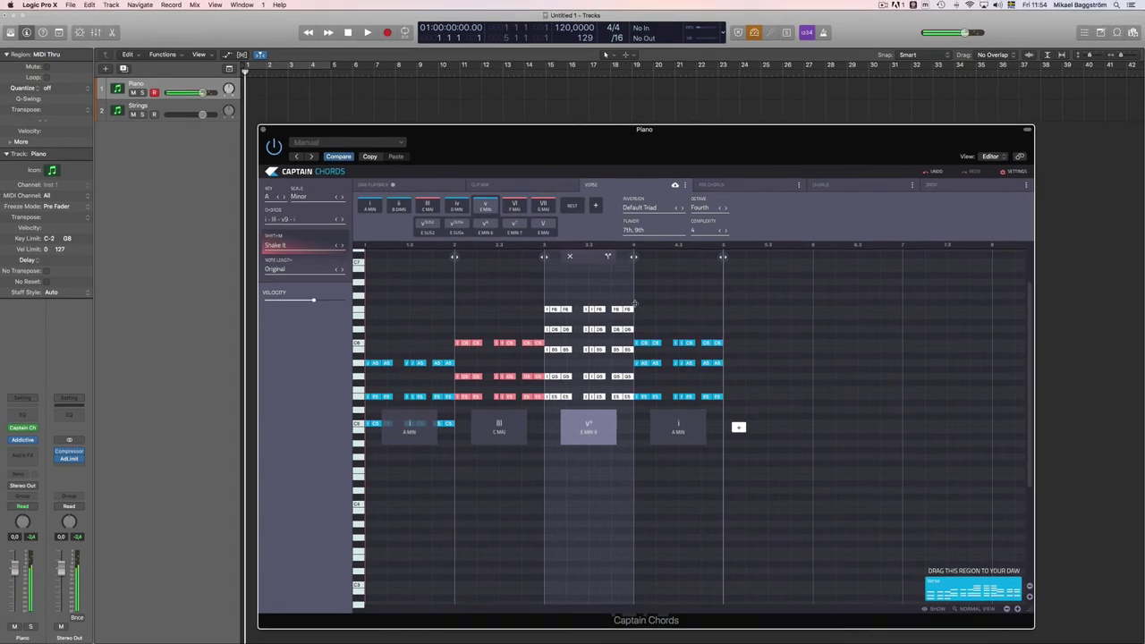
left_click(633, 249)
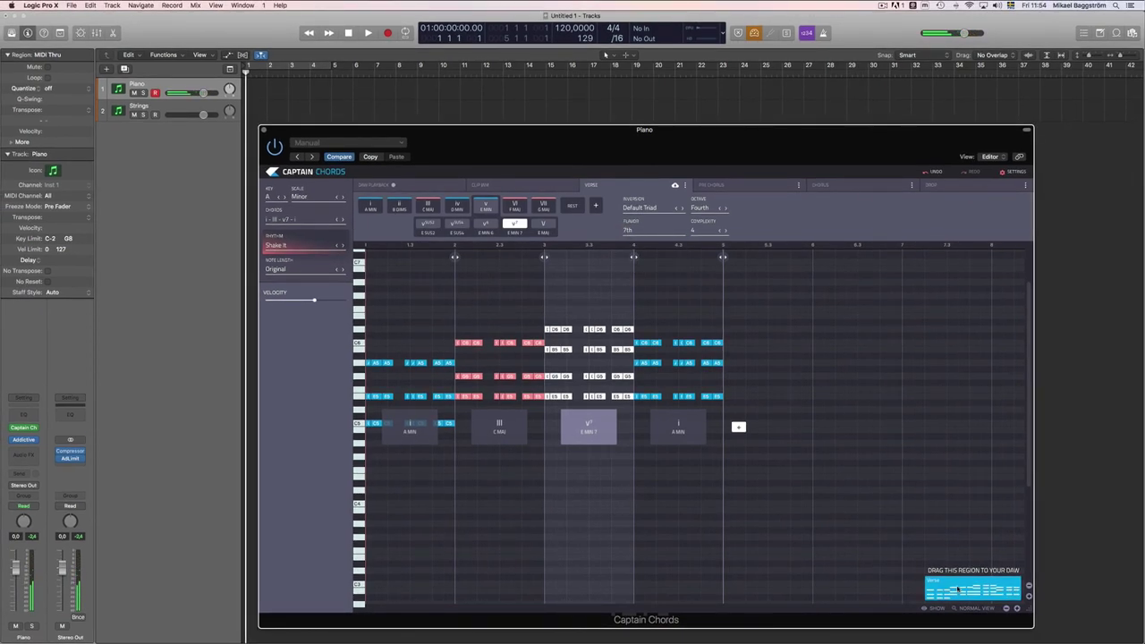
Step: Drag the progression onto the Piano track as a MIDI region, align it at bar 1, and play
left_click_drag(973, 592, 278, 88)
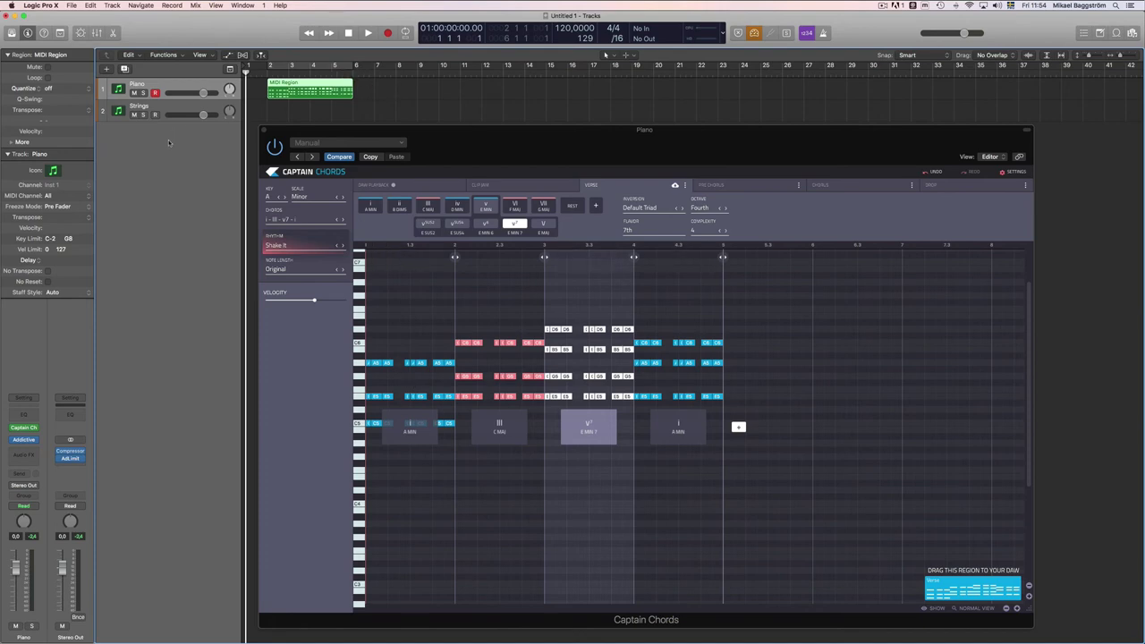
left_click(303, 117)
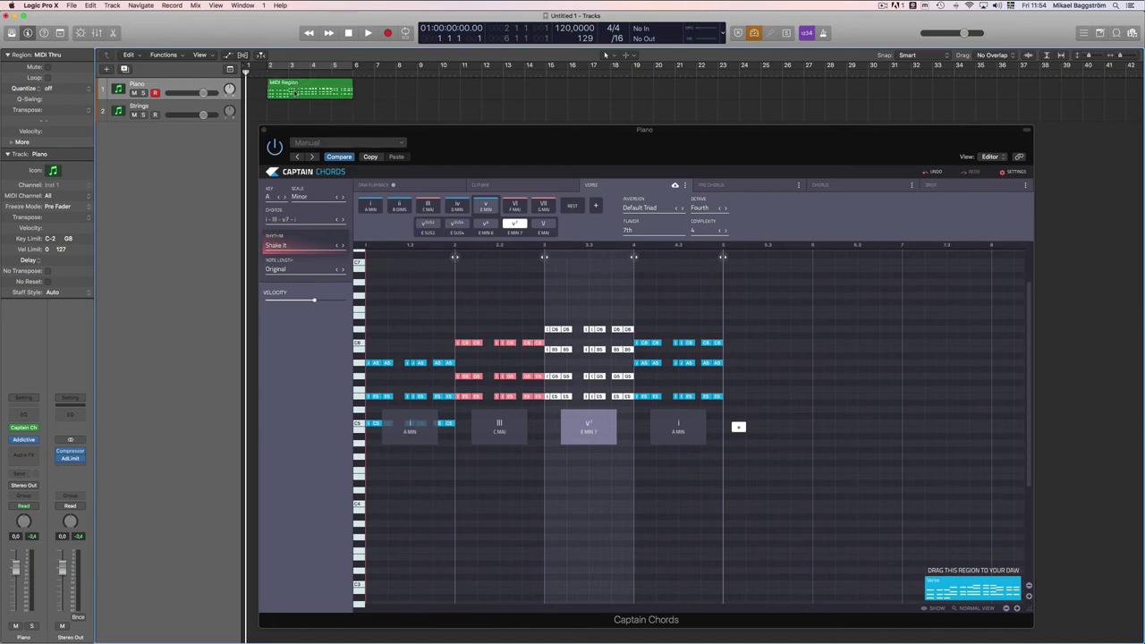
left_click_drag(295, 90, 276, 90)
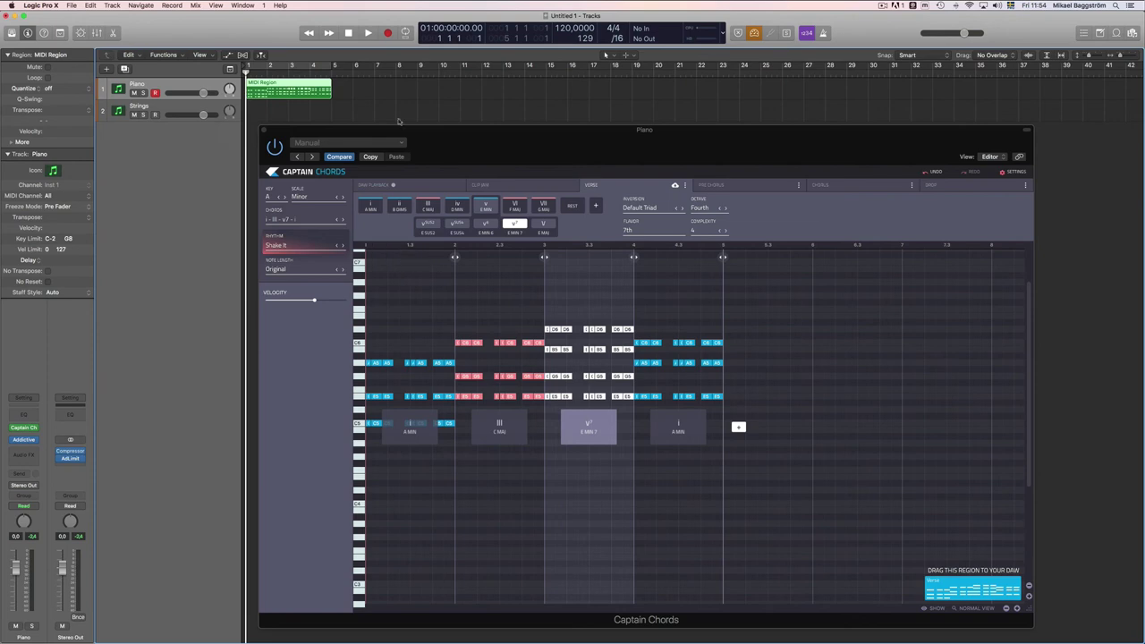
left_click(351, 34)
left_click_drag(308, 84, 334, 86)
left_click(368, 33)
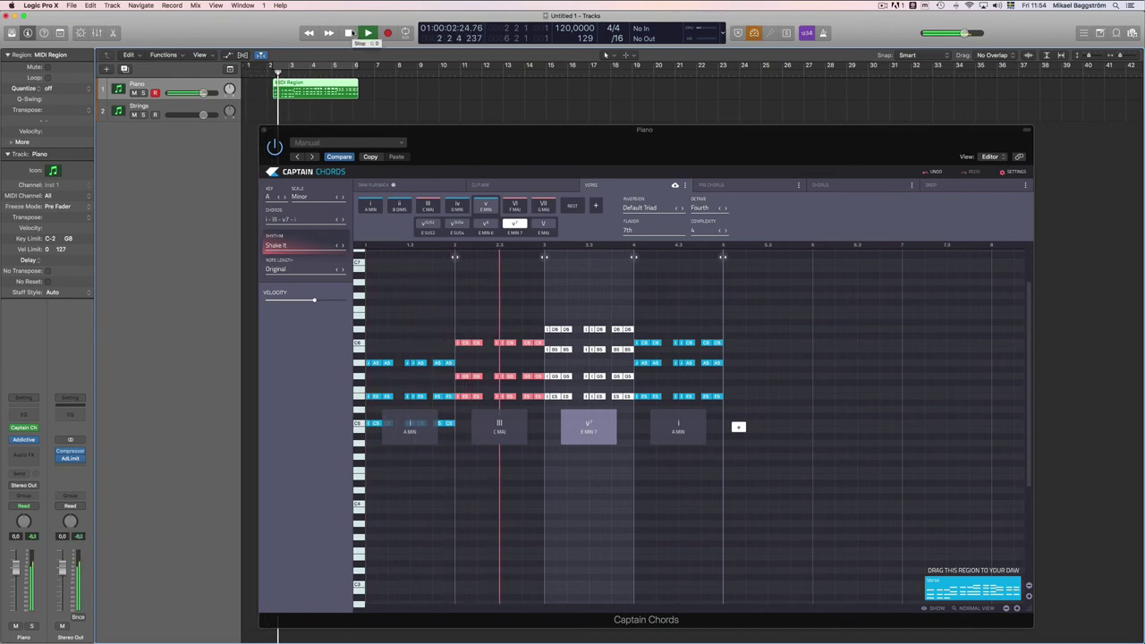
left_click(350, 33)
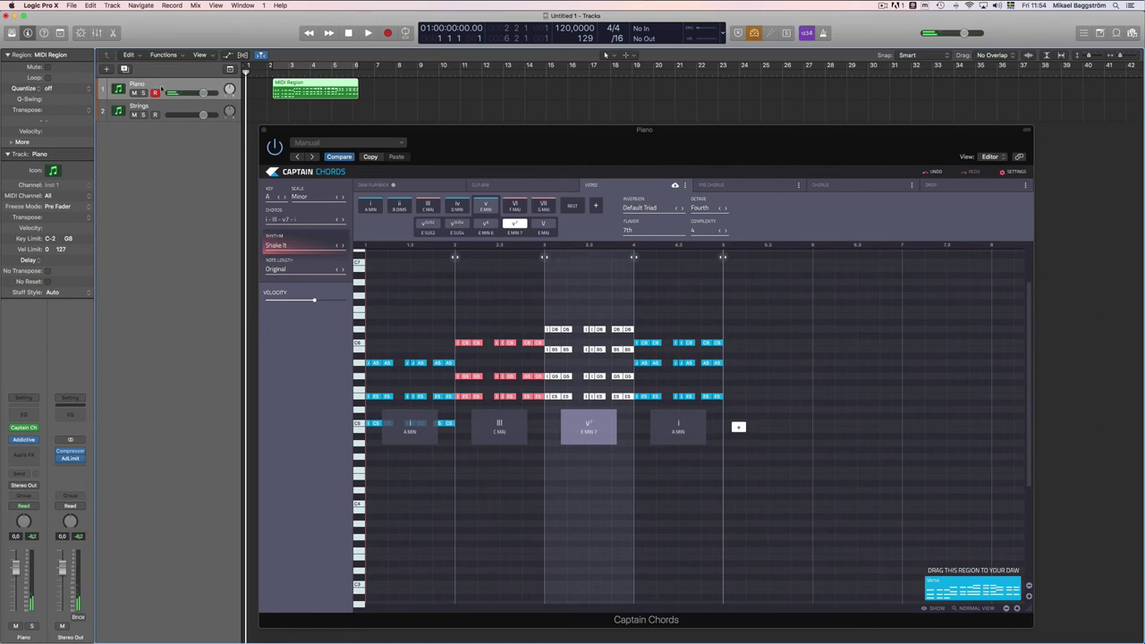
left_click(272, 148)
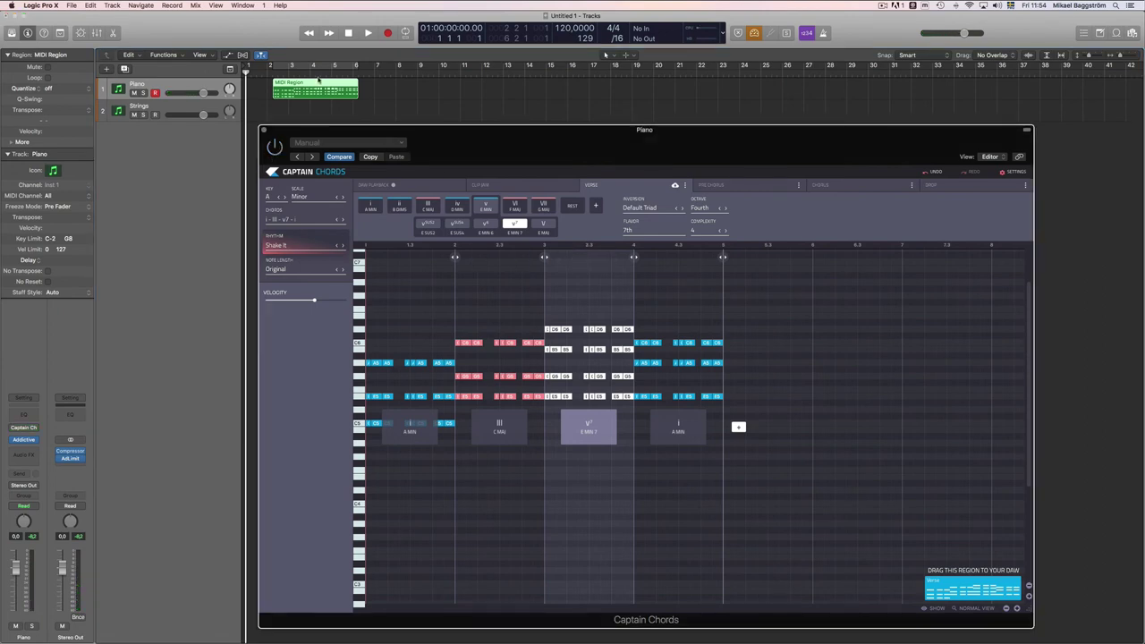
left_click_drag(319, 81, 293, 81)
left_click(367, 33)
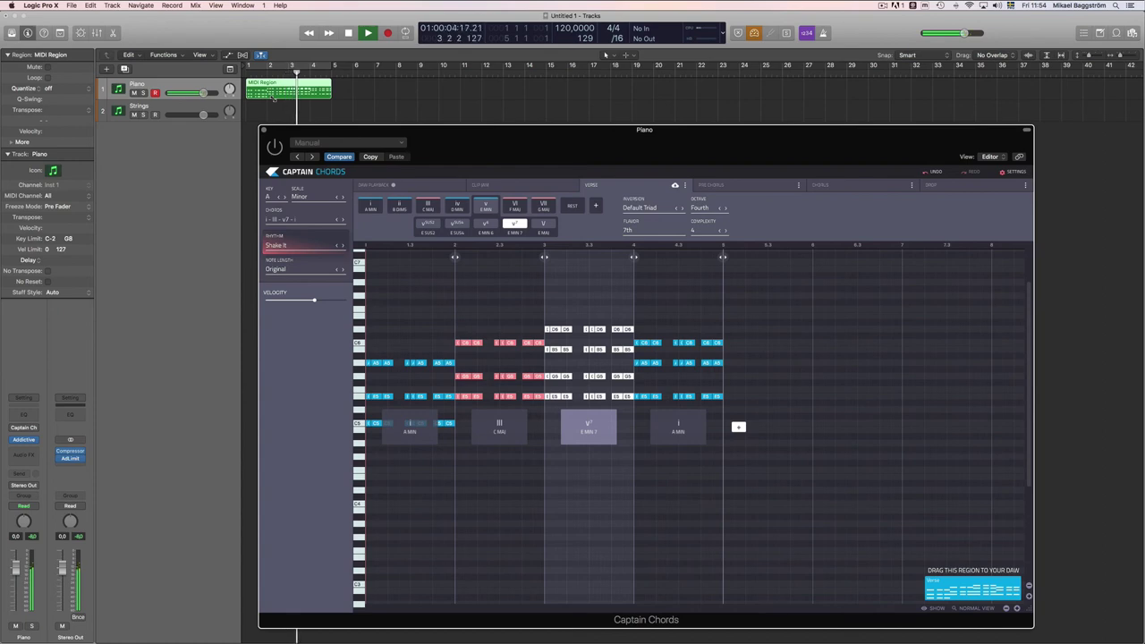
Step: Stop playback and switch the chord rhythm to Addiction
key("space")
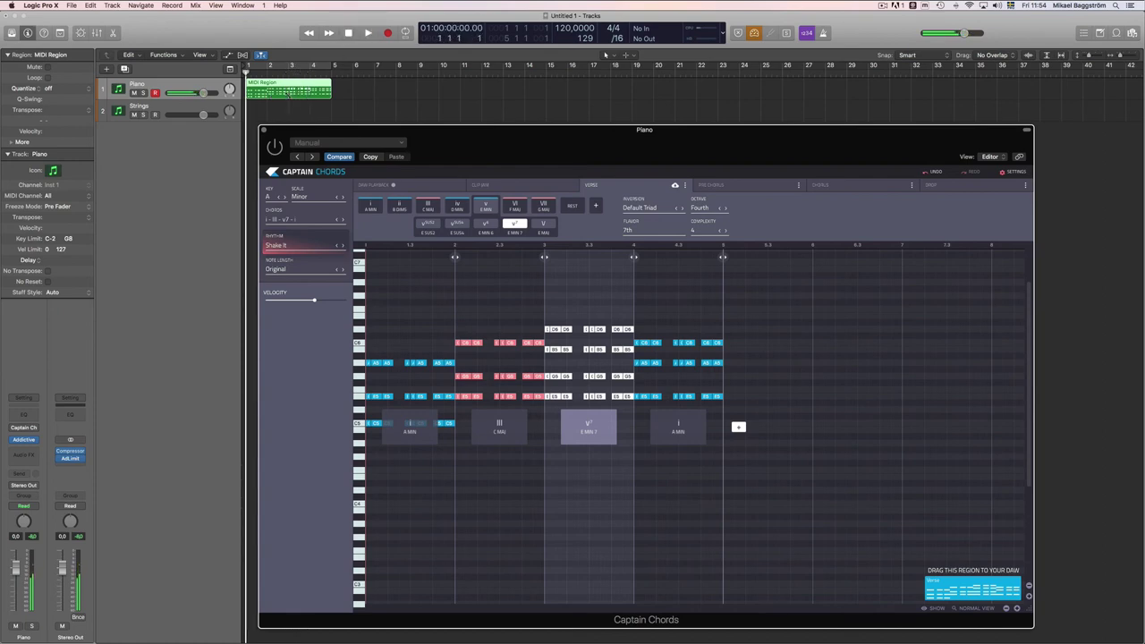
left_click(161, 104)
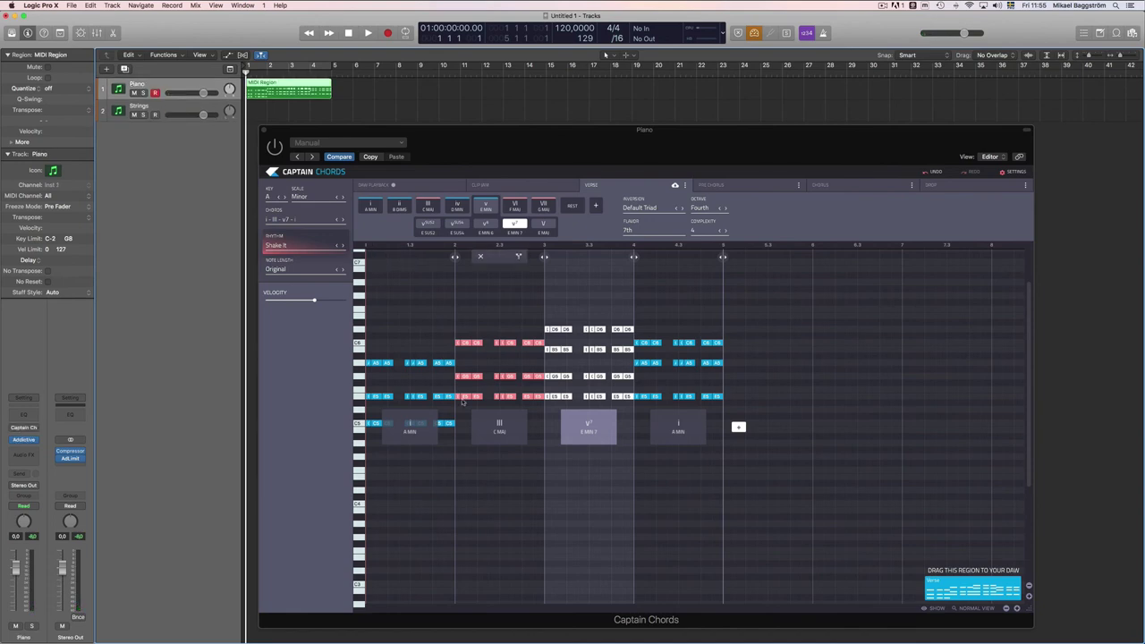
left_click(284, 269)
left_click(292, 247)
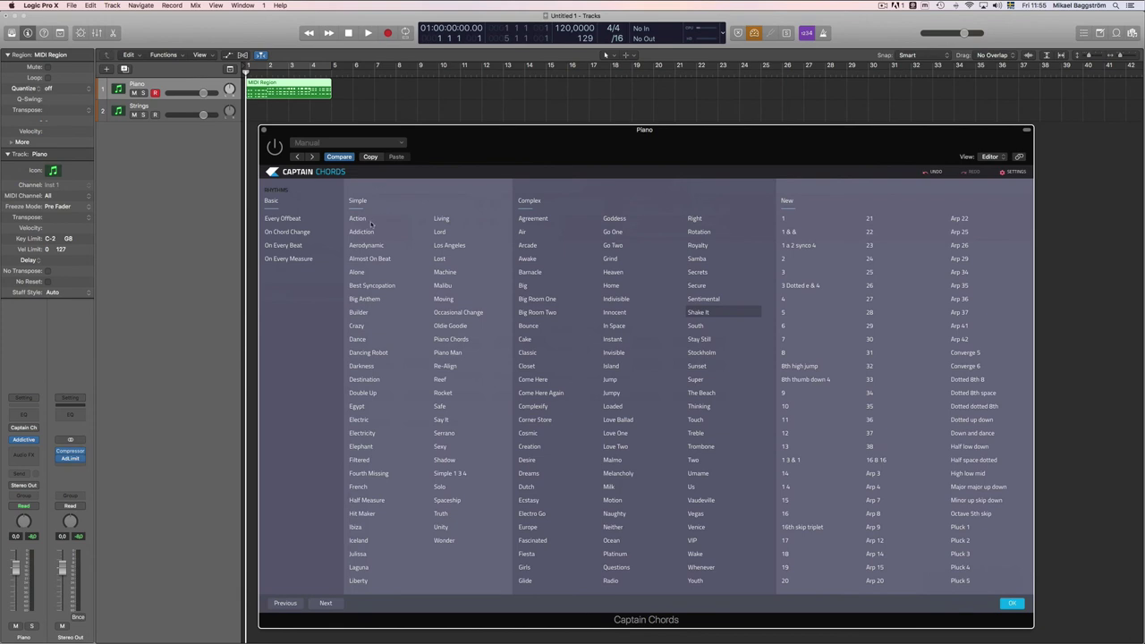
left_click(366, 232)
left_click(1010, 604)
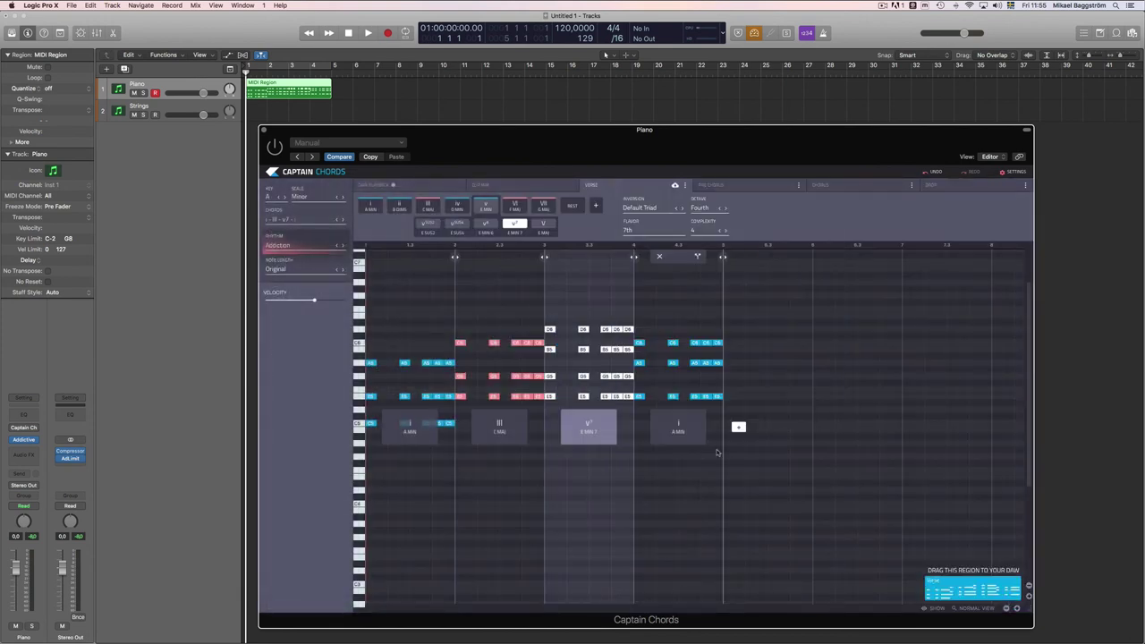
Step: Set Note Length to Long Legato notes, change the rhythm to Elephant, and play
left_click(312, 268)
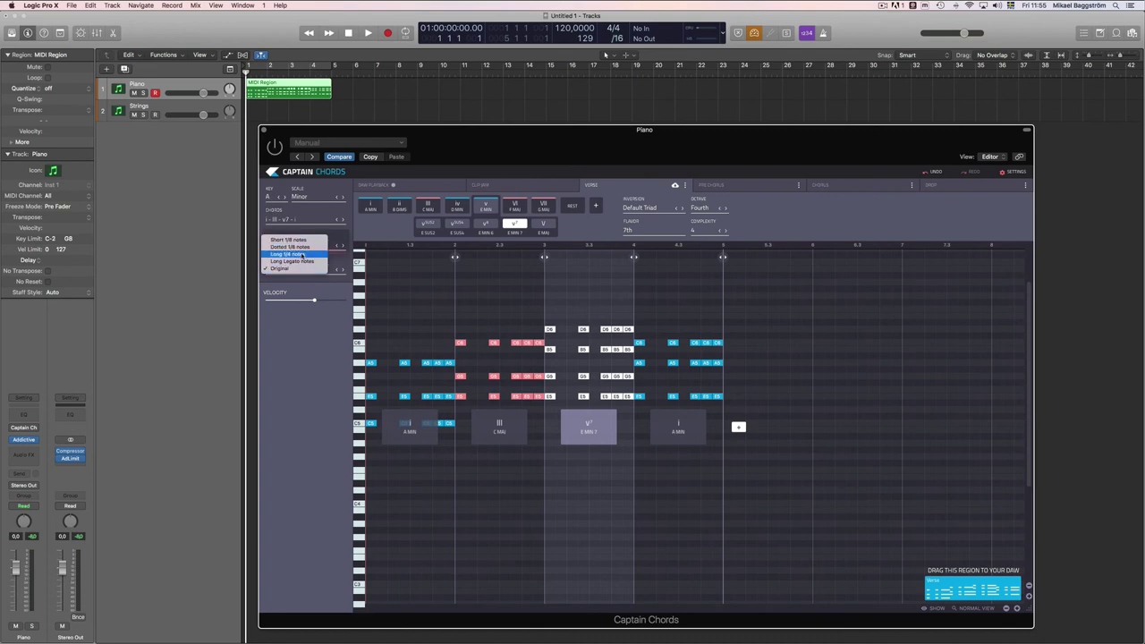
left_click(302, 261)
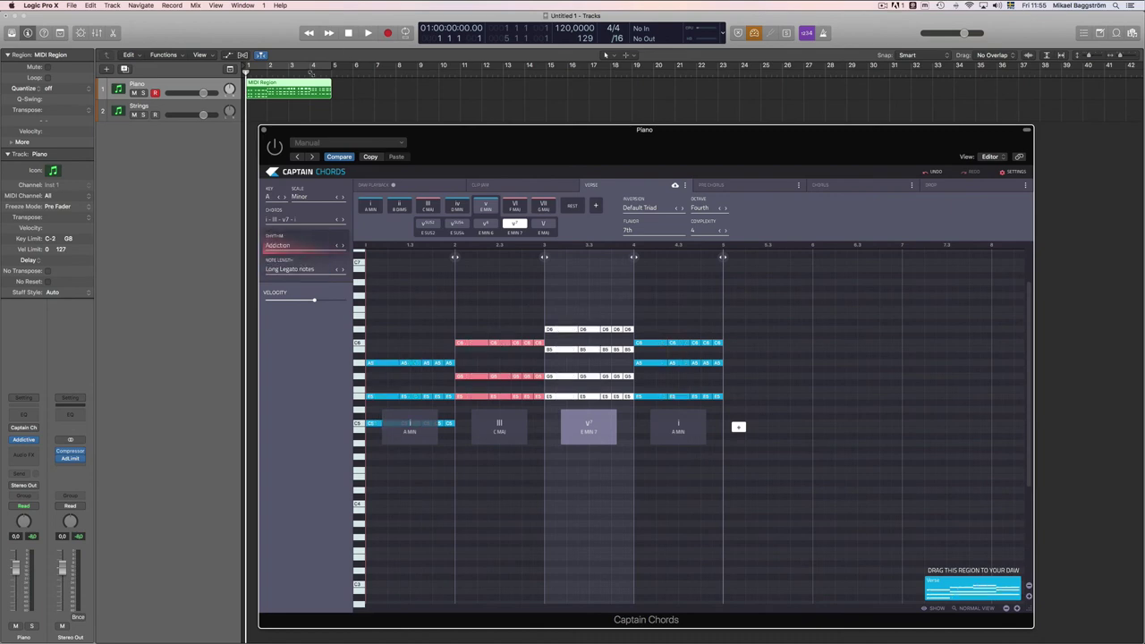
left_click(299, 245)
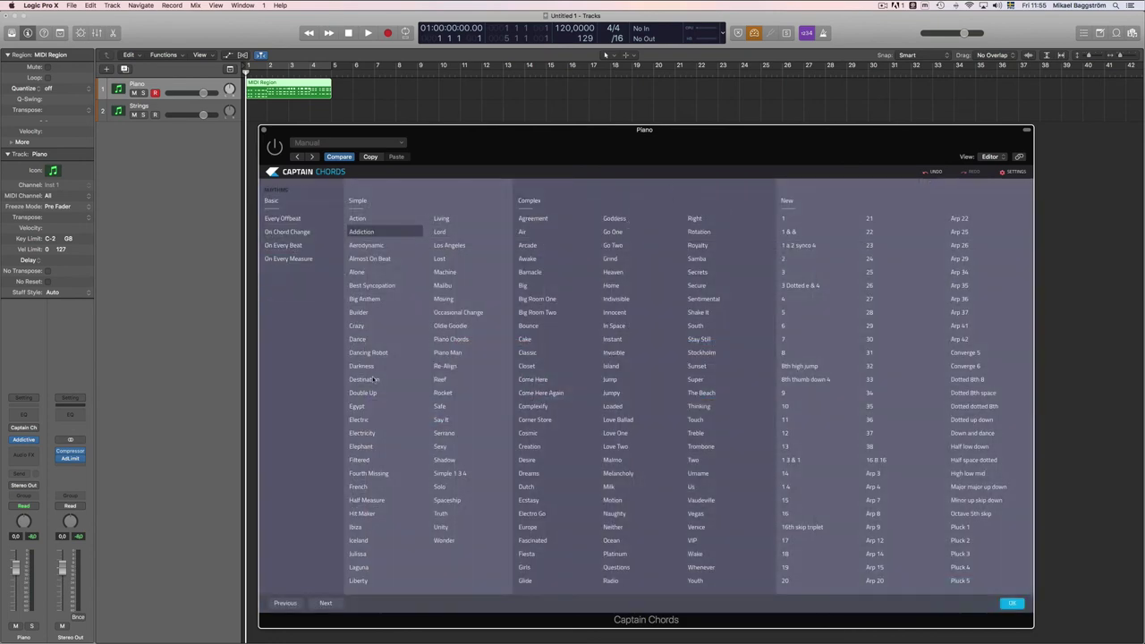
left_click(363, 448)
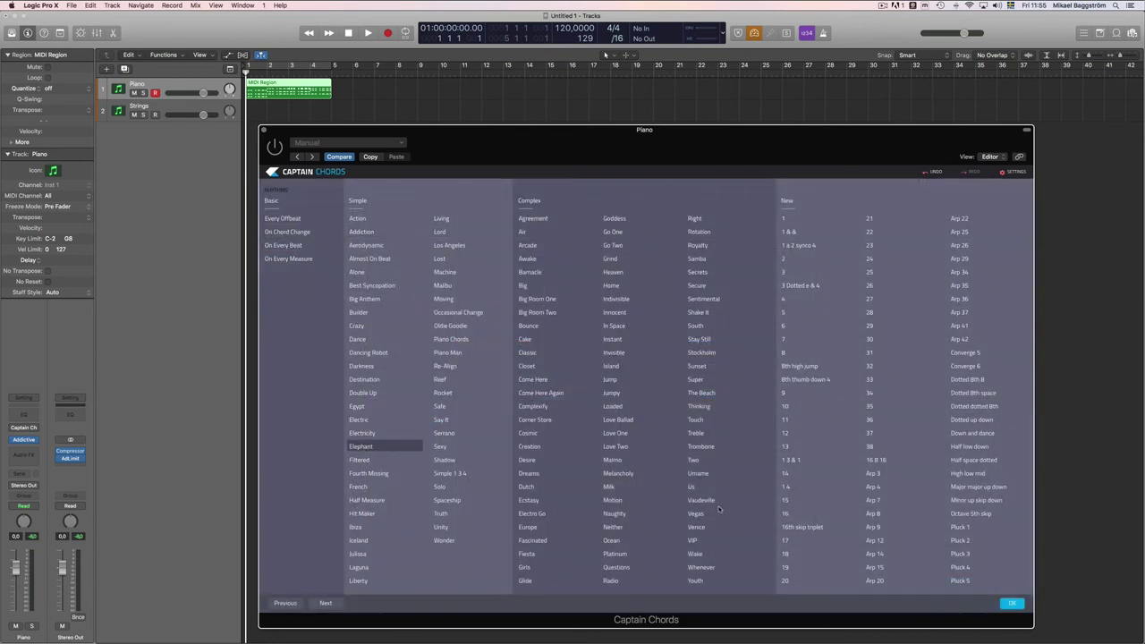
left_click(1014, 603)
key("space")
key("space")
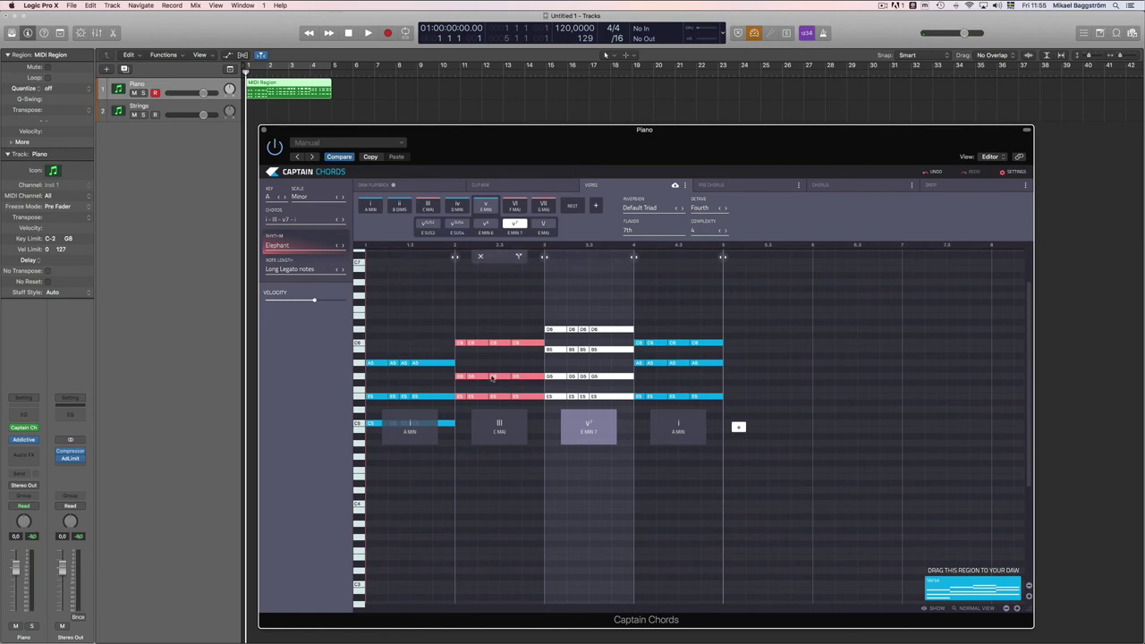
key("space")
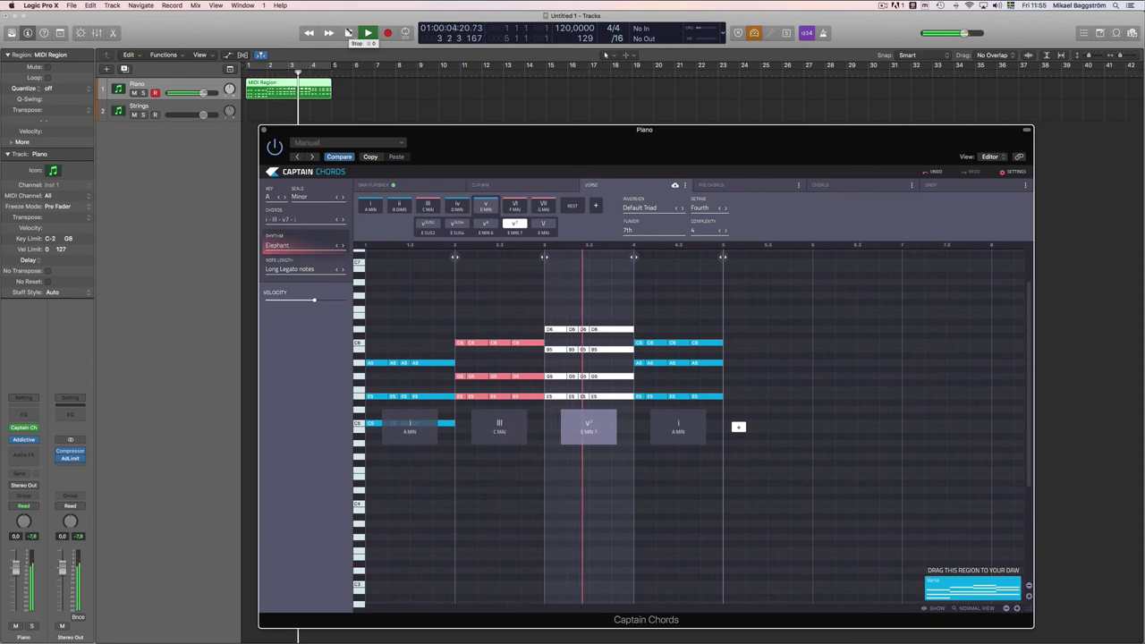
left_click(348, 32)
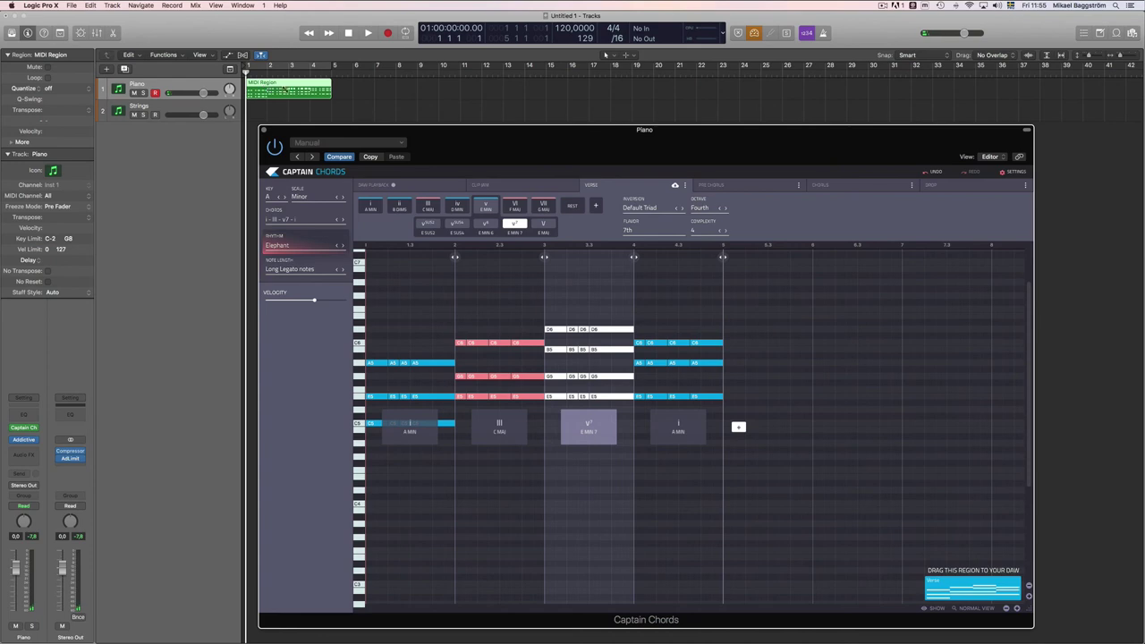
key("space")
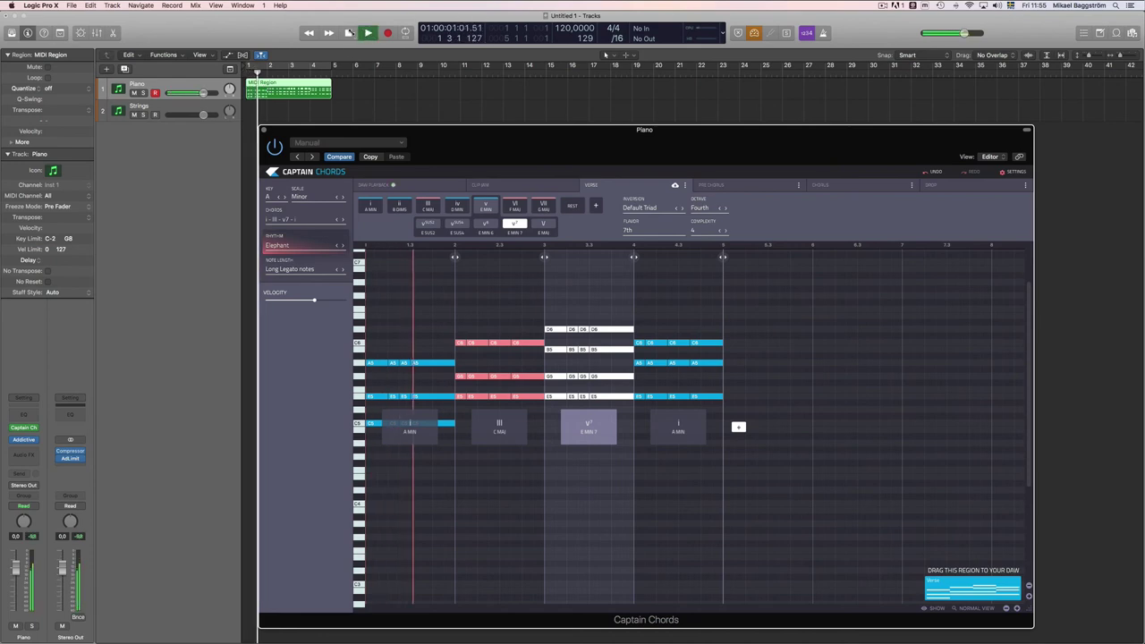
left_click(349, 32)
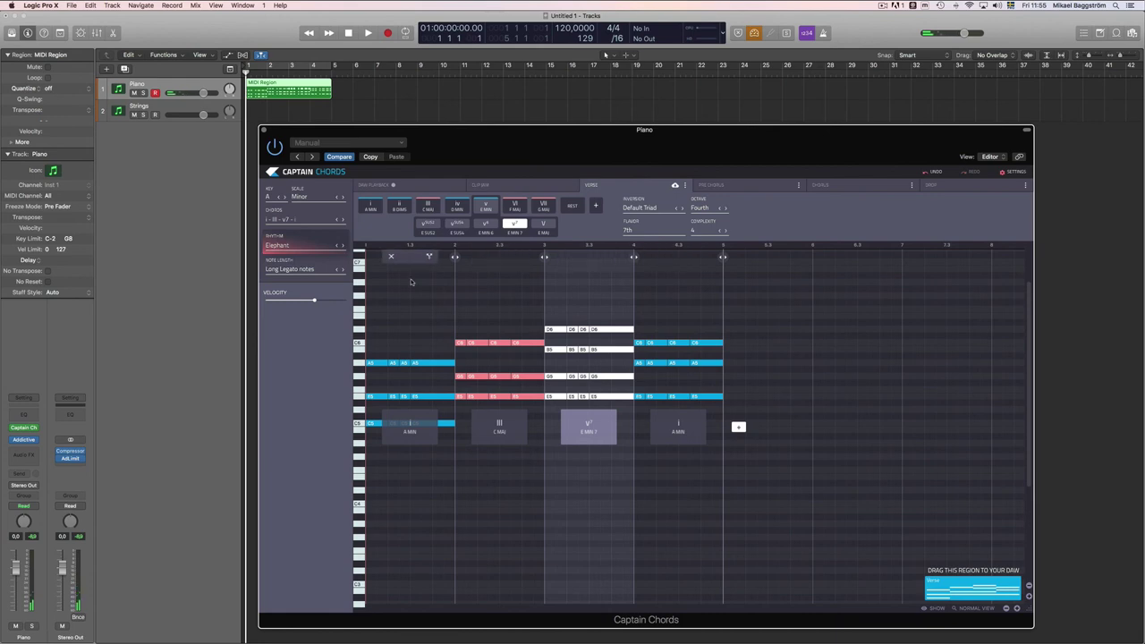
left_click_drag(476, 152, 523, 173)
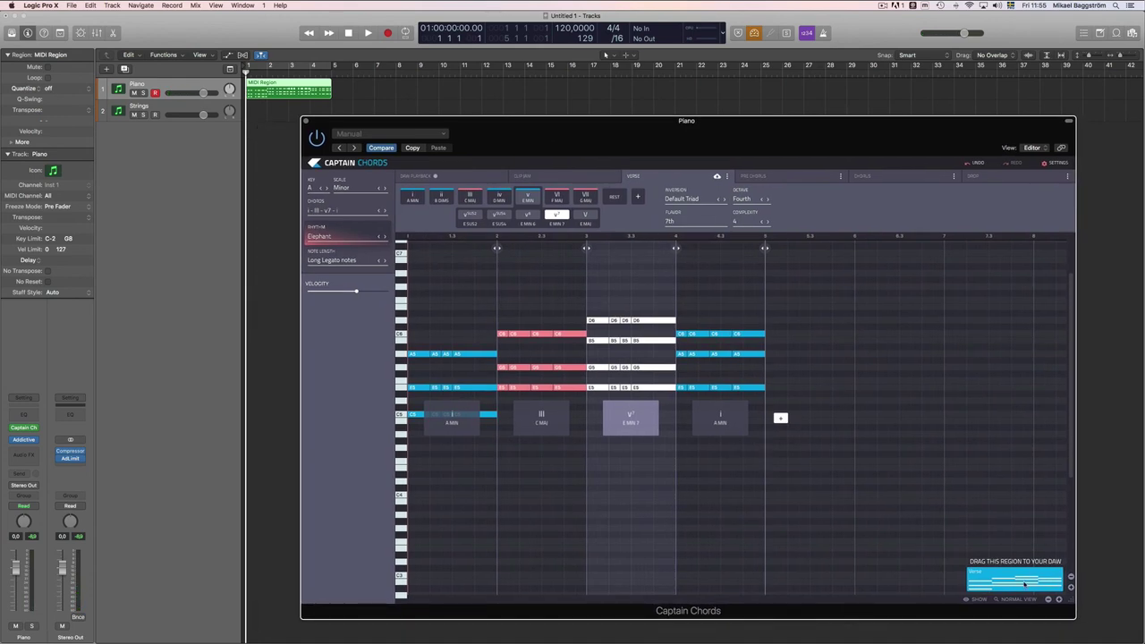
left_click_drag(1025, 583, 270, 107)
left_click(259, 85)
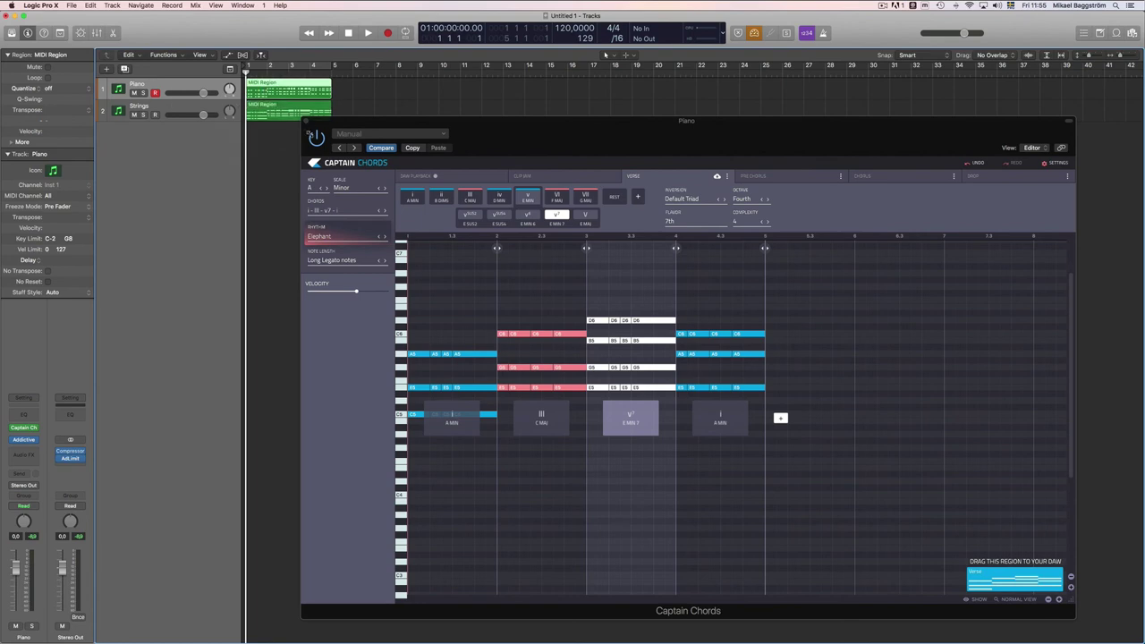
left_click(318, 138)
left_click_drag(332, 125, 452, 128)
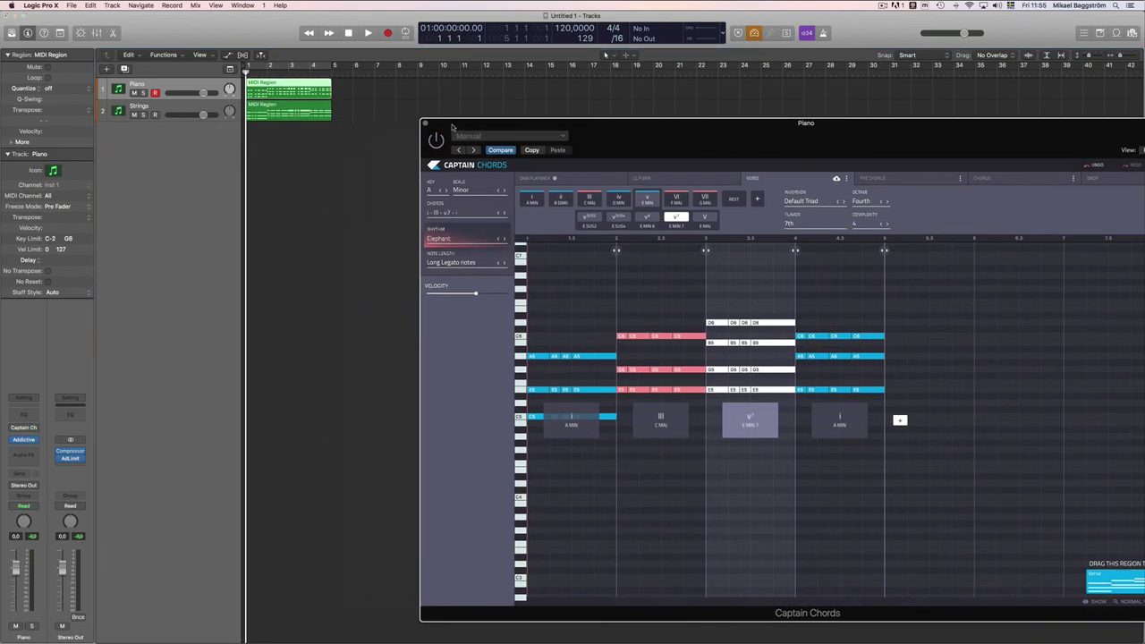
left_click(368, 33)
left_click(347, 33)
left_click(165, 114)
left_click(348, 33)
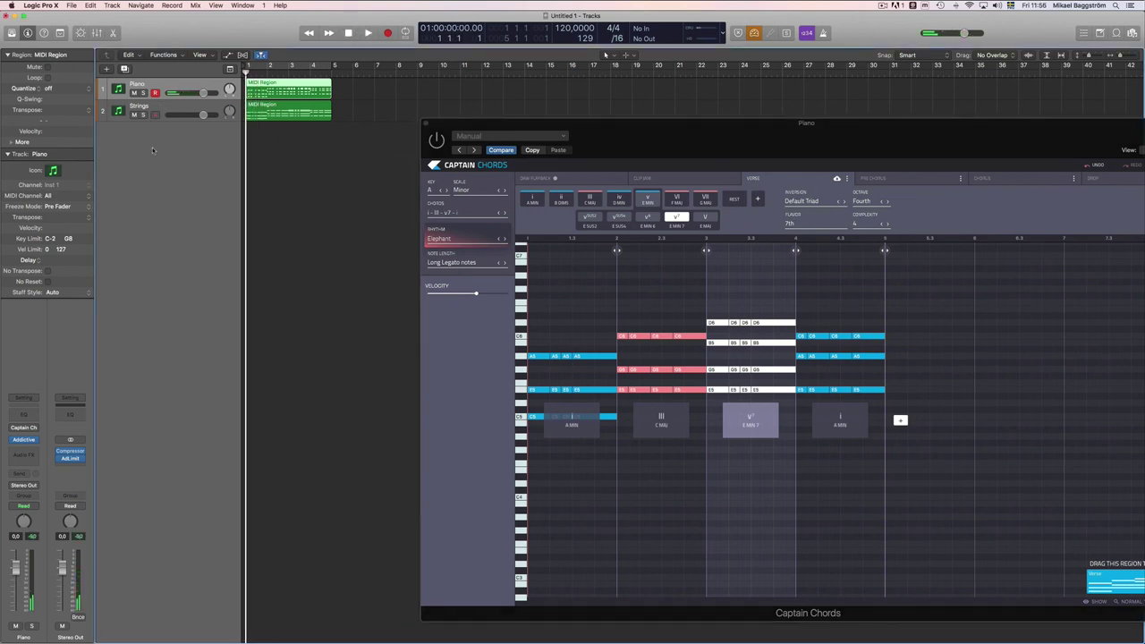
left_click(361, 34)
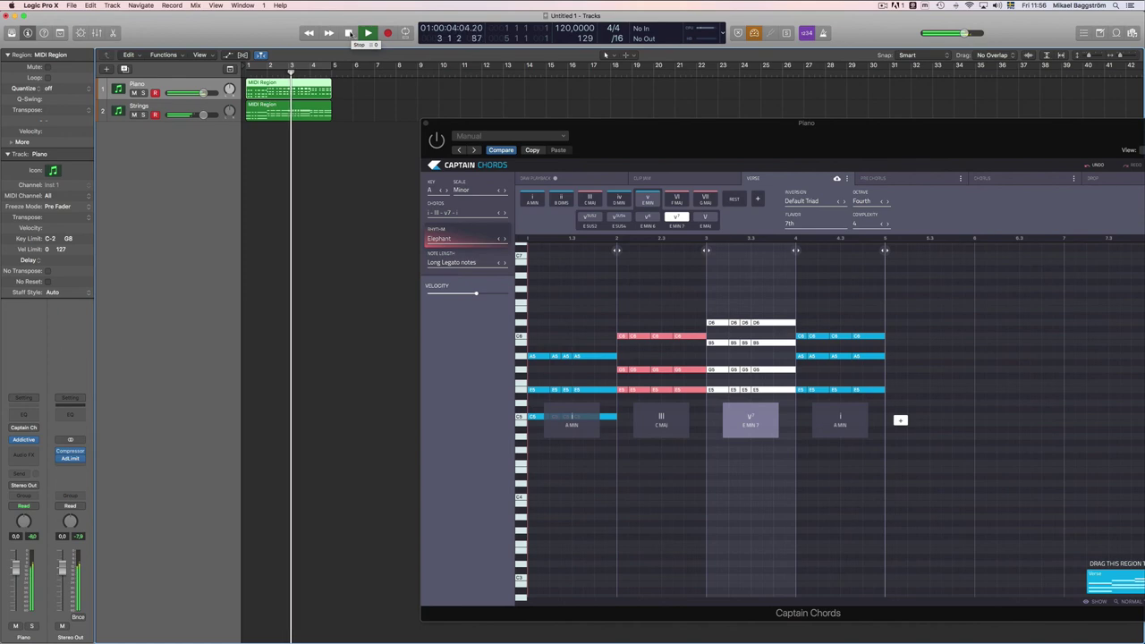
left_click(349, 33)
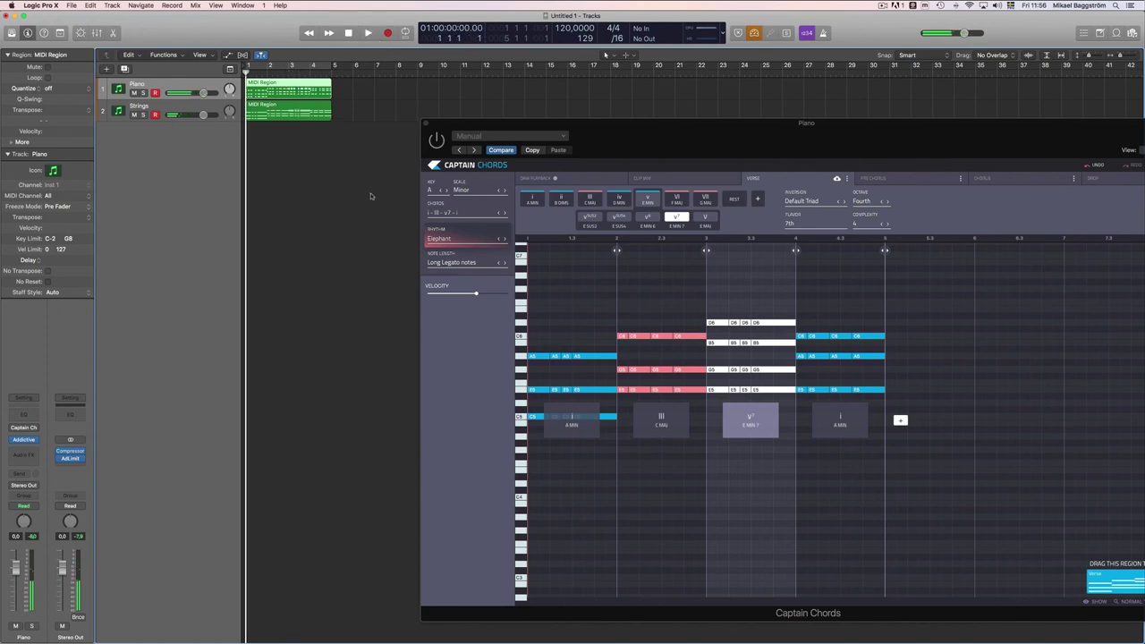
left_click(291, 114)
Step: Delete the Strings region and set the chord rhythm to Every Offbeat
key("Delete")
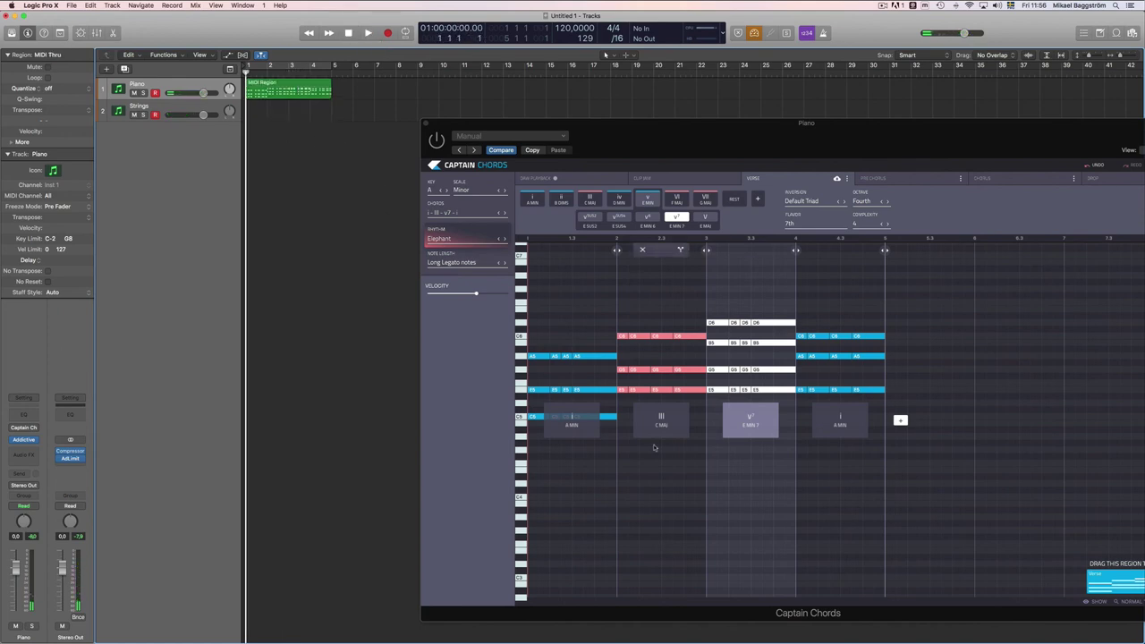
left_click(480, 239)
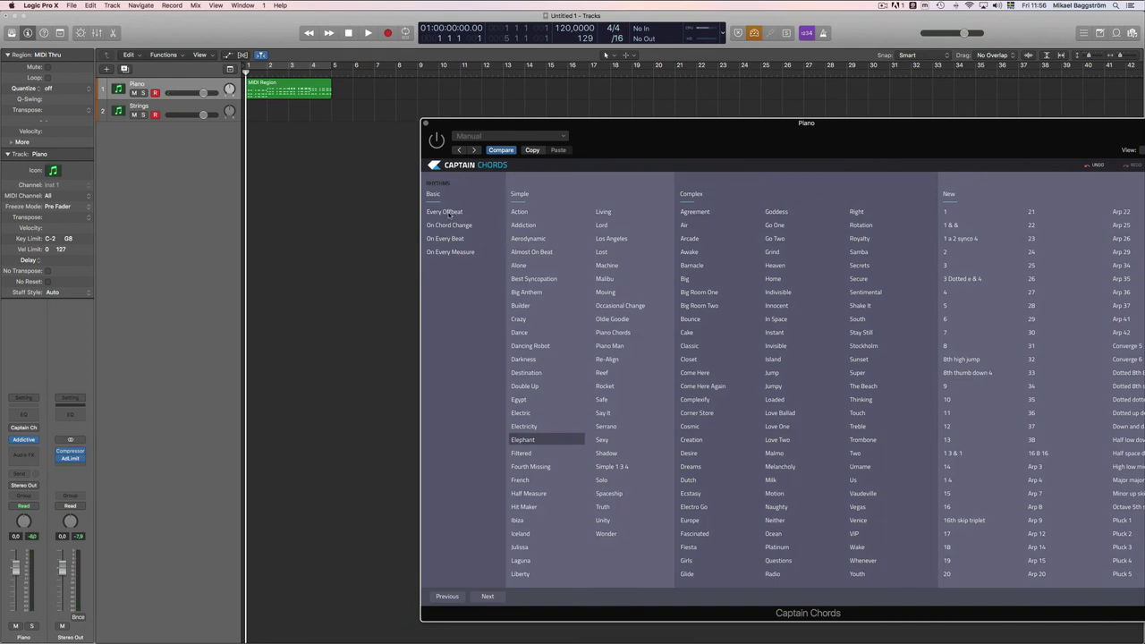
left_click(449, 213)
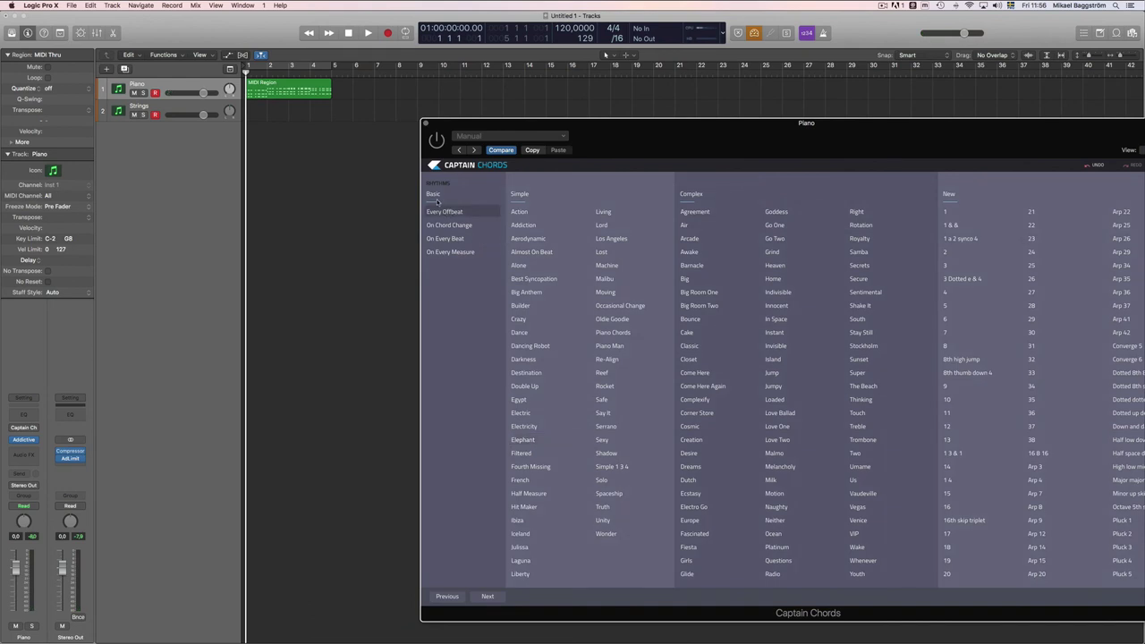
left_click_drag(961, 138, 693, 125)
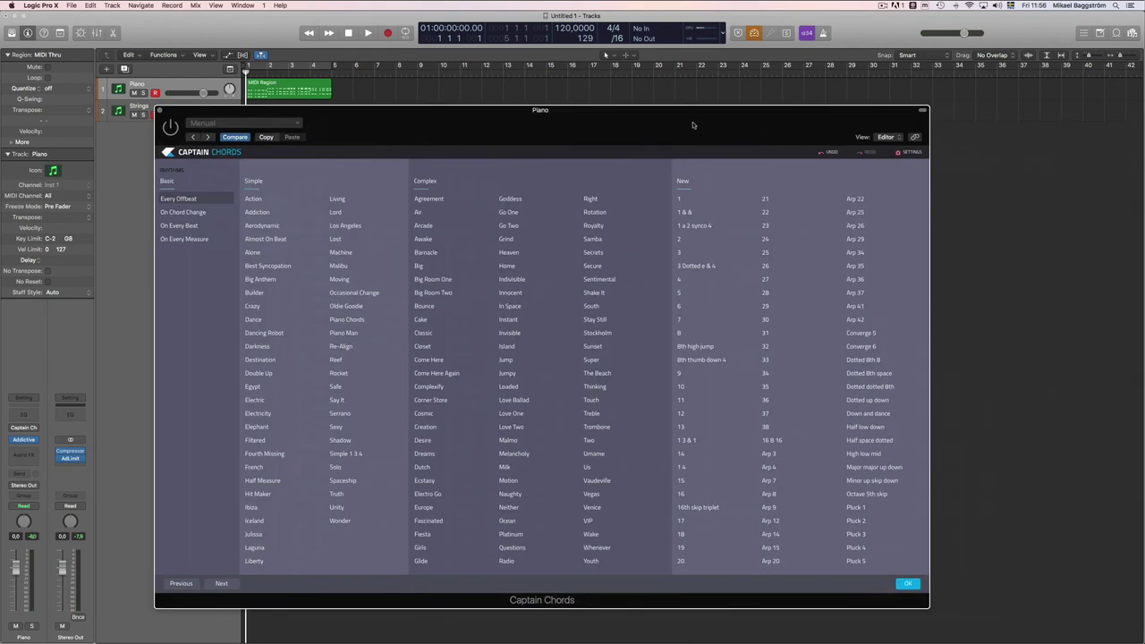
left_click(907, 583)
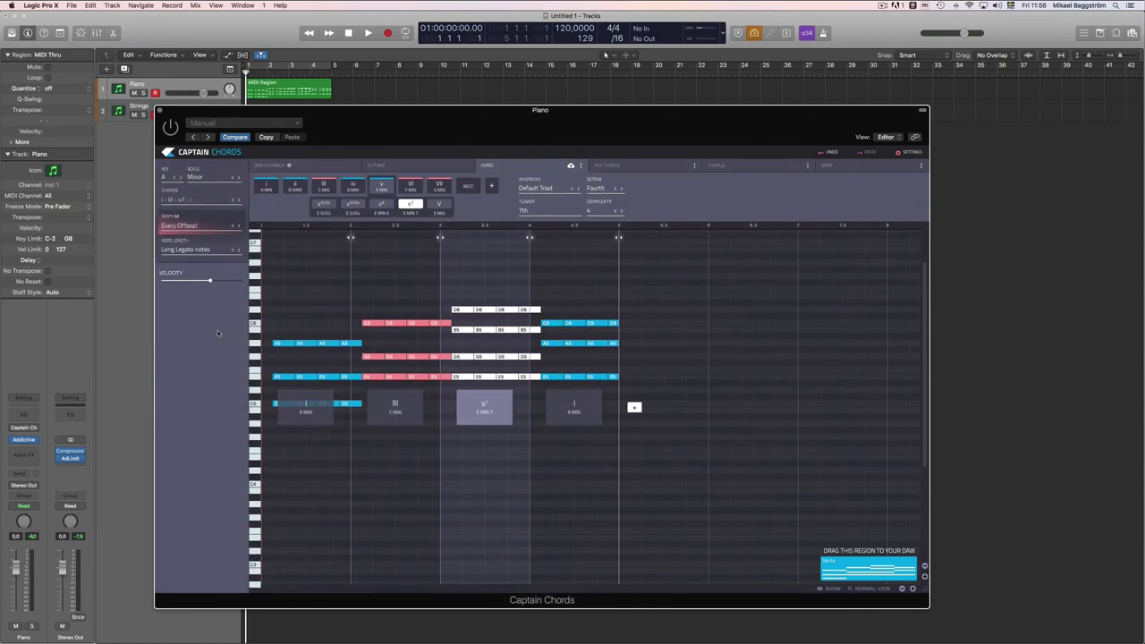
Step: Reposition the plugin window and reopen the rhythm list, closing it and the settings unchanged
mouse_move(591, 317)
left_click_drag(603, 113, 660, 132)
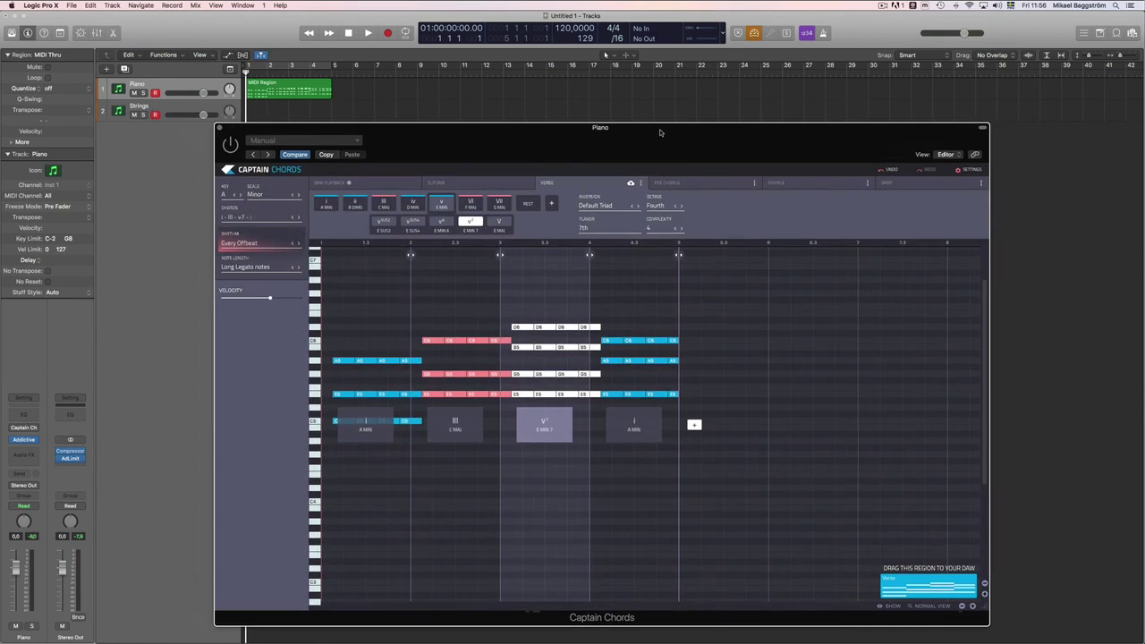
left_click(254, 244)
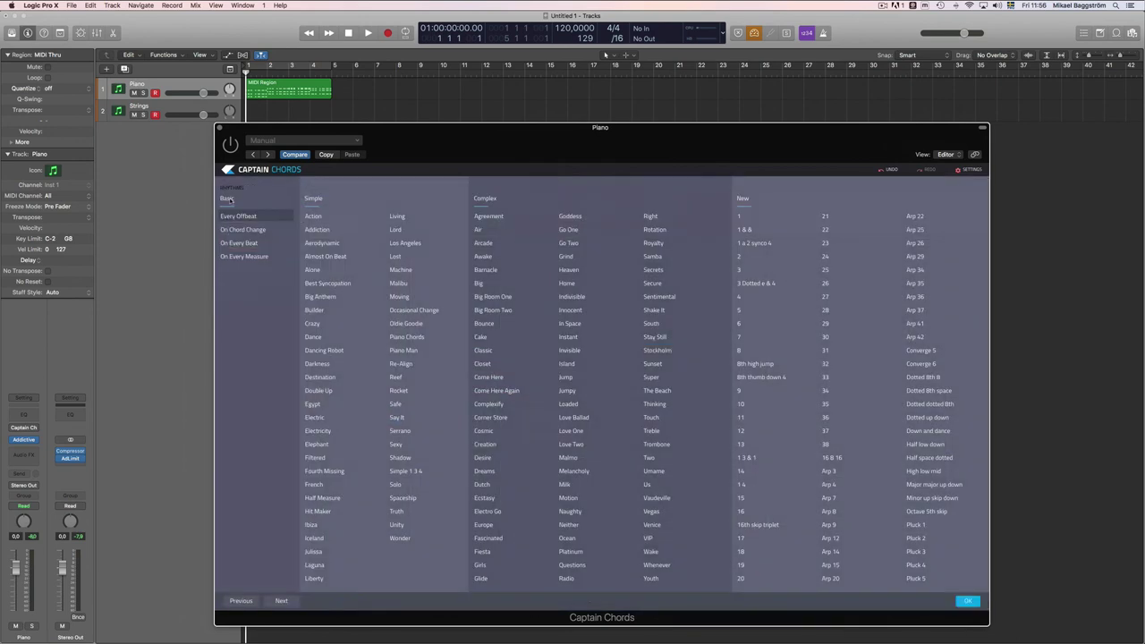
left_click(967, 602)
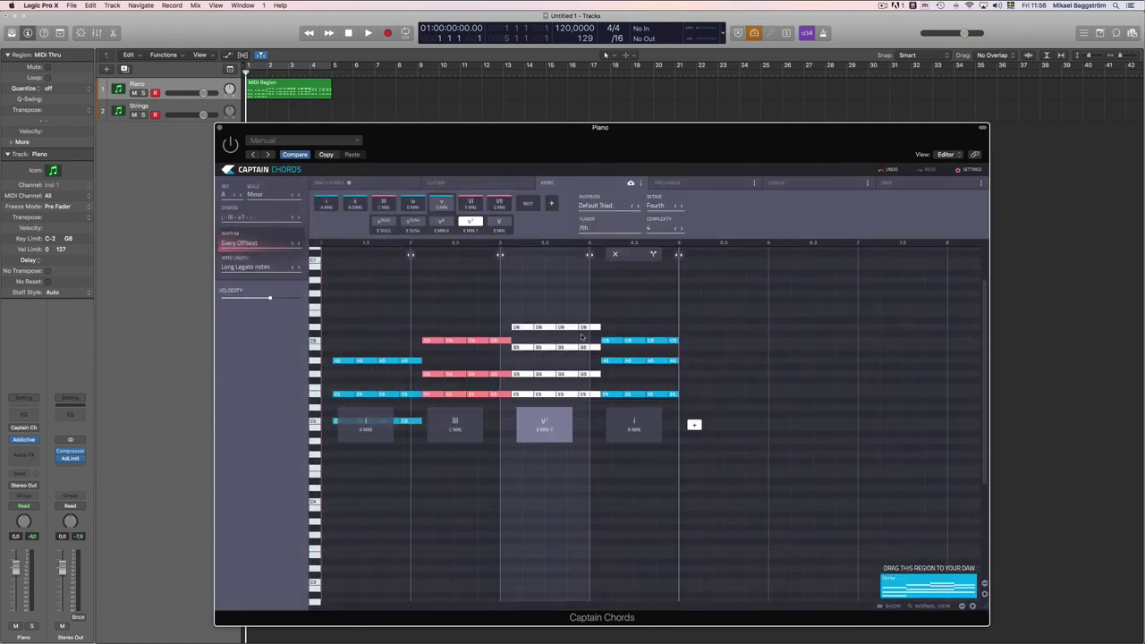
left_click(255, 243)
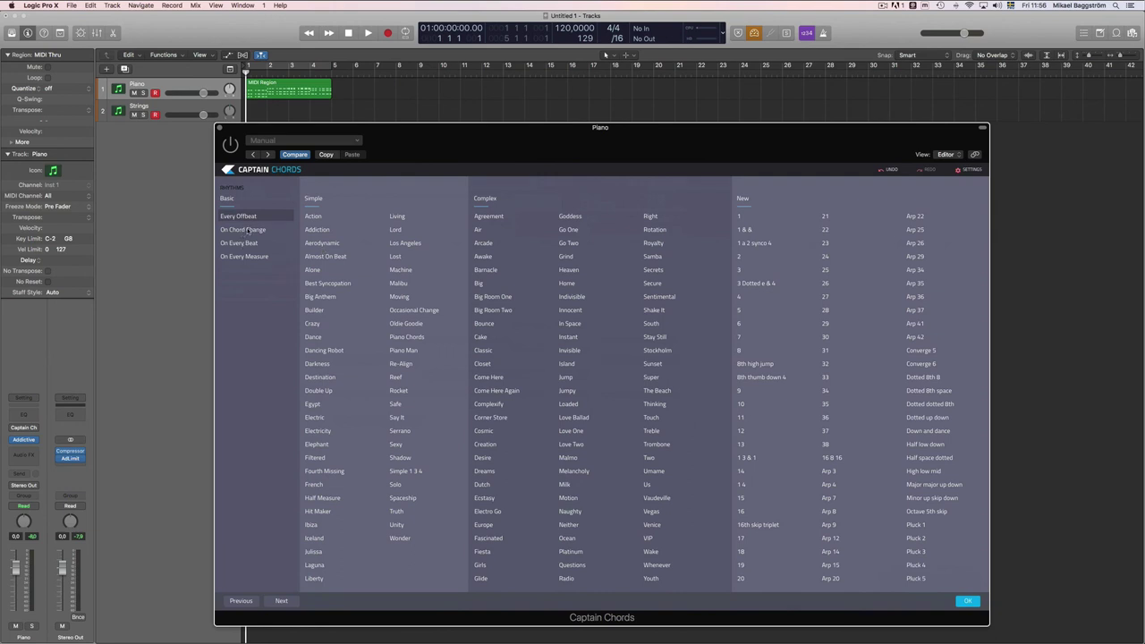
left_click(965, 172)
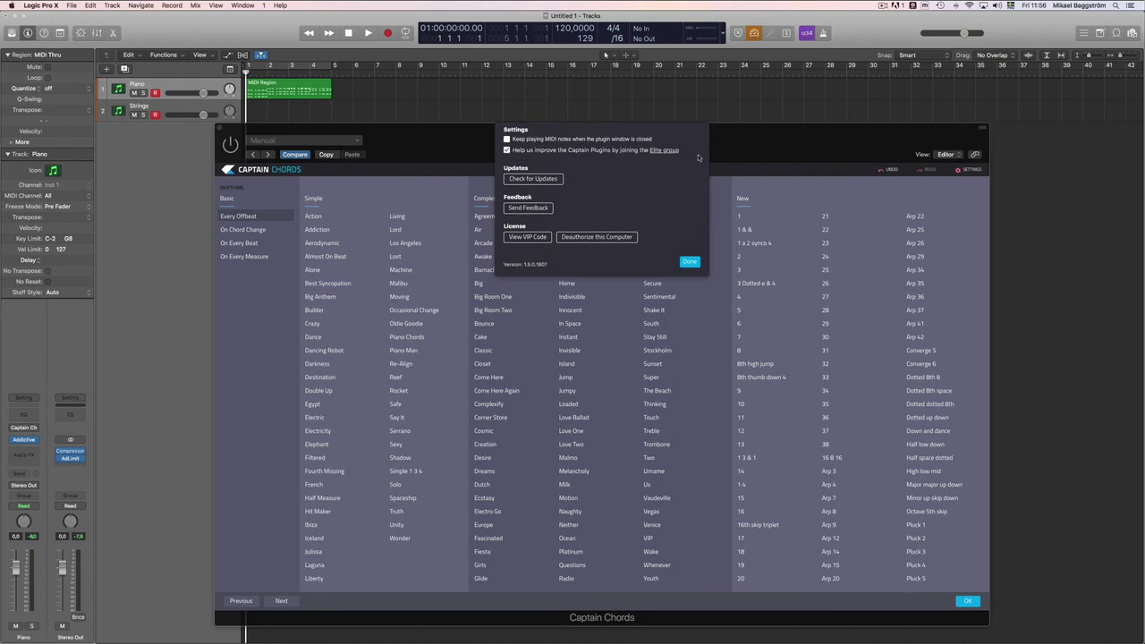
left_click(689, 262)
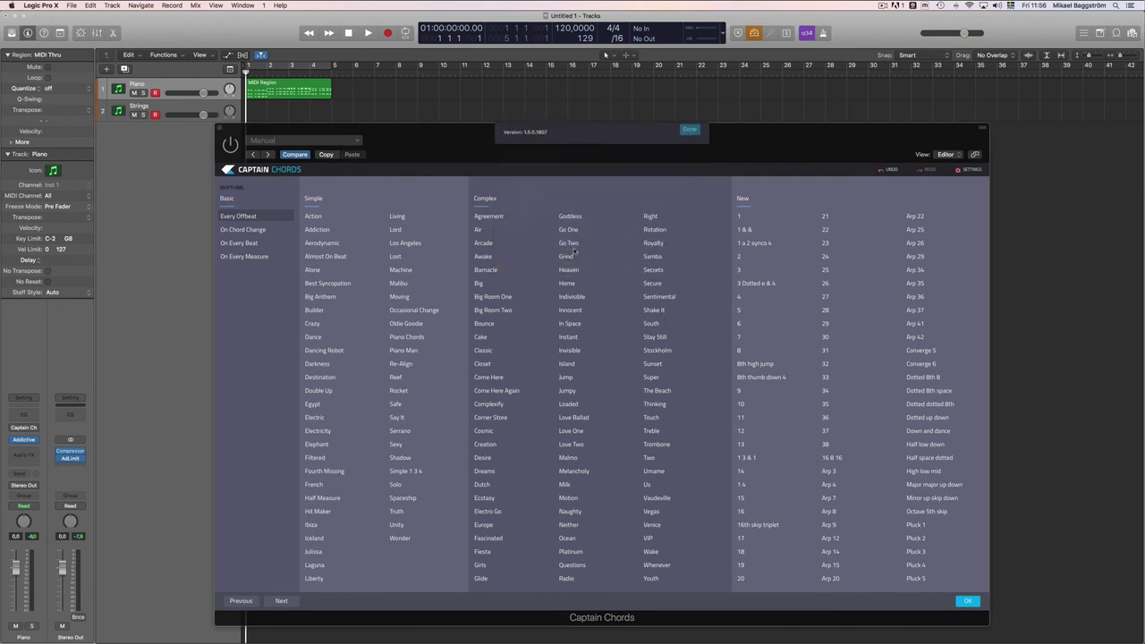
left_click(967, 601)
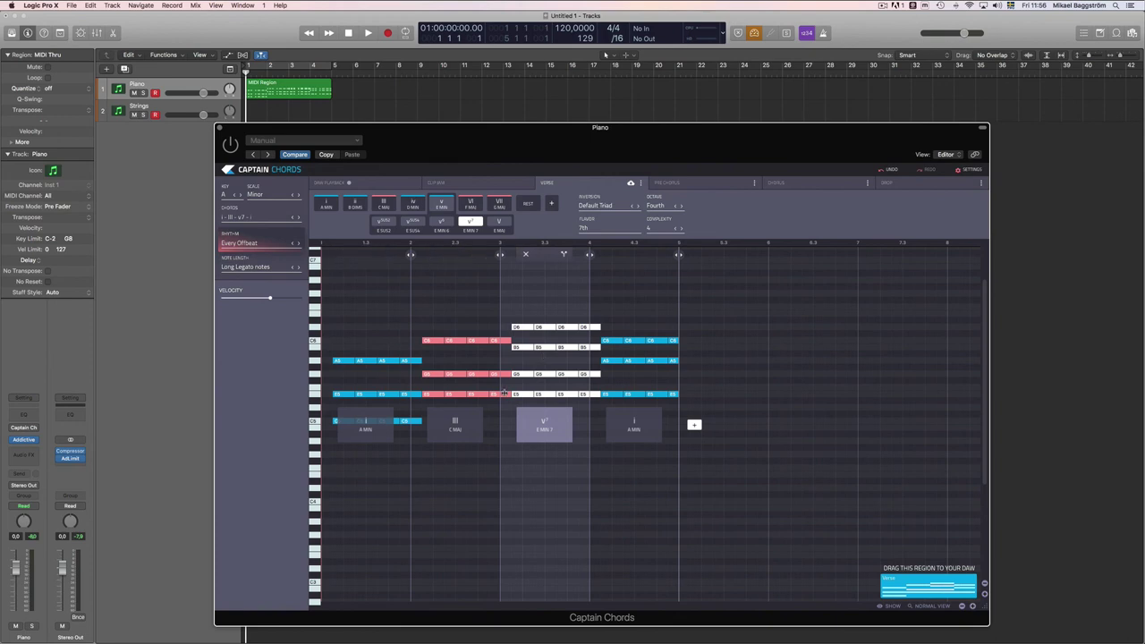
Step: Select the first A minor chord and set the rhythm to Basic > On Chord Change
left_click(632, 429)
left_click(378, 429)
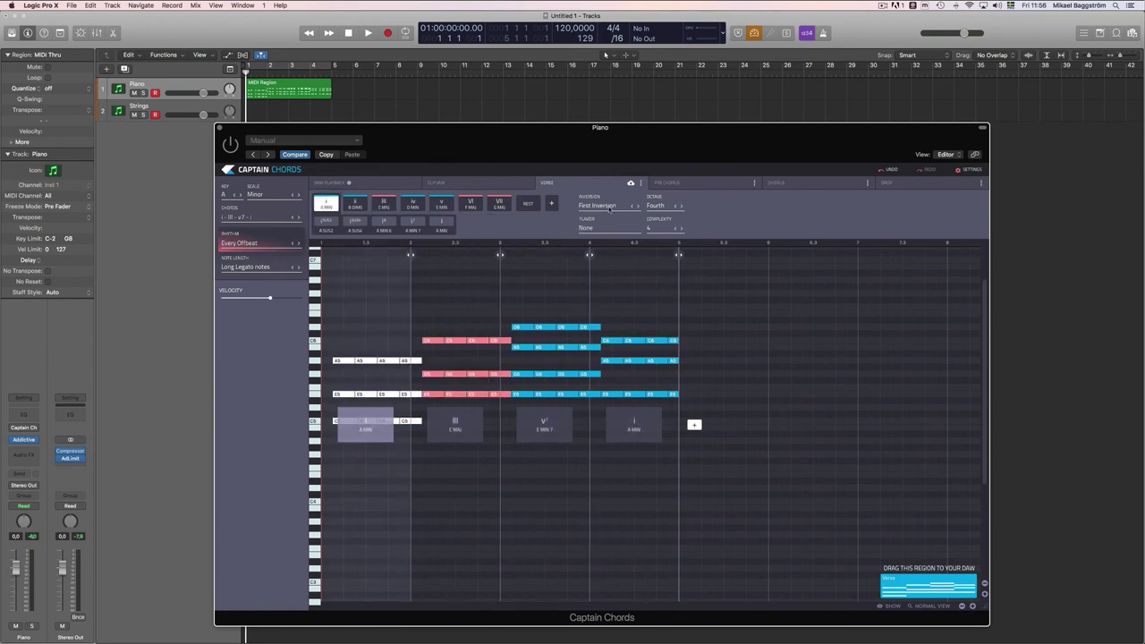
left_click(248, 245)
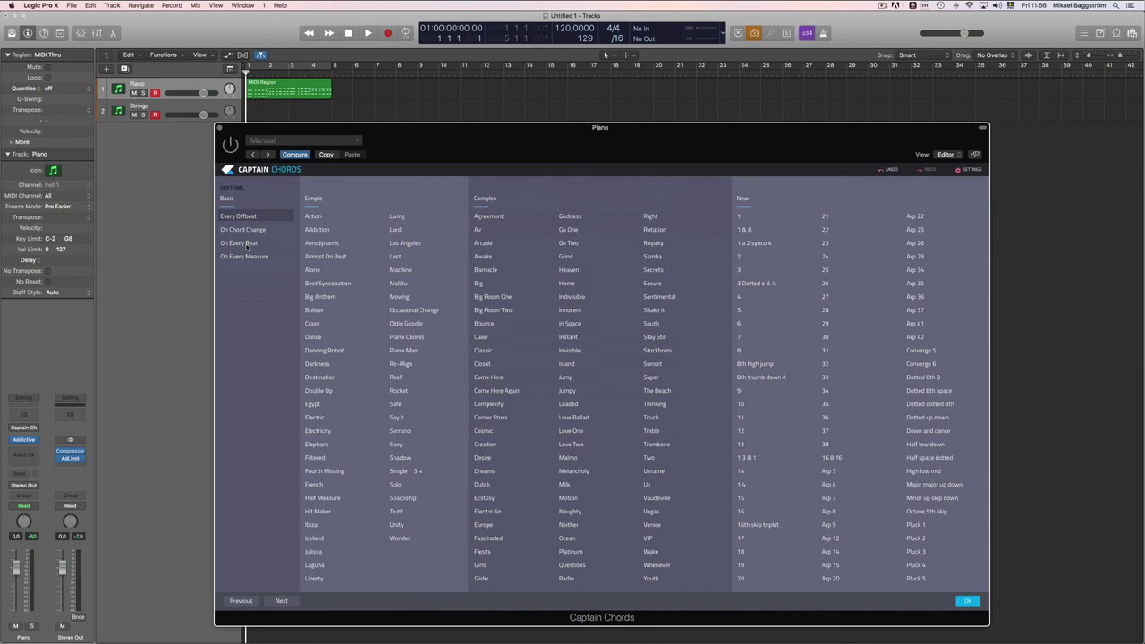
left_click(248, 230)
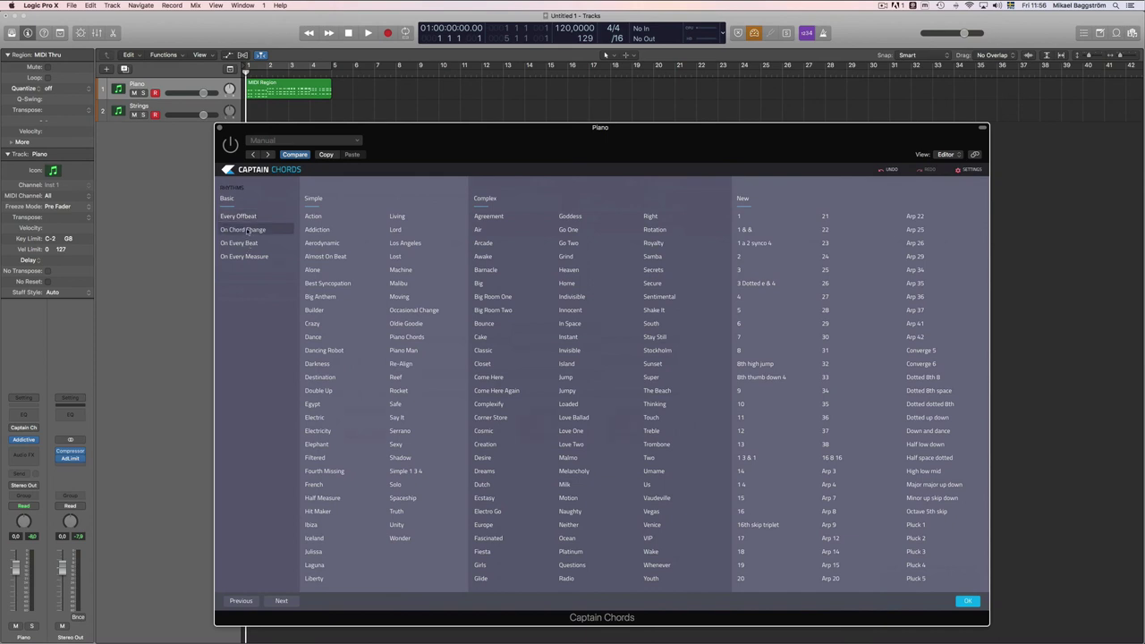
left_click(967, 600)
Step: Drag the sustained chord region onto the Strings track at bar 1 and play both tracks
left_click_drag(435, 153, 488, 151)
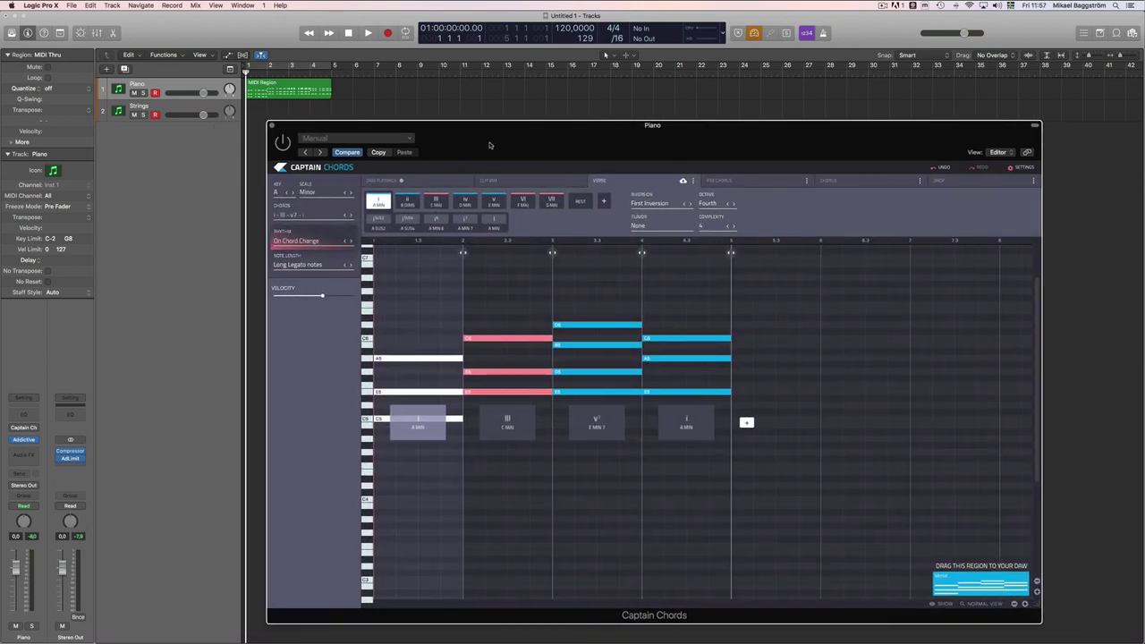
left_click_drag(977, 583, 312, 107)
left_click(324, 165)
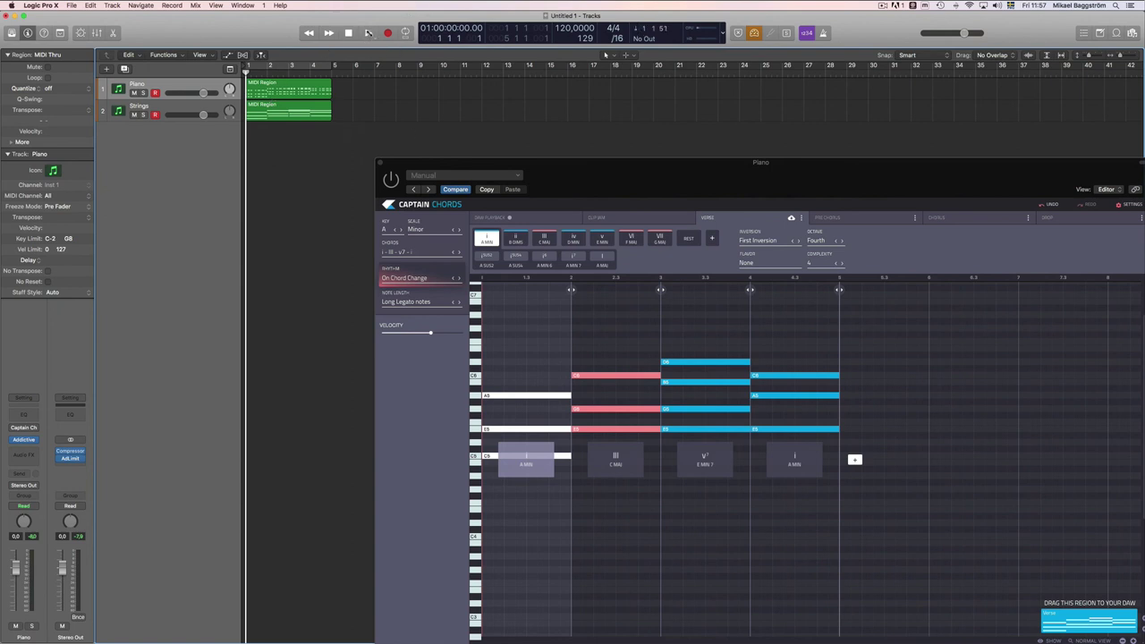
left_click(368, 33)
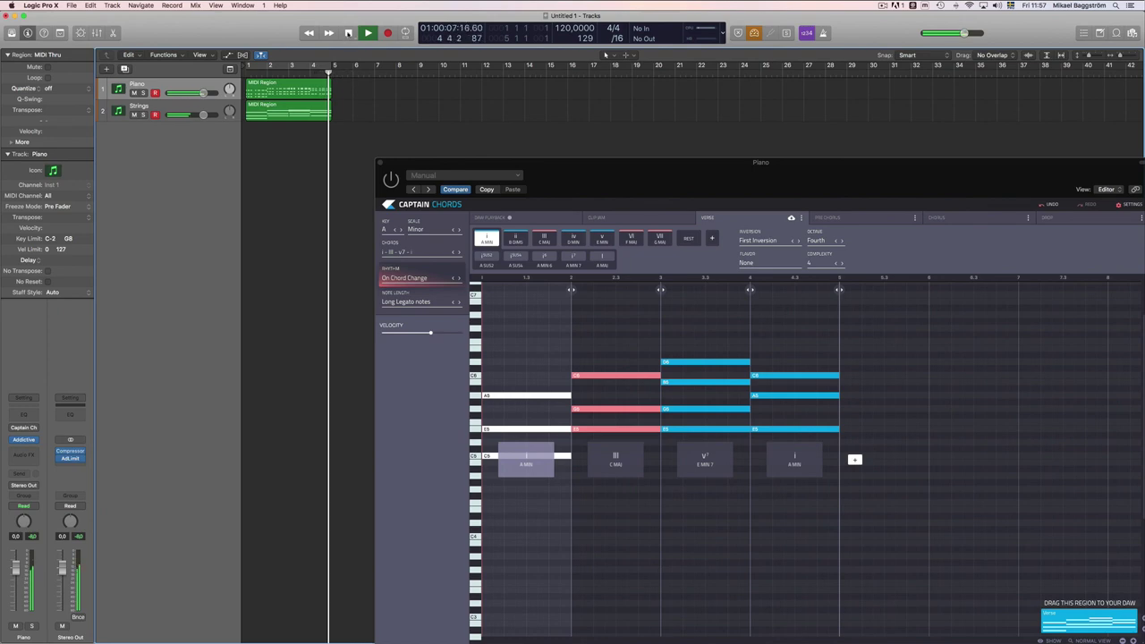
key("space")
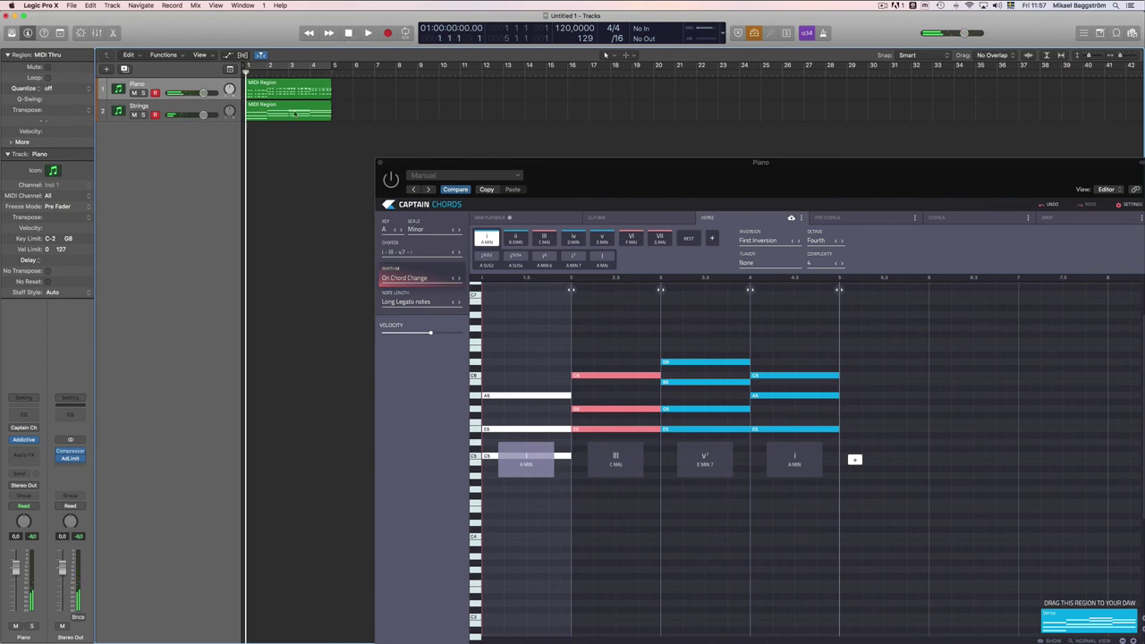
Step: Open an enlarged Piano Roll below the tracks and select all 104 Piano notes
key("e")
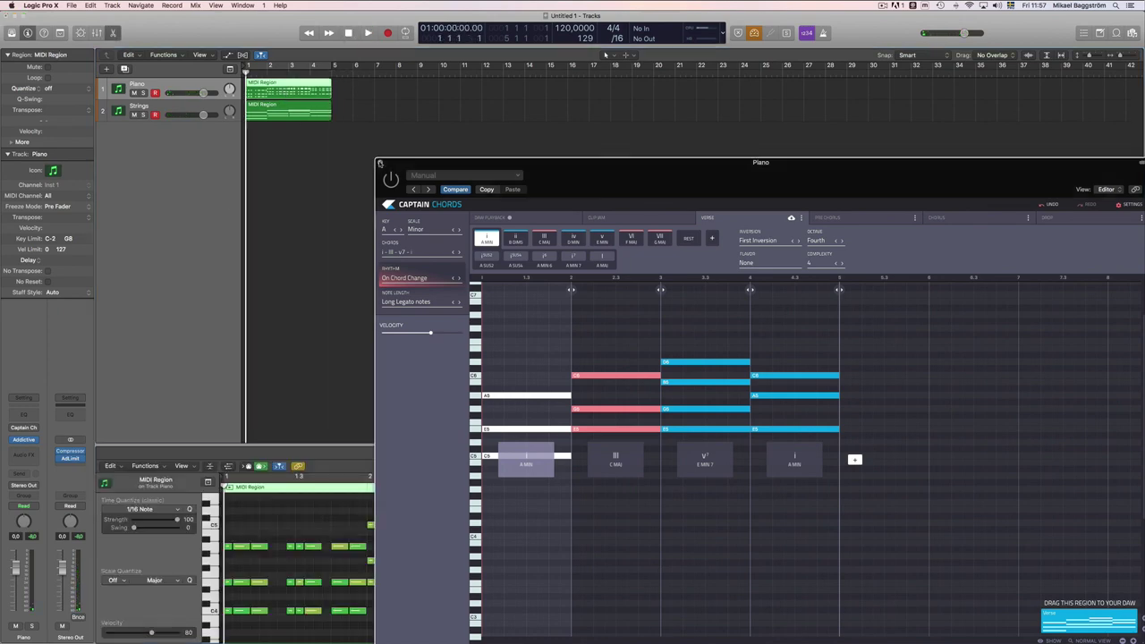
key("v")
left_click_drag(498, 445, 488, 268)
left_click_drag(829, 500, 224, 353)
scroll(563, 489, "up", 1)
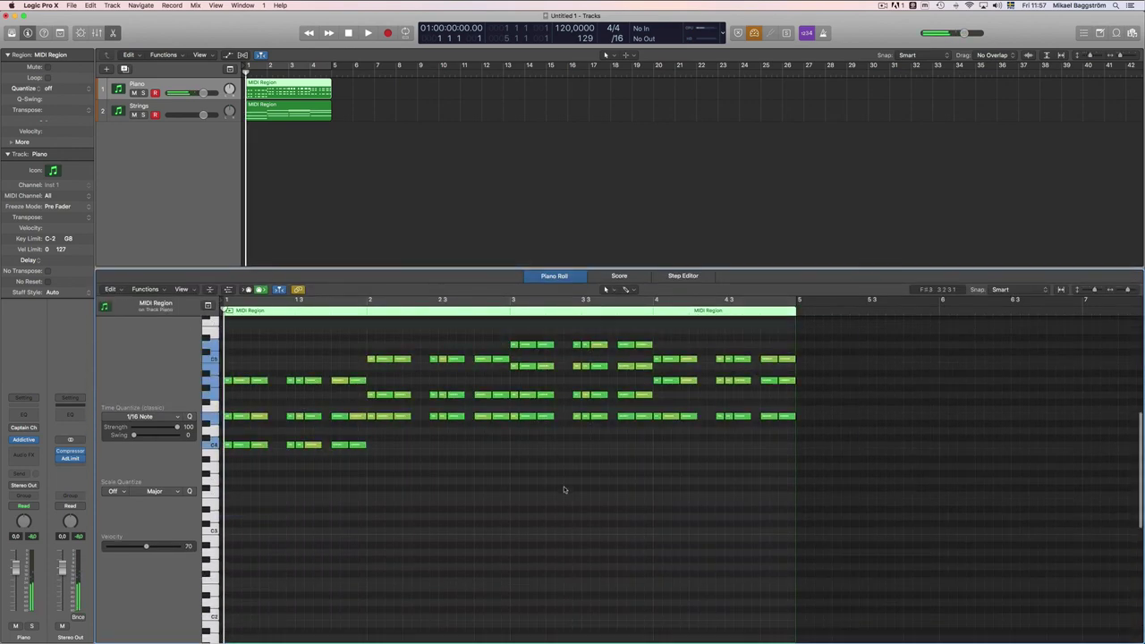
left_click_drag(850, 504, 229, 354)
scroll(230, 372, "up", 1)
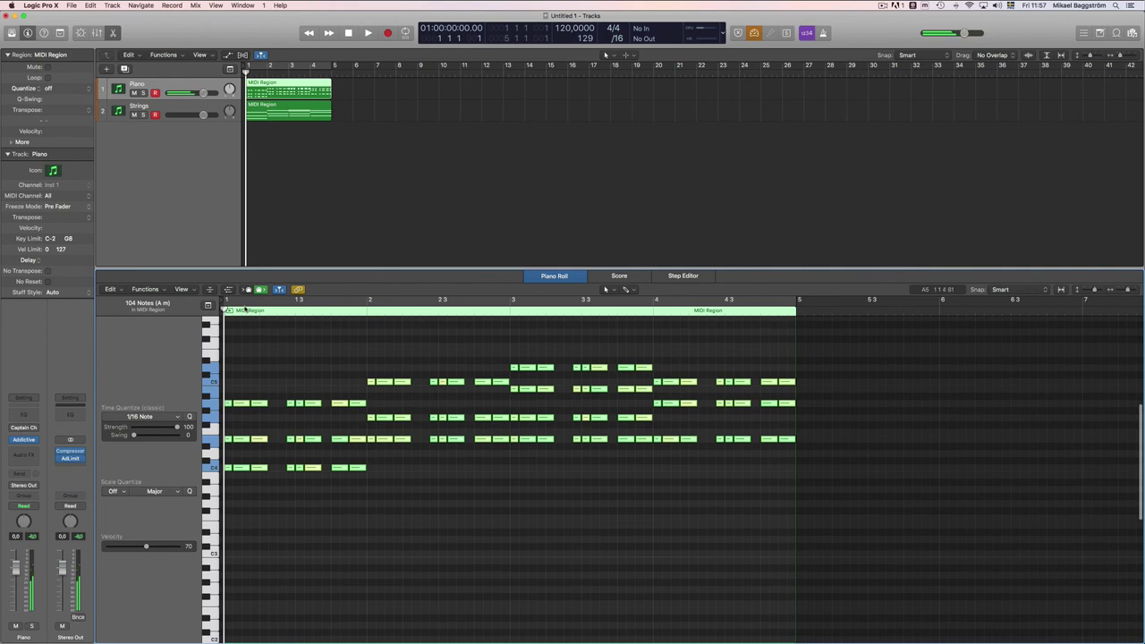
Step: Show the Strings region in the Piano Roll and check the four sustained notes on one pitch row
left_click(307, 148)
left_click(287, 114)
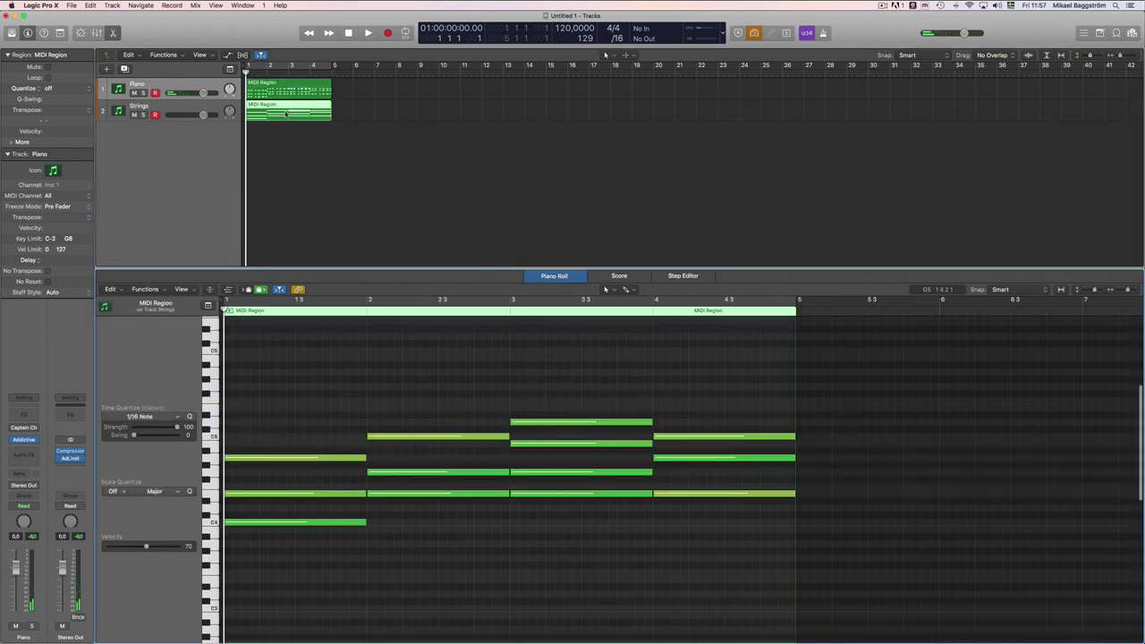
left_click_drag(382, 507, 359, 497)
left_click_drag(703, 512, 346, 482)
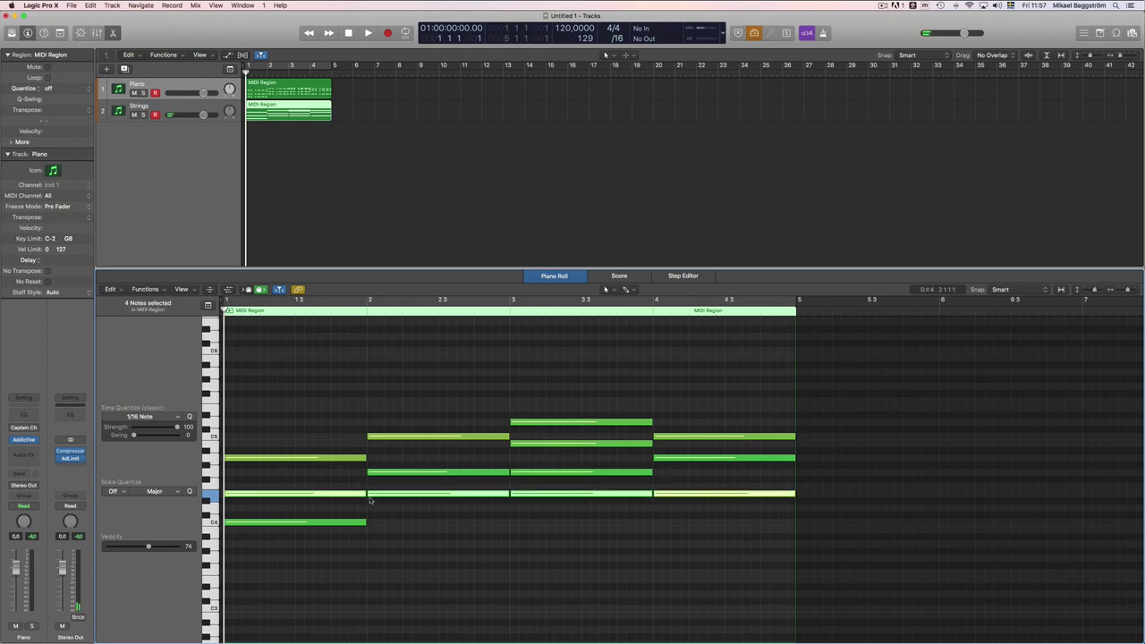
left_click(549, 560)
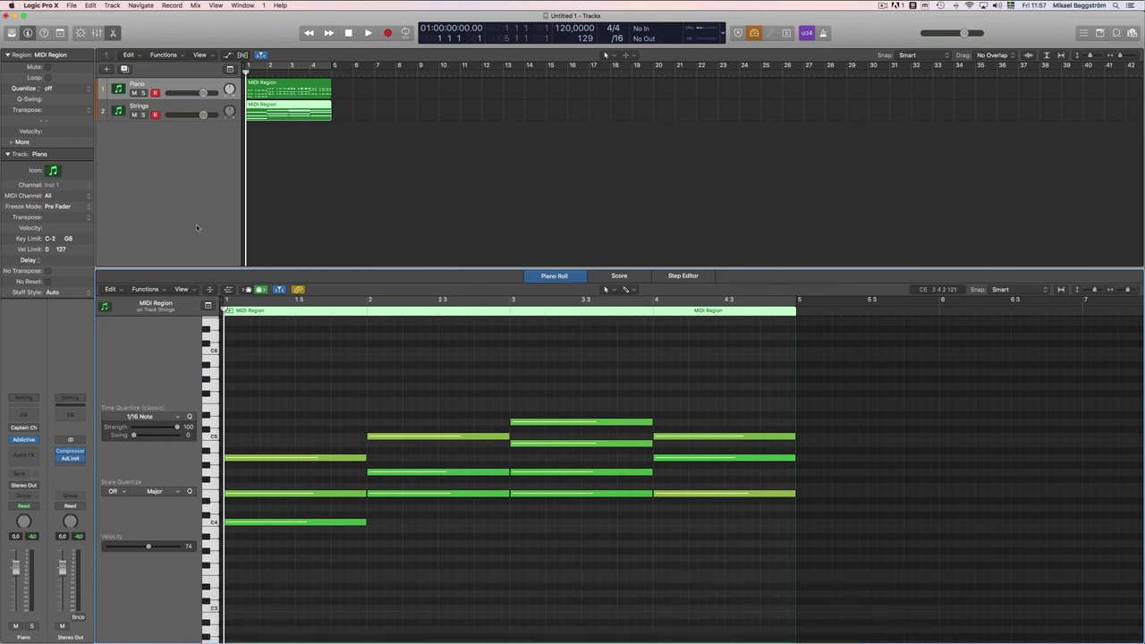
left_click(25, 430)
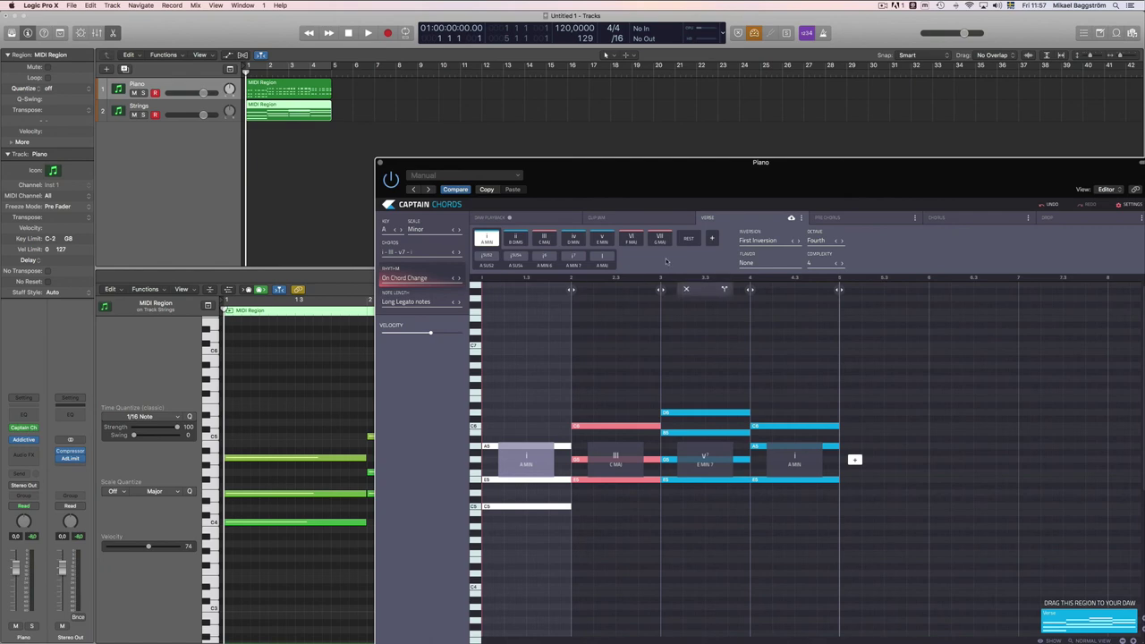
left_click_drag(701, 161, 593, 204)
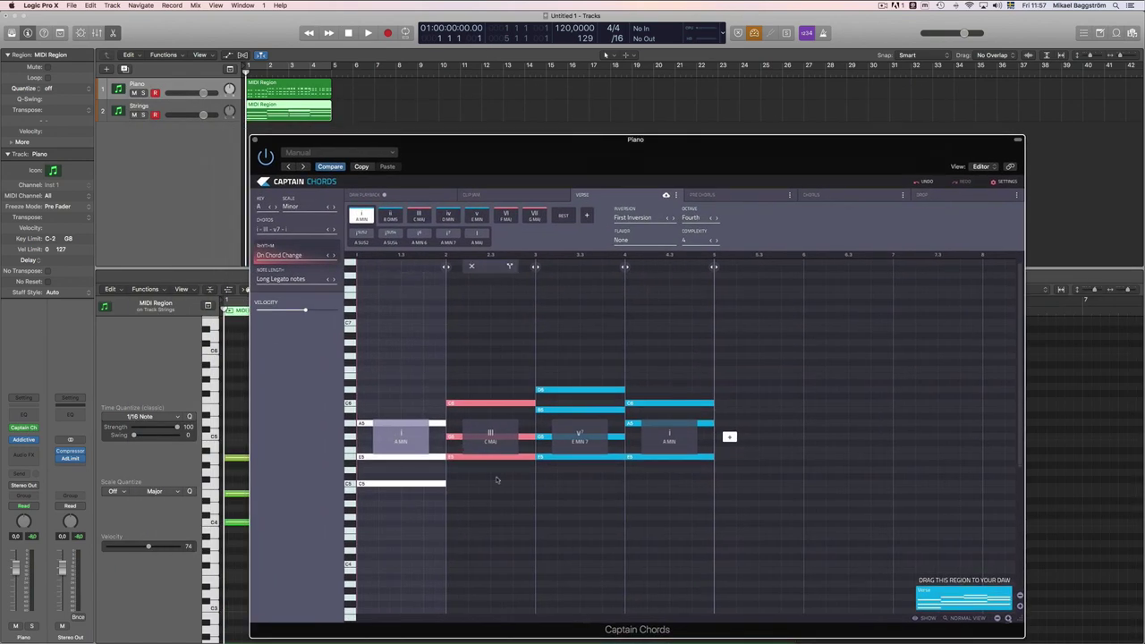
left_click_drag(534, 165, 596, 138)
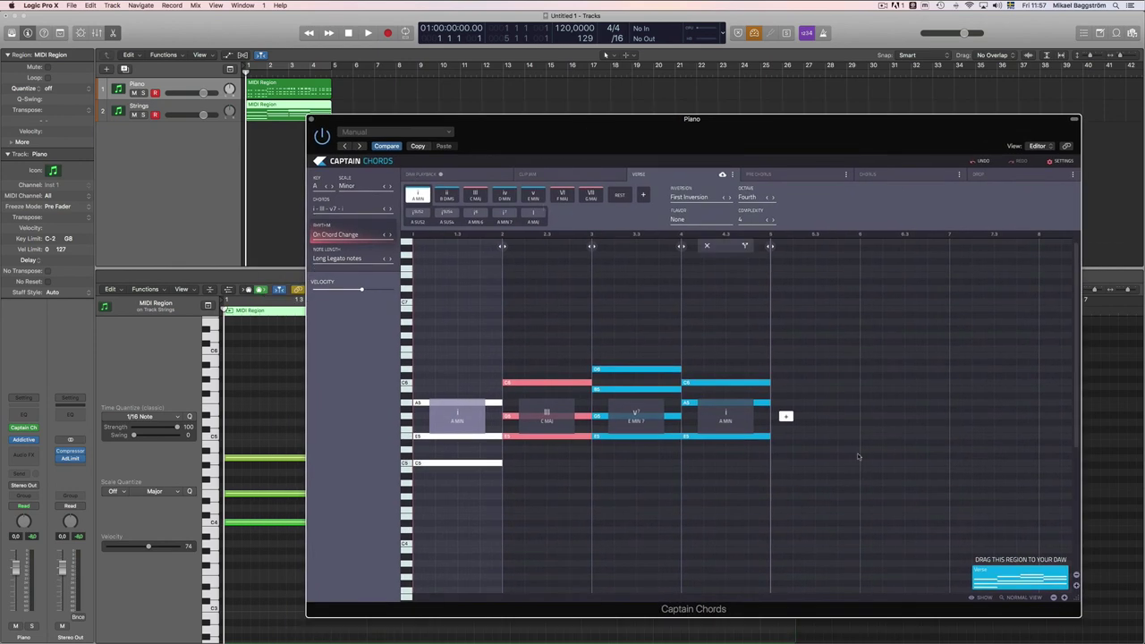
left_click(349, 234)
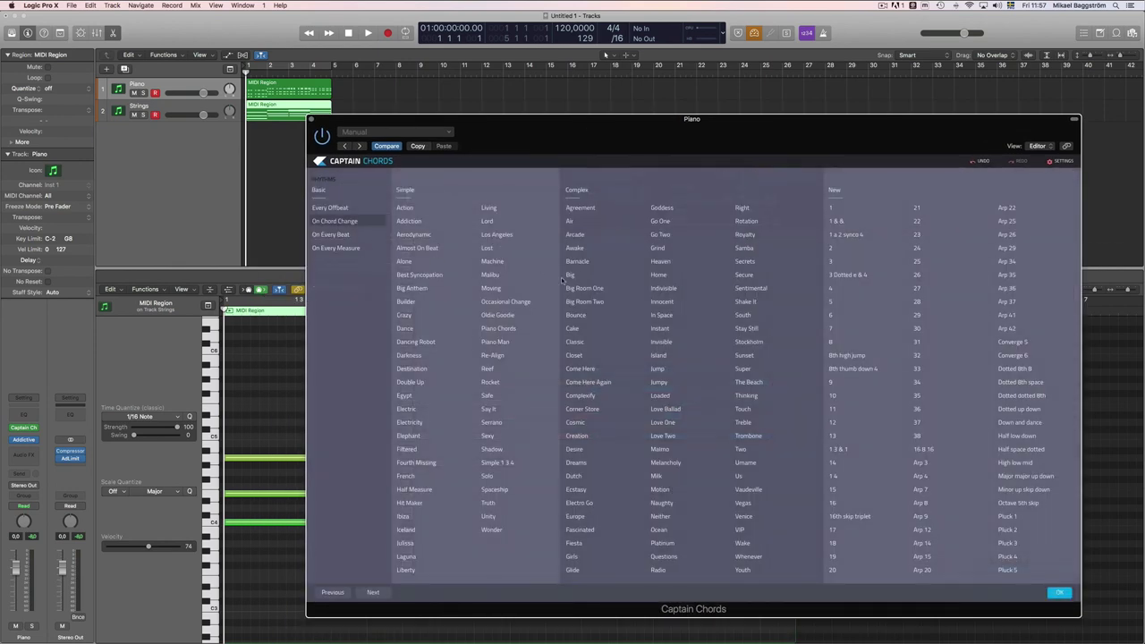
left_click(1059, 592)
left_click_drag(800, 146, 817, 147)
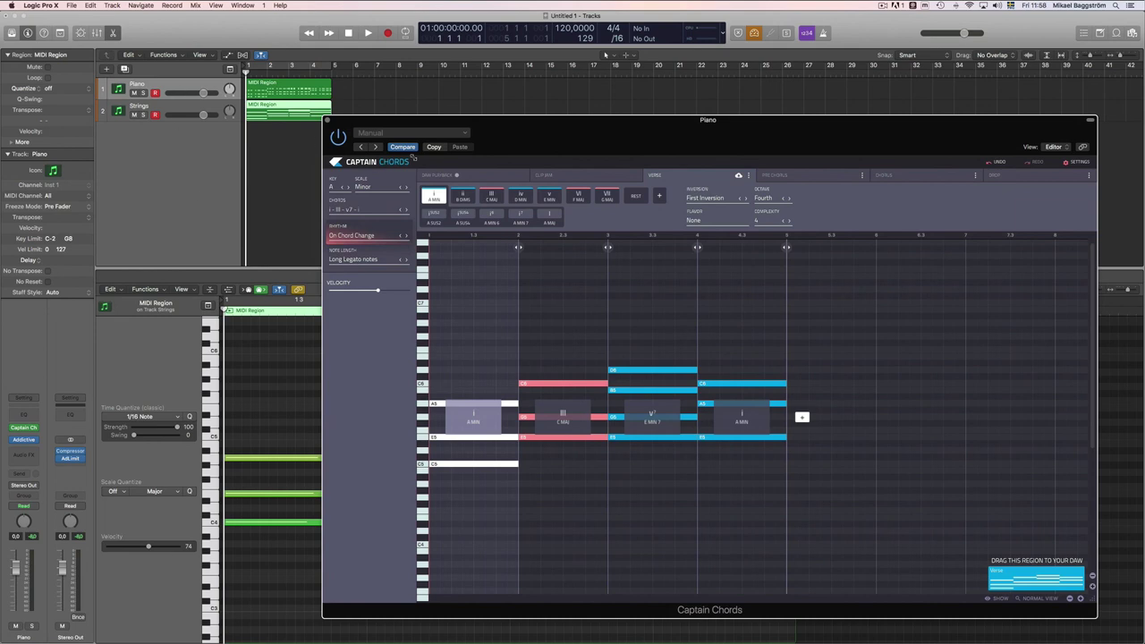
left_click_drag(568, 136, 461, 124)
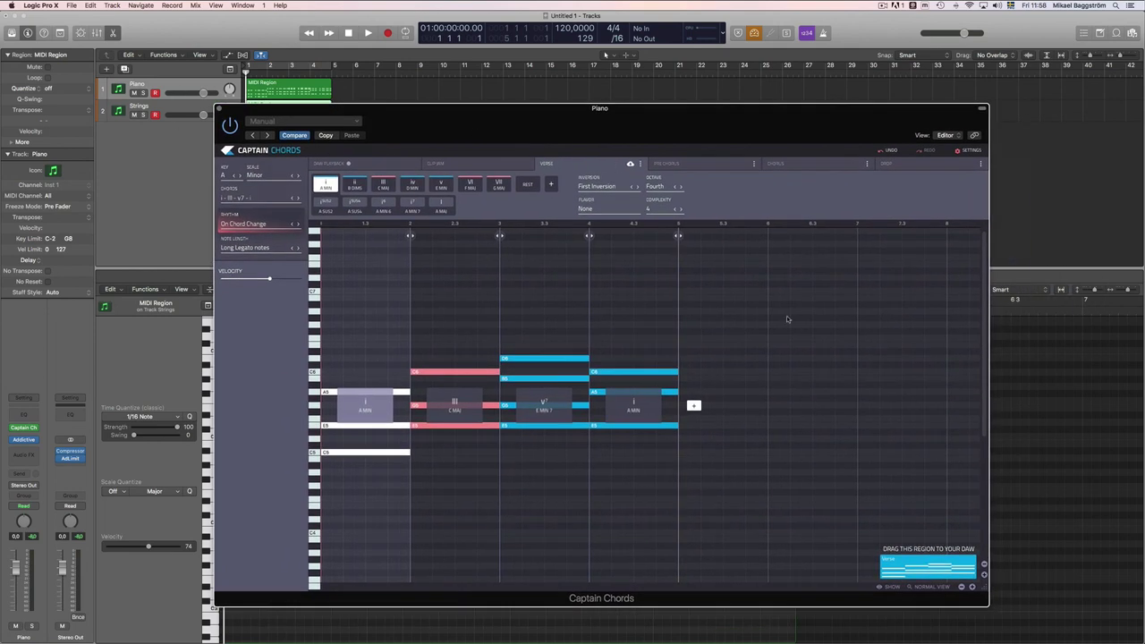